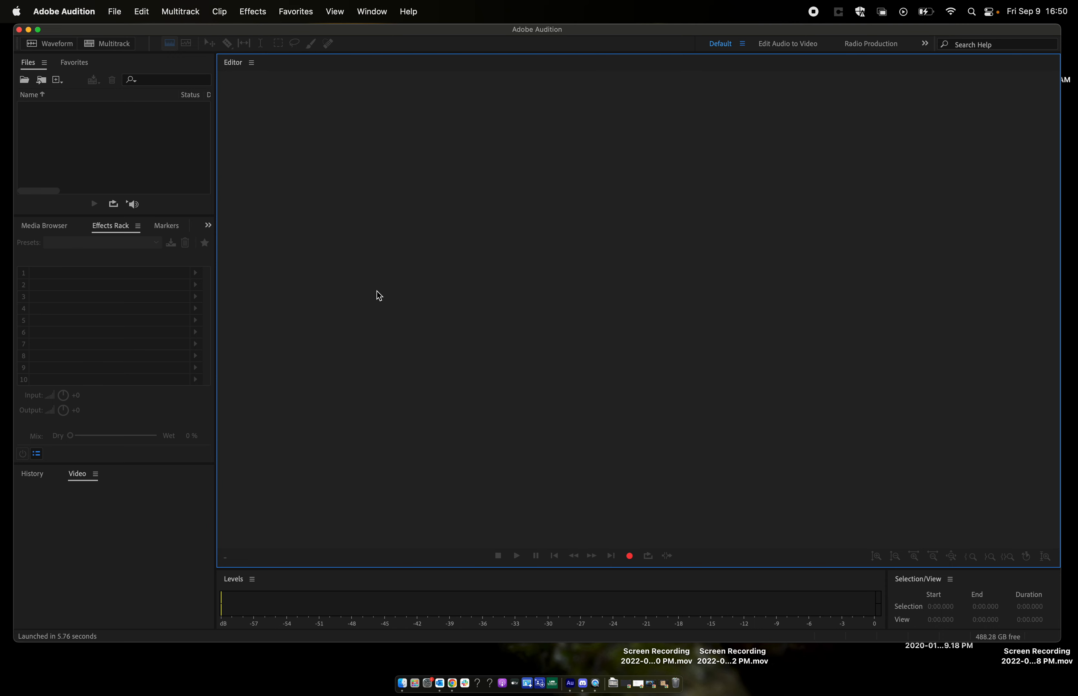
- Start a new multitrack session and name it "project 1" followed by the author's full name
{"action": "left_click", "coordinate": [180, 12]}
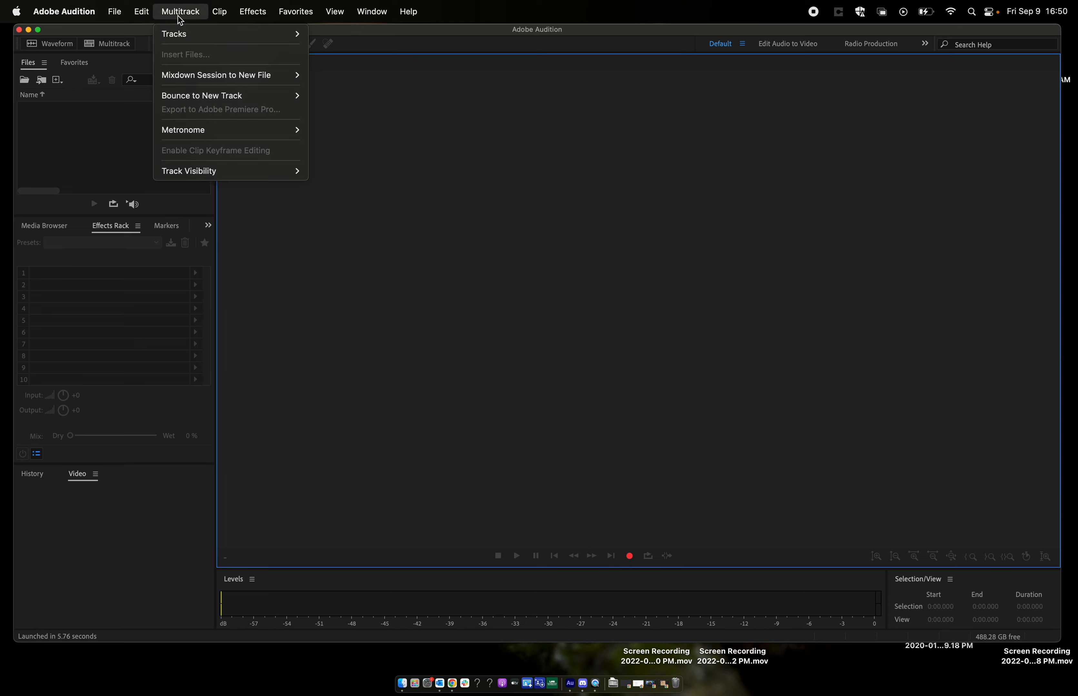
{"action": "mouse_move", "coordinate": [119, 14]}
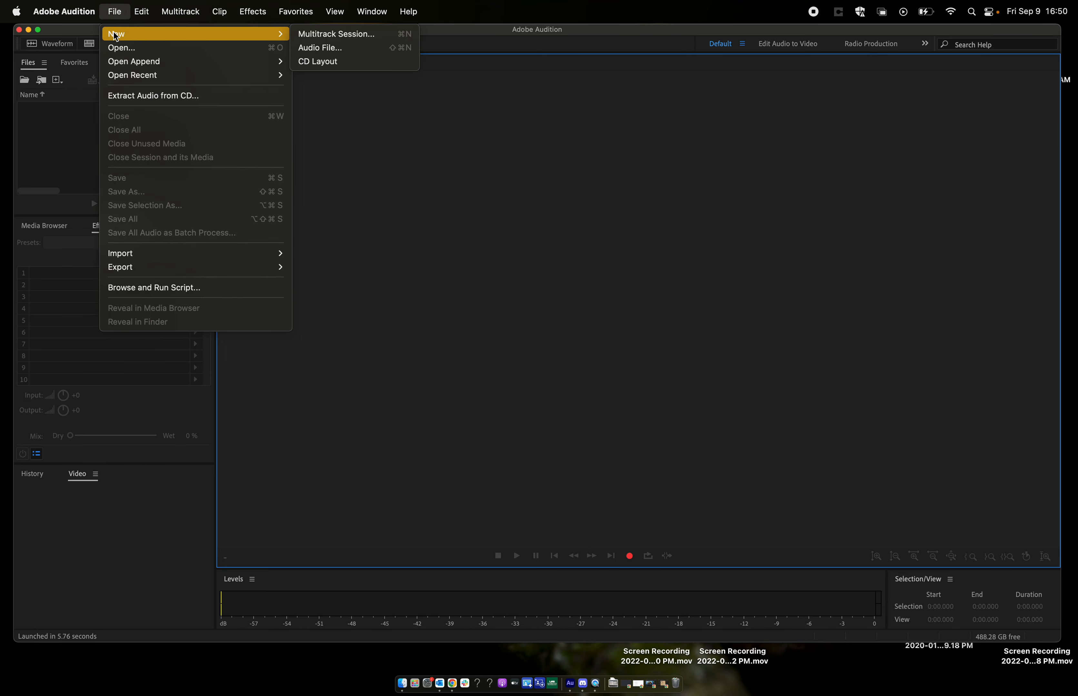
{"action": "mouse_move", "coordinate": [232, 33]}
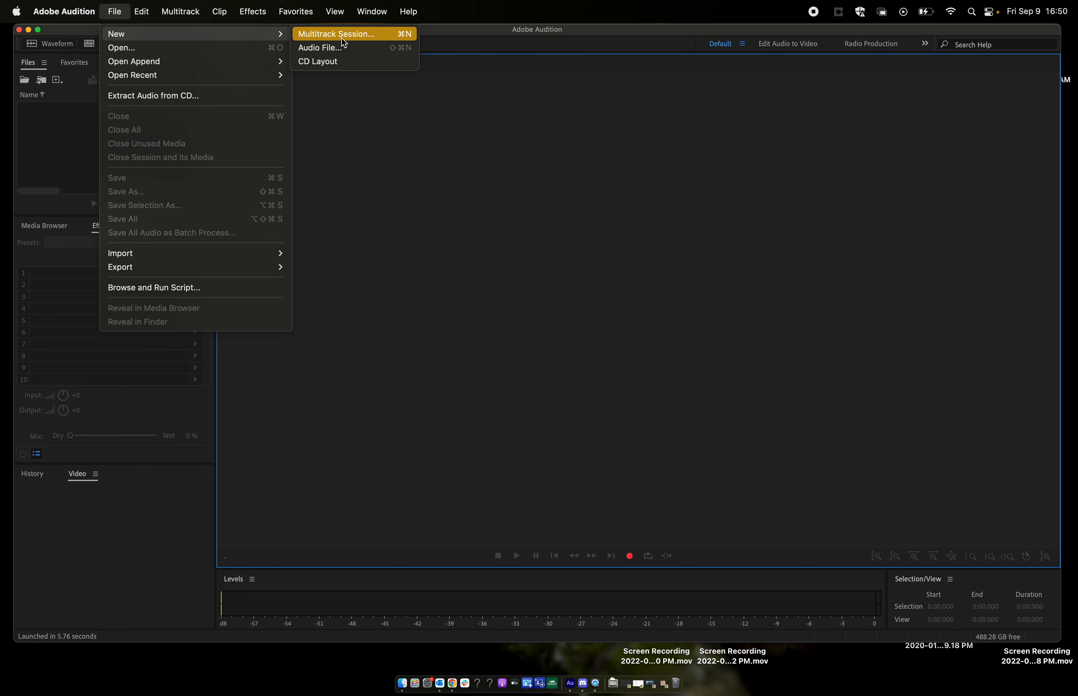
{"action": "left_click", "coordinate": [350, 36]}
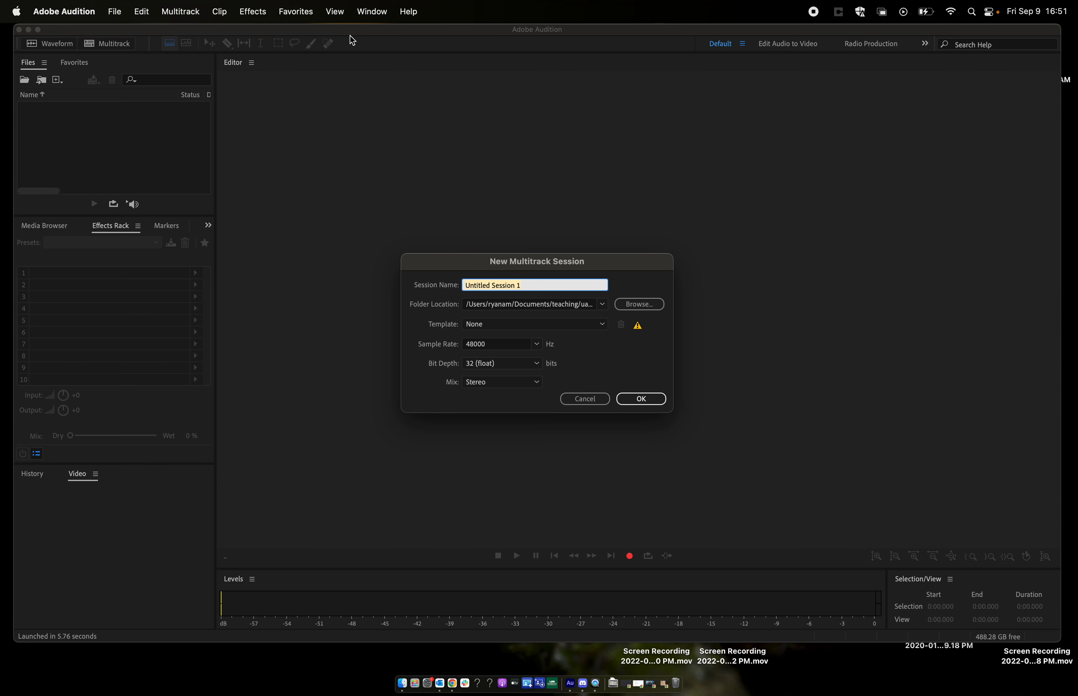
{"action": "type", "text": "project 1 - ryan meyer"}
- Create a "project 1" folder with the author's name inside uab/104, choose it as the folder location and create the session
{"action": "left_click", "coordinate": [627, 303]}
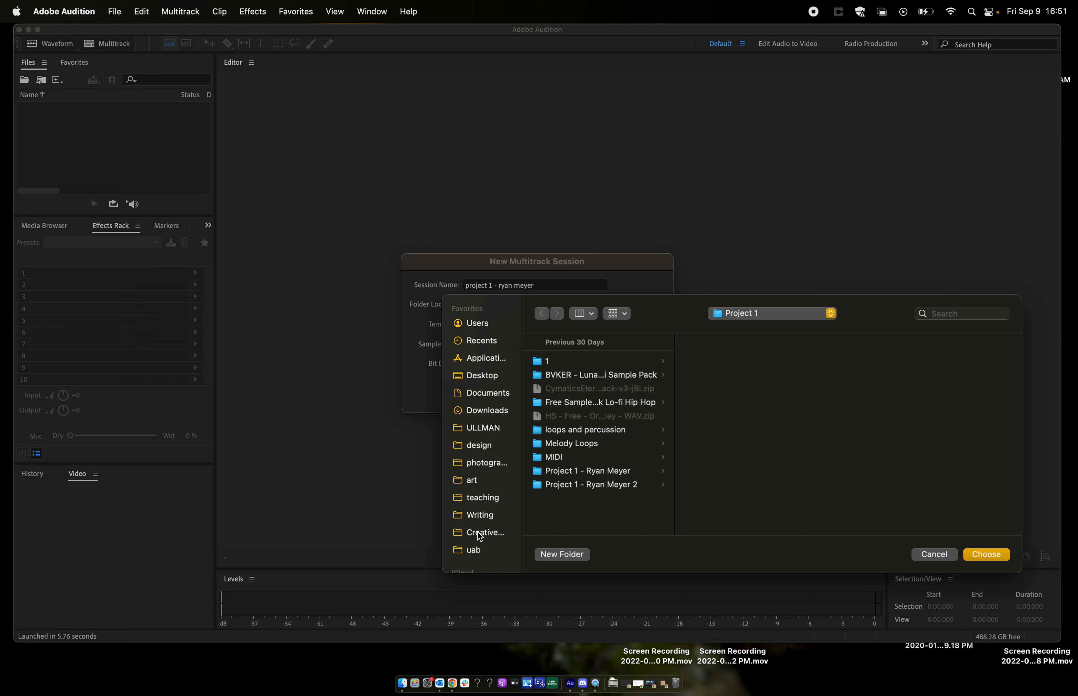
{"action": "left_click", "coordinate": [479, 549]}
{"action": "left_click", "coordinate": [570, 405]}
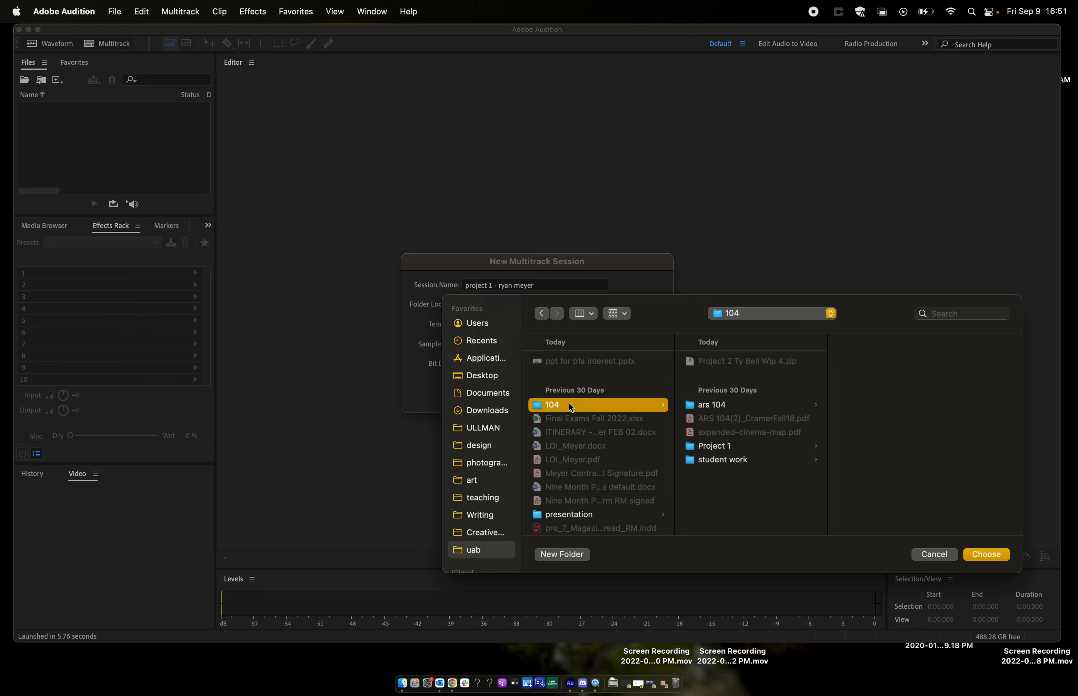
{"action": "left_click", "coordinate": [567, 559]}
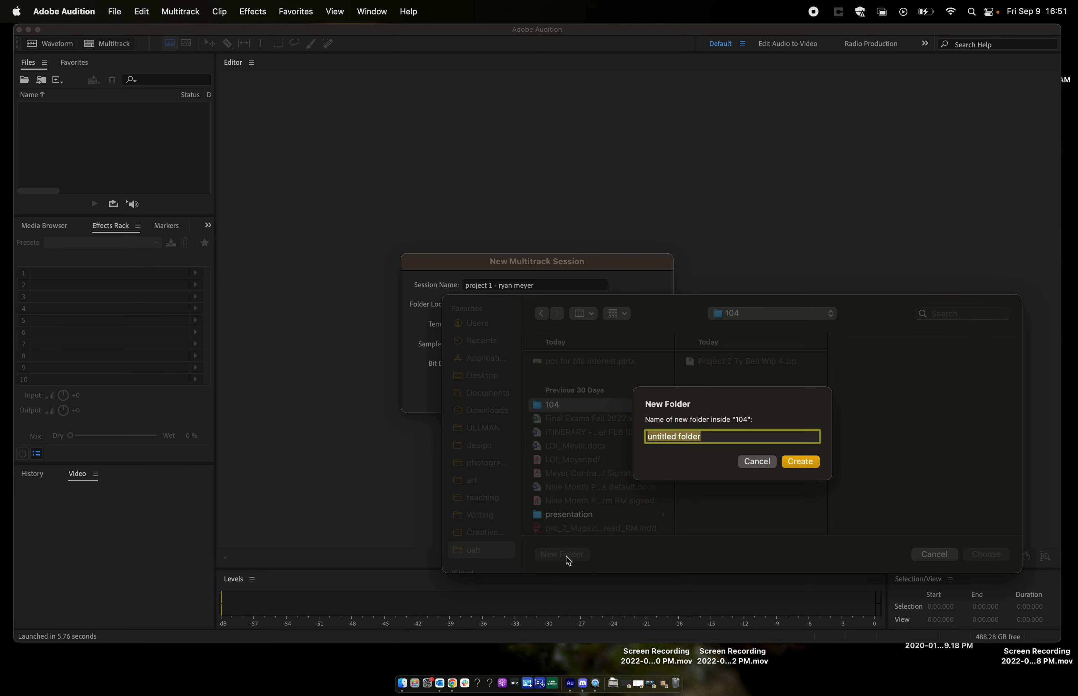
{"action": "type", "text": "project 1 -ryan meyer"}
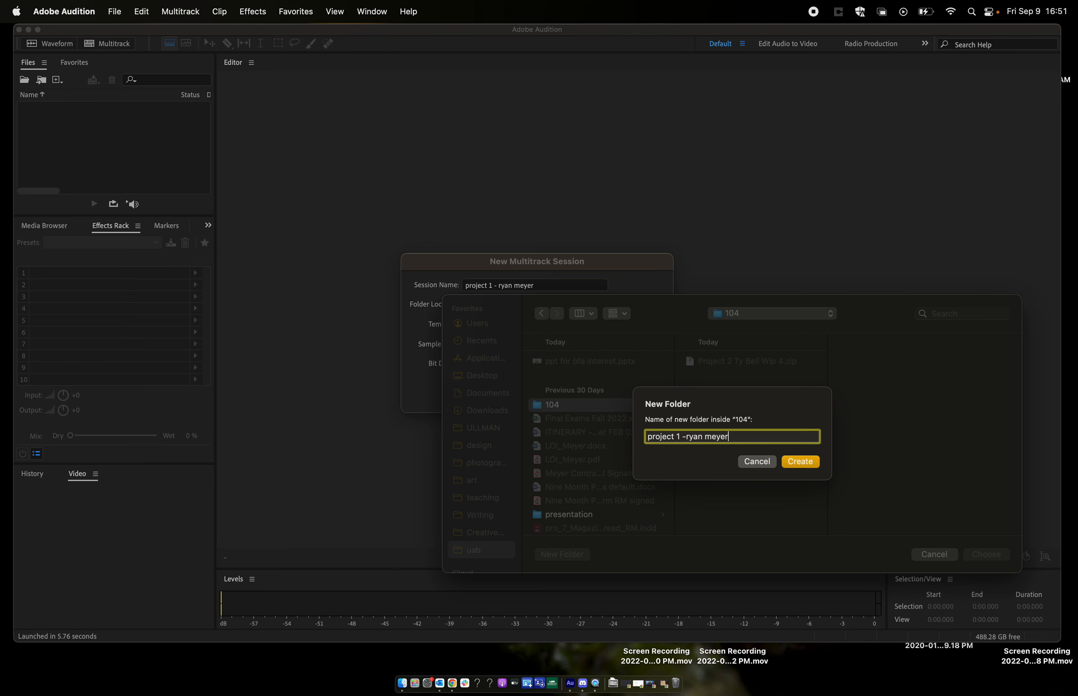
{"action": "left_click", "coordinate": [800, 460]}
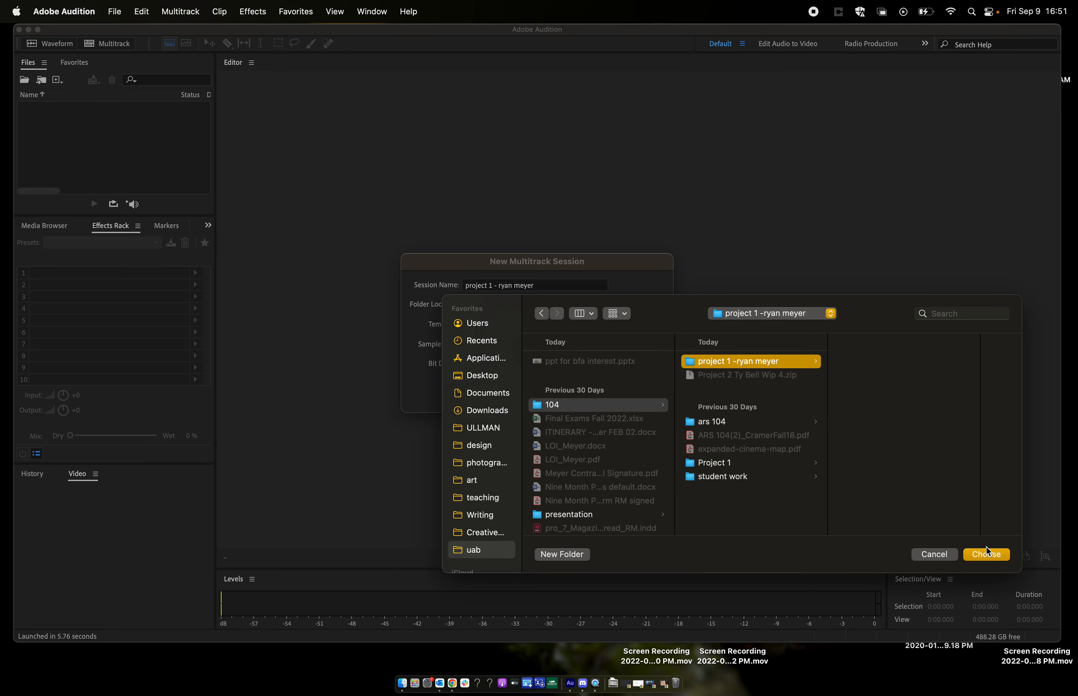
{"action": "left_click", "coordinate": [986, 553]}
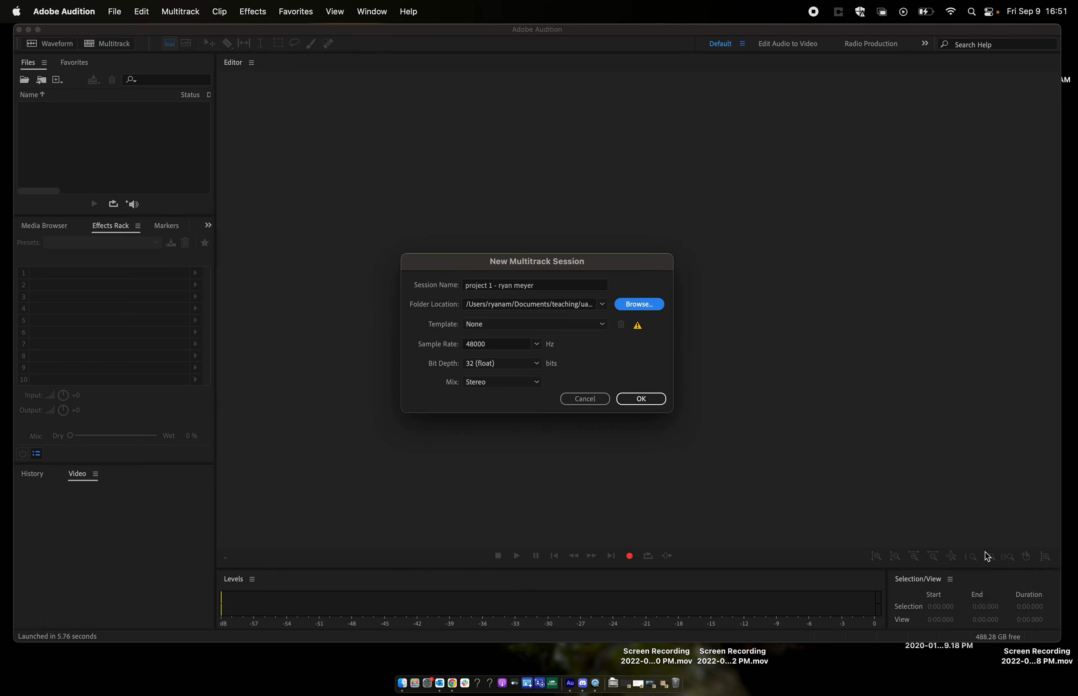
{"action": "left_click", "coordinate": [642, 399]}
- Switch to Finder, open the Assets folder of the second Project 1 folder and add the Y2Mate flamingo MP3 to Track 1
{"action": "left_click", "coordinate": [402, 684]}
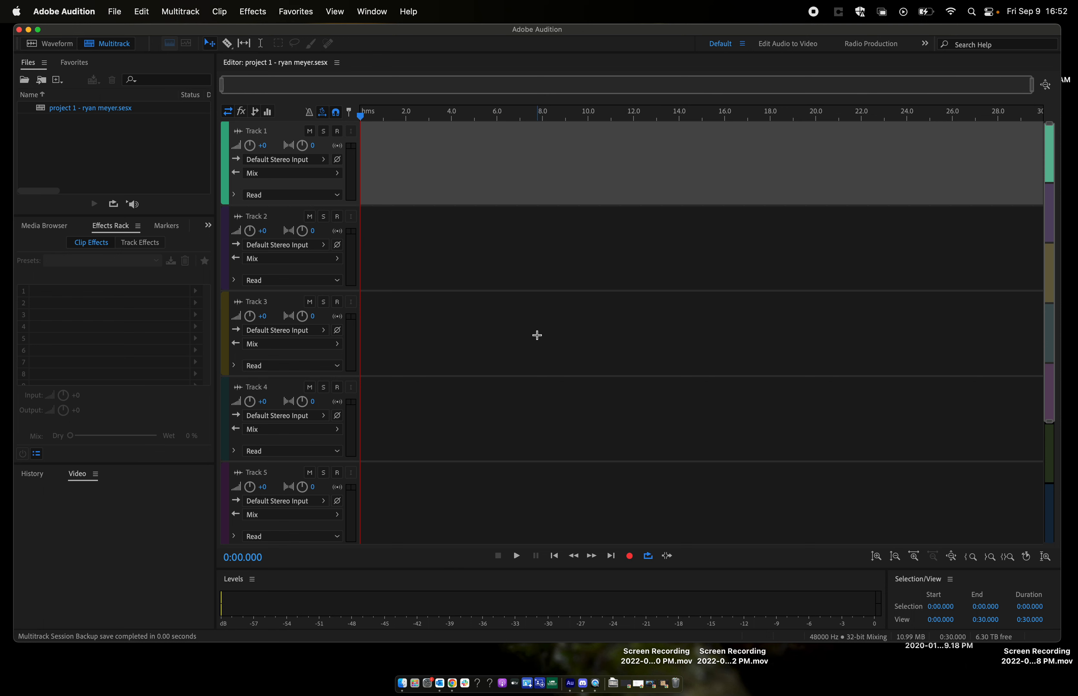
{"action": "left_click", "coordinate": [402, 684]}
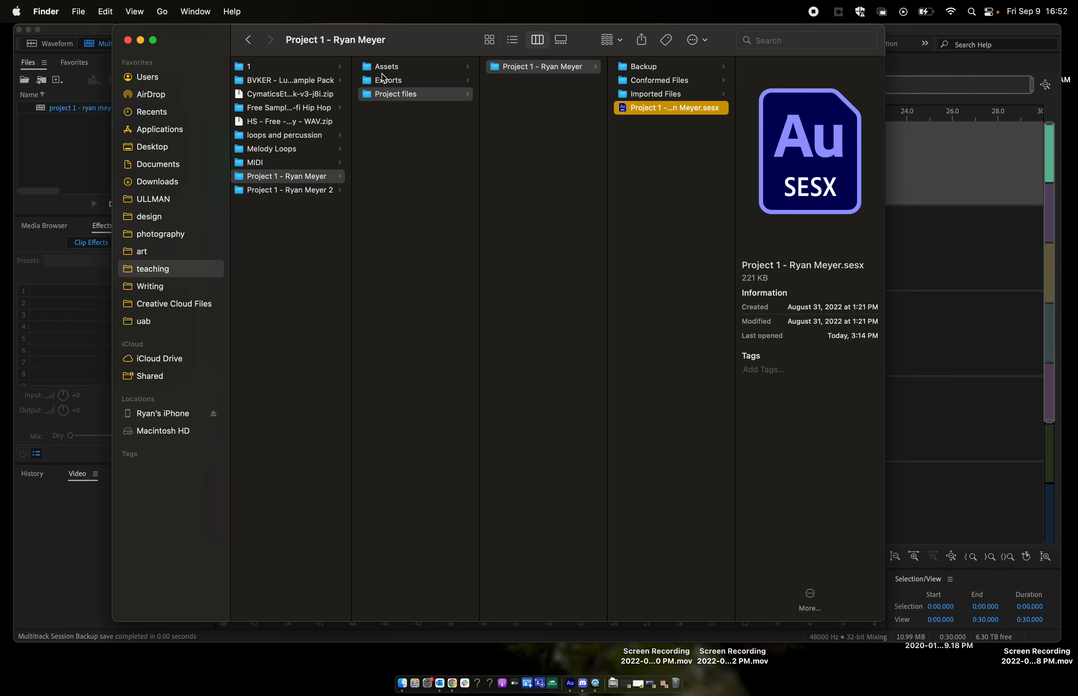
{"action": "left_click", "coordinate": [310, 187]}
{"action": "left_click", "coordinate": [416, 70]}
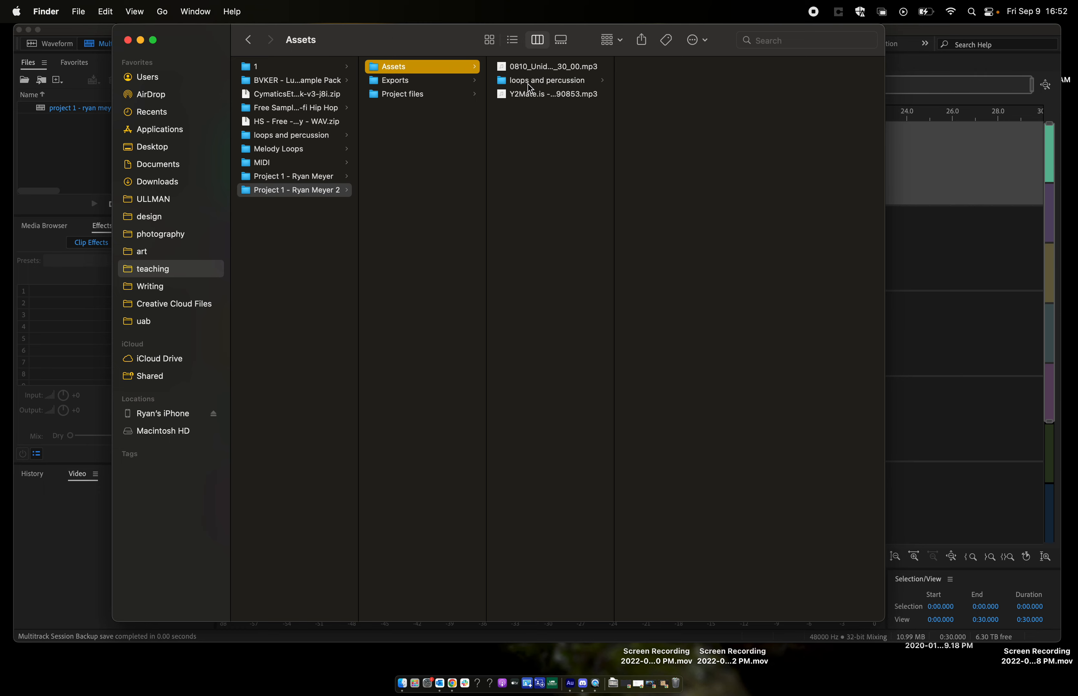
{"action": "left_click", "coordinate": [558, 93]}
{"action": "left_click_drag", "start_coordinate": [450, 49], "coordinate": [795, 54]}
{"action": "left_click_drag", "start_coordinate": [890, 104], "coordinate": [457, 159]}
- Make Track 1 taller and listen to the flamingo clip from about 0:04 and from about 0:11
{"action": "left_click", "coordinate": [448, 117]}
{"action": "key", "text": "space"}
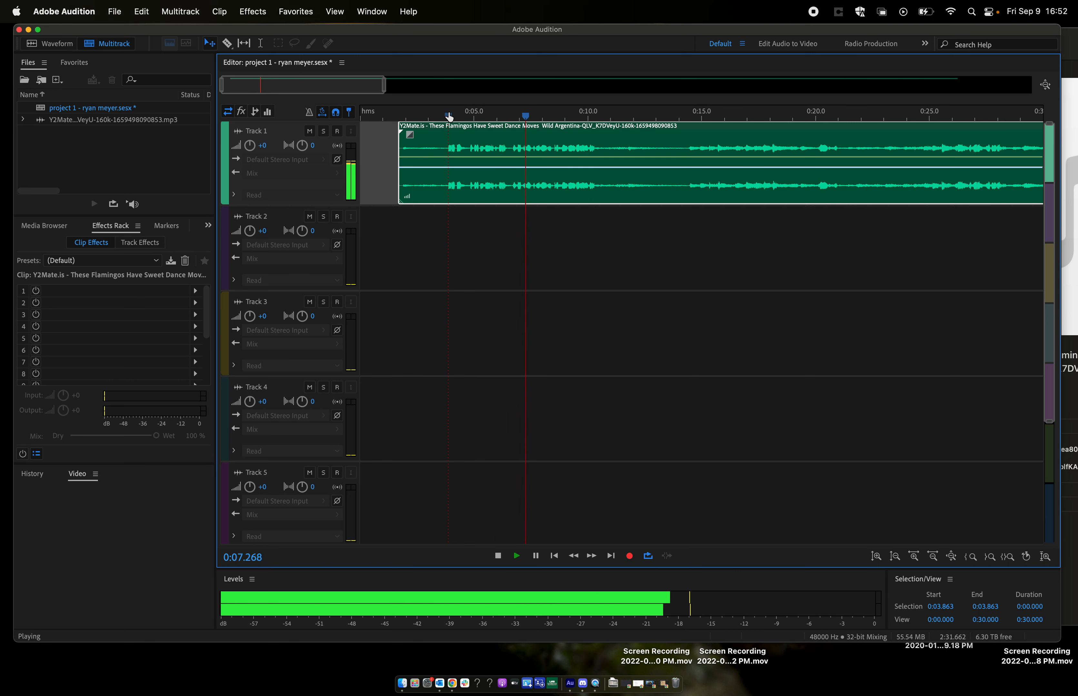
{"action": "key", "text": "space"}
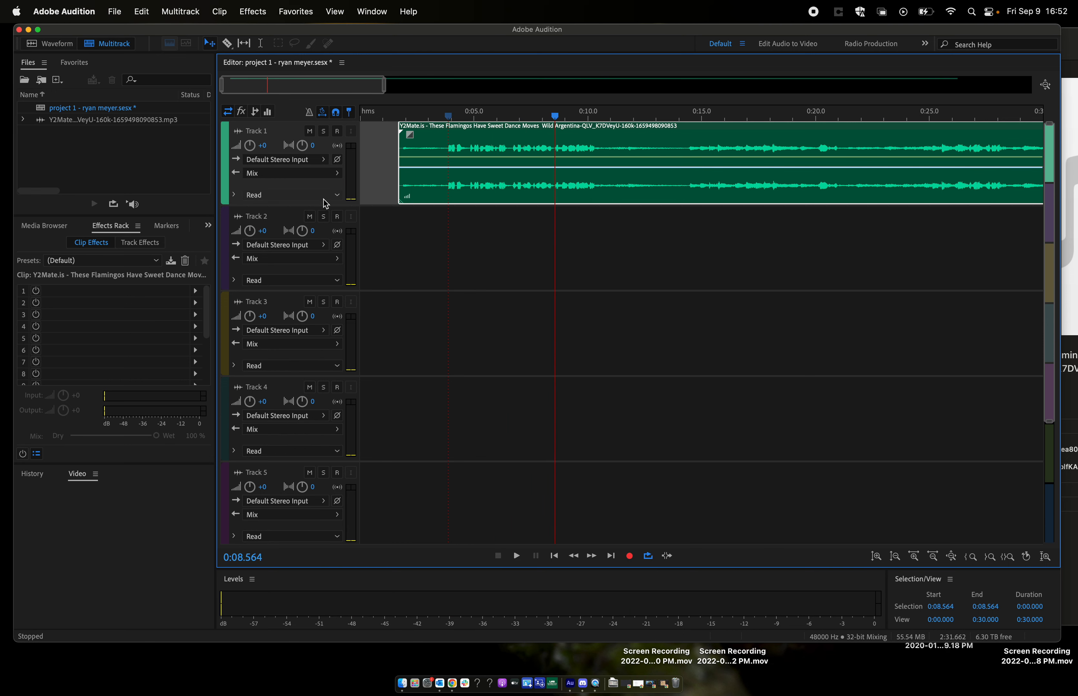
{"action": "left_click_drag", "start_coordinate": [320, 207], "coordinate": [316, 346]}
{"action": "left_click", "coordinate": [624, 117]}
{"action": "key", "text": "space"}
{"action": "key", "text": "space"}
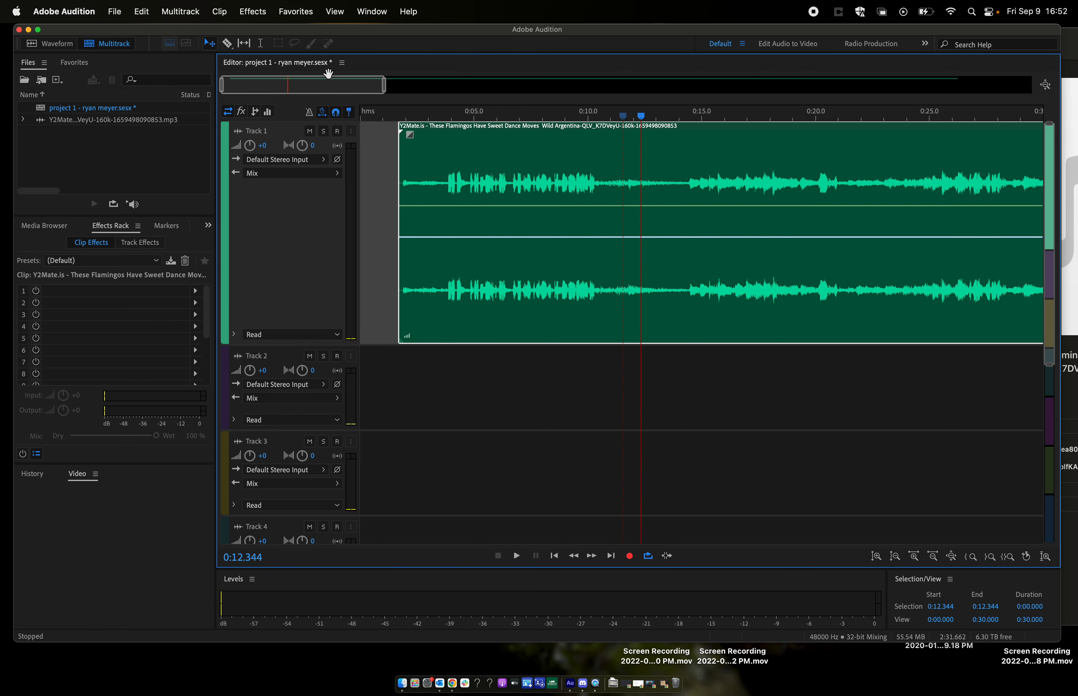
- Spot-check the flamingo clip's audio from about 0:33 and from about 0:49
{"action": "left_click_drag", "start_coordinate": [384, 89], "coordinate": [613, 96]}
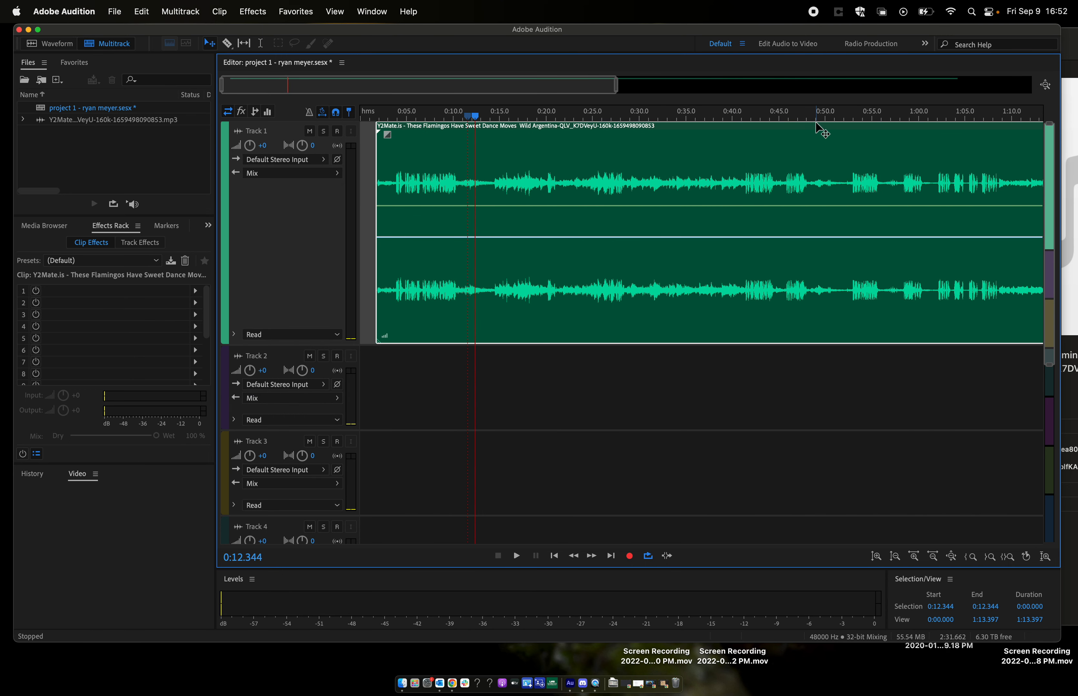
{"action": "left_click", "coordinate": [814, 114]}
{"action": "left_click", "coordinate": [666, 117]}
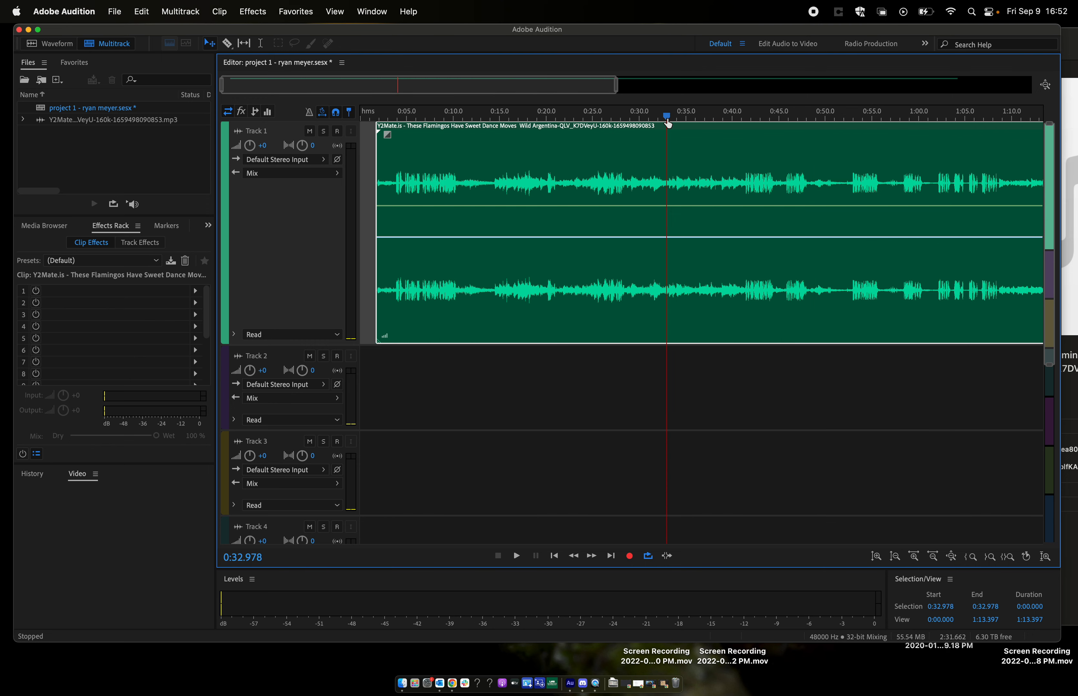
{"action": "key", "text": "space"}
{"action": "key", "text": "space"}
{"action": "left_click", "coordinate": [817, 116]}
{"action": "key", "text": "space"}
{"action": "key", "text": "space"}
- Spot-check the rest of the flamingo clip from about 1:12, 1:34 and 1:51
{"action": "scroll", "coordinate": [783, 171], "scroll_direction": "right", "scroll_amount": 10}
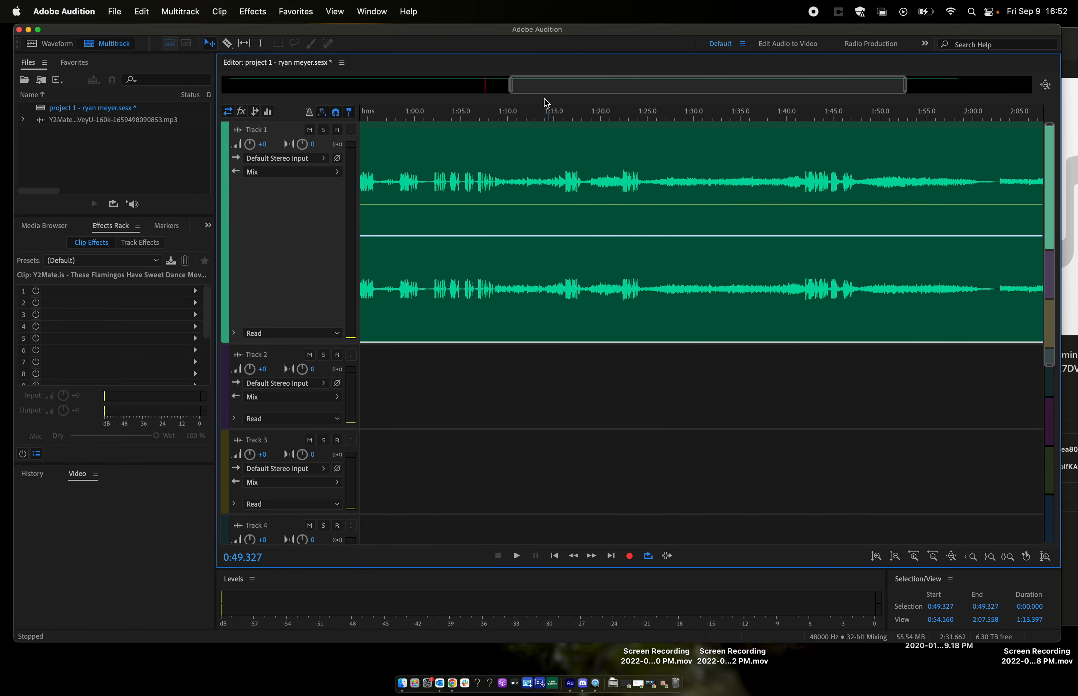
{"action": "left_click", "coordinate": [526, 117]}
{"action": "key", "text": "space"}
{"action": "key", "text": "space"}
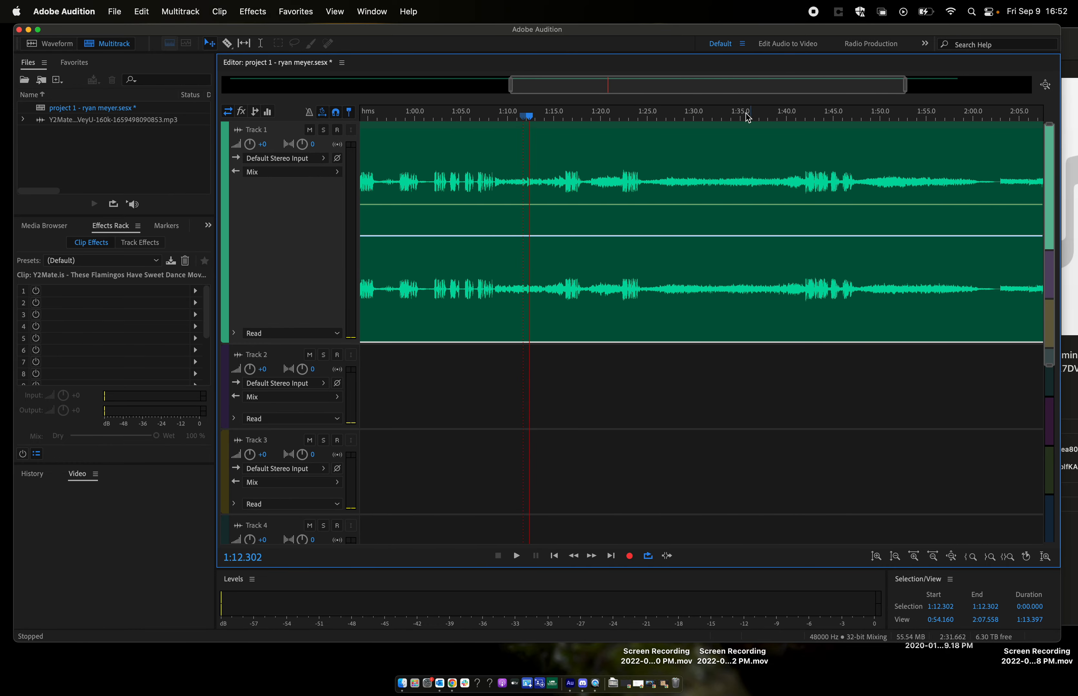
{"action": "left_click", "coordinate": [736, 117]}
{"action": "key", "text": "space"}
{"action": "key", "text": "space"}
{"action": "left_click", "coordinate": [893, 117]}
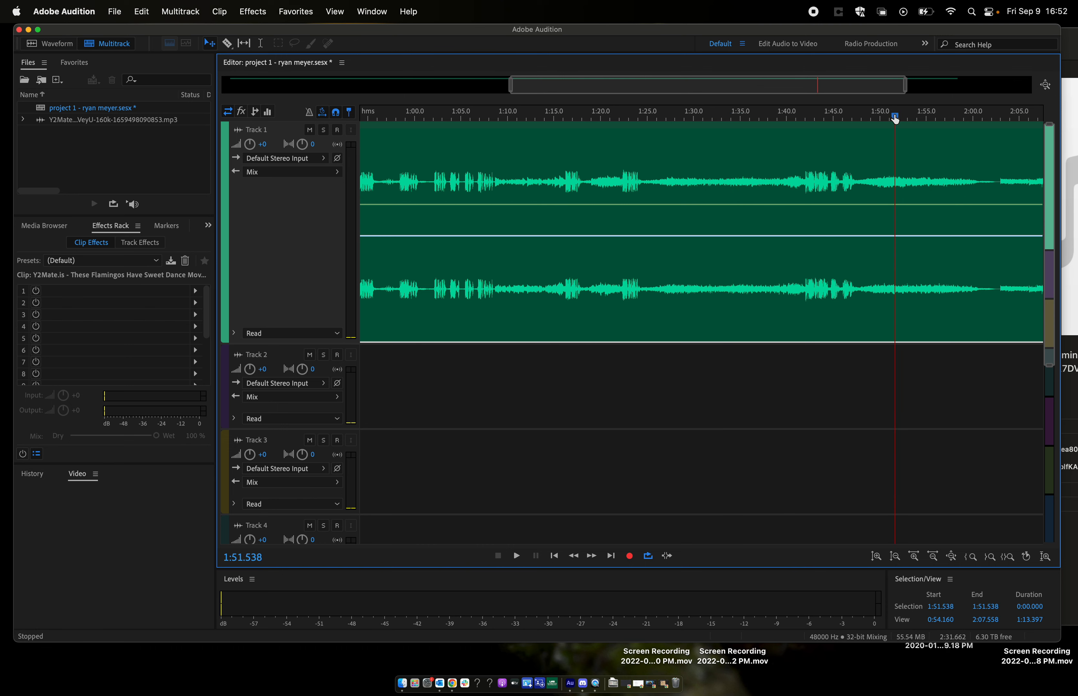
{"action": "key", "text": "space"}
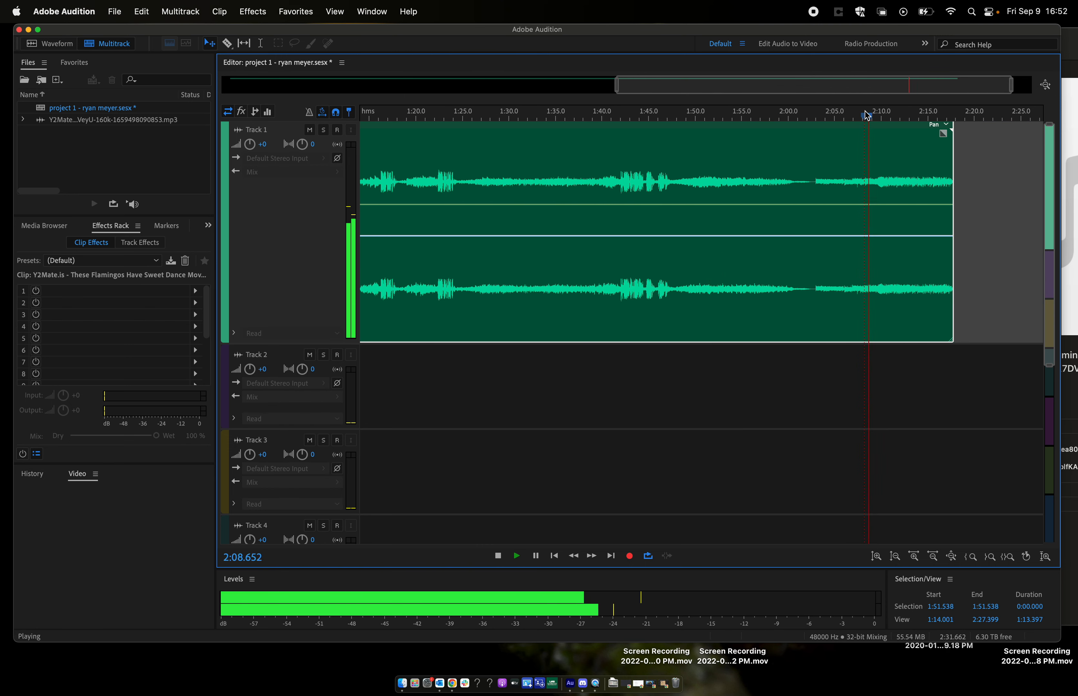
{"action": "key", "text": "space"}
- Listen closely to the quiet passage between 0:56 and 0:58 of the flamingo clip to find a usable section
{"action": "scroll", "coordinate": [630, 172], "scroll_direction": "left", "scroll_amount": 5}
{"action": "scroll", "coordinate": [631, 171], "scroll_direction": "left", "scroll_amount": 2}
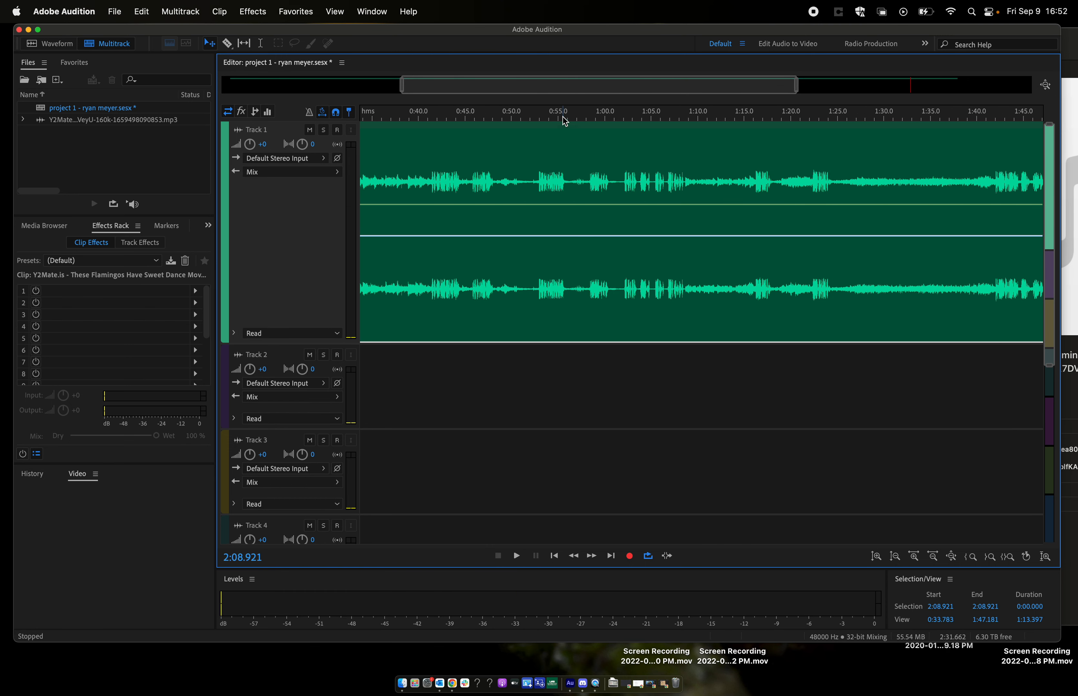
{"action": "left_click", "coordinate": [578, 117]}
{"action": "key", "text": "space"}
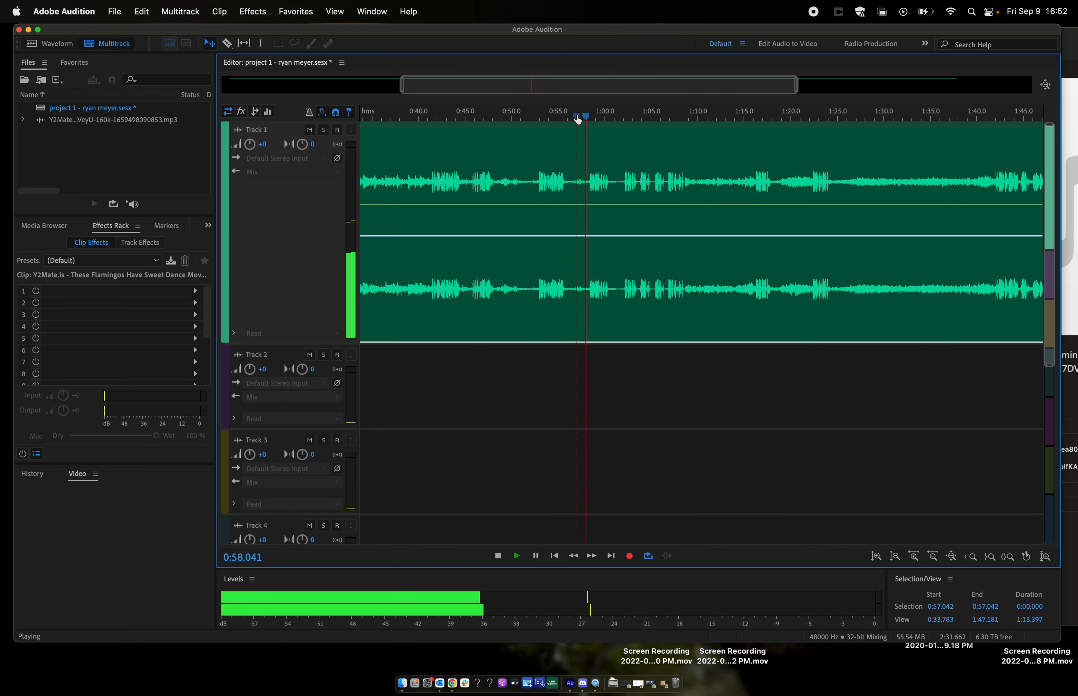
{"action": "key", "text": "space"}
{"action": "scroll", "coordinate": [577, 192], "scroll_direction": "up", "scroll_amount": 10}
{"action": "scroll", "coordinate": [558, 163], "scroll_direction": "down", "scroll_amount": 3}
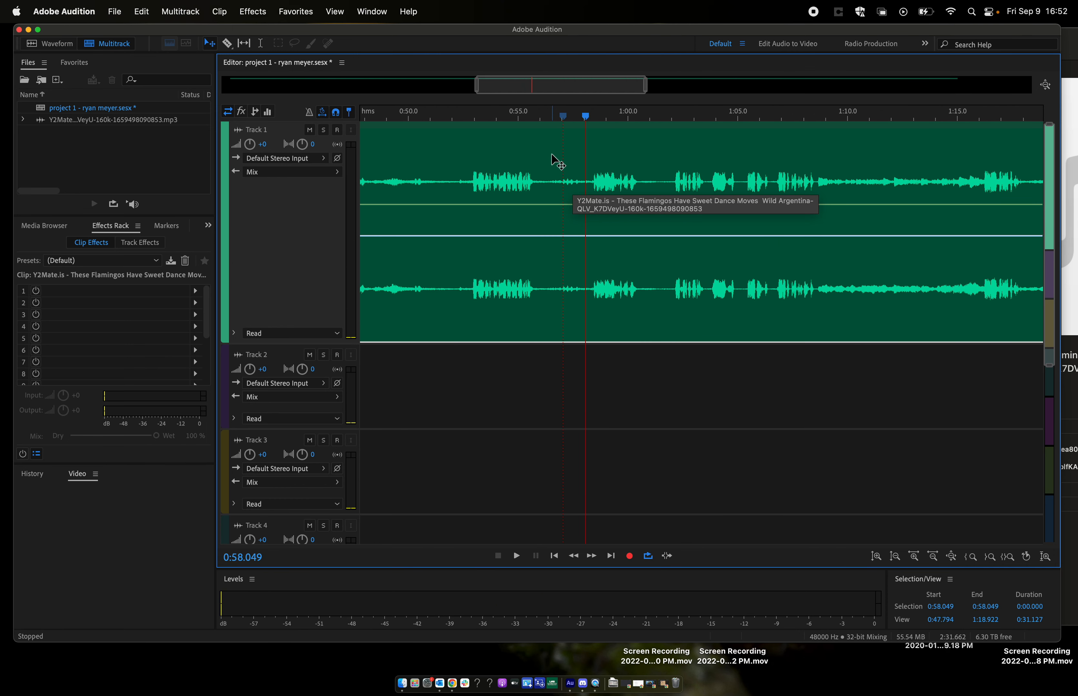
{"action": "scroll", "coordinate": [550, 150], "scroll_direction": "down", "scroll_amount": 2}
{"action": "left_click", "coordinate": [533, 119]}
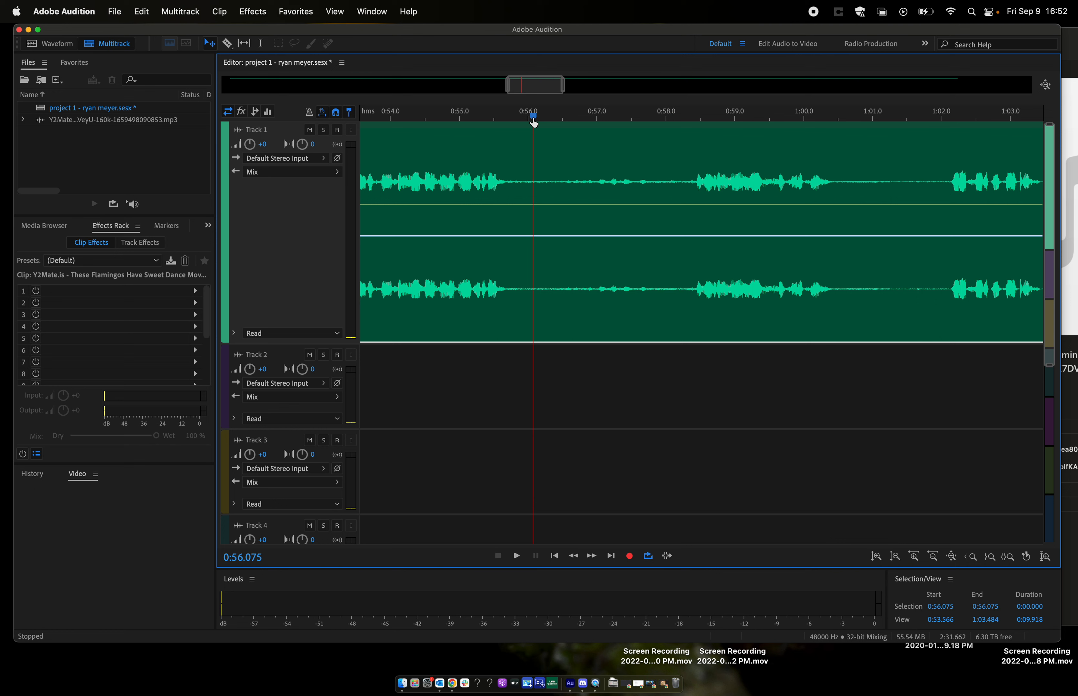
{"action": "key", "text": "space"}
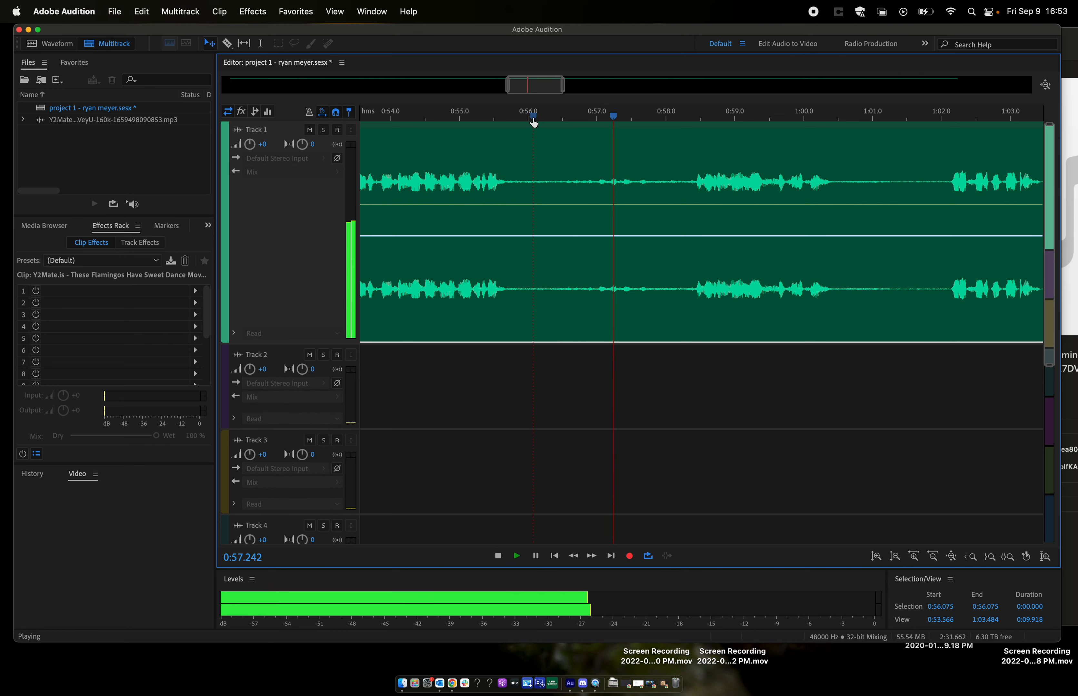
{"action": "key", "text": "space"}
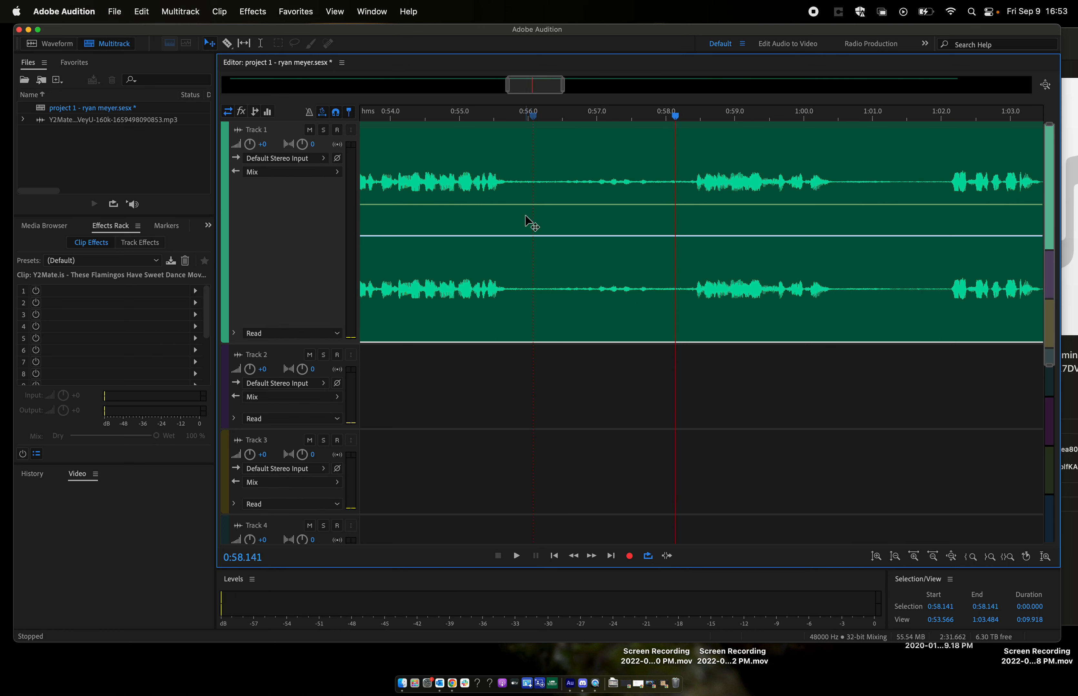
- Split the Track 1 clip with the Razor tool at about 0:56.3 and 0:58.0 to isolate the quiet passage
{"action": "key", "text": "r"}
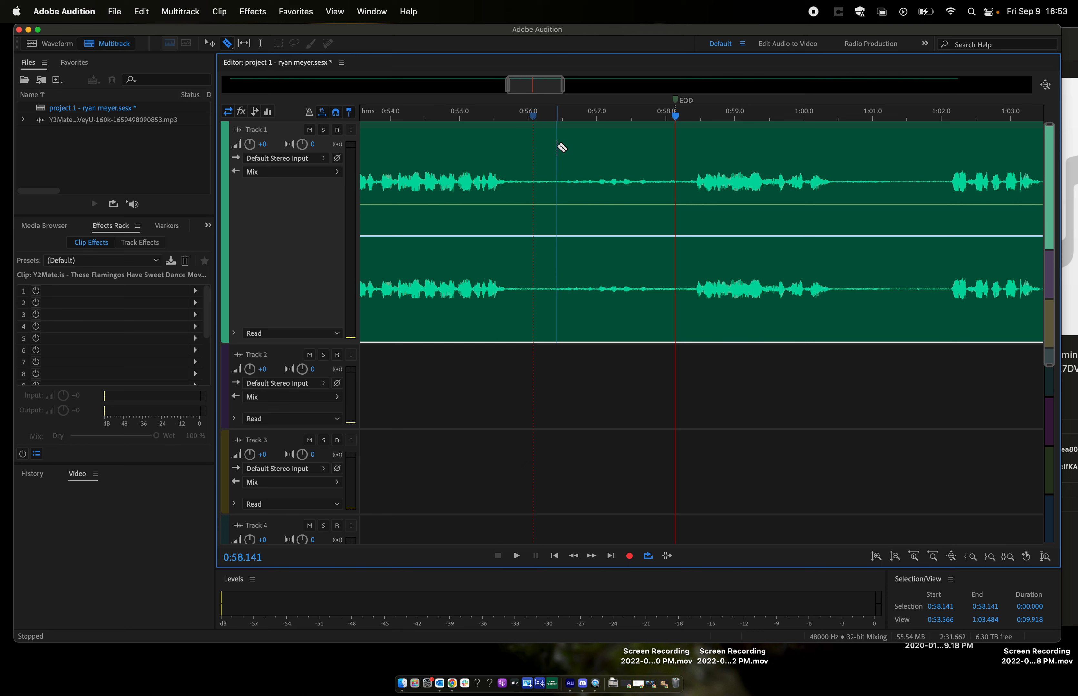
{"action": "left_click", "coordinate": [545, 151]}
{"action": "left_click", "coordinate": [663, 164]}
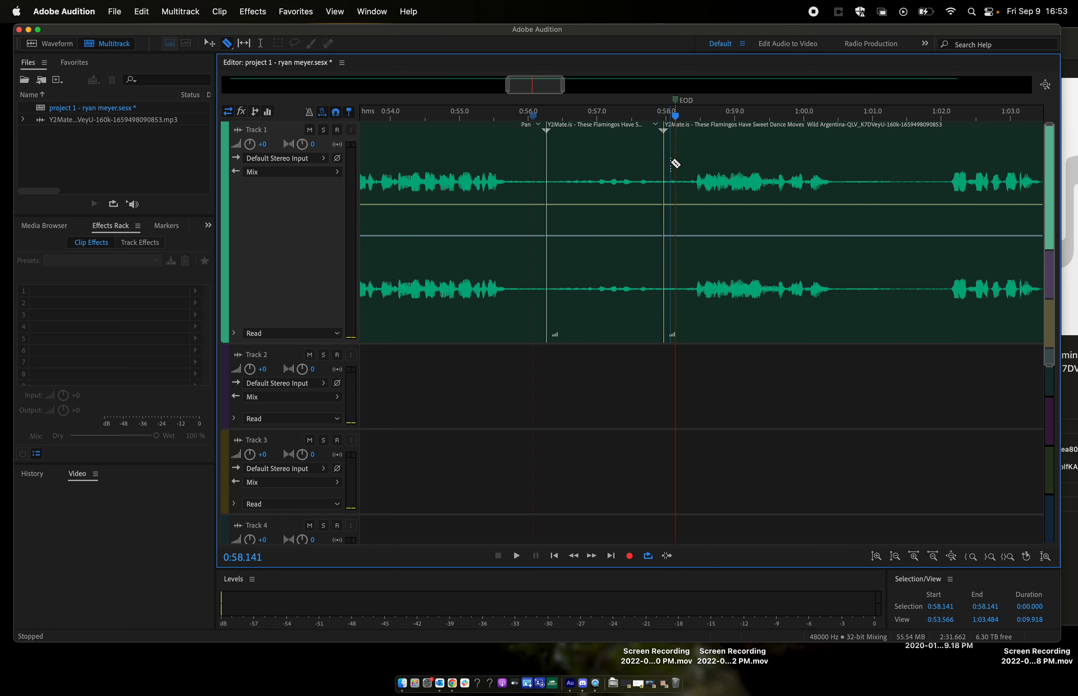
- Play the isolated segment on Track 1 from about 0:56.3
{"action": "left_click", "coordinate": [548, 116]}
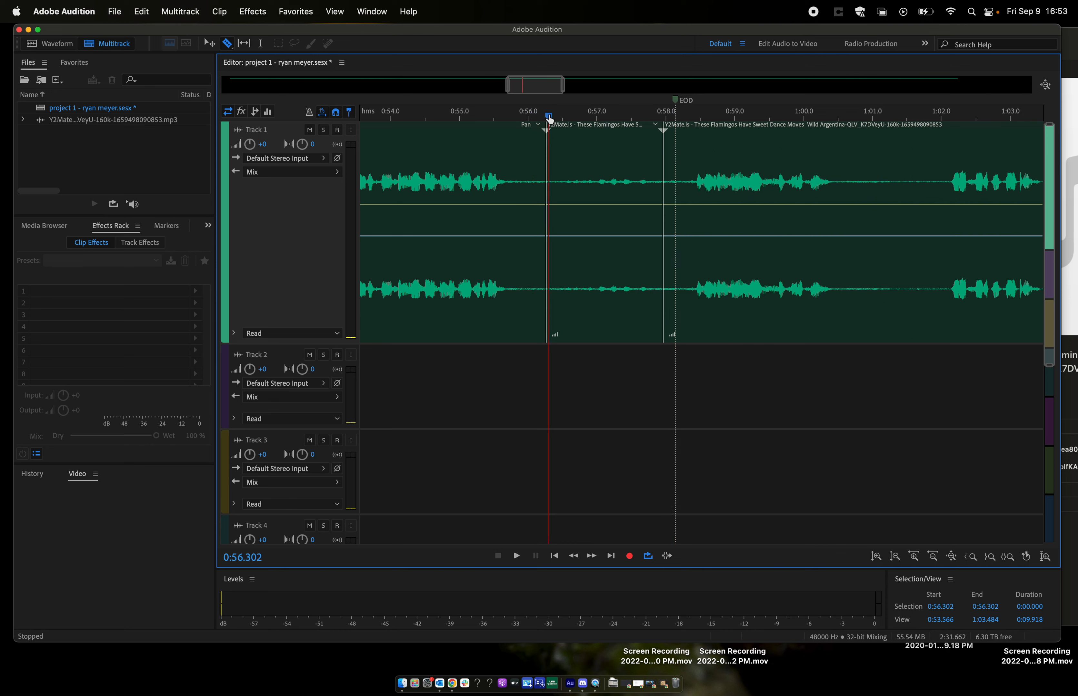
{"action": "key", "text": "space"}
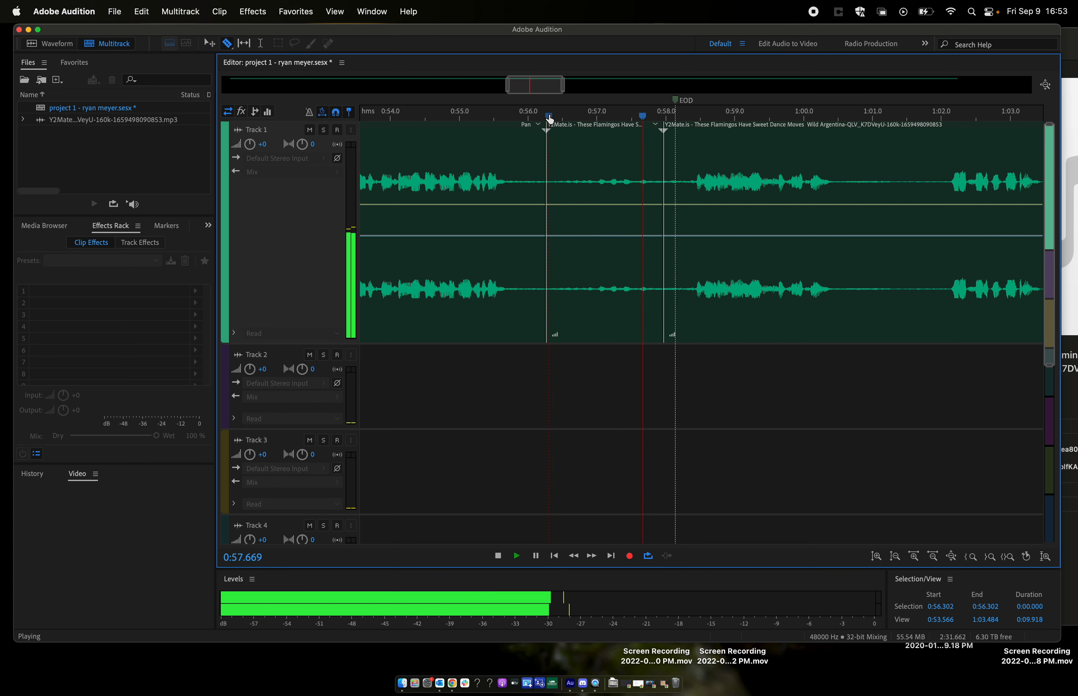
{"action": "key", "text": "space"}
- Move the isolated segment from Track 1 down to Track 2 at about 0:56.3
{"action": "key", "text": "v"}
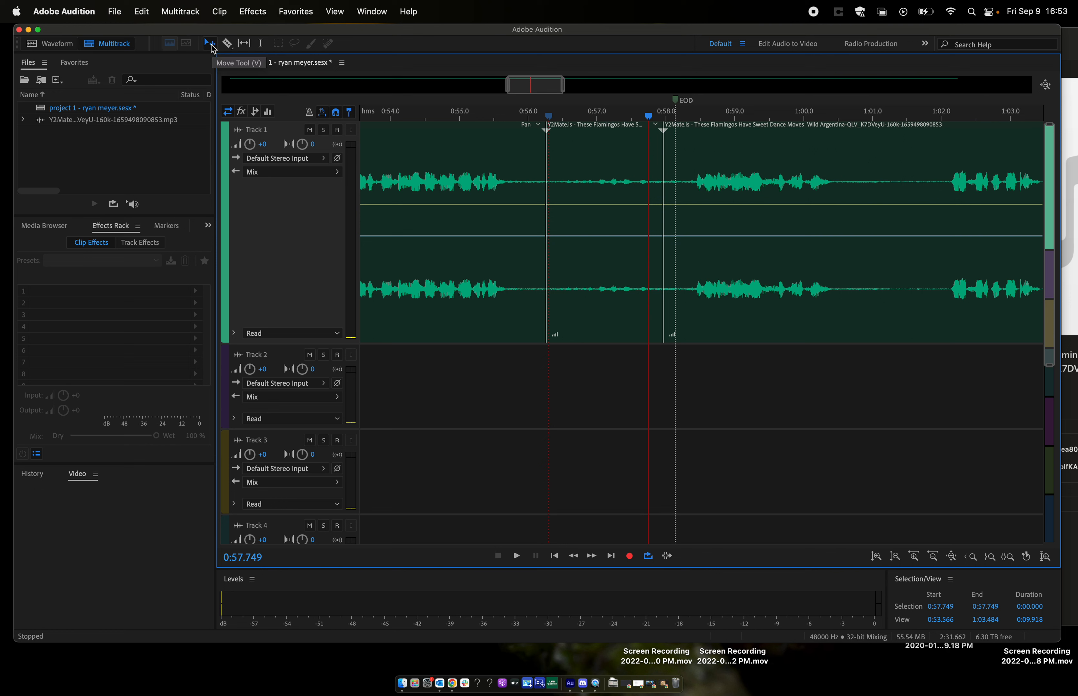
{"action": "left_click", "coordinate": [609, 150]}
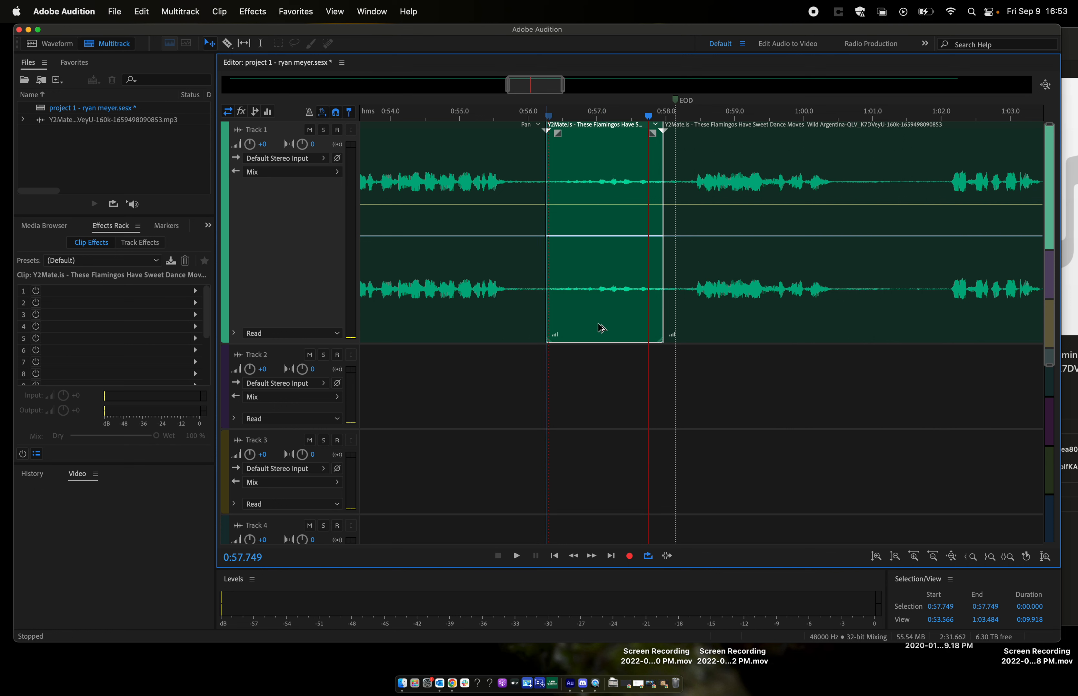
{"action": "left_click_drag", "start_coordinate": [601, 328], "coordinate": [601, 398]}
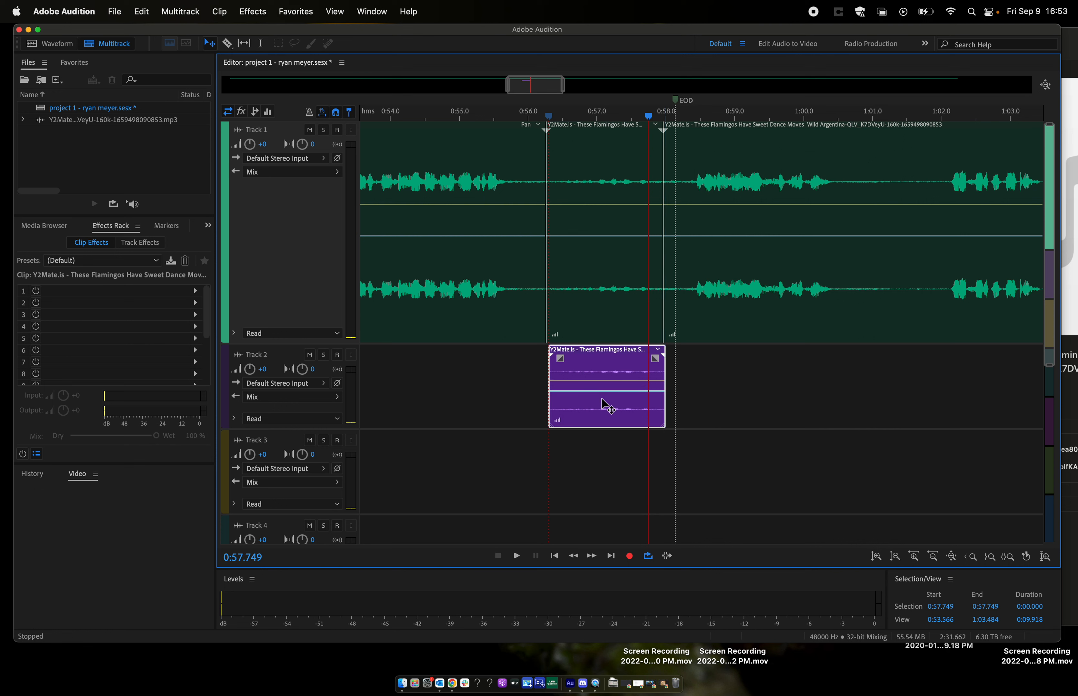
- Paste a copy of the isolated Track 1 segment onto Track 2 at about 0:58.9
{"action": "left_click", "coordinate": [622, 169]}
{"action": "left_click", "coordinate": [734, 120]}
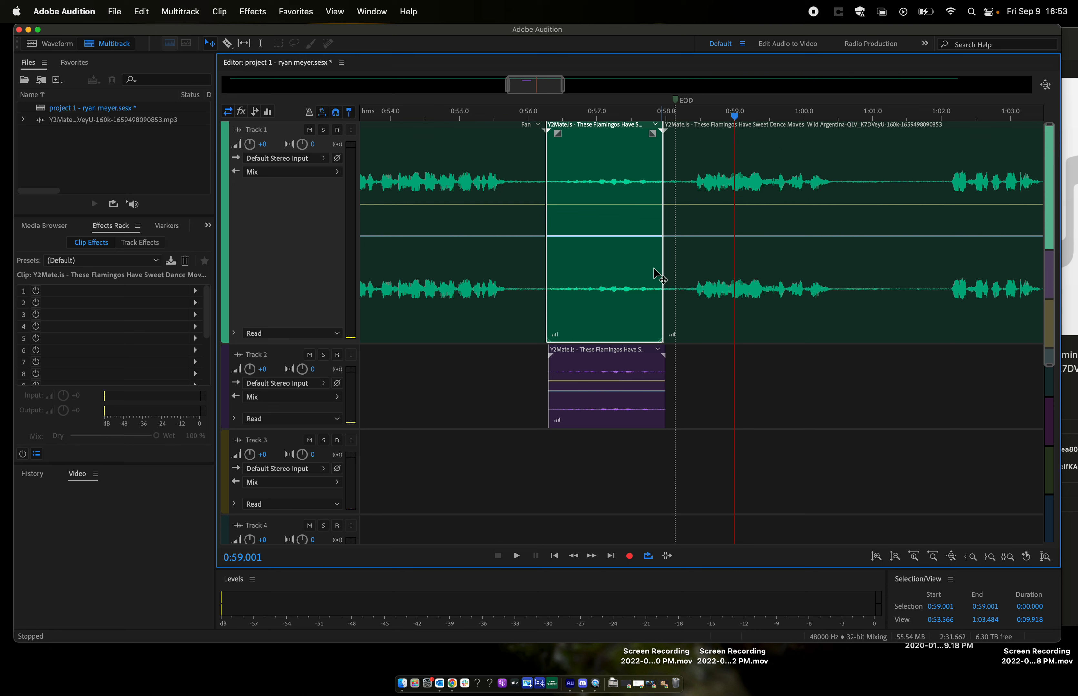
{"action": "key", "text": "space"}
{"action": "key", "text": "space"}
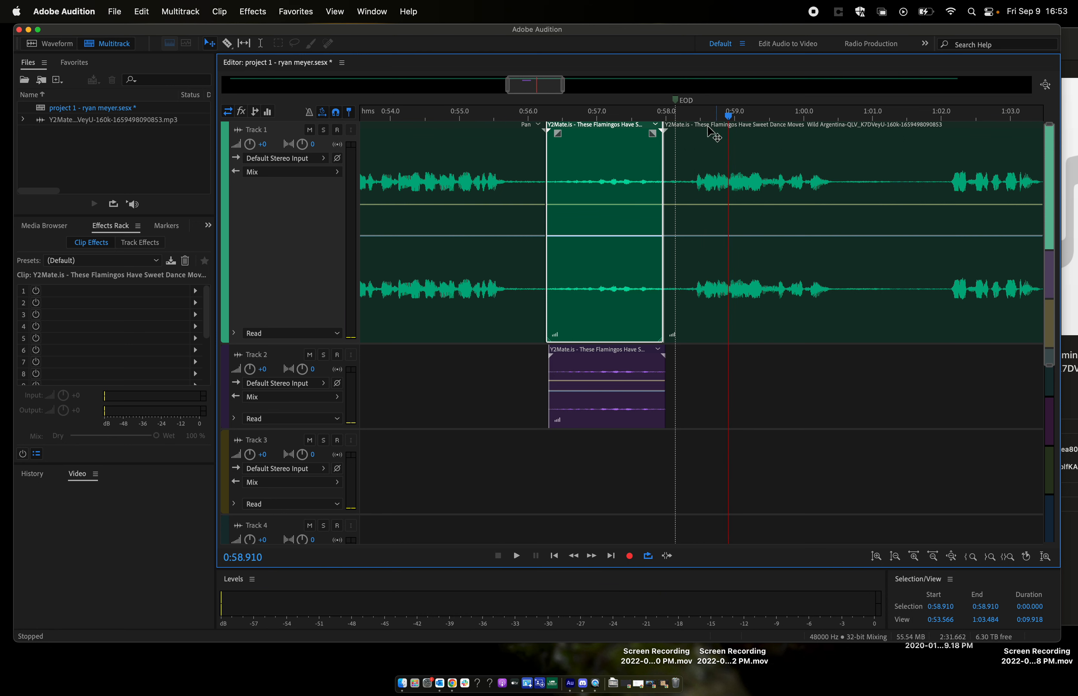
{"action": "left_click", "coordinate": [296, 362]}
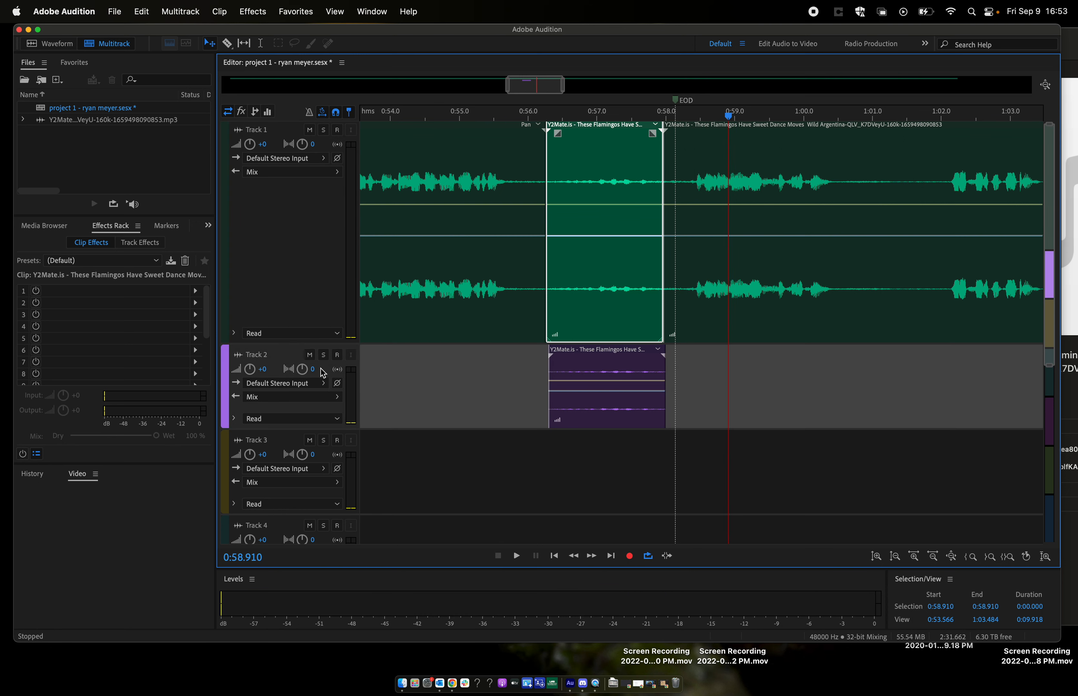
{"action": "key", "text": "super+v"}
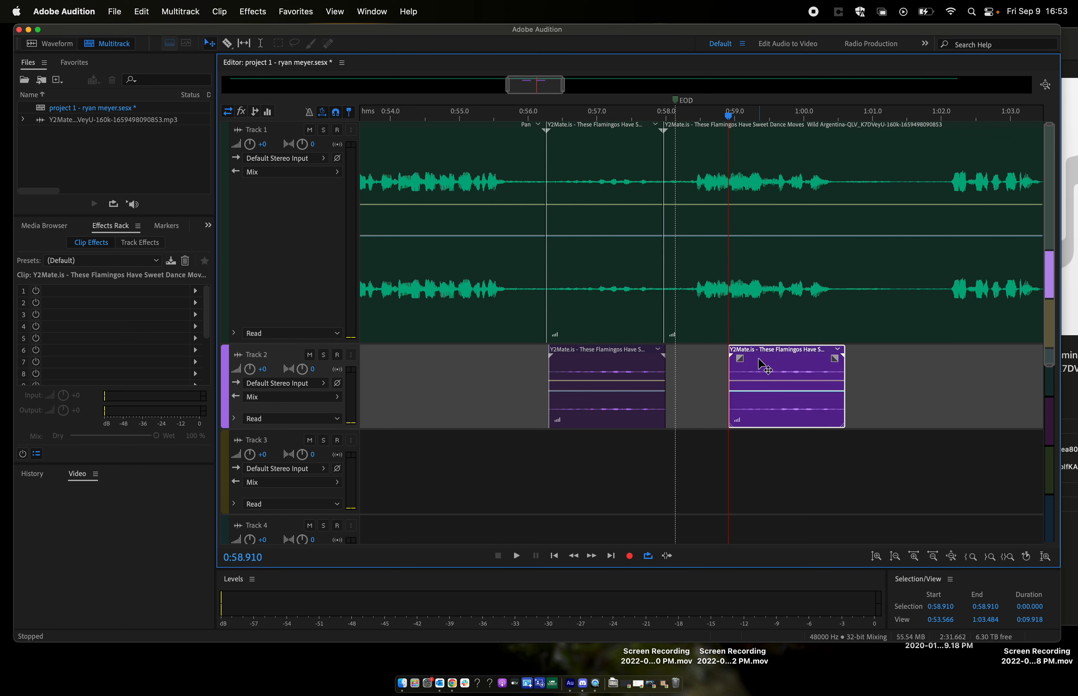
- Mute Track 1 and resize the track heights so that Track 2 is taller and Track 1 shorter
{"action": "left_click_drag", "start_coordinate": [337, 429], "coordinate": [338, 497]}
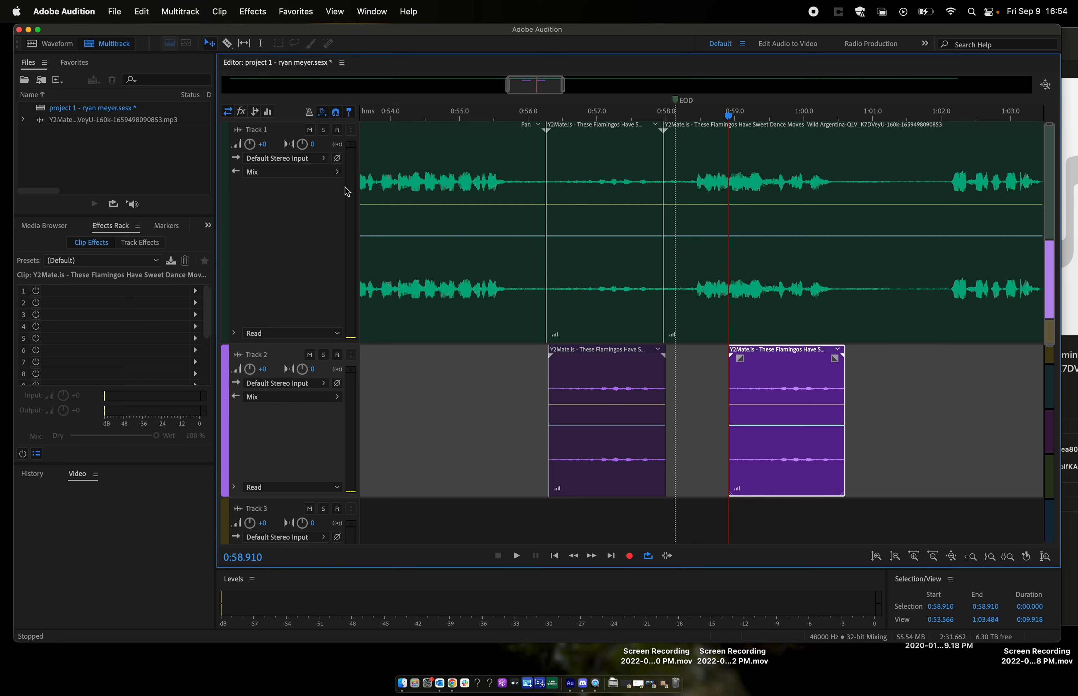
{"action": "left_click", "coordinate": [312, 130]}
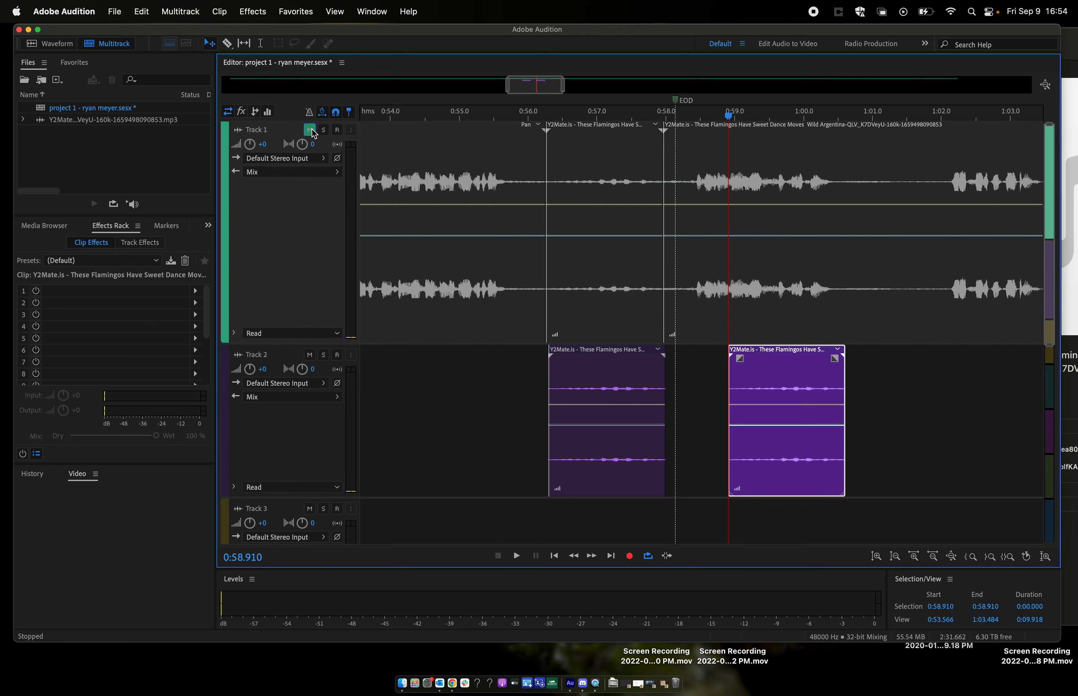
{"action": "left_click_drag", "start_coordinate": [305, 346], "coordinate": [329, 231]}
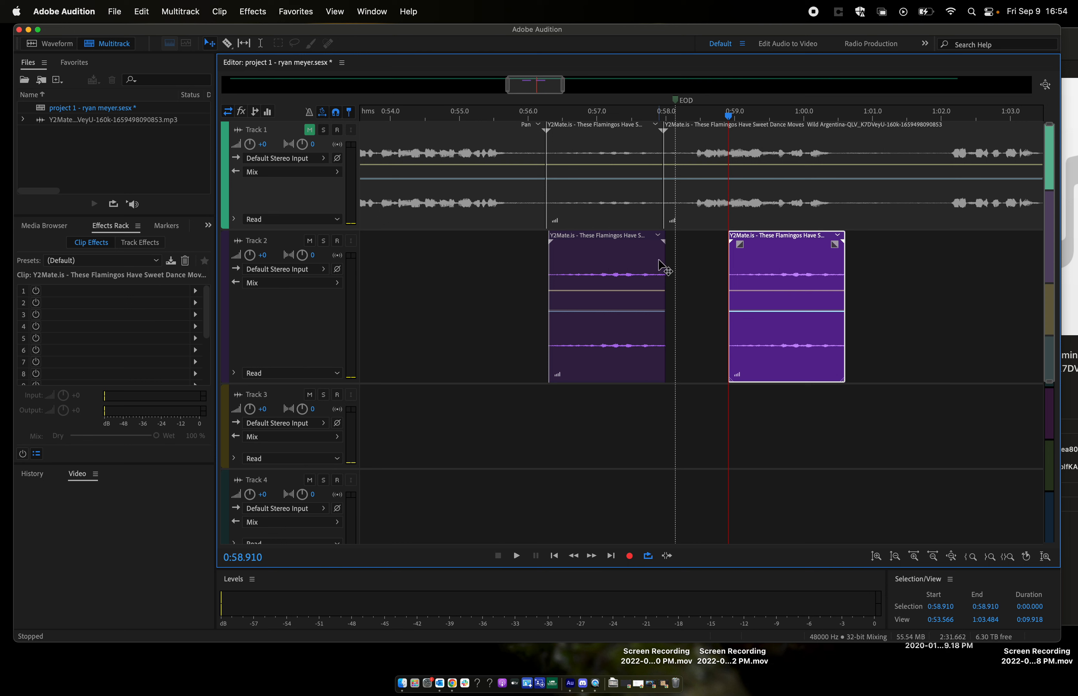
- Delete the pasted copy at about 0:58.9 from Track 2
{"action": "left_click", "coordinate": [781, 261]}
{"action": "key", "text": "Delete"}
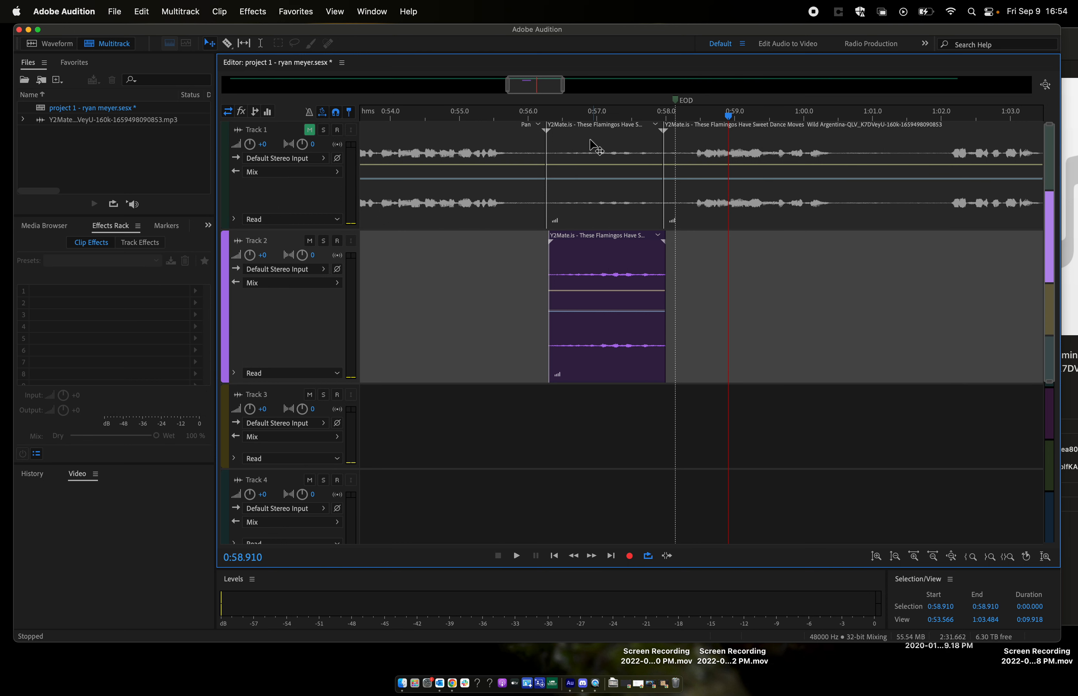
- Play the Track 2 segment from about 0:56.3 and again from about 0:56.5, enlarging Track 2 further between the two playbacks
{"action": "left_click", "coordinate": [552, 122]}
{"action": "key", "text": "space"}
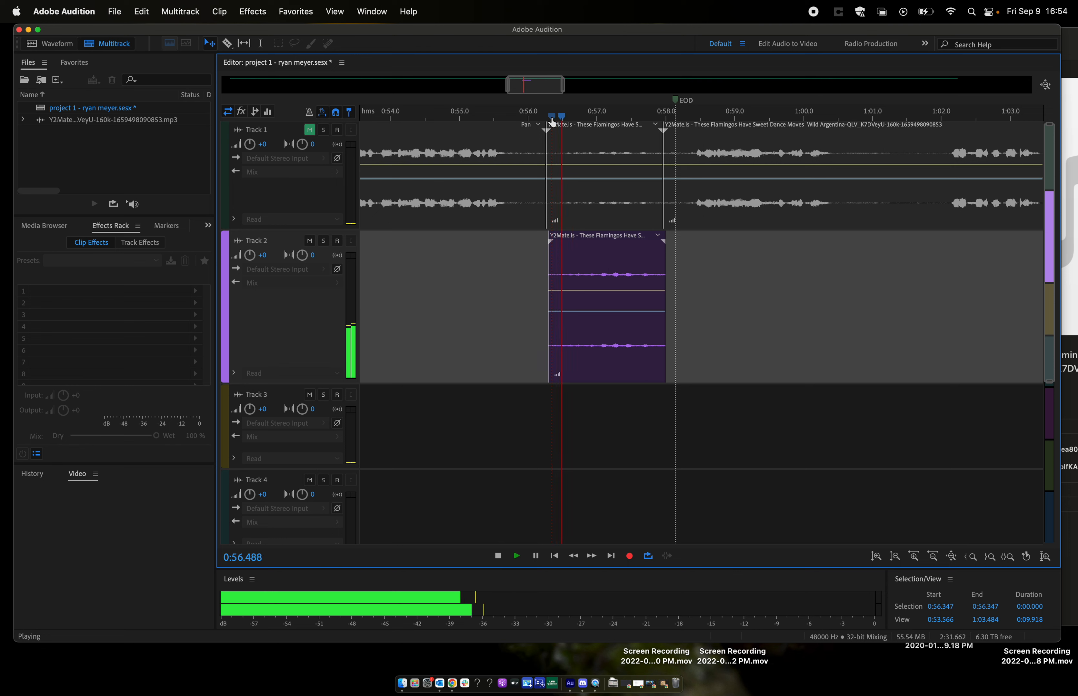
{"action": "key", "text": "space"}
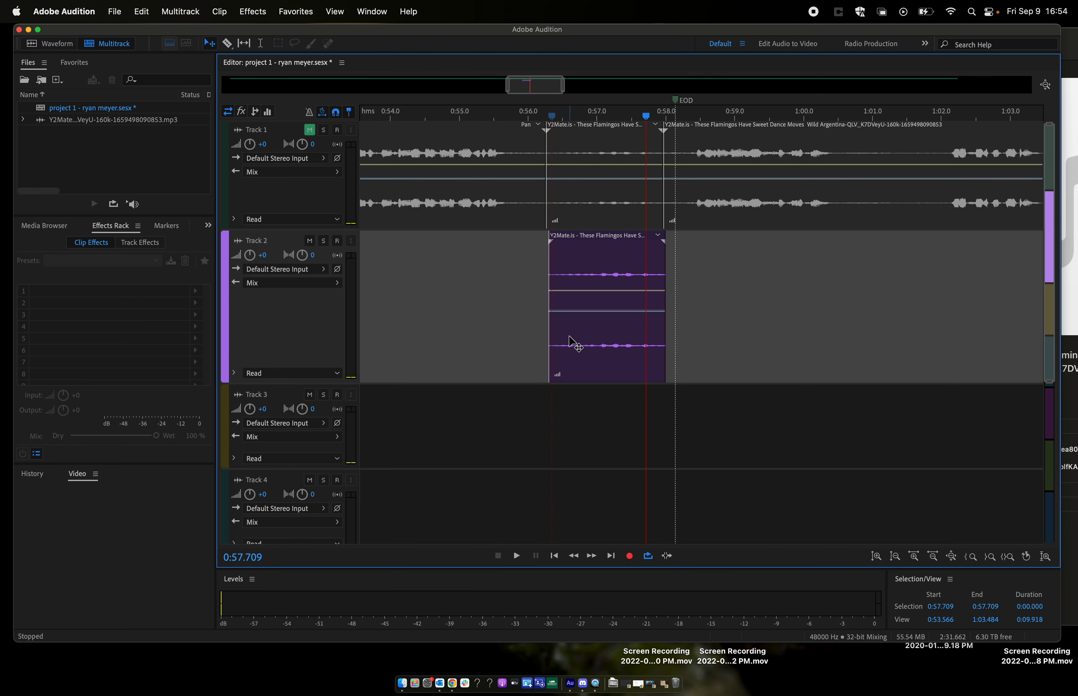
{"action": "left_click_drag", "start_coordinate": [313, 384], "coordinate": [314, 454]}
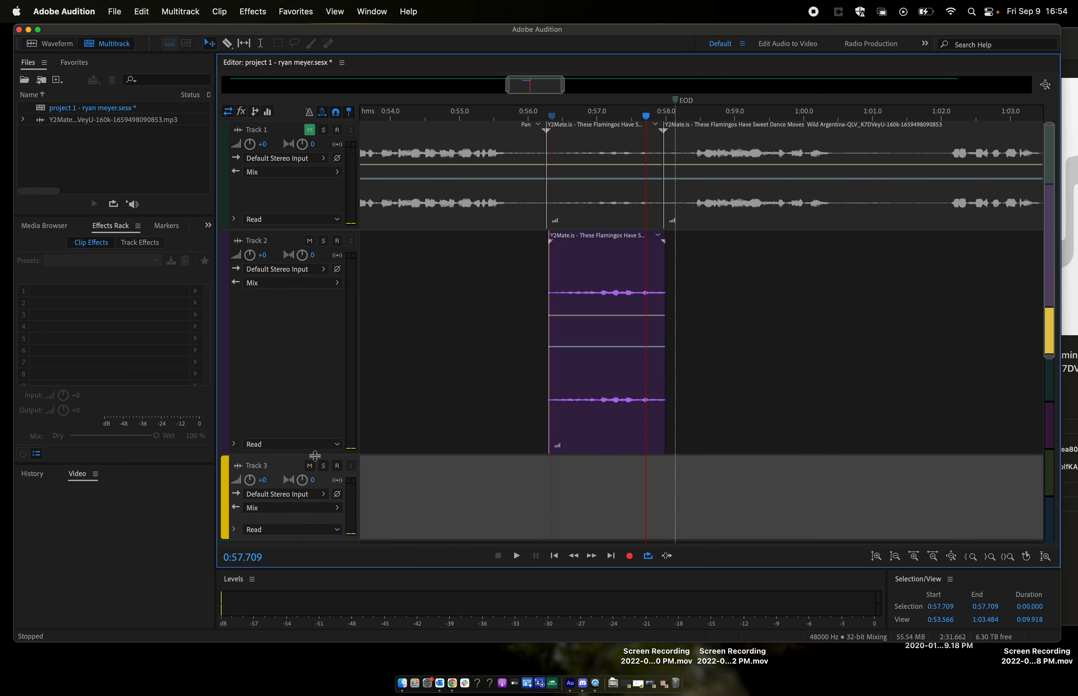
{"action": "left_click", "coordinate": [563, 120]}
{"action": "key", "text": "space"}
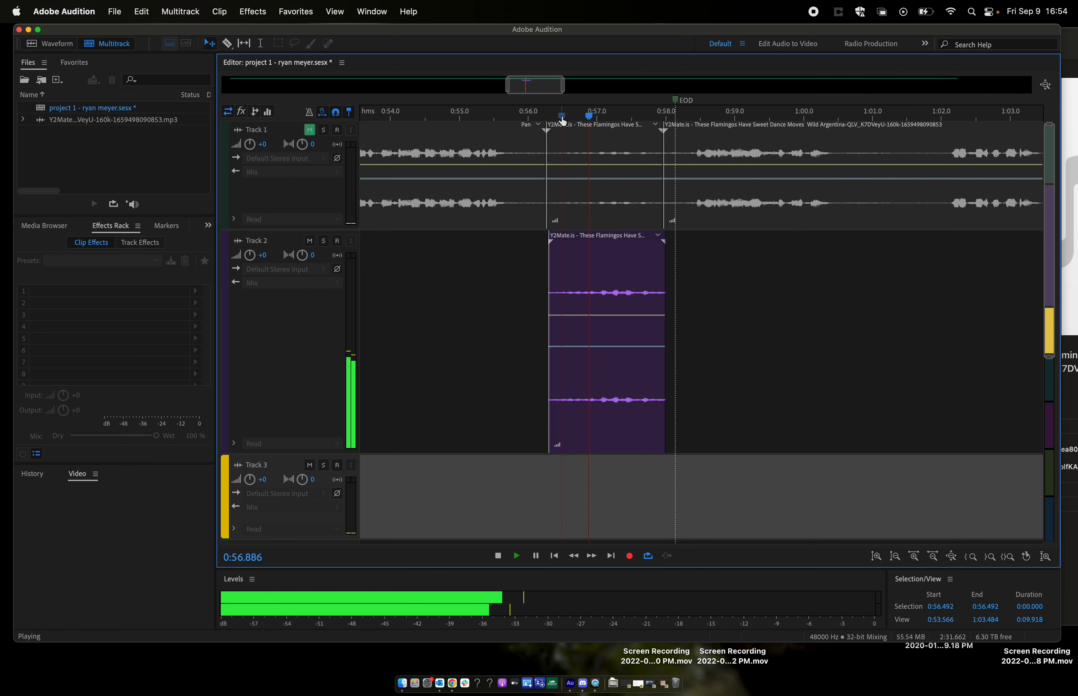
{"action": "key", "text": "space"}
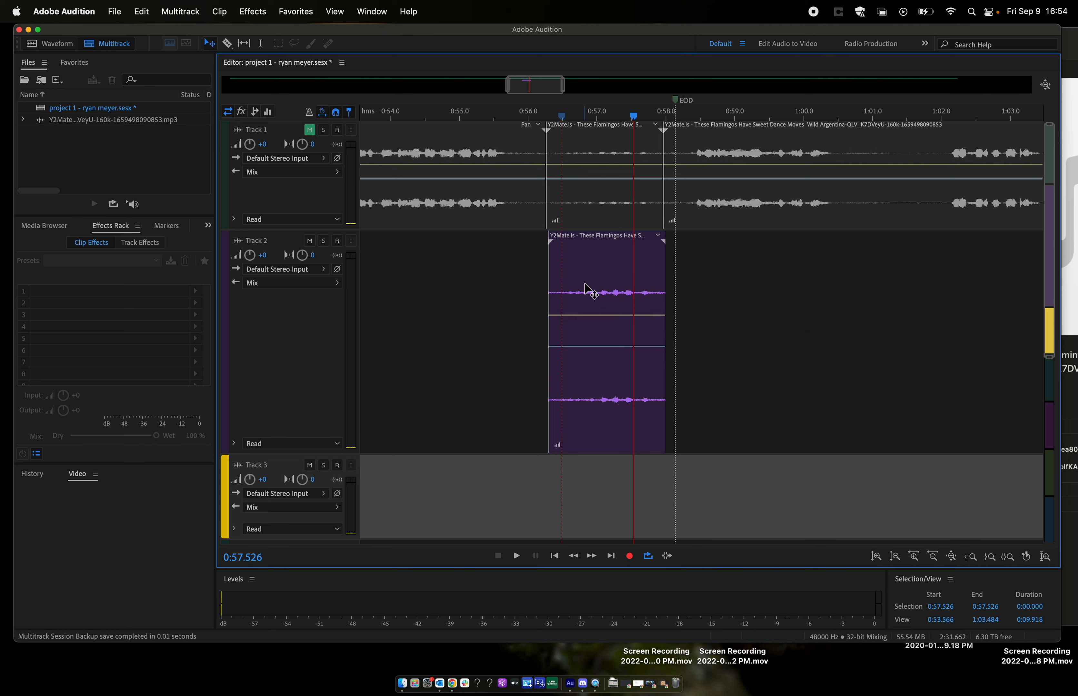
- Raise the Track 2 clip's gain to 19.6 dB and play it from about 0:56.6
{"action": "scroll", "coordinate": [514, 302], "scroll_direction": "down", "scroll_amount": 5}
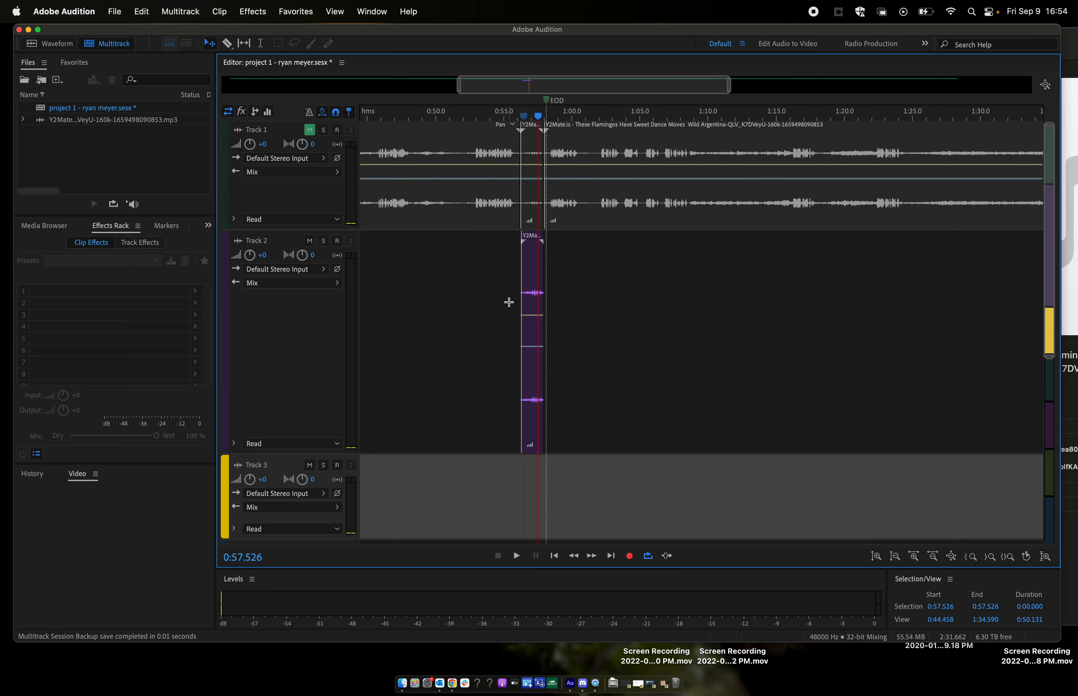
{"action": "scroll", "coordinate": [508, 302], "scroll_direction": "up", "scroll_amount": 10}
{"action": "scroll", "coordinate": [509, 303], "scroll_direction": "right", "scroll_amount": 10}
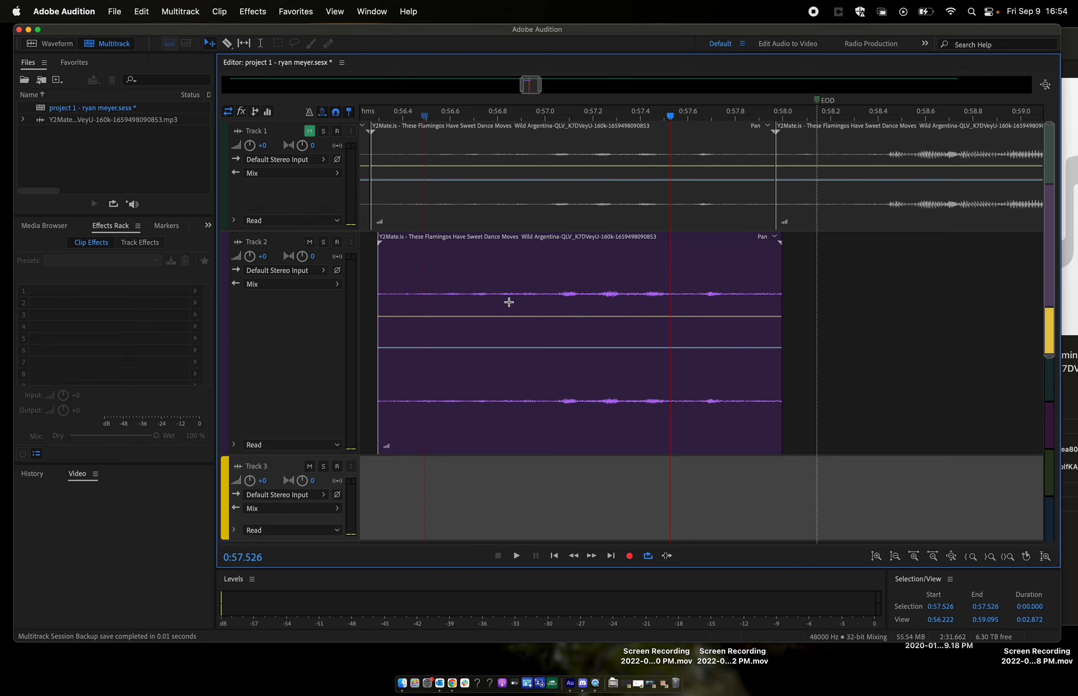
{"action": "left_click_drag", "start_coordinate": [386, 446], "coordinate": [415, 435]}
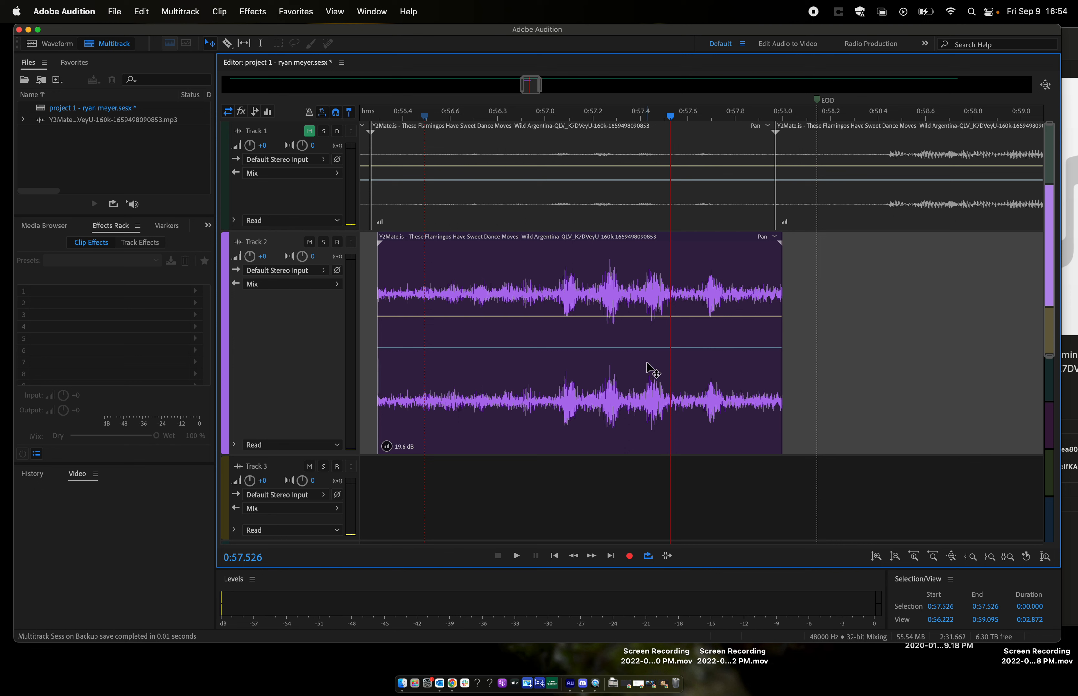
{"action": "left_click", "coordinate": [449, 117]}
{"action": "key", "text": "space"}
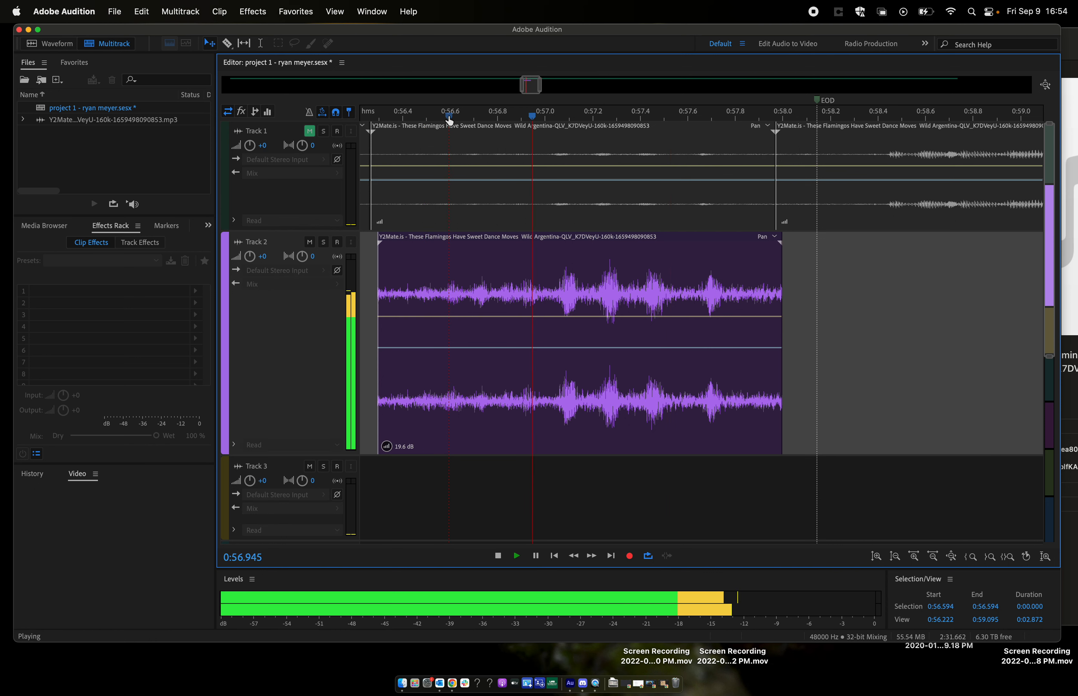
{"action": "key", "text": "space"}
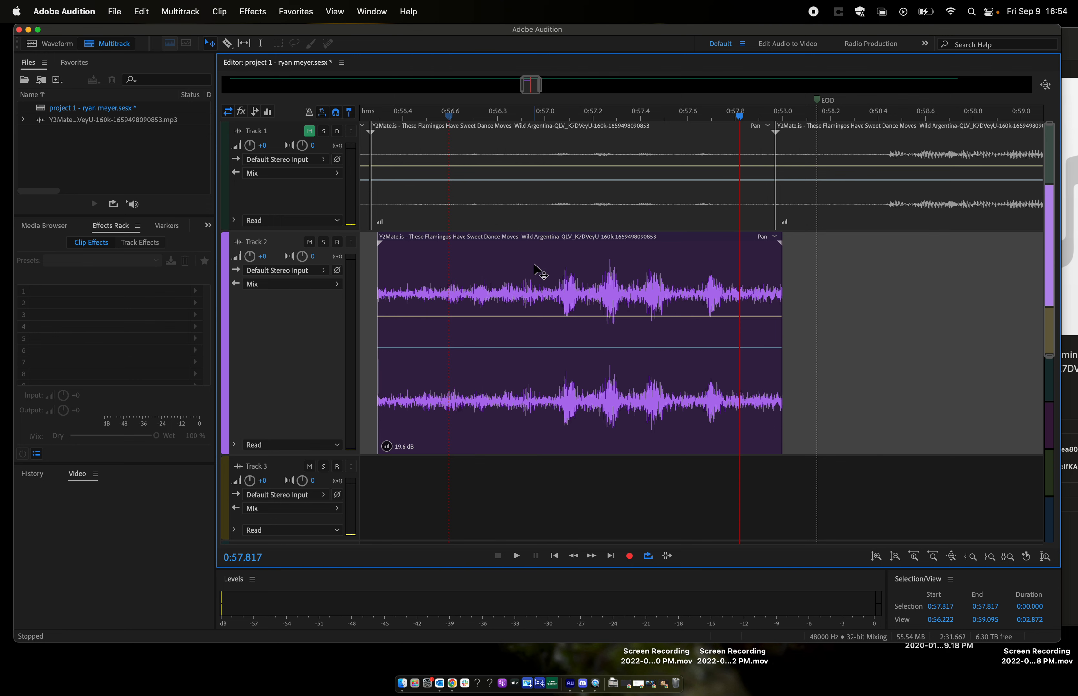
- Lower the Track 2 clip's gain to 15.6 dB
{"action": "scroll", "coordinate": [536, 270], "scroll_direction": "down", "scroll_amount": 5}
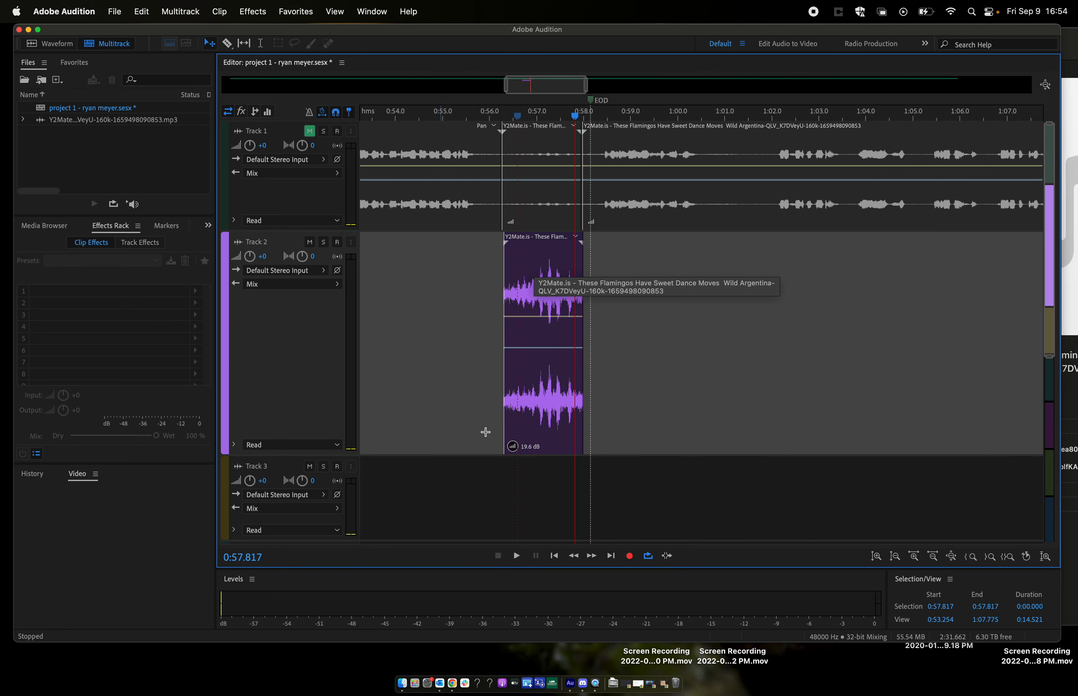
{"action": "left_click_drag", "start_coordinate": [513, 446], "coordinate": [513, 446]}
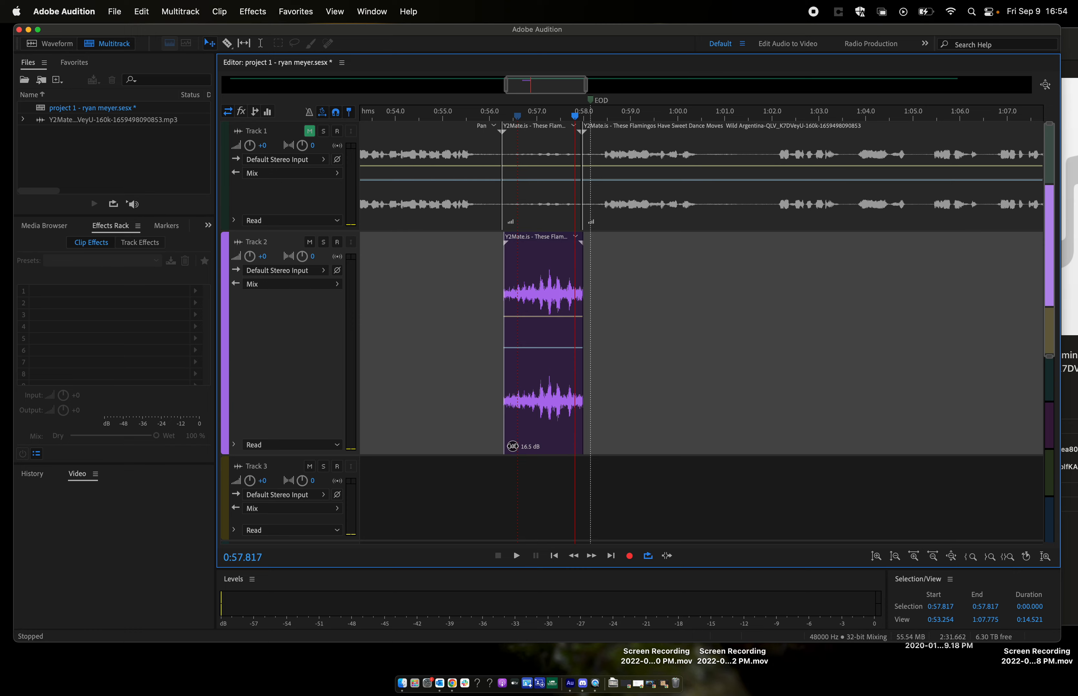
{"action": "scroll", "coordinate": [550, 258], "scroll_direction": "up", "scroll_amount": 5}
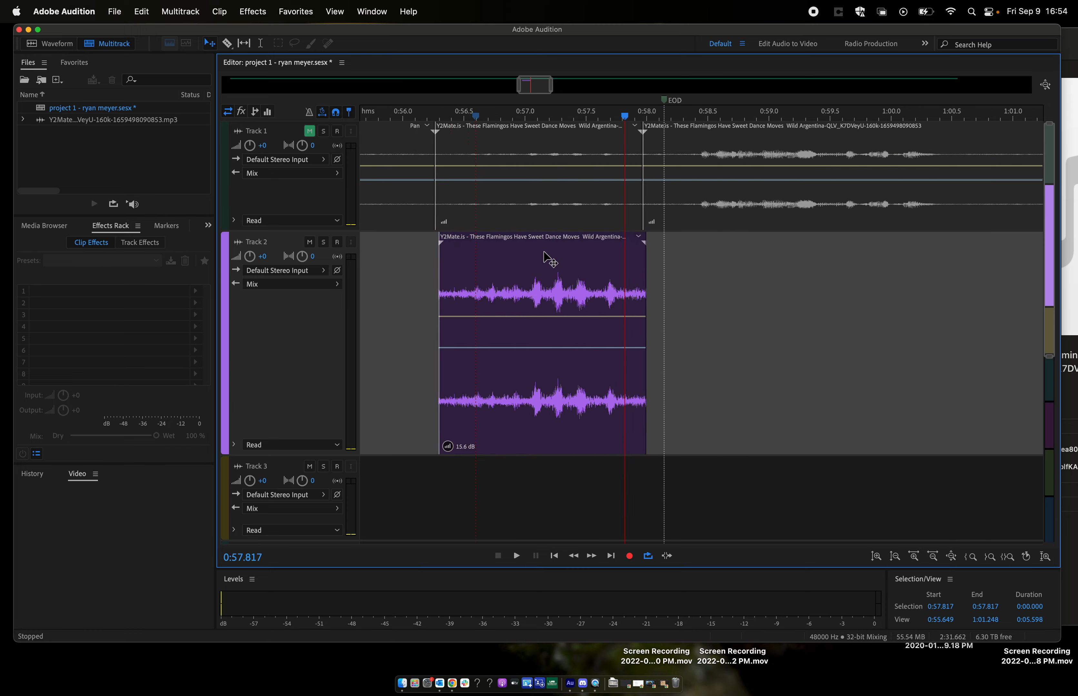
- Try stretching the Track 2 clip to 228%, play it from about 0:56.9, and undo the stretch
{"action": "scroll", "coordinate": [550, 258], "scroll_direction": "down", "scroll_amount": 3}
{"action": "left_click_drag", "start_coordinate": [645, 244], "coordinate": [909, 248]}
{"action": "left_click", "coordinate": [515, 117]}
{"action": "key", "text": "space"}
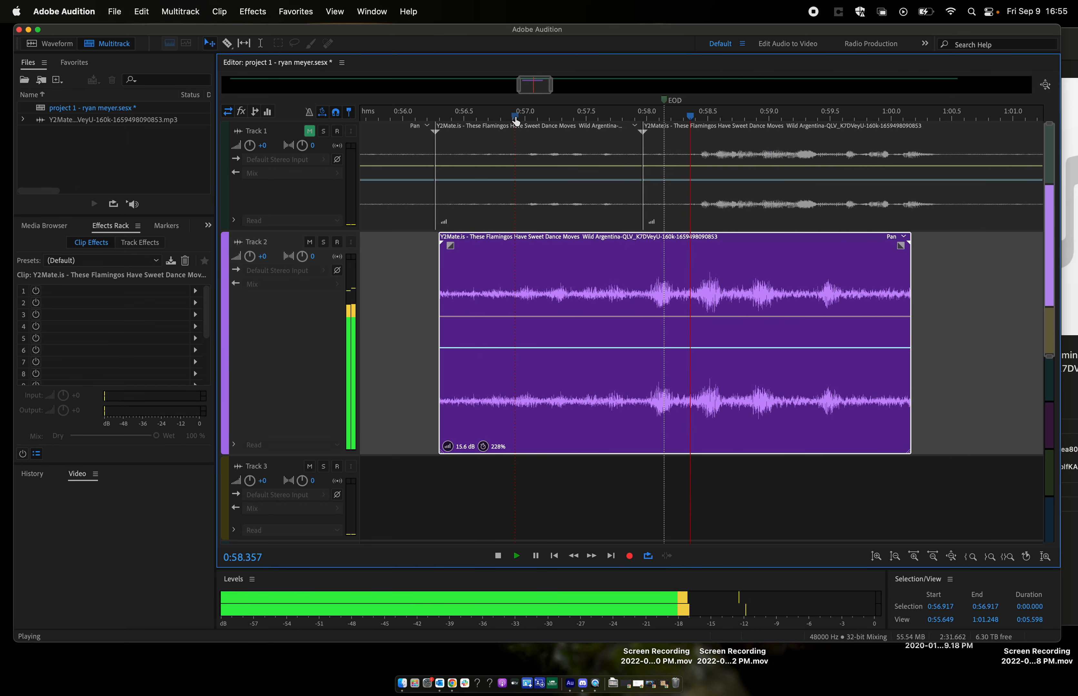
{"action": "key", "text": "space"}
{"action": "key", "text": "super+z"}
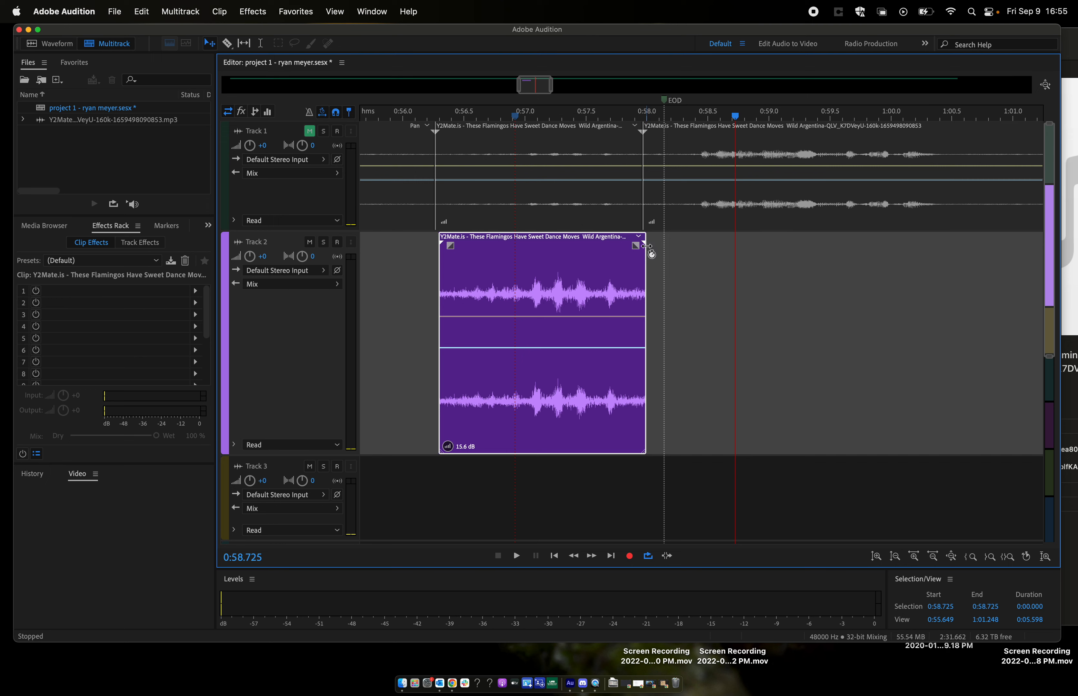
- Set the Track 2 clip's stretch mode to Realtime and stretch the clip to 188%
{"action": "left_click_drag", "start_coordinate": [646, 246], "coordinate": [691, 269]}
{"action": "right_click", "coordinate": [566, 261]}
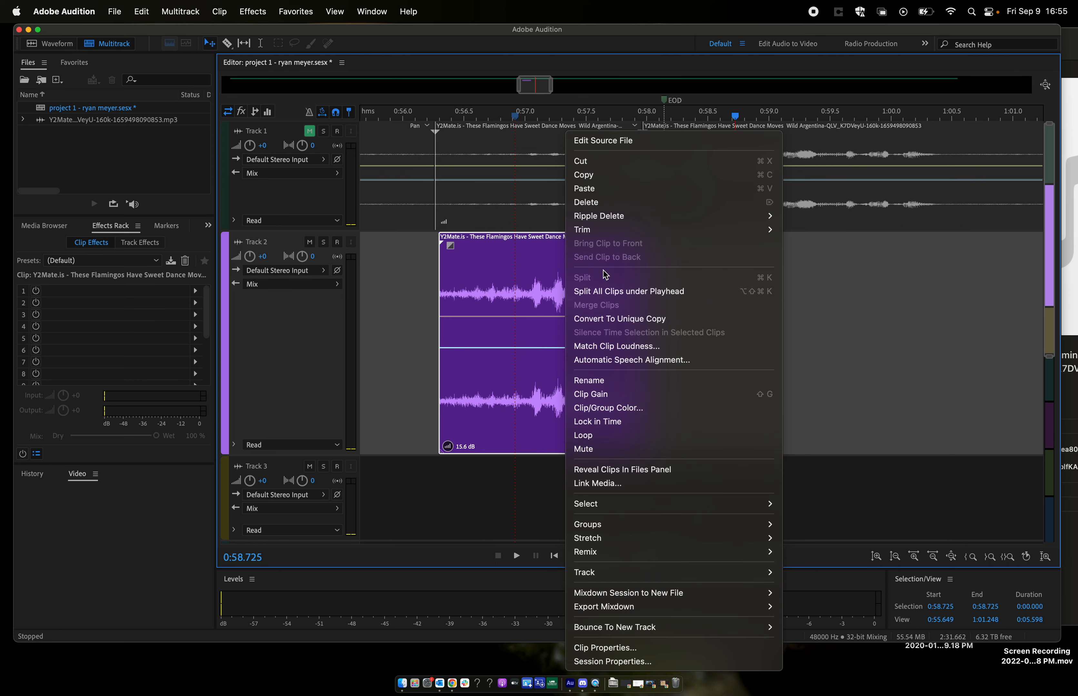
{"action": "mouse_move", "coordinate": [614, 539]}
{"action": "mouse_move", "coordinate": [822, 544]}
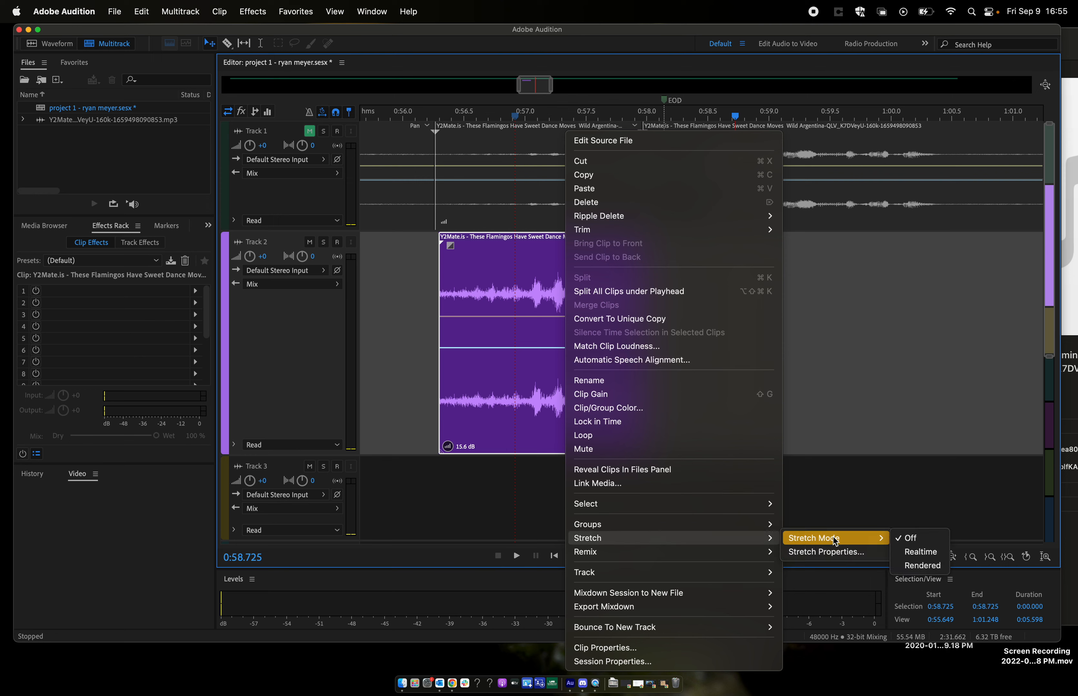
{"action": "left_click", "coordinate": [922, 553]}
{"action": "left_click_drag", "start_coordinate": [646, 245], "coordinate": [829, 247]}
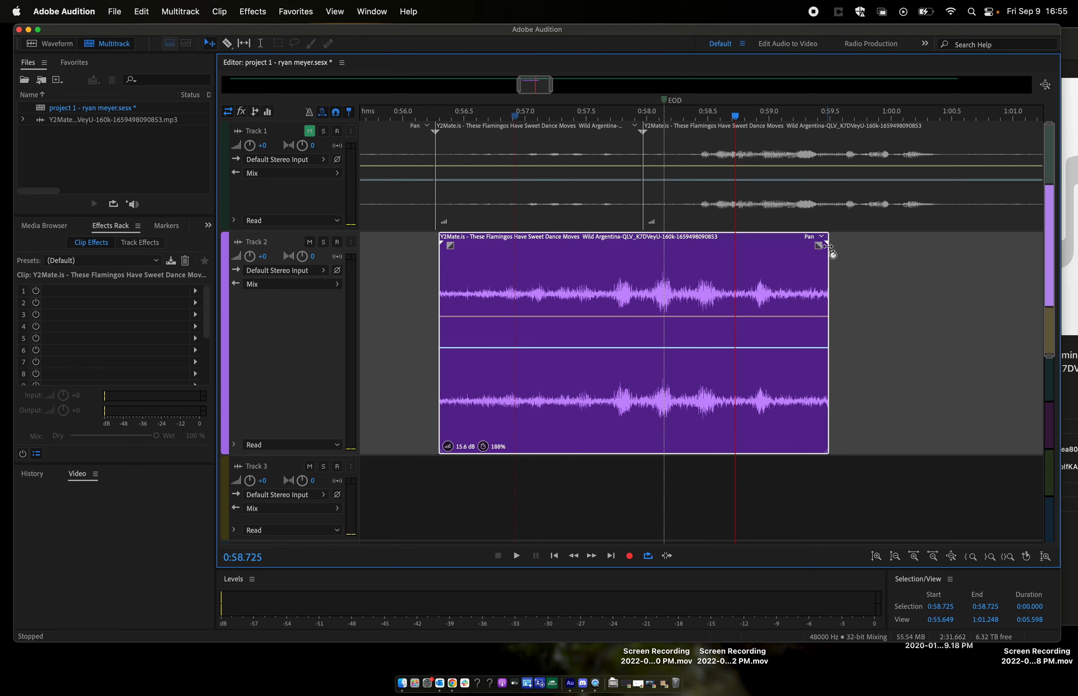
- Play the stretched Track 2 clip from about 0:56.8 and reduce its stretch to 179%
{"action": "left_click", "coordinate": [499, 119]}
{"action": "key", "text": "space"}
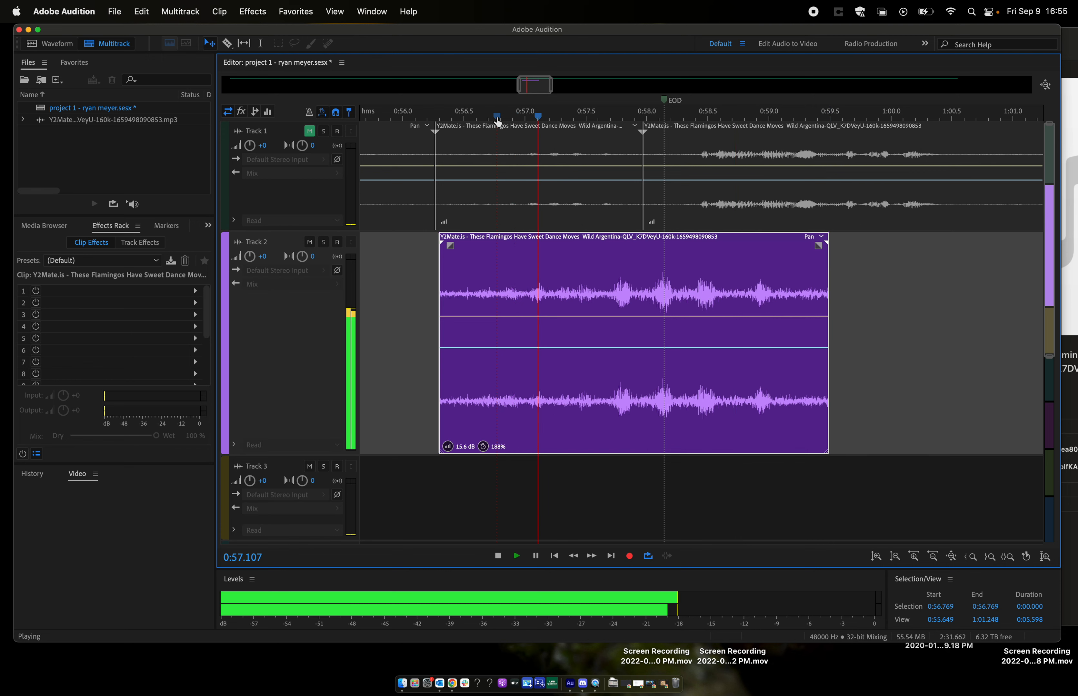
{"action": "key", "text": "space"}
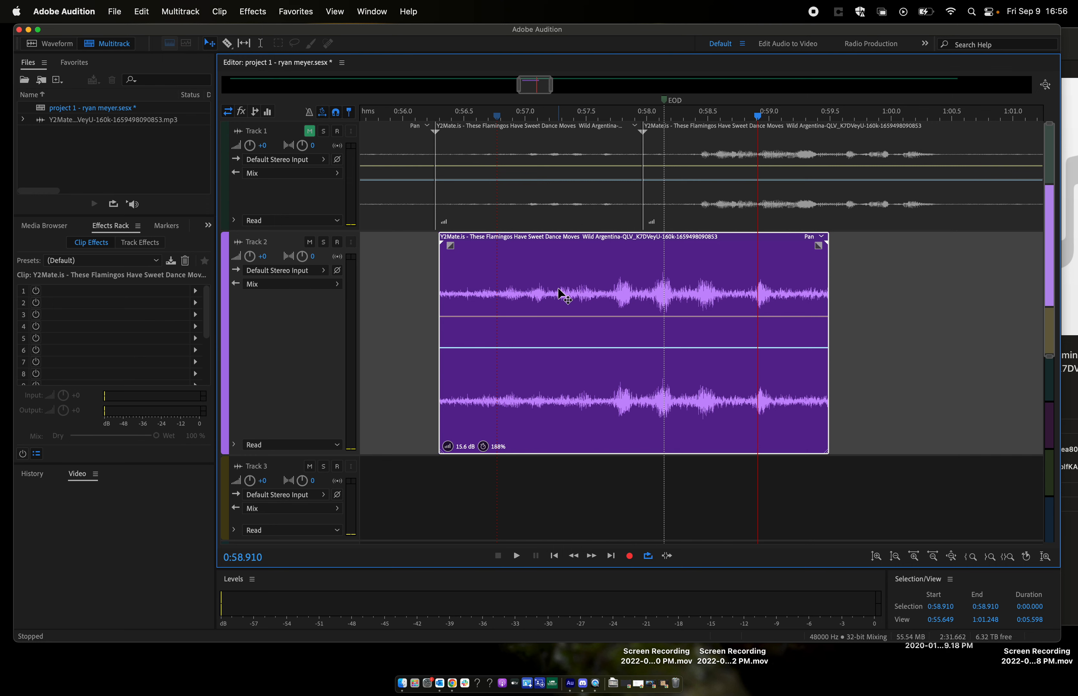
{"action": "scroll", "coordinate": [561, 296], "scroll_direction": "down", "scroll_amount": 3}
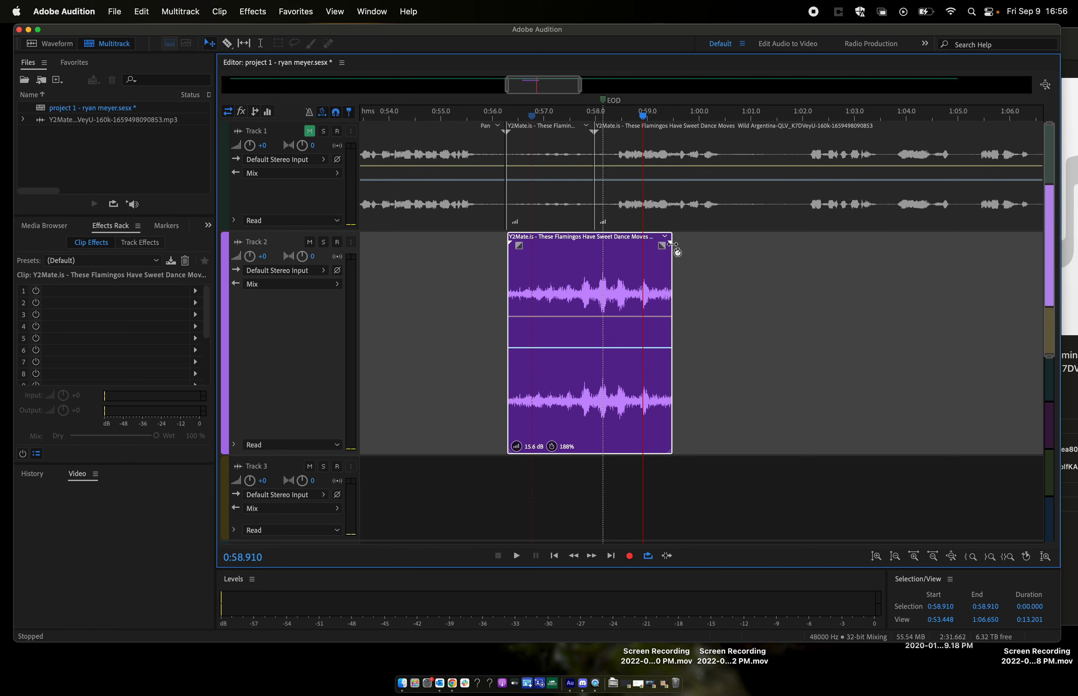
{"action": "mouse_move", "coordinate": [672, 246]}
{"action": "left_mouse_down"}
{"action": "mouse_move", "coordinate": [681, 249]}
{"action": "mouse_move", "coordinate": [675, 257]}
{"action": "mouse_move", "coordinate": [664, 247]}
{"action": "left_mouse_up"}
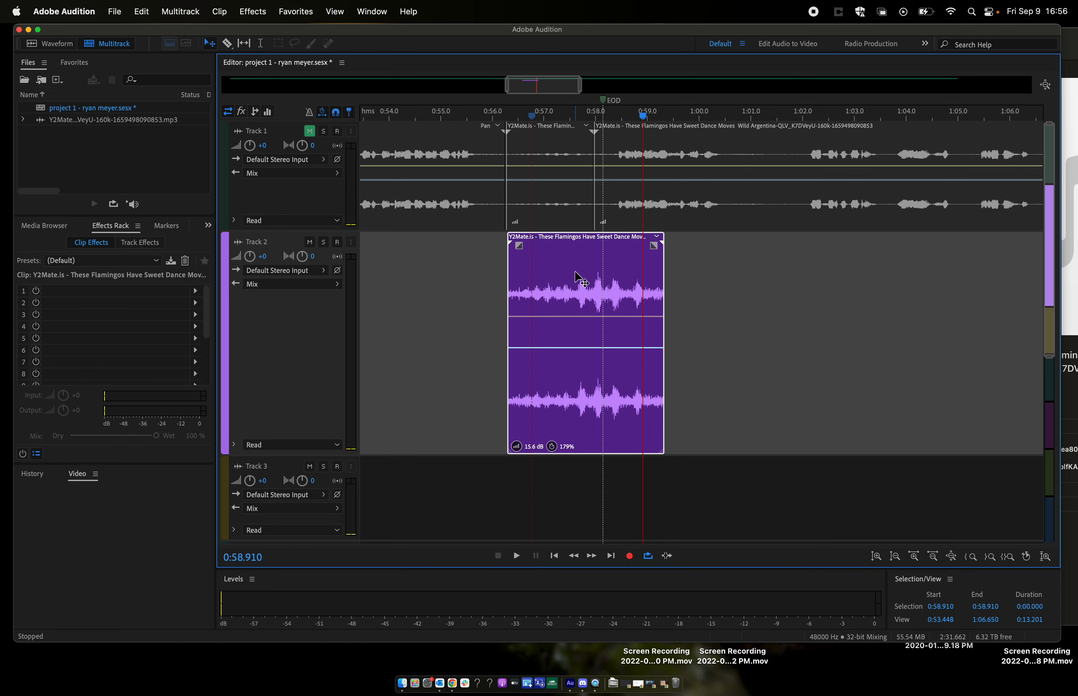
- Add two copies of the stretched clip on Track 2, starting at about 0:57.5 with a crossfade and at 0:58.9, and play them from about 0:56.2
{"action": "left_click_drag", "start_coordinate": [569, 280], "coordinate": [697, 261]}
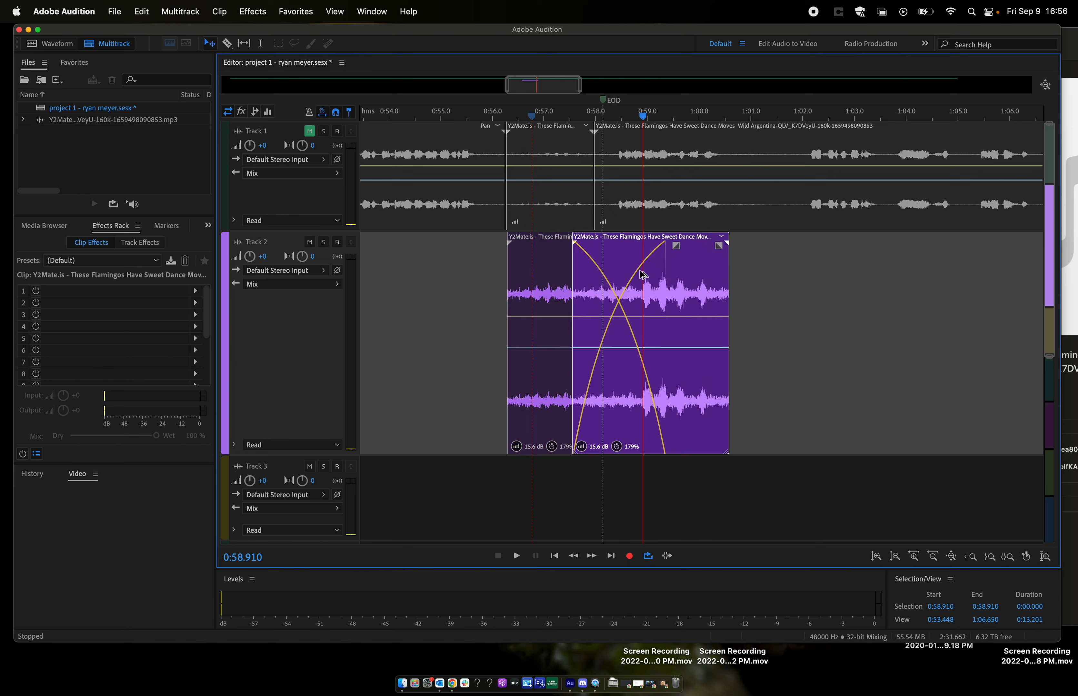
{"action": "left_click", "coordinate": [506, 118]}
{"action": "key", "text": "space"}
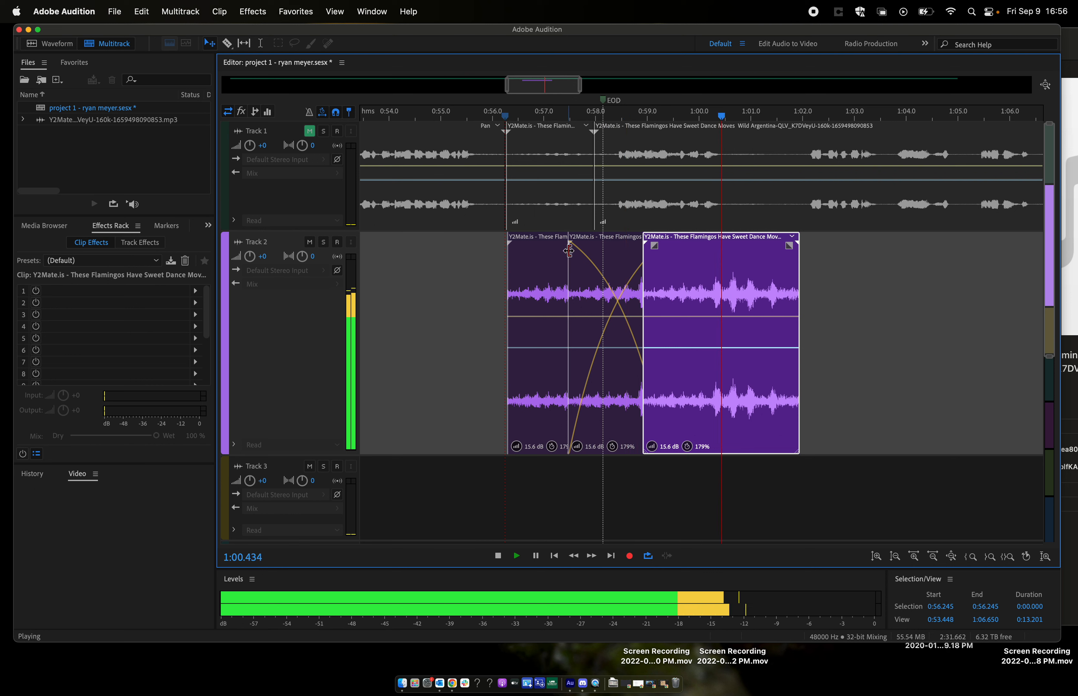
{"action": "key", "text": "space"}
- Add a short fade-in to the last Track 2 clip and play the sequence from about 0:56.8
{"action": "left_click_drag", "start_coordinate": [653, 246], "coordinate": [687, 247]}
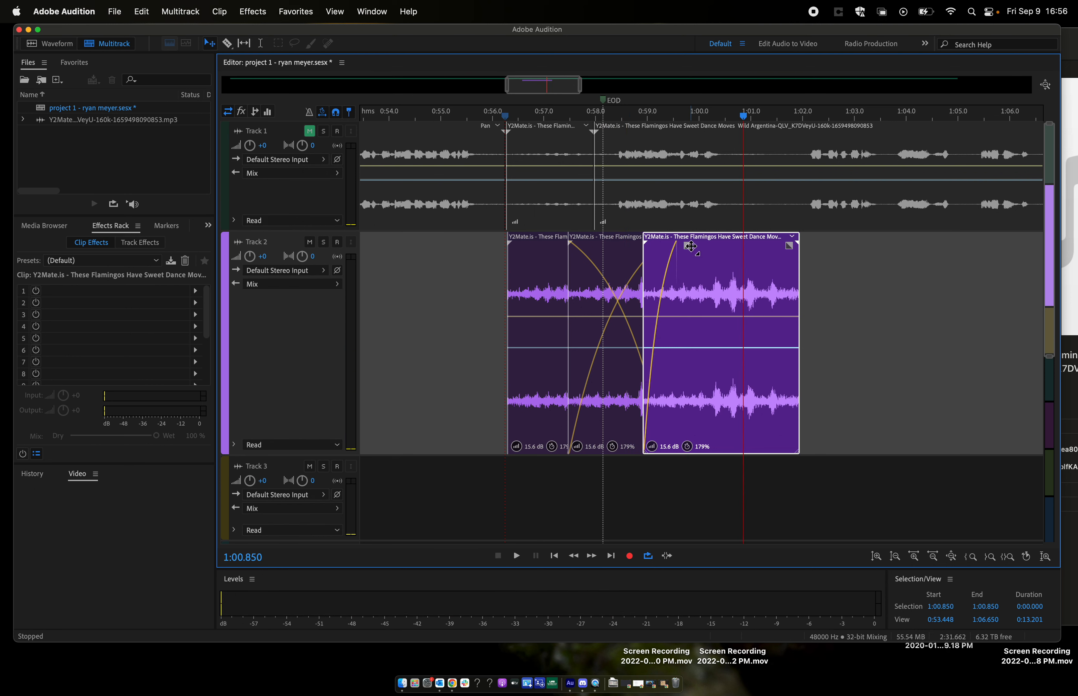
{"action": "left_click", "coordinate": [534, 115]}
{"action": "key", "text": "space"}
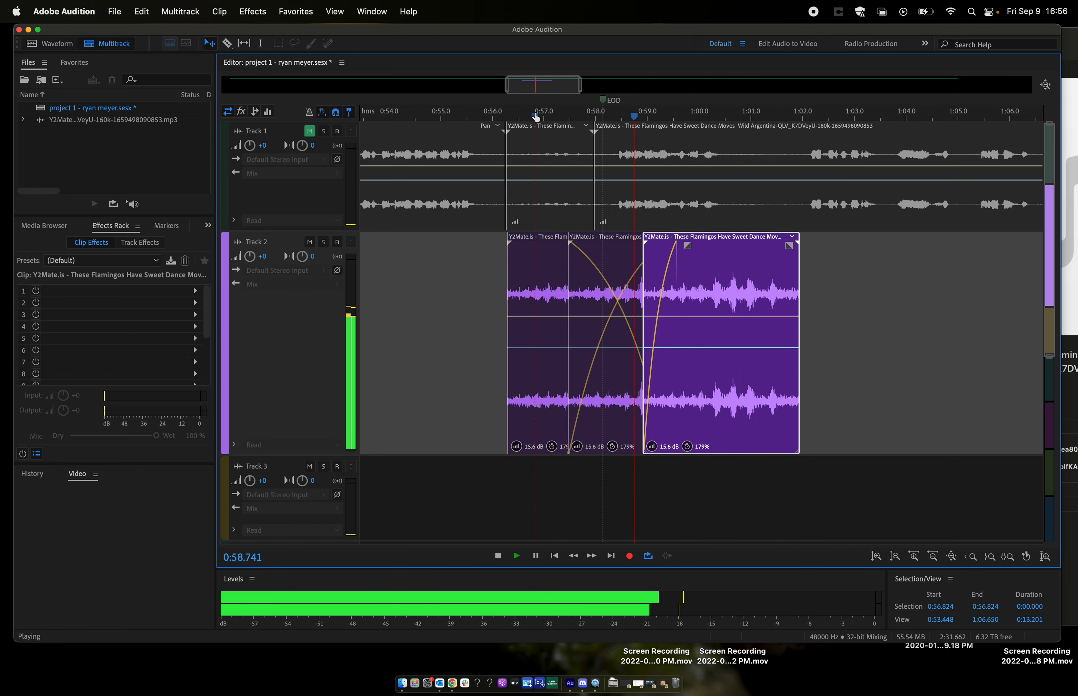
{"action": "key", "text": "space"}
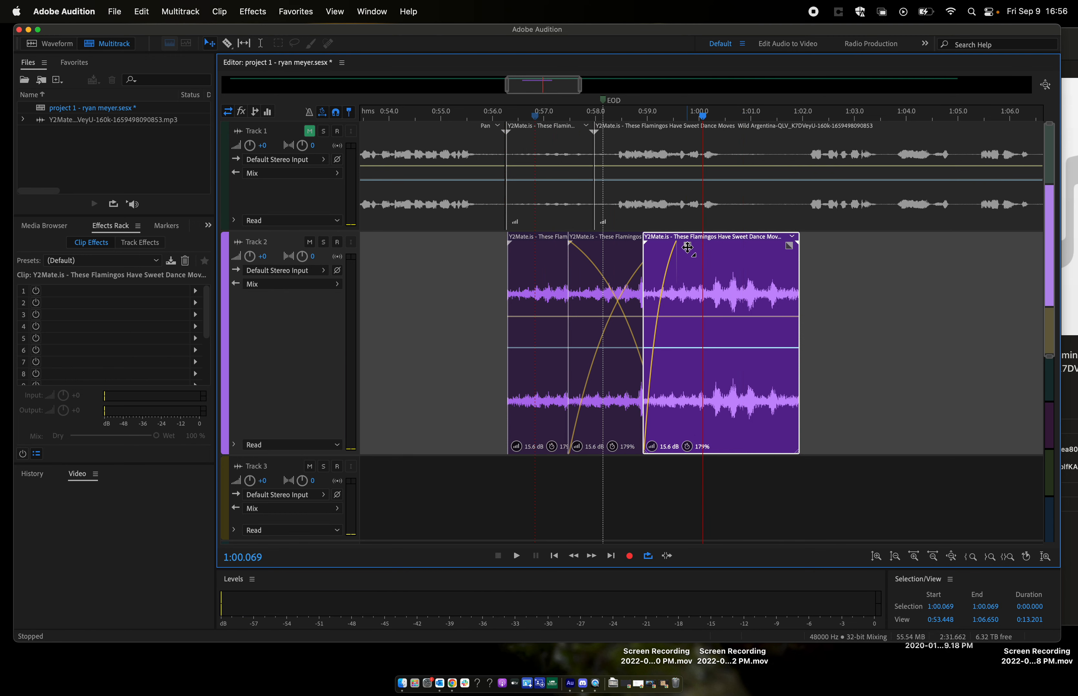
- Move the last Track 2 clip to start at about 0:59.3 so that it crossfades with the second clip
{"action": "left_click_drag", "start_coordinate": [685, 254], "coordinate": [706, 244]}
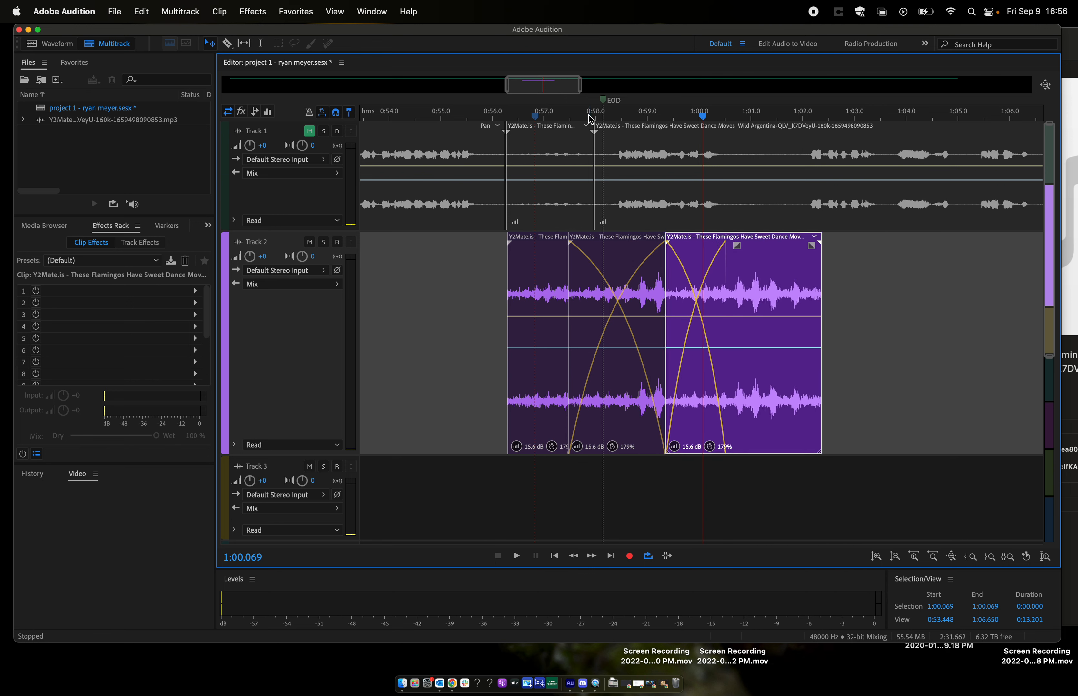
- Play the crossfaded Track 2 sequence from about 0:57.4 and again from its beginning at about 0:56.3
{"action": "left_click", "coordinate": [562, 118]}
{"action": "key", "text": "space"}
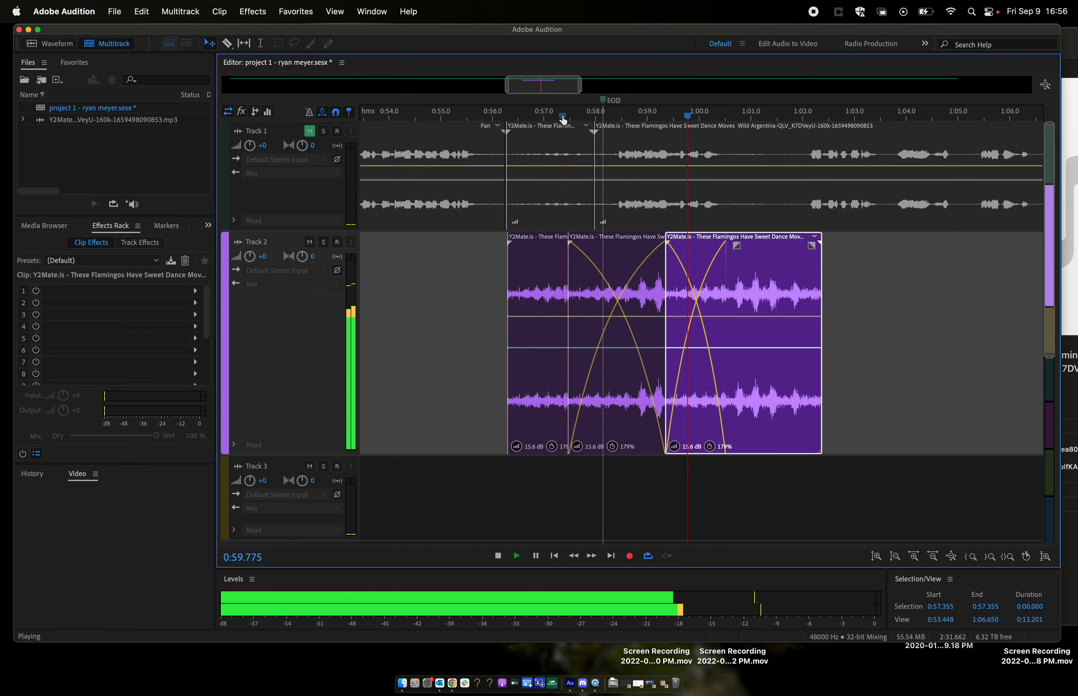
{"action": "key", "text": "space"}
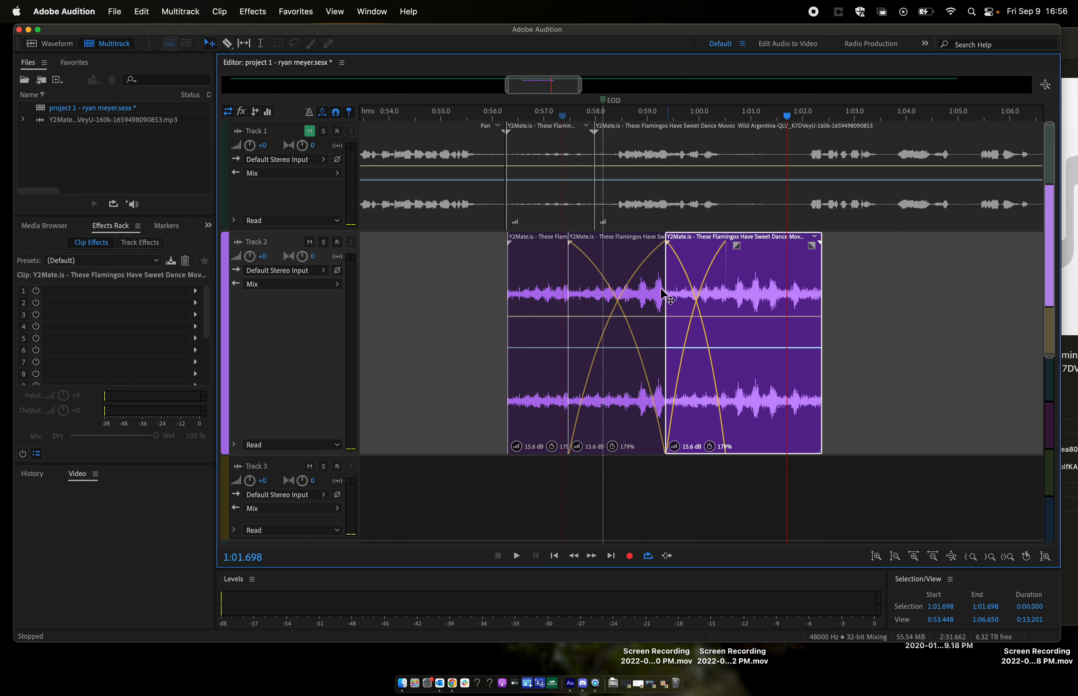
{"action": "left_click", "coordinate": [509, 126]}
{"action": "key", "text": "space"}
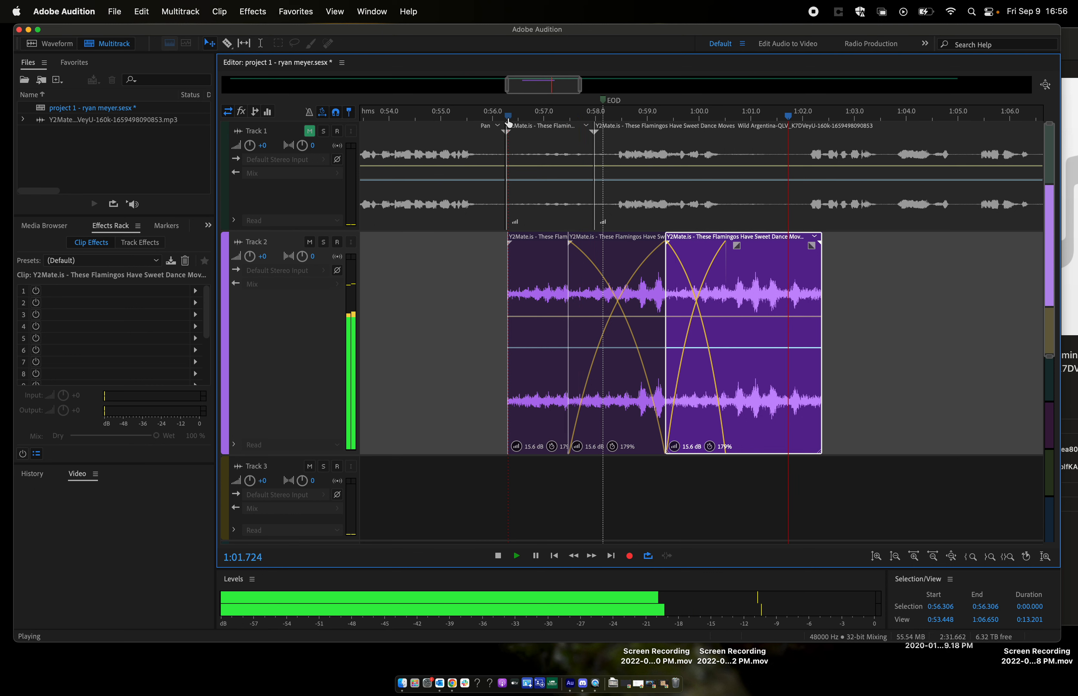
{"action": "key", "text": "space"}
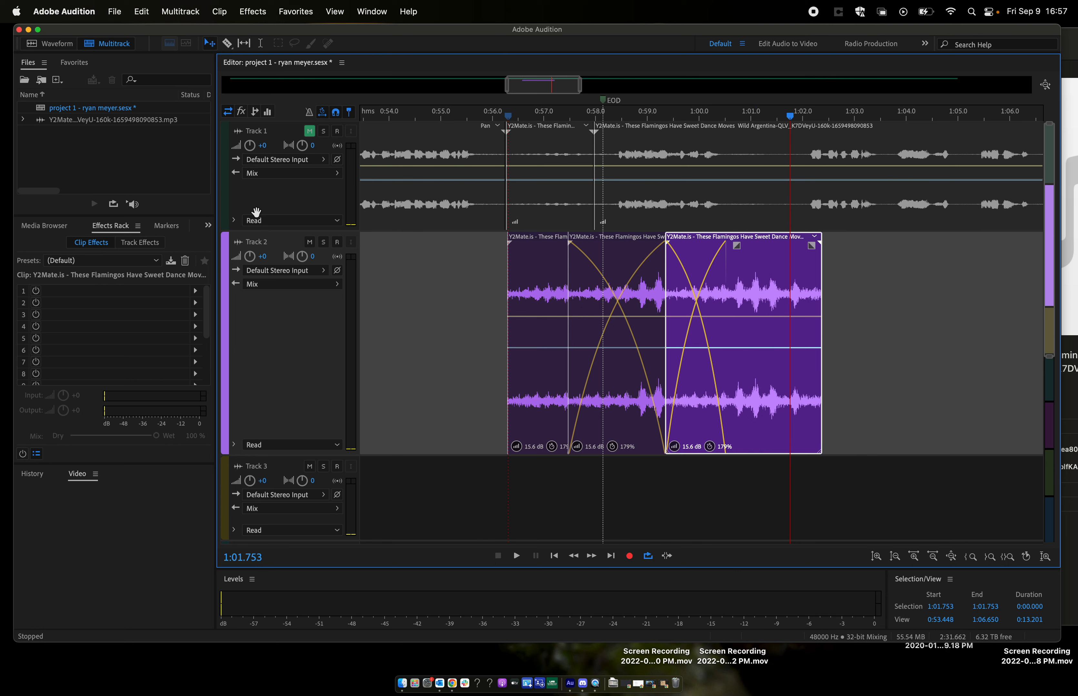
- Show the last Track 2 clip's properties, set its pitch to -2.45 semitones and play it from about 1:00.0
{"action": "left_click", "coordinate": [207, 226]}
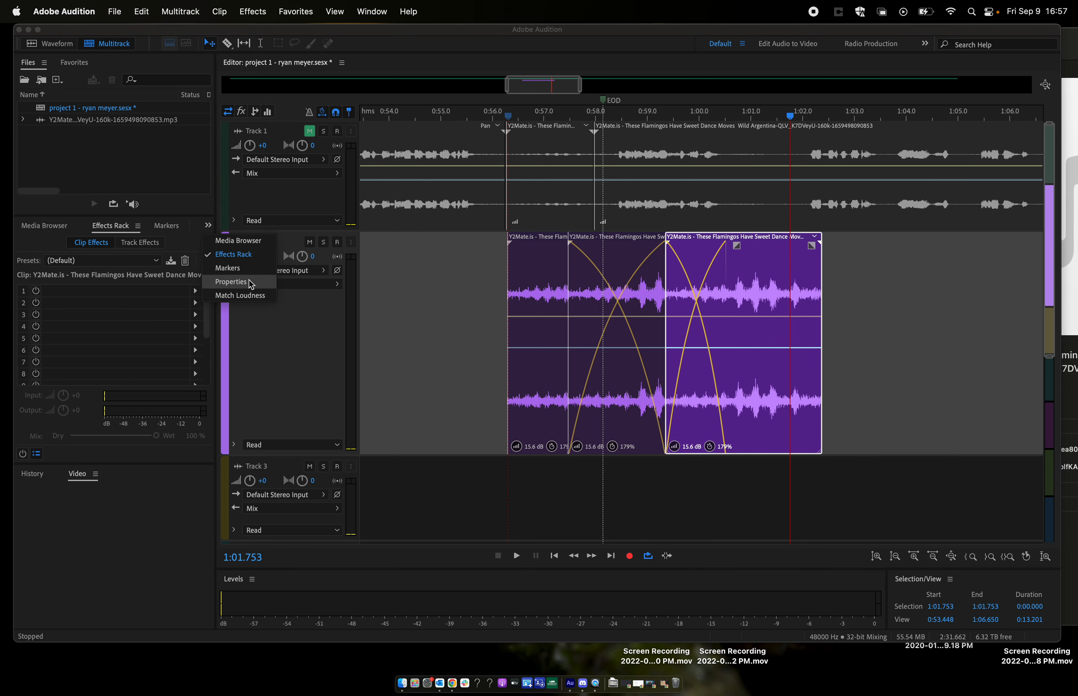
{"action": "left_click", "coordinate": [239, 282]}
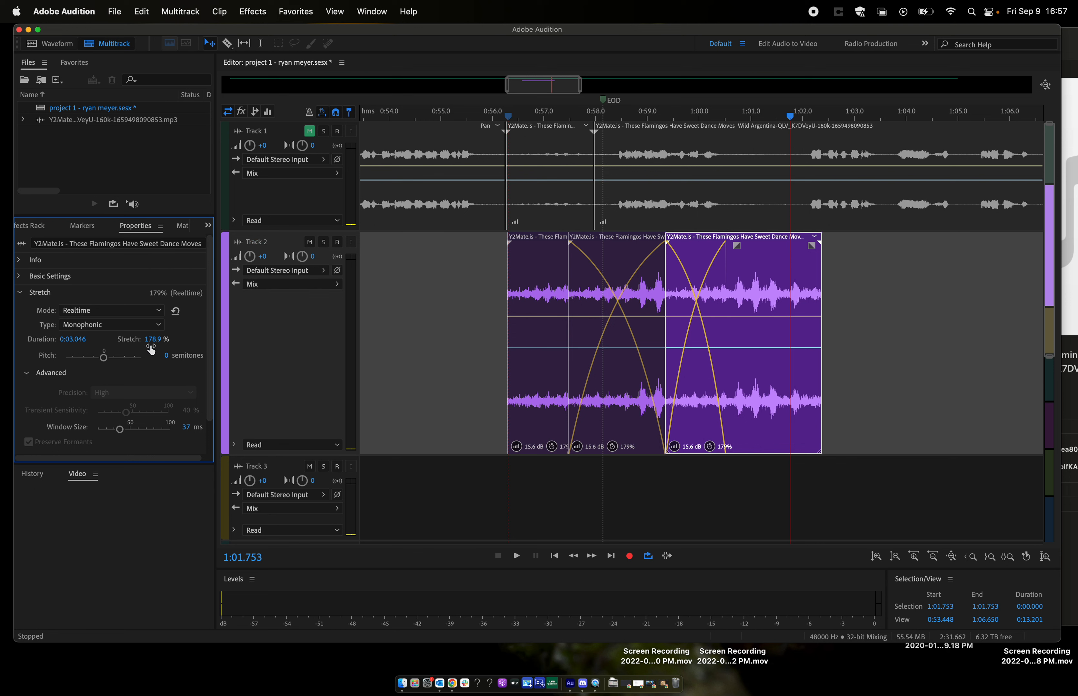
{"action": "left_click", "coordinate": [35, 377]}
{"action": "left_click", "coordinate": [24, 374]}
{"action": "left_click", "coordinate": [699, 117]}
{"action": "key", "text": "space"}
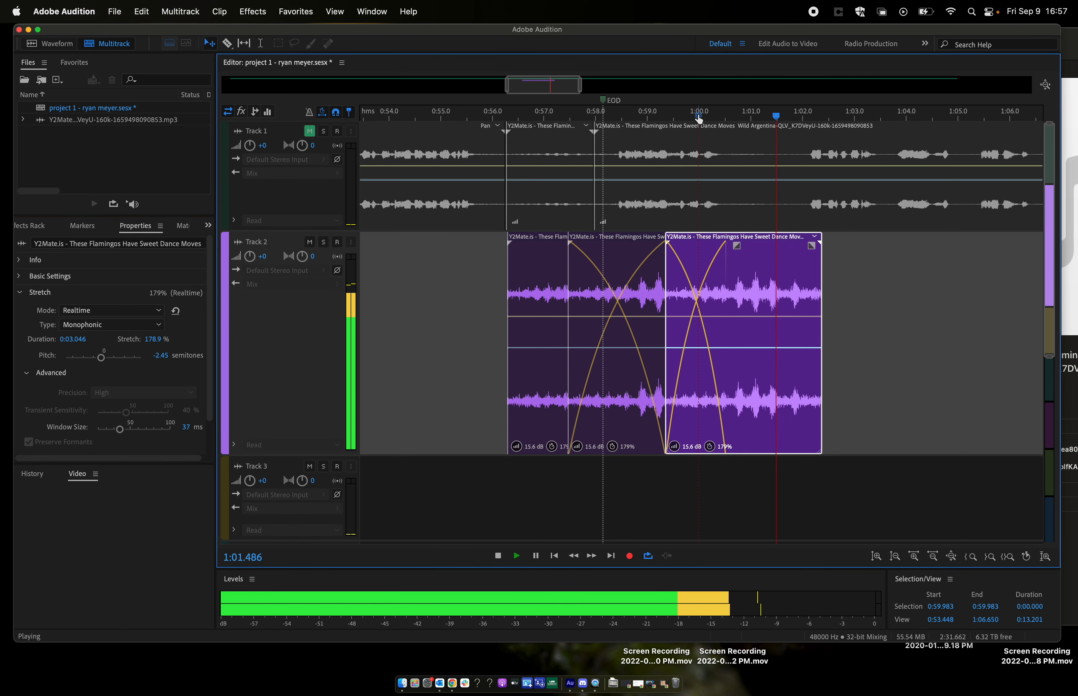
{"action": "key", "text": "space"}
- Lower the last Track 2 clip's pitch to -8.7 semitones and play it from about 0:59.7 and 0:58.1
{"action": "left_click_drag", "start_coordinate": [101, 357], "coordinate": [98, 358]}
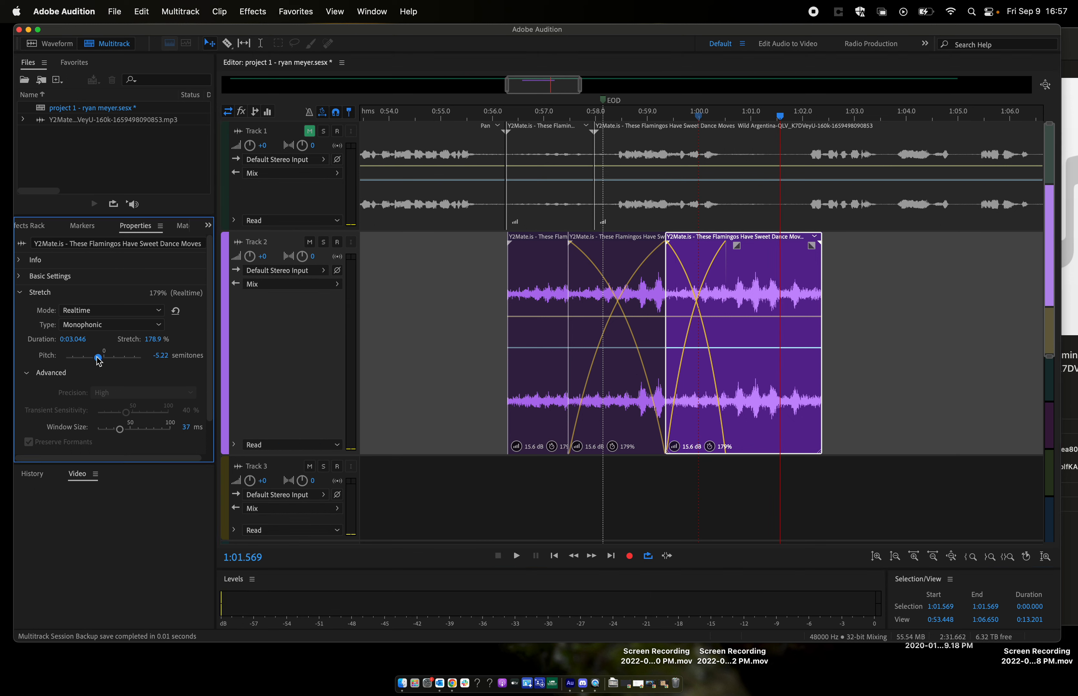
{"action": "left_click", "coordinate": [684, 116]}
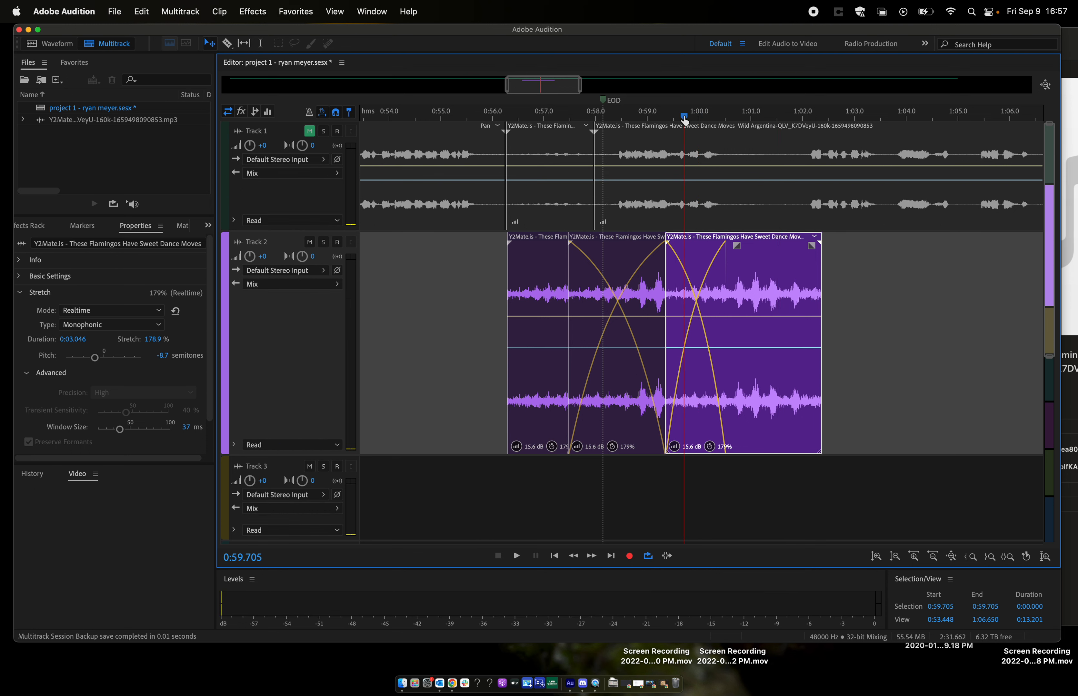
{"action": "key", "text": "space"}
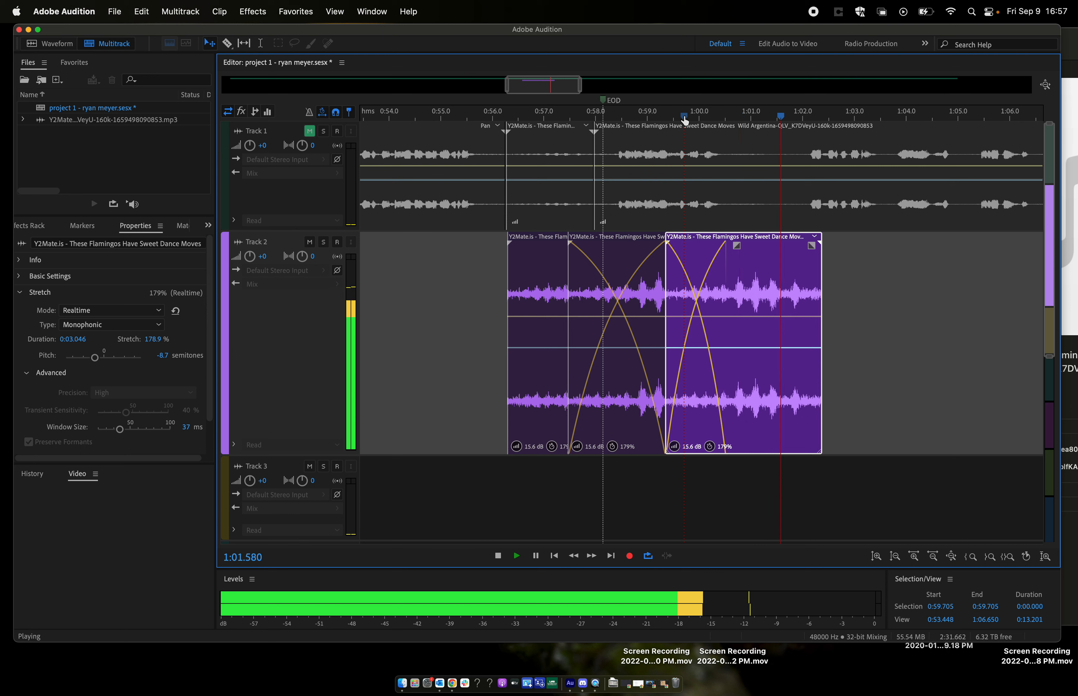
{"action": "key", "text": "space"}
{"action": "left_click", "coordinate": [601, 117]}
{"action": "key", "text": "space"}
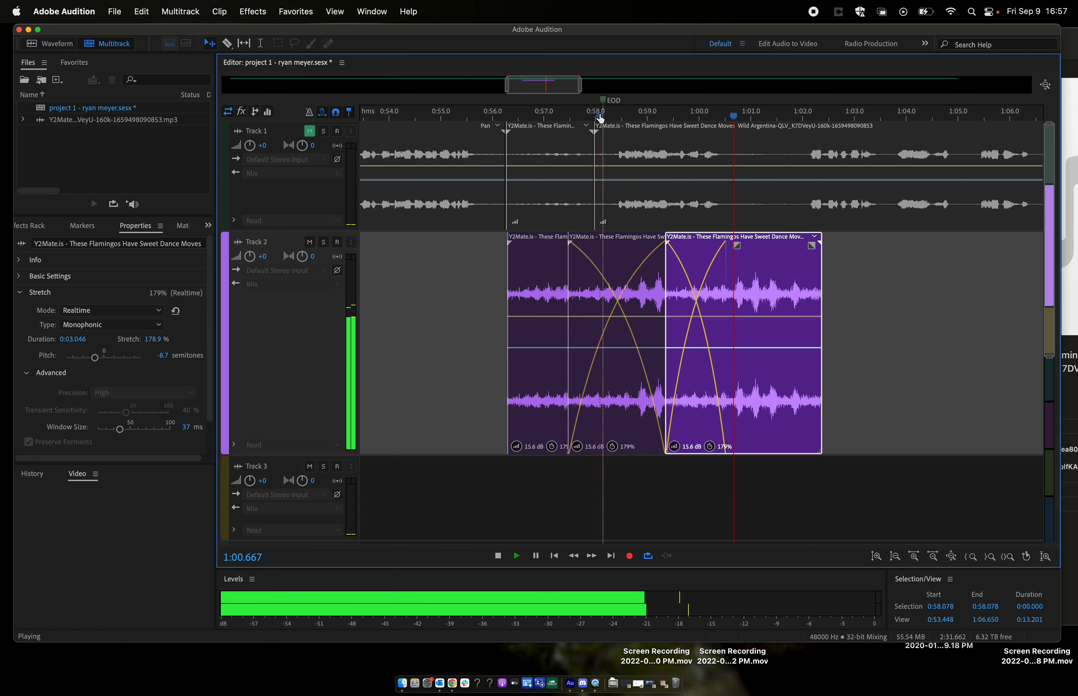
{"action": "key", "text": "space"}
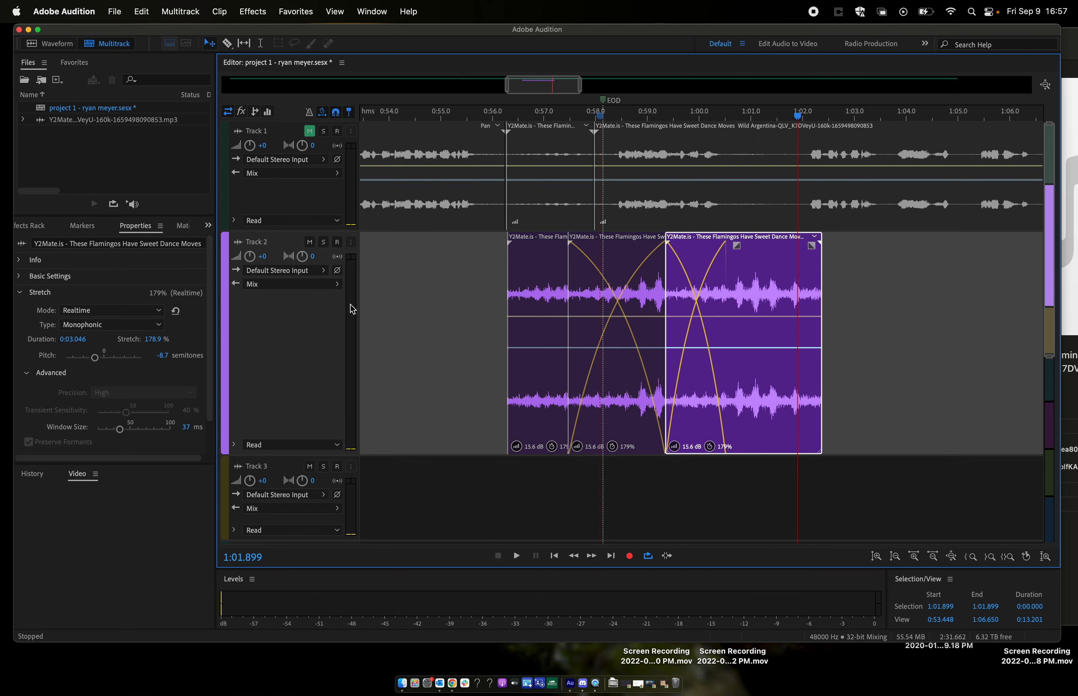
- Try a pitch of 10.67 semitones on the last clip, playing from about 1:00.5, and settle on -2.18 semitones
{"action": "left_click", "coordinate": [117, 360]}
{"action": "left_click", "coordinate": [723, 116]}
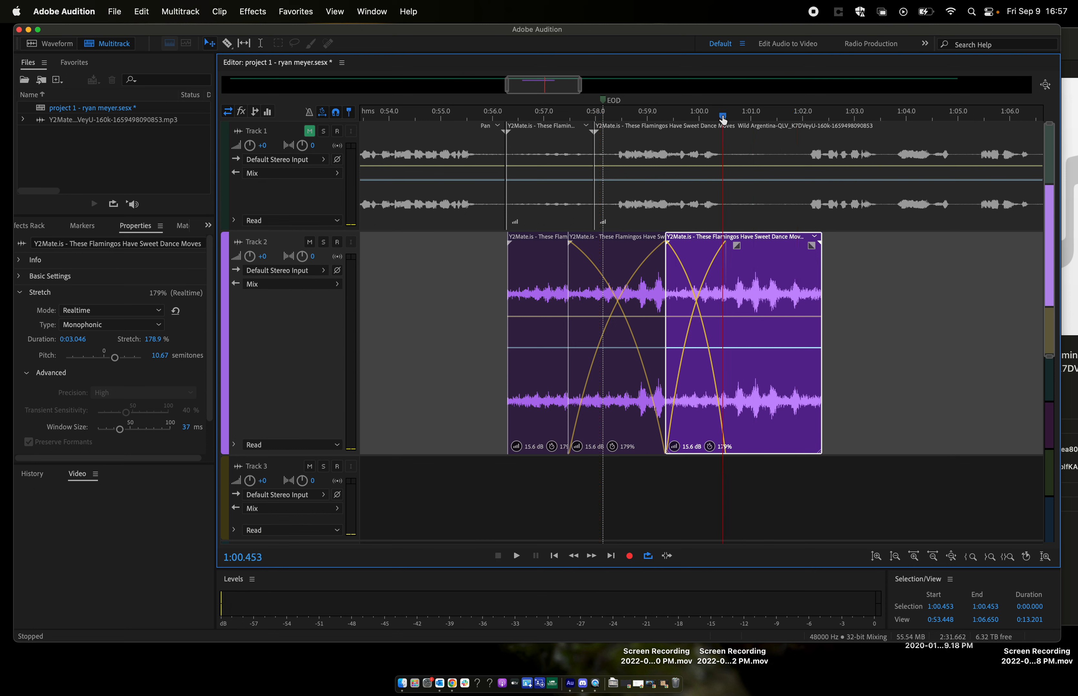
{"action": "key", "text": "space"}
{"action": "key", "text": "space"}
{"action": "left_click", "coordinate": [105, 359]}
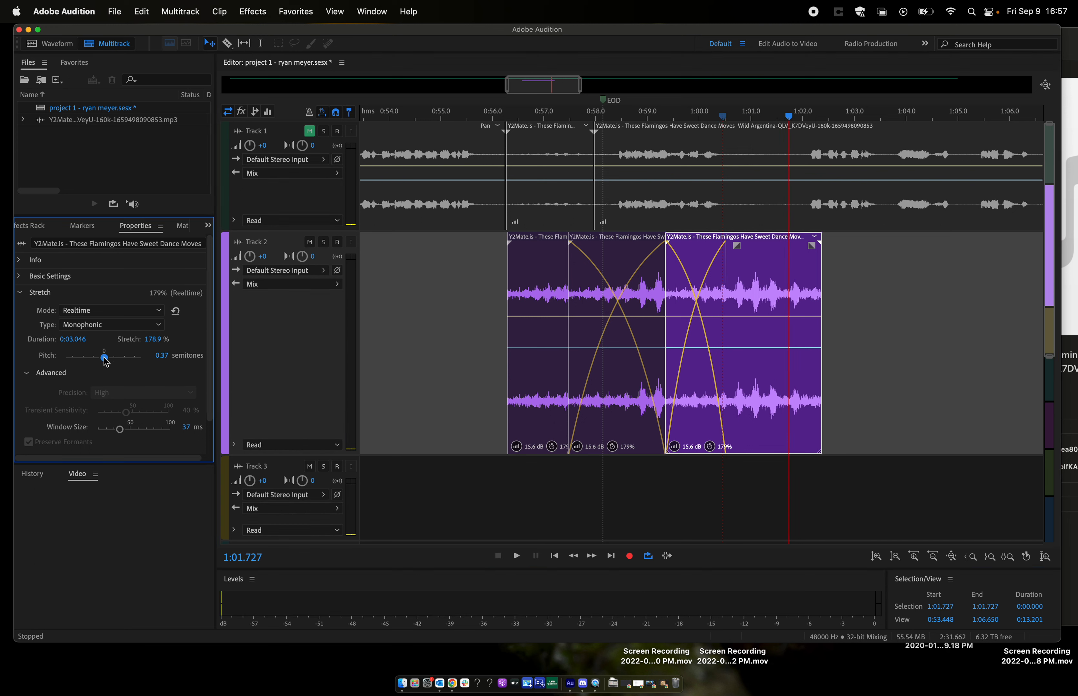
{"action": "left_click_drag", "start_coordinate": [104, 358], "coordinate": [102, 358]}
- Select all three crossfaded clips on Track 2 and merge them into a single clip
{"action": "scroll", "coordinate": [591, 310], "scroll_direction": "down", "scroll_amount": 1}
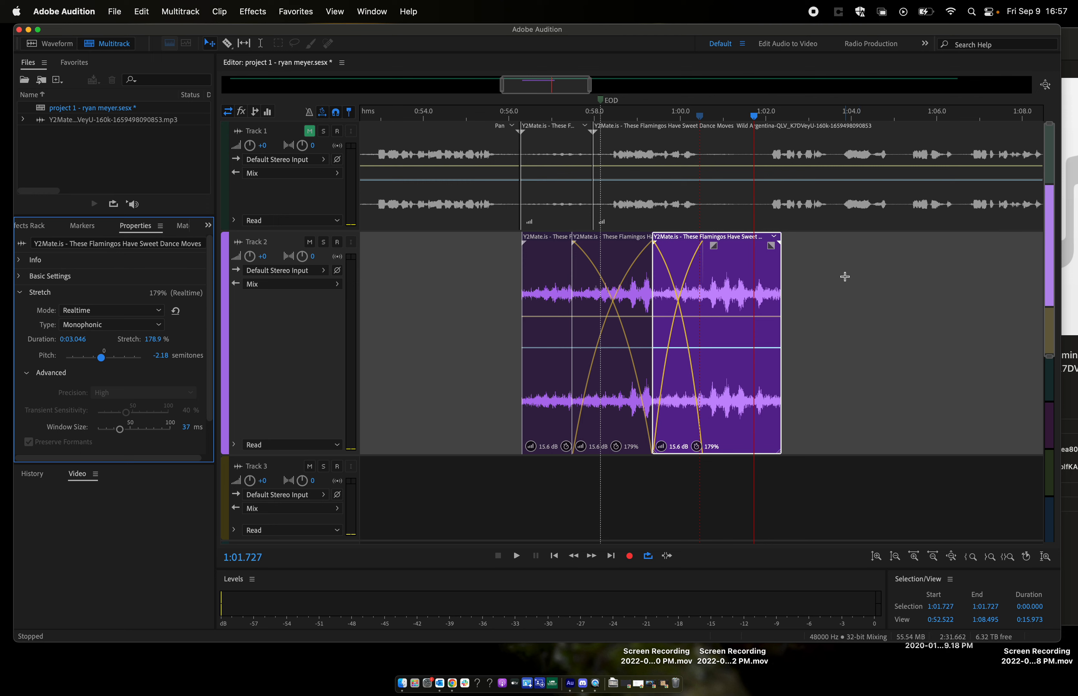
{"action": "left_click_drag", "start_coordinate": [845, 276], "coordinate": [569, 367]}
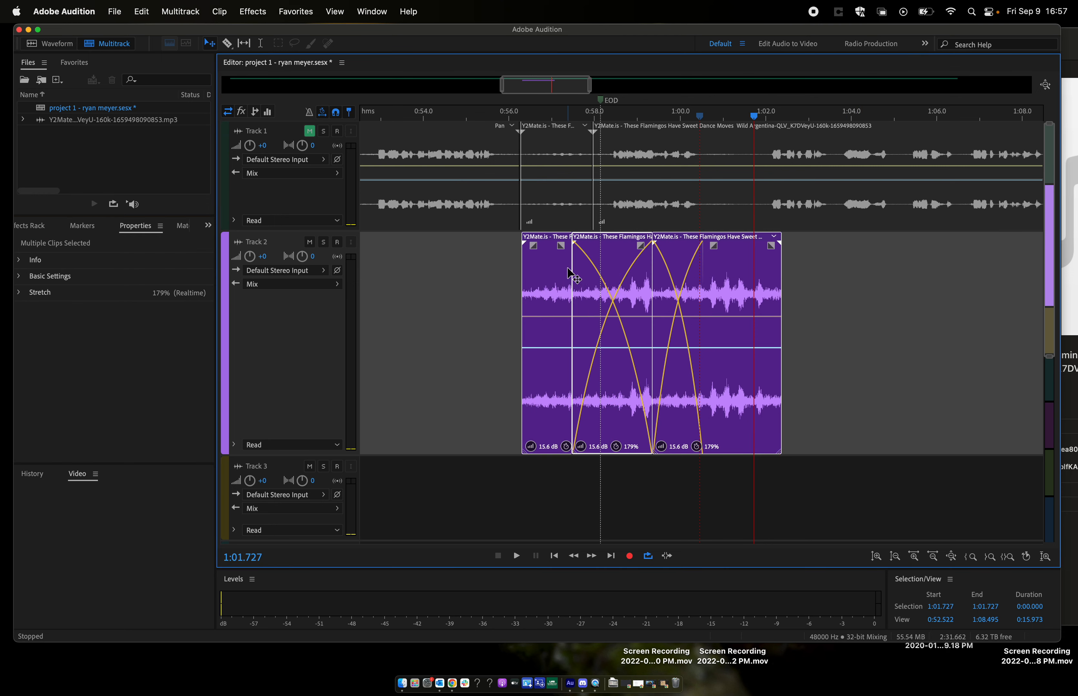
{"action": "left_click", "coordinate": [808, 301]}
{"action": "left_click_drag", "start_coordinate": [840, 269], "coordinate": [543, 348]}
{"action": "right_click", "coordinate": [549, 273]}
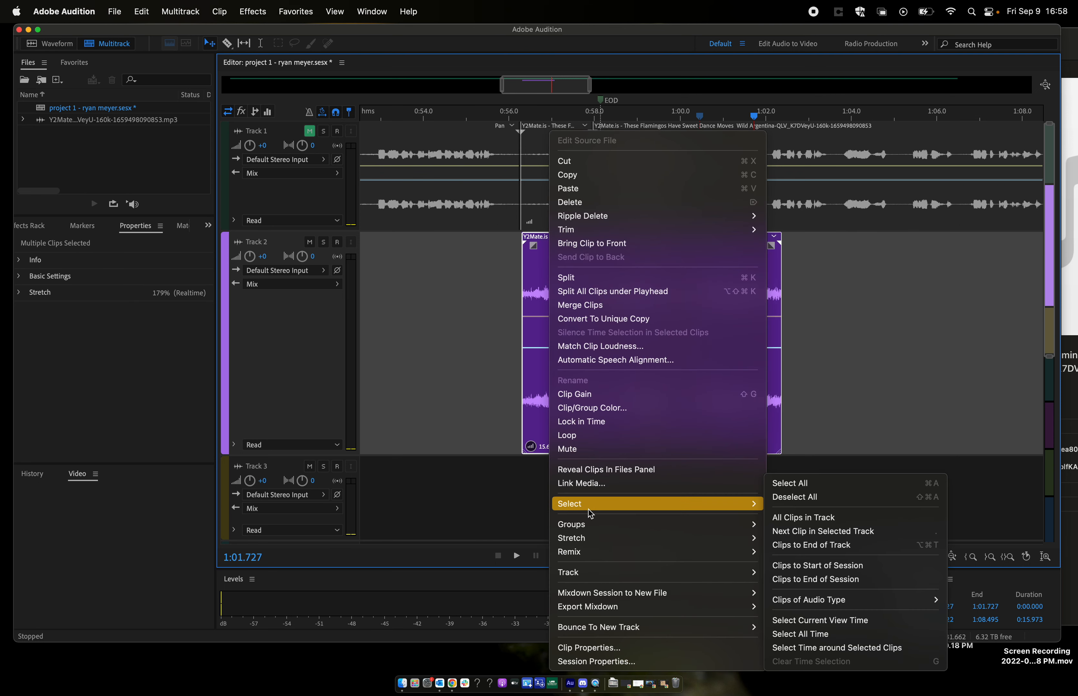
{"action": "left_click", "coordinate": [611, 308]}
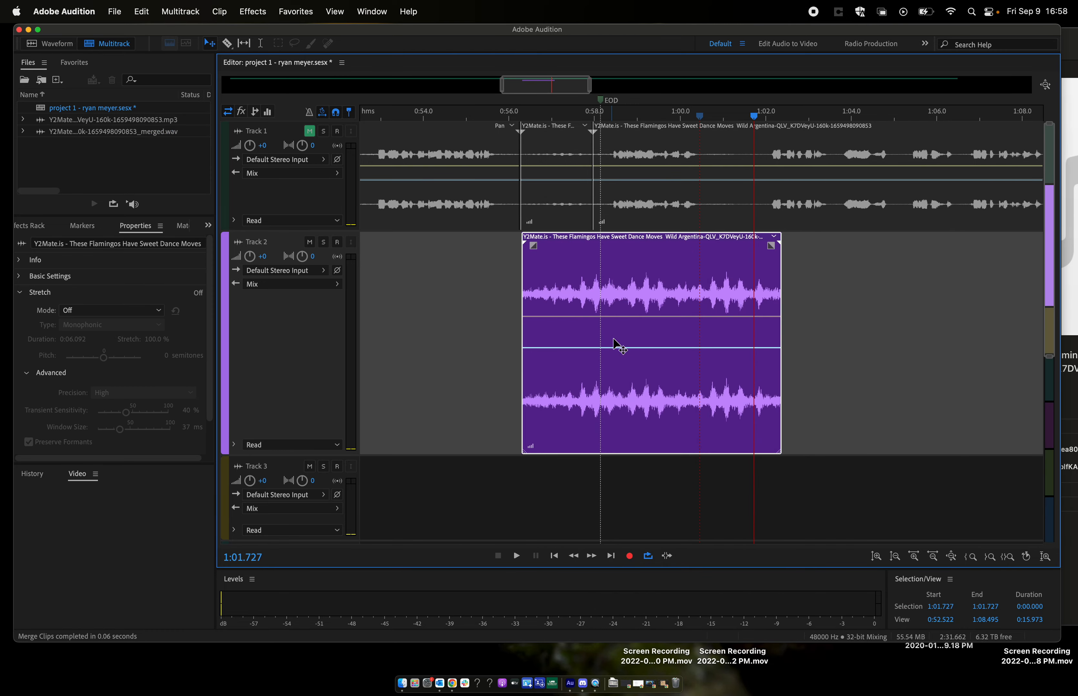
- Move the merged Track 2 clip to start at about 0:53.3 and play it from about 0:53.5
{"action": "scroll", "coordinate": [623, 304], "scroll_direction": "up", "scroll_amount": 10}
{"action": "scroll", "coordinate": [623, 305], "scroll_direction": "down", "scroll_amount": 10}
{"action": "left_click_drag", "start_coordinate": [652, 282], "coordinate": [563, 296]}
{"action": "left_click", "coordinate": [471, 118]}
{"action": "key", "text": "space"}
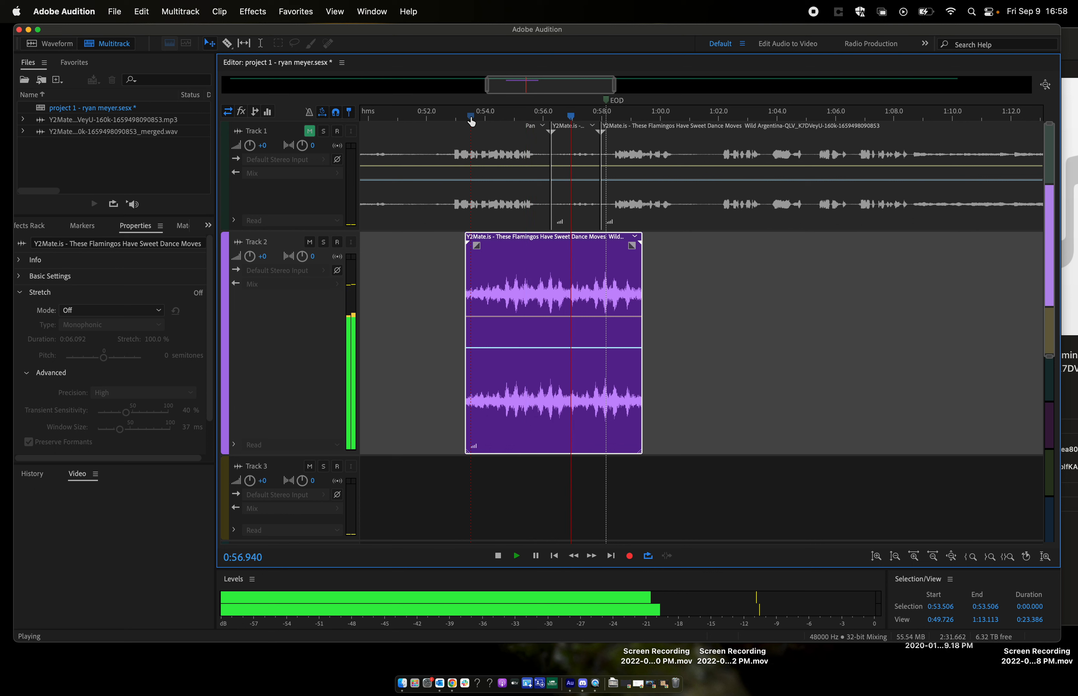
{"action": "key", "text": "space"}
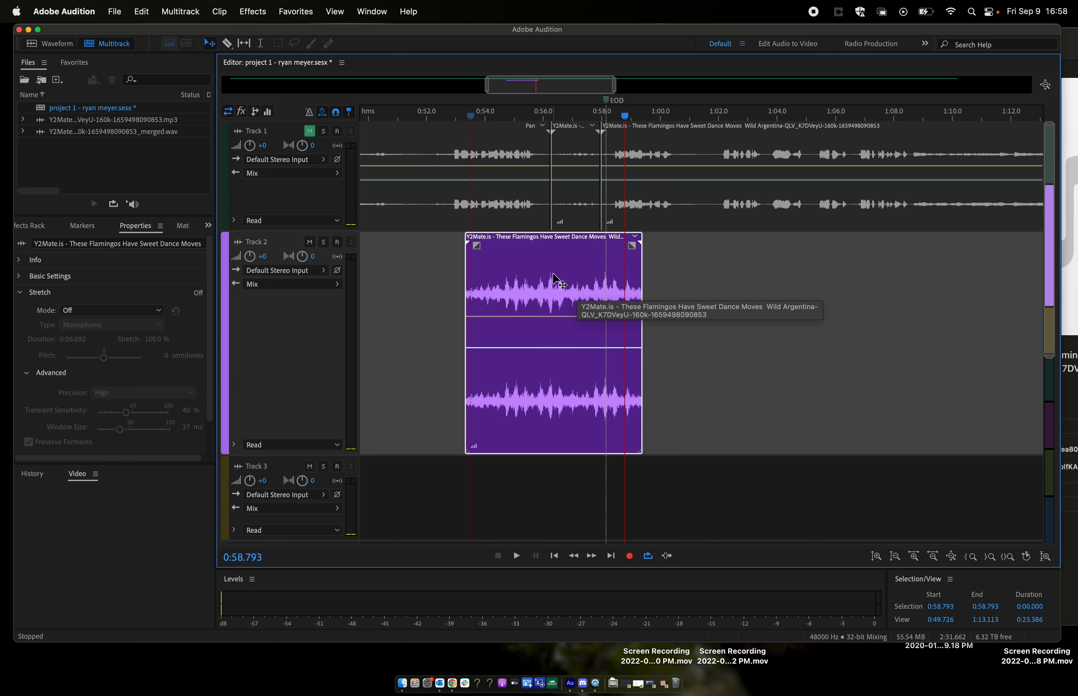
- Open the merged clip in the waveform editor, reverse it and play it from 0:53.5
{"action": "double_click", "coordinate": [553, 274]}
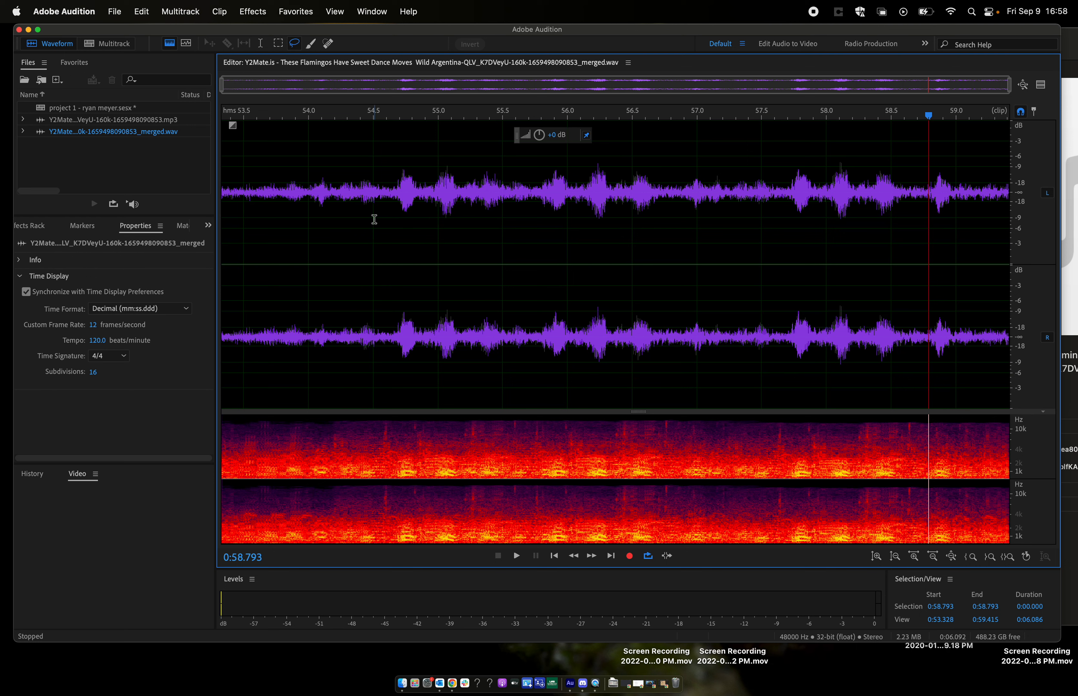
{"action": "left_click", "coordinate": [252, 11]}
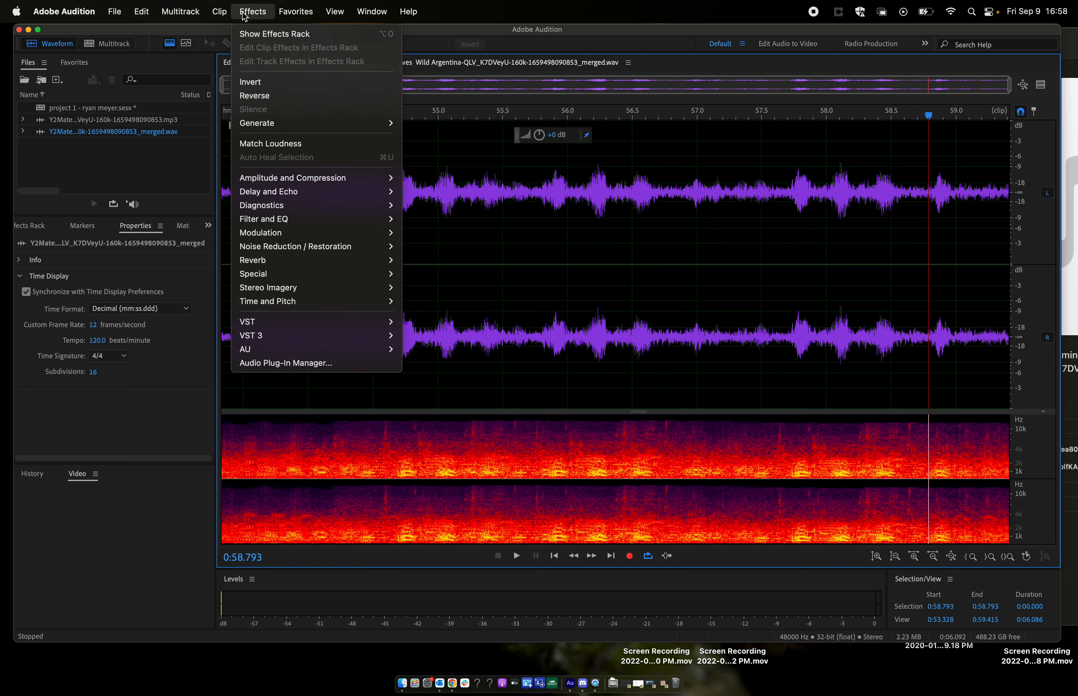
{"action": "left_click", "coordinate": [273, 96]}
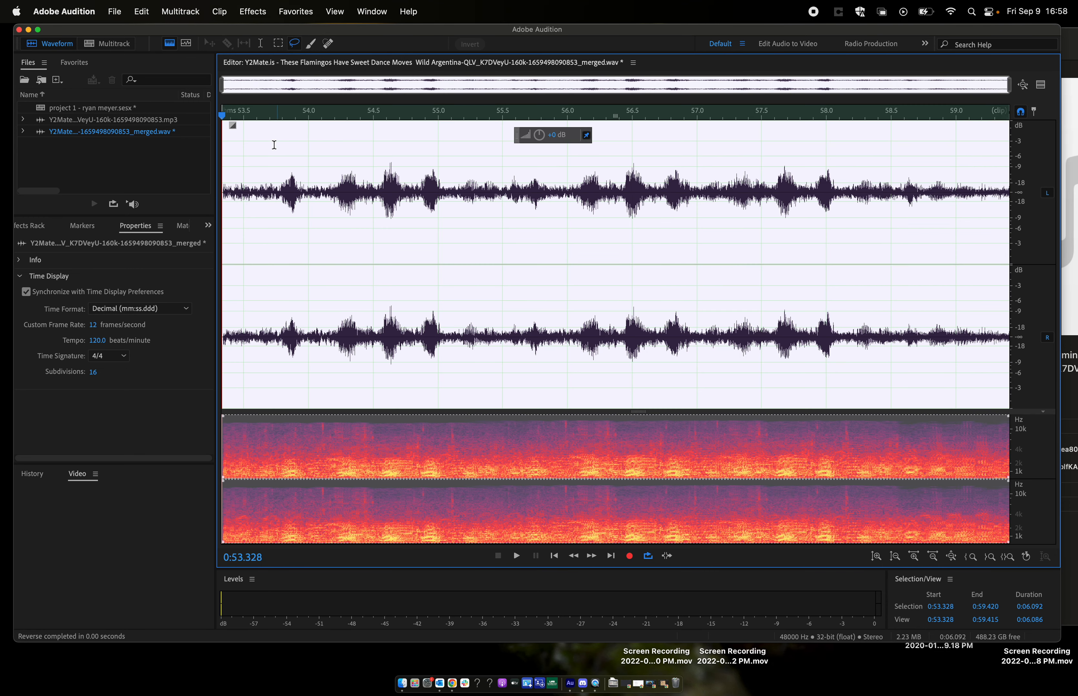
{"action": "left_click", "coordinate": [245, 148]}
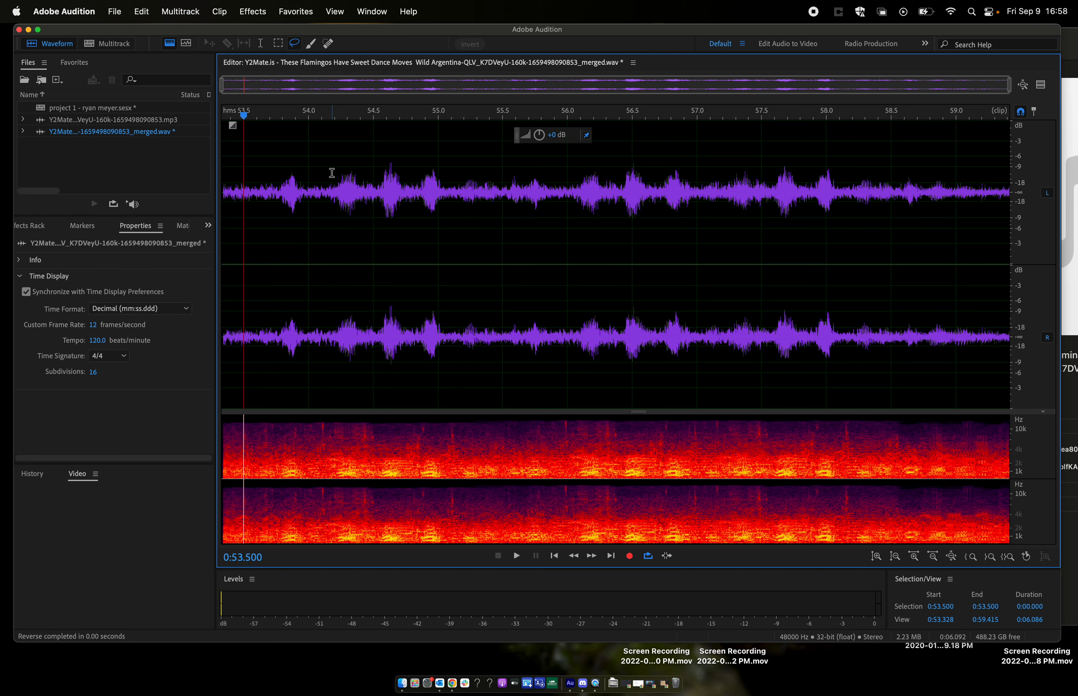
{"action": "key", "text": "space"}
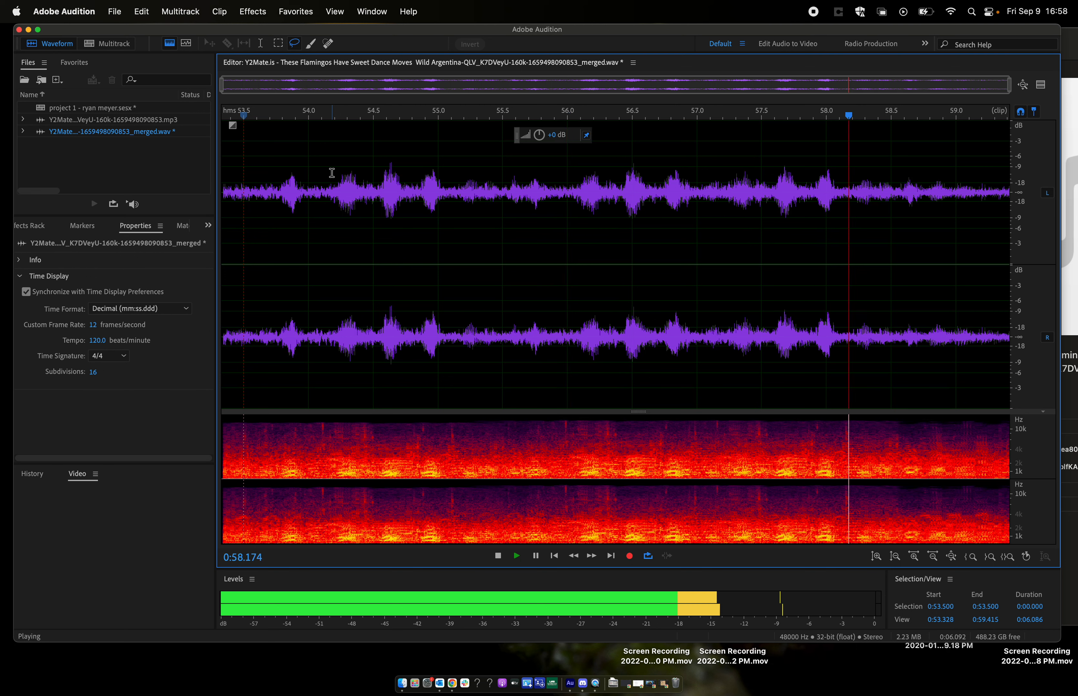
{"action": "key", "text": "space"}
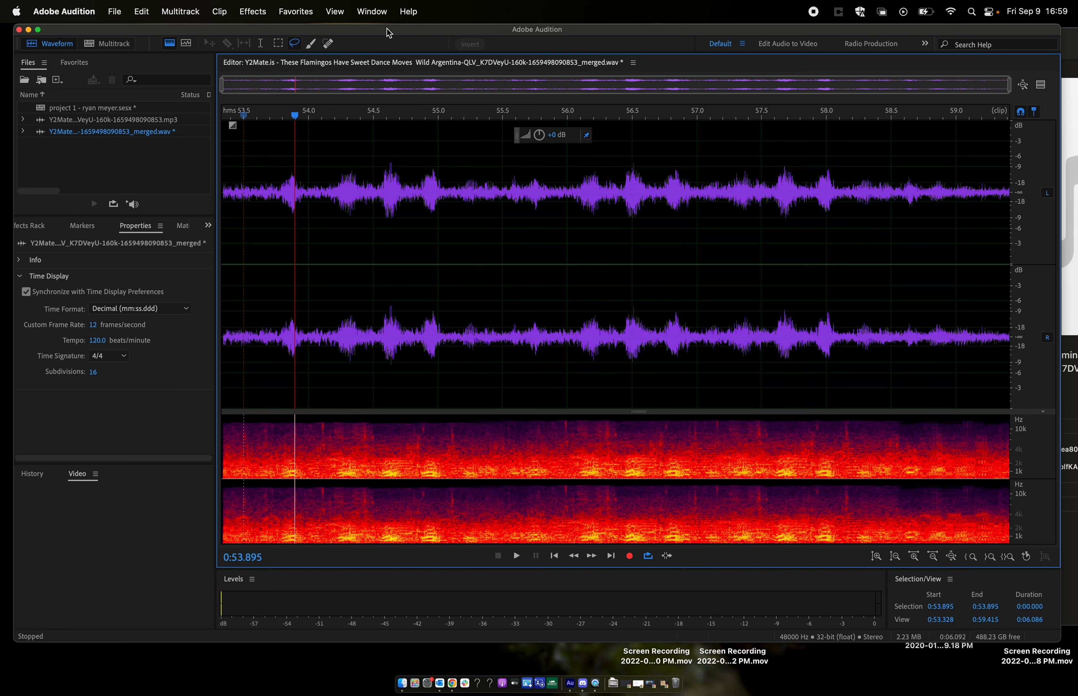
- Return to the multitrack session and move the reversed Track 2 clip to start at about 0:52.8
{"action": "left_click", "coordinate": [108, 44]}
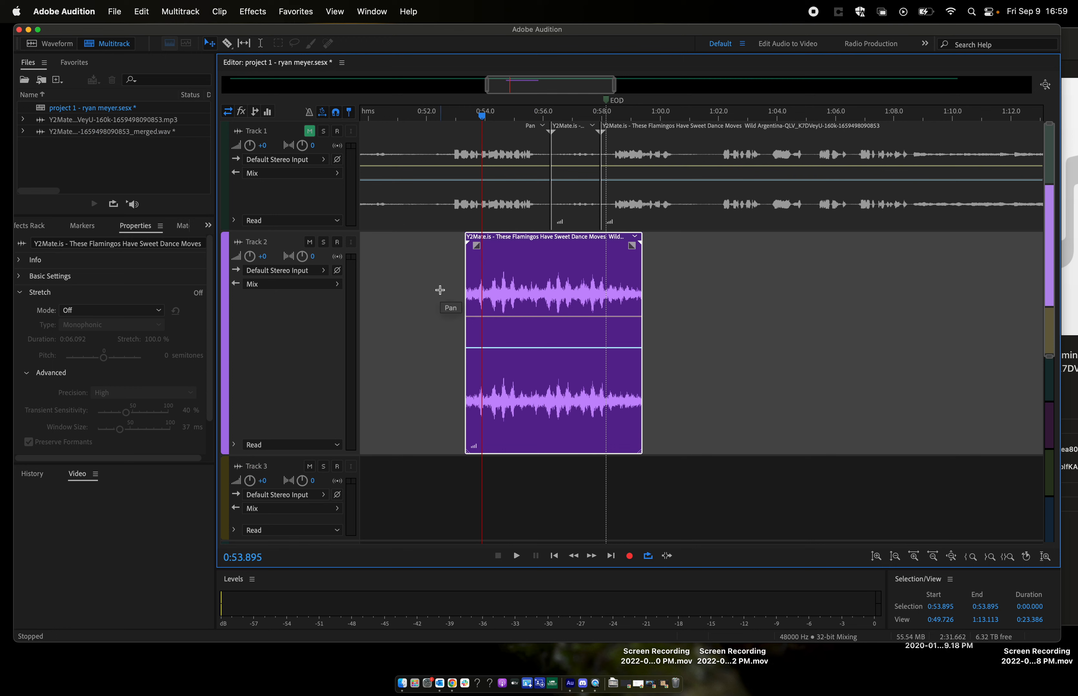
{"action": "mouse_move", "coordinate": [528, 244]}
{"action": "left_mouse_down"}
{"action": "mouse_move", "coordinate": [544, 246]}
{"action": "mouse_move", "coordinate": [500, 249]}
{"action": "mouse_move", "coordinate": [512, 255]}
{"action": "left_mouse_up"}
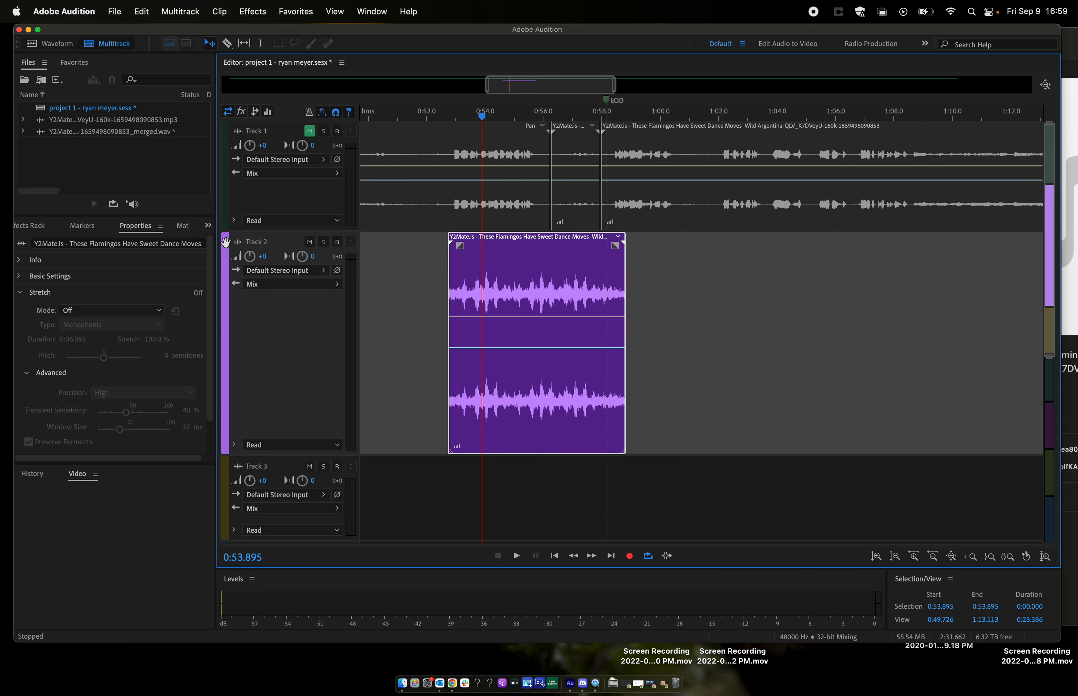
- Show the Effects Rack with the clip effects of the reversed Track 2 clip
{"action": "left_click", "coordinate": [208, 226]}
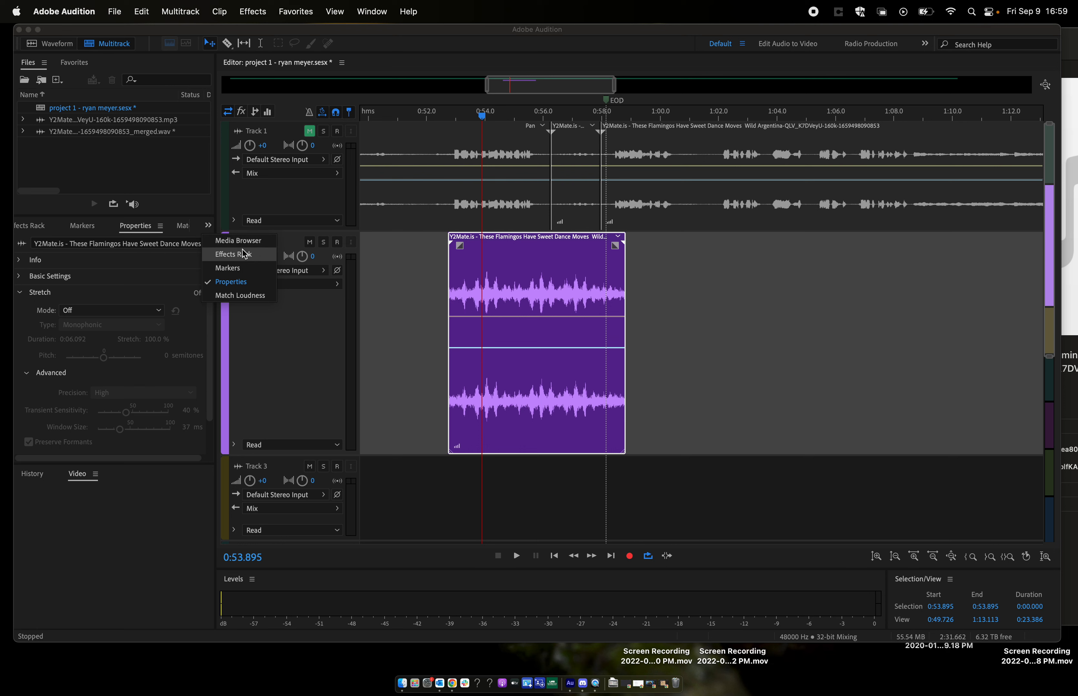
{"action": "left_click", "coordinate": [206, 226]}
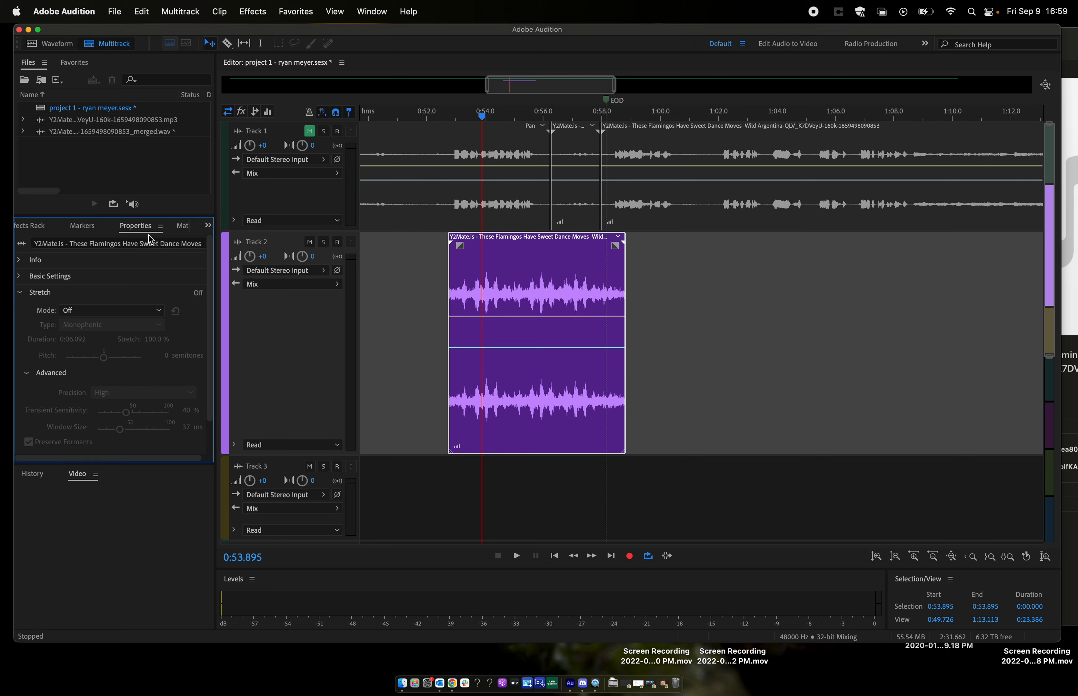
{"action": "left_click", "coordinate": [371, 11]}
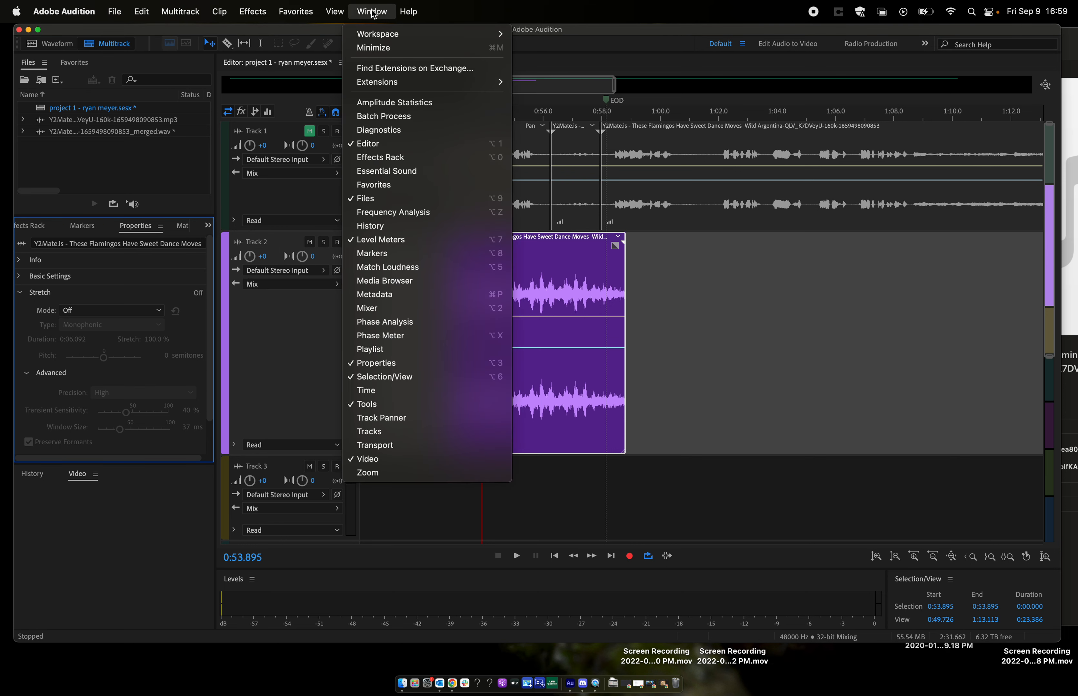
{"action": "left_click", "coordinate": [394, 156]}
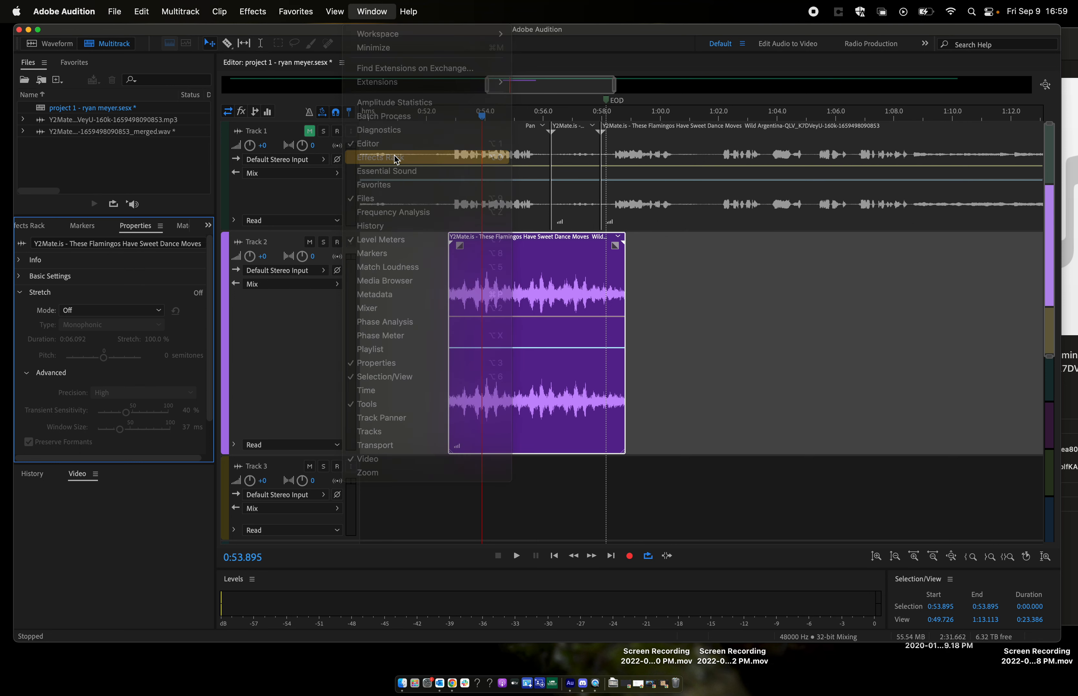
{"action": "left_click", "coordinate": [209, 226]}
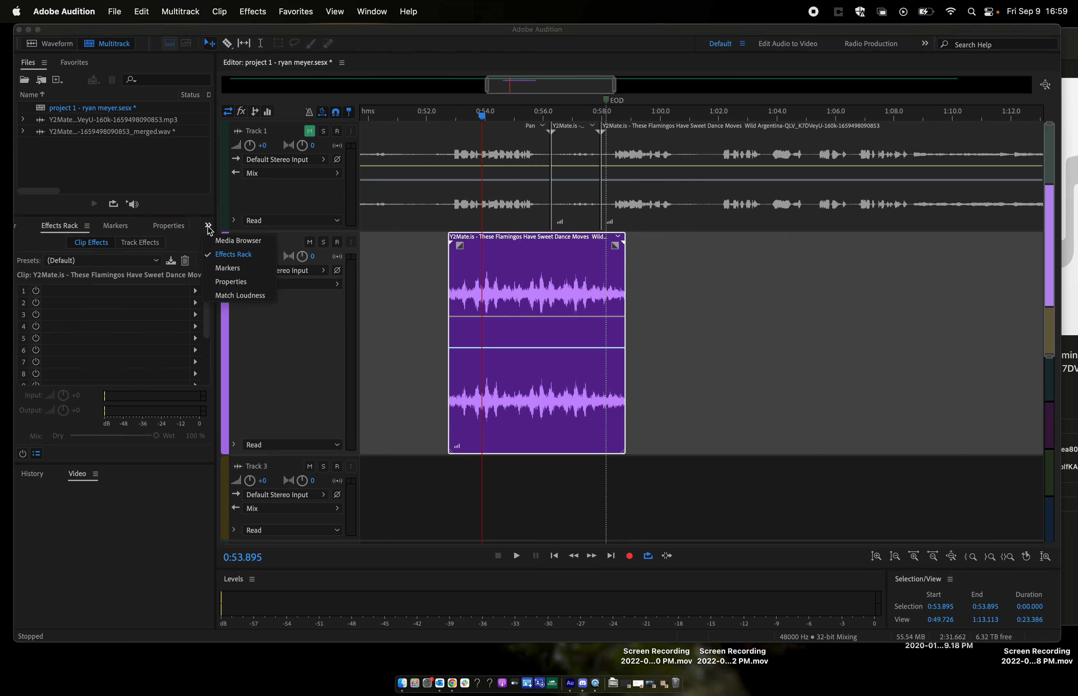
{"action": "left_click", "coordinate": [263, 316]}
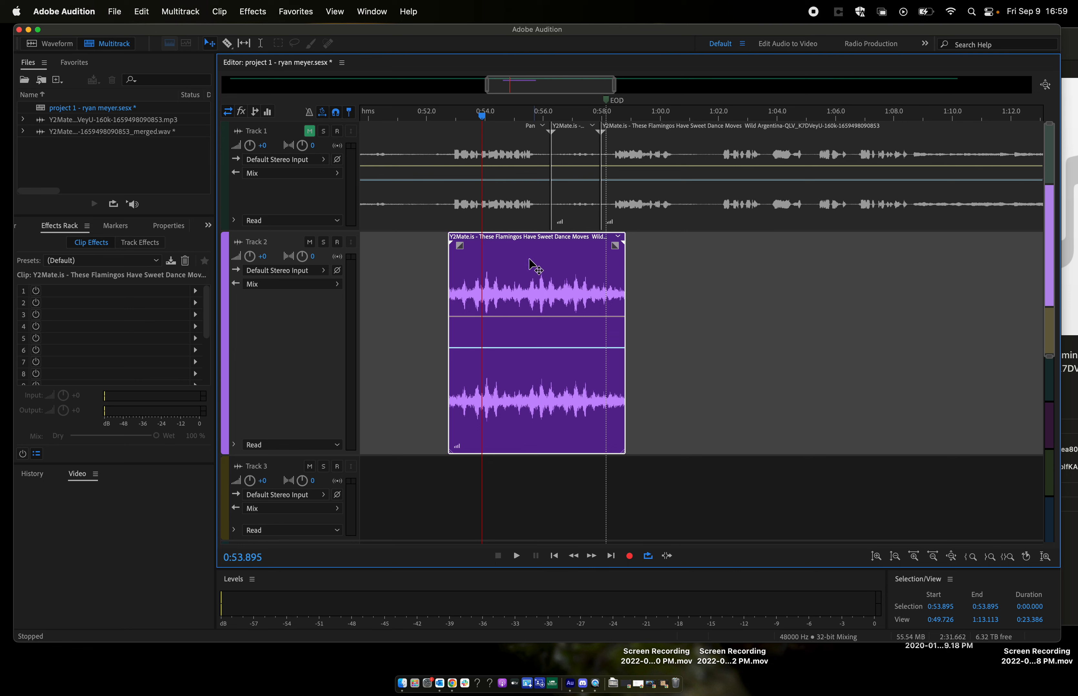
- Add Studio Reverb to the first clip effect slot of the Track 2 clip and play it from 0:53.895
{"action": "left_click", "coordinate": [195, 291]}
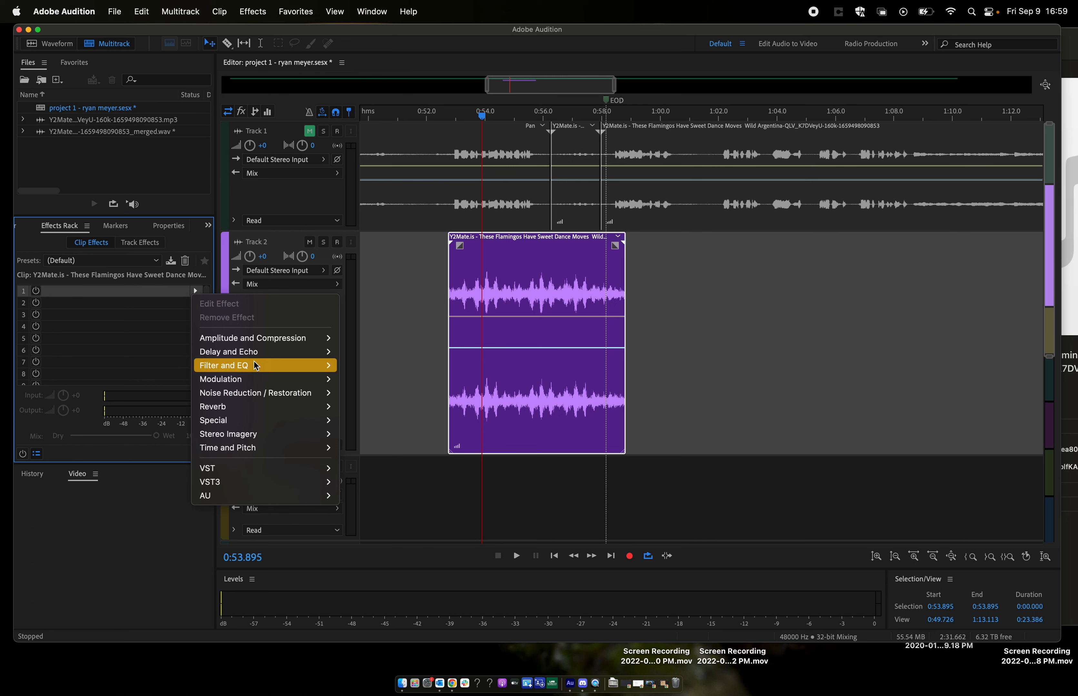
{"action": "mouse_move", "coordinate": [297, 383]}
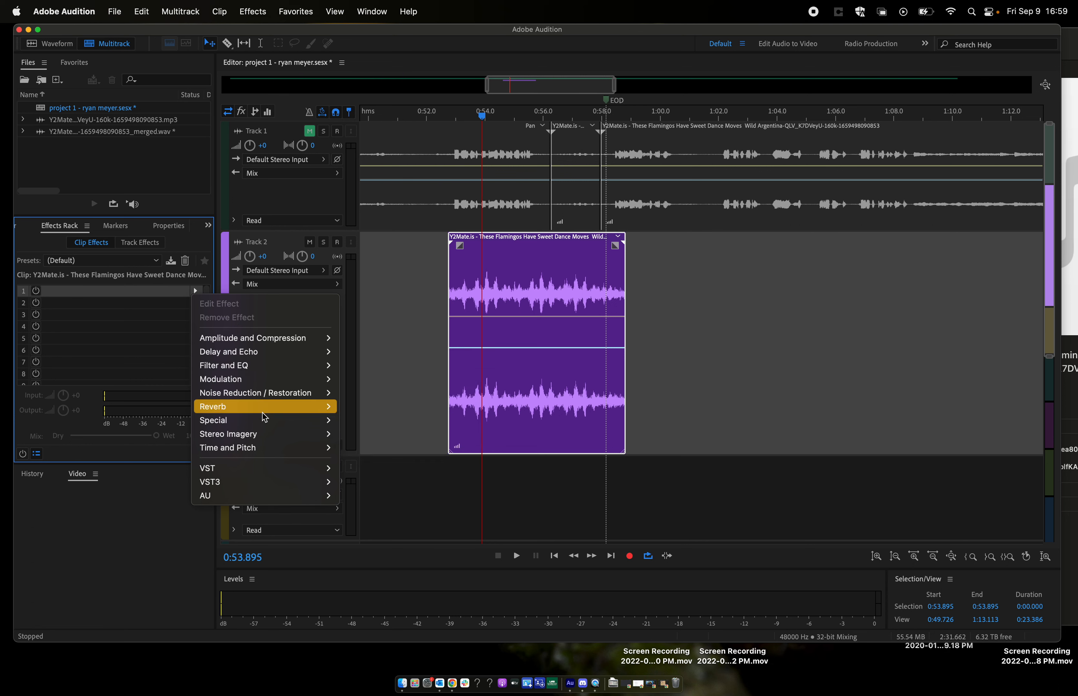
{"action": "mouse_move", "coordinate": [255, 409]}
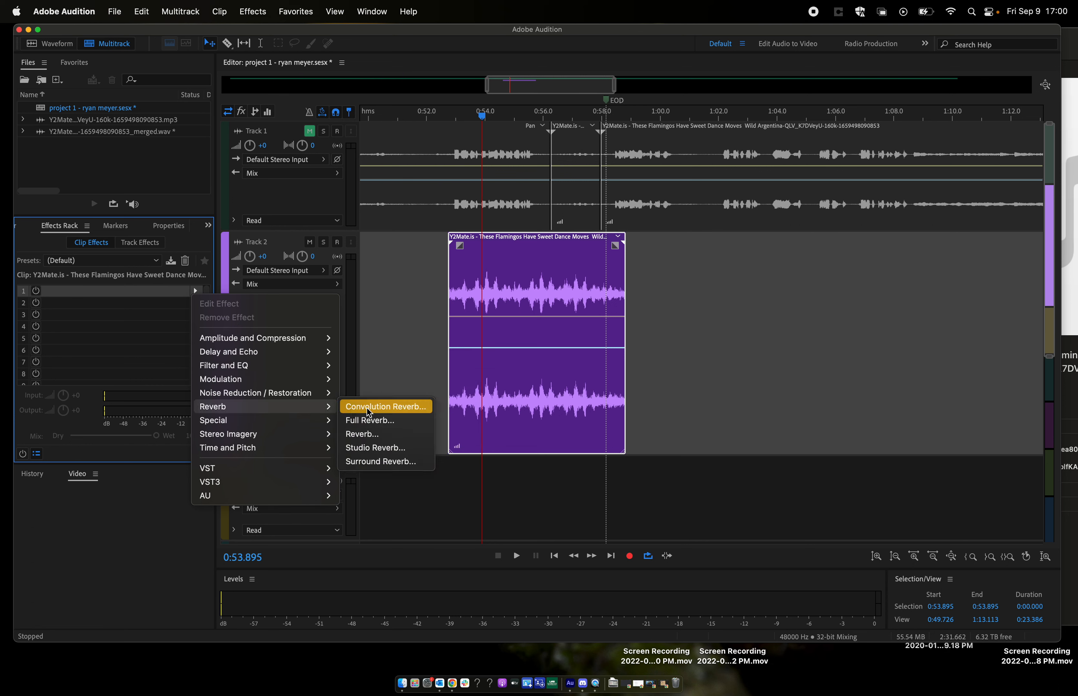
{"action": "left_click", "coordinate": [389, 449]}
{"action": "left_click_drag", "start_coordinate": [553, 170], "coordinate": [789, 156]}
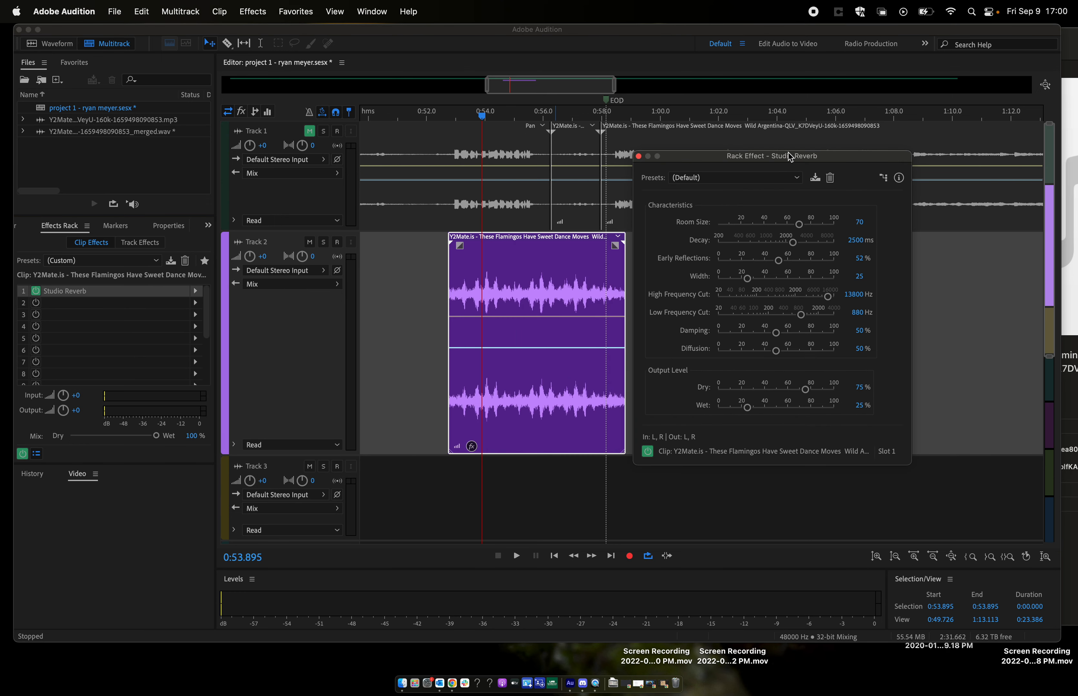
{"action": "key", "text": "space"}
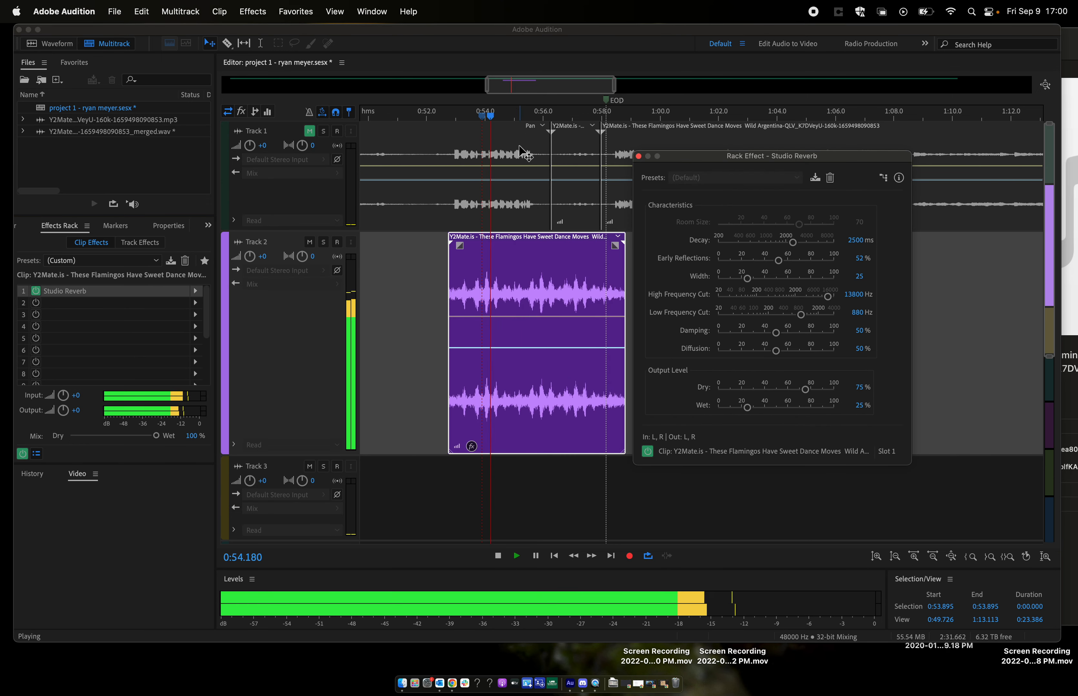
{"action": "key", "text": "space"}
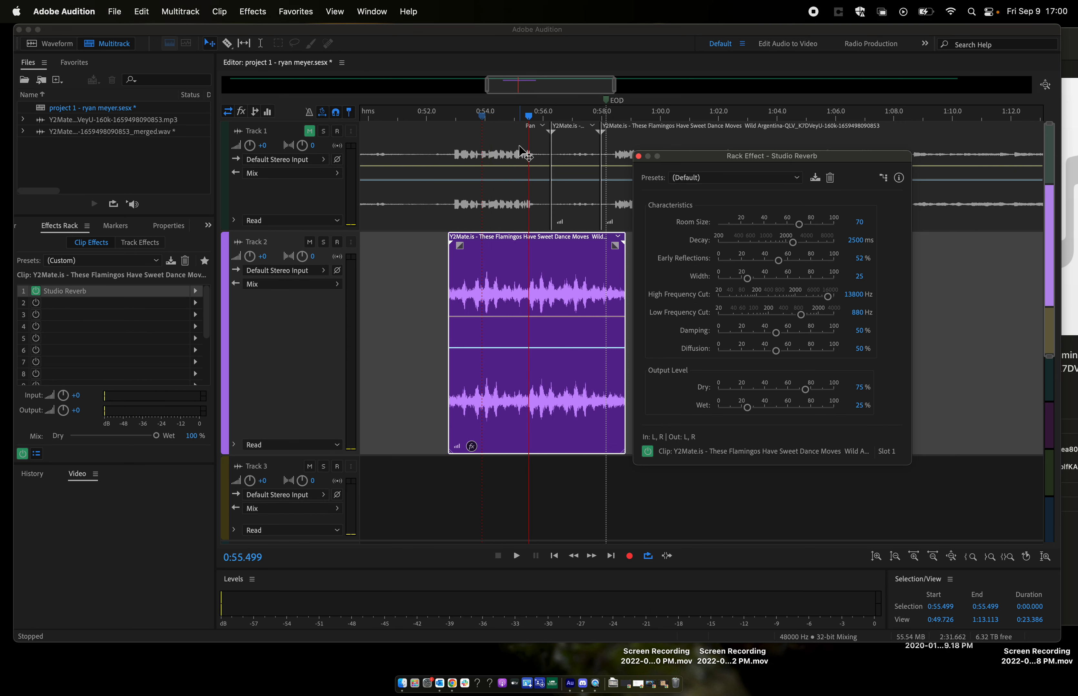
- Try the Room Ambience 2 preset for Studio Reverb and play the clip from 0:55.499
{"action": "left_click", "coordinate": [735, 177]}
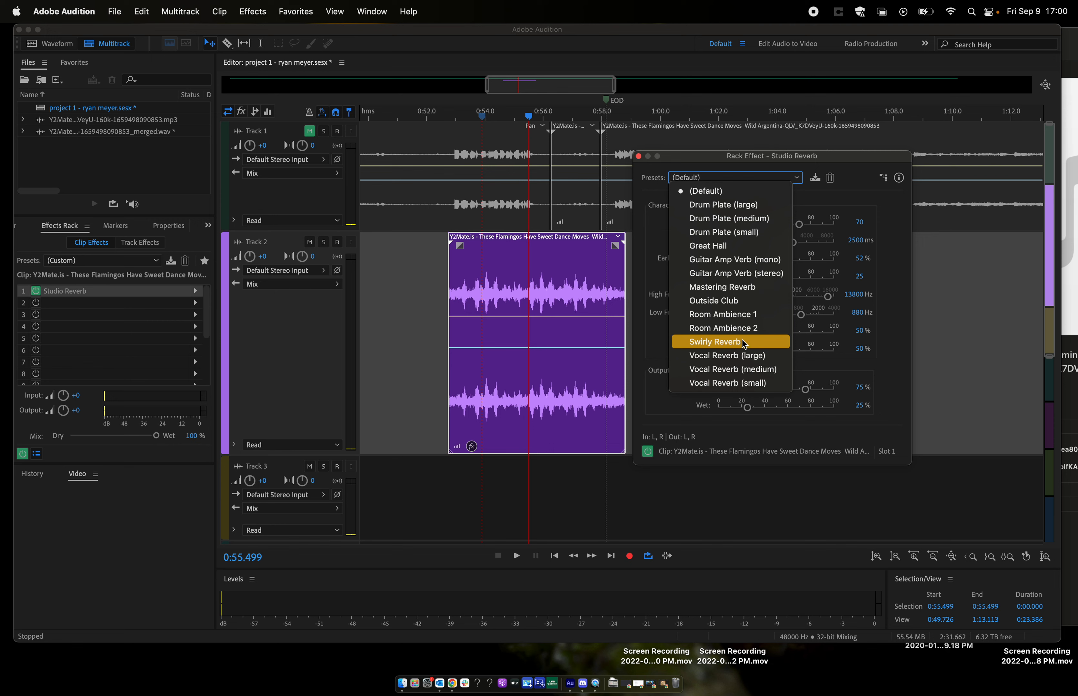
{"action": "left_click", "coordinate": [750, 328]}
{"action": "key", "text": "space"}
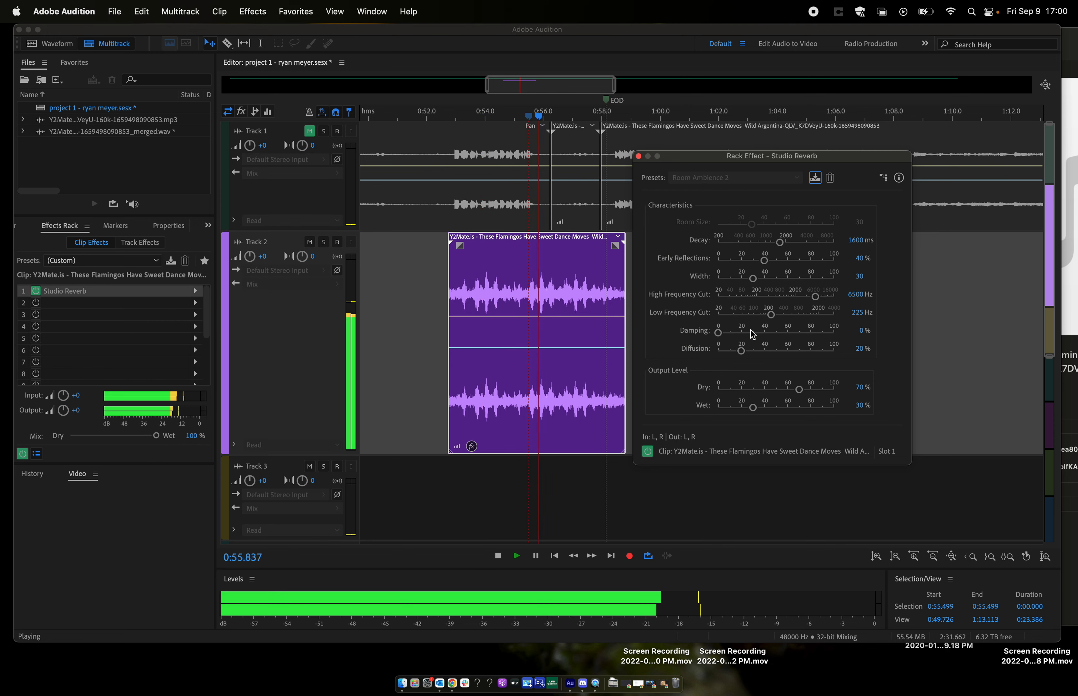
{"action": "key", "text": "space"}
- Apply the Great Hall preset to Studio Reverb and play the clip from about 0:53.6
{"action": "left_click", "coordinate": [764, 178]}
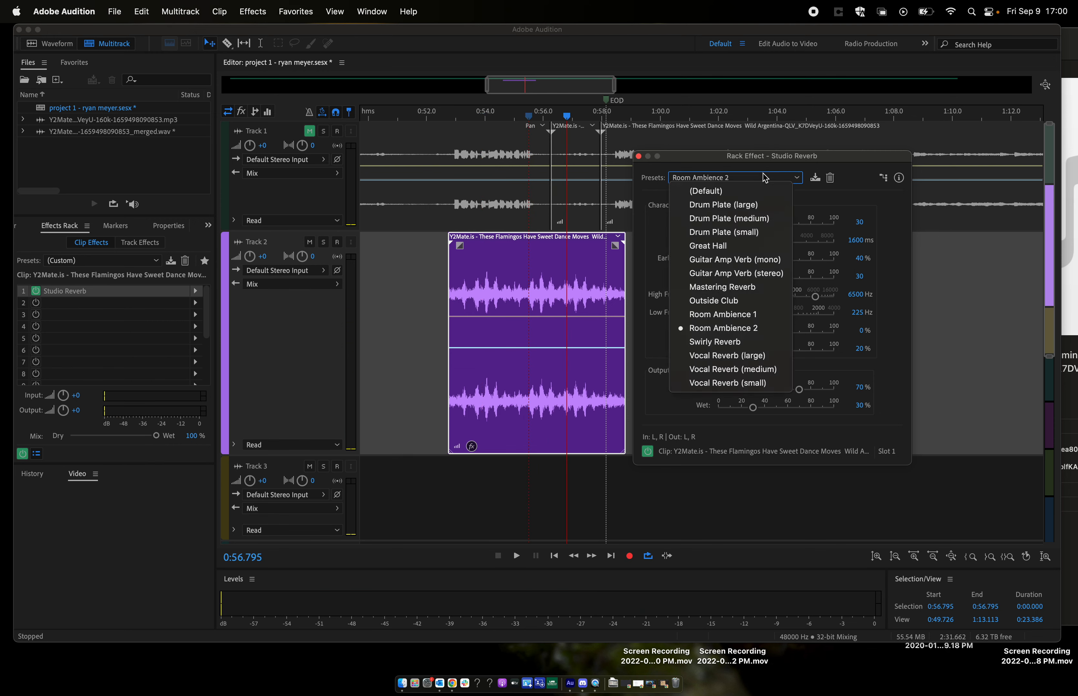
{"action": "left_click", "coordinate": [734, 247]}
{"action": "left_click", "coordinate": [473, 120]}
{"action": "key", "text": "space"}
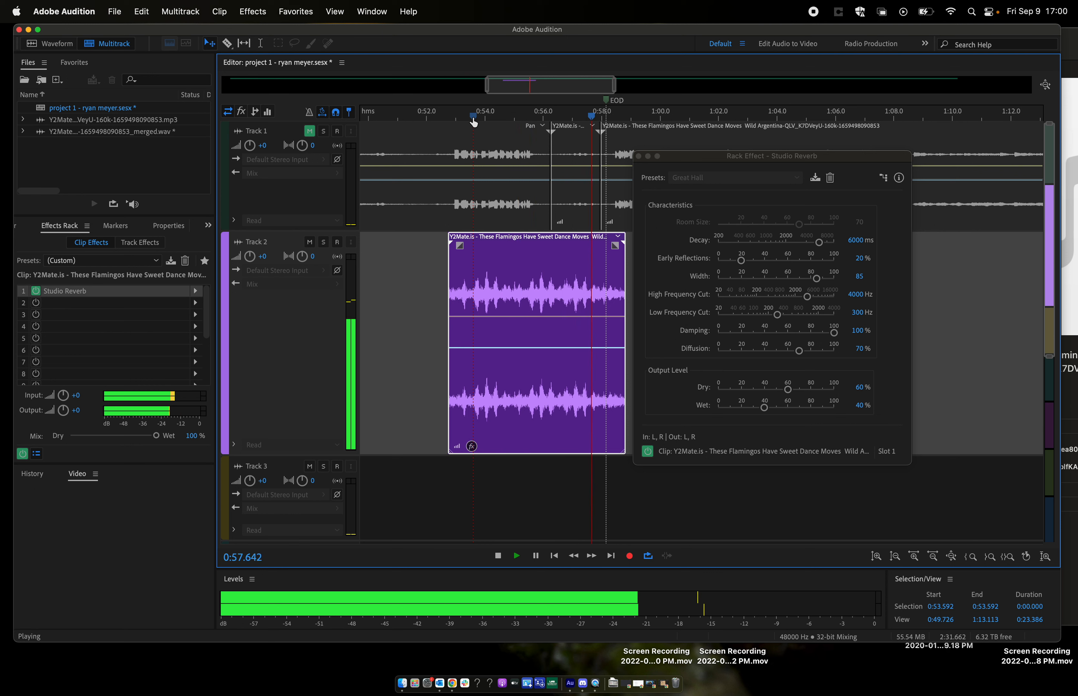
{"action": "key", "text": "space"}
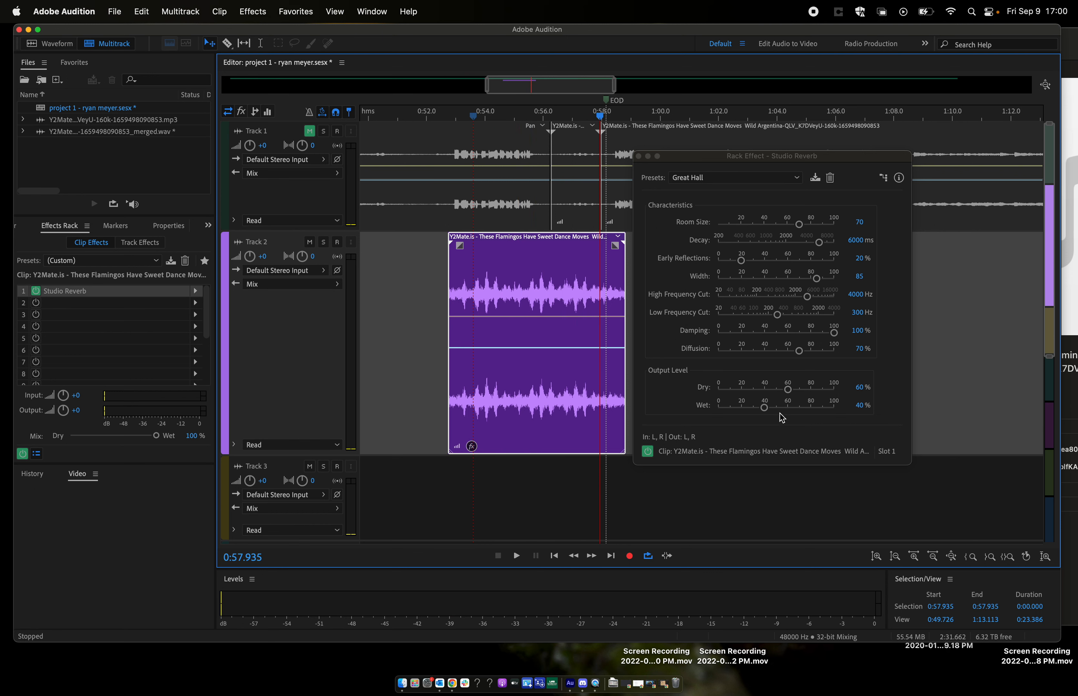
- Raise the reverb's Wet output level to 77.4% and play the clip from about 0:53.6
{"action": "left_click_drag", "start_coordinate": [764, 408], "coordinate": [808, 408]}
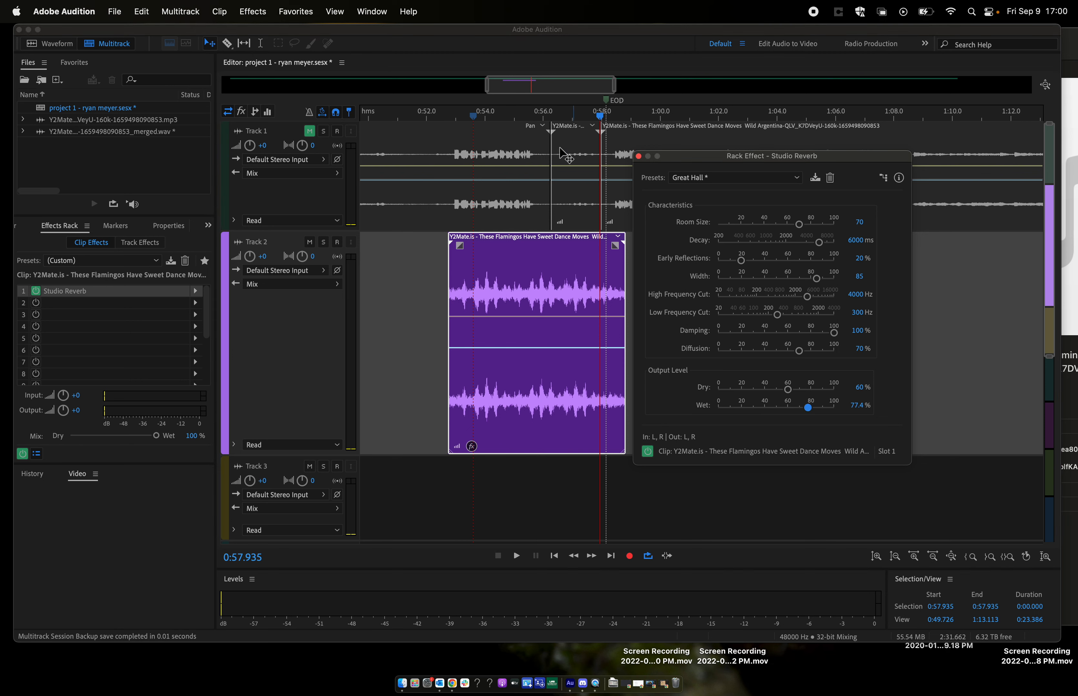
{"action": "left_click", "coordinate": [475, 118]}
{"action": "key", "text": "space"}
- Lower the reverb's Dry output level to 39.9%, play the clip from about 0:53.4 and close the effect settings
{"action": "key", "text": "space"}
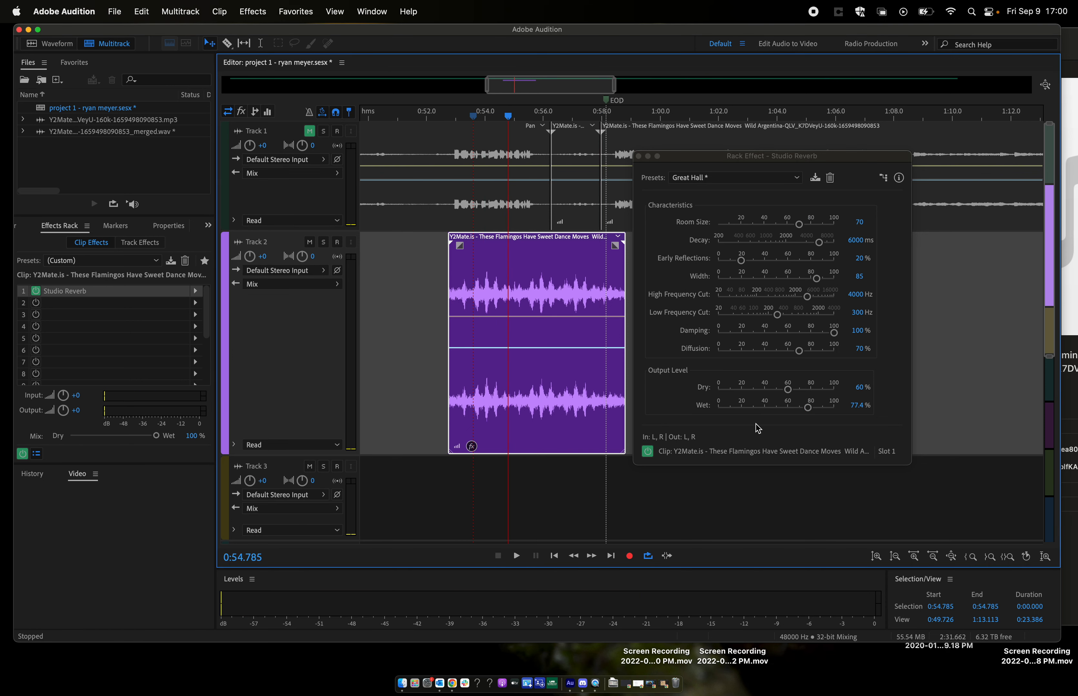
{"action": "left_click", "coordinate": [763, 389]}
{"action": "left_click", "coordinate": [467, 116]}
{"action": "key", "text": "space"}
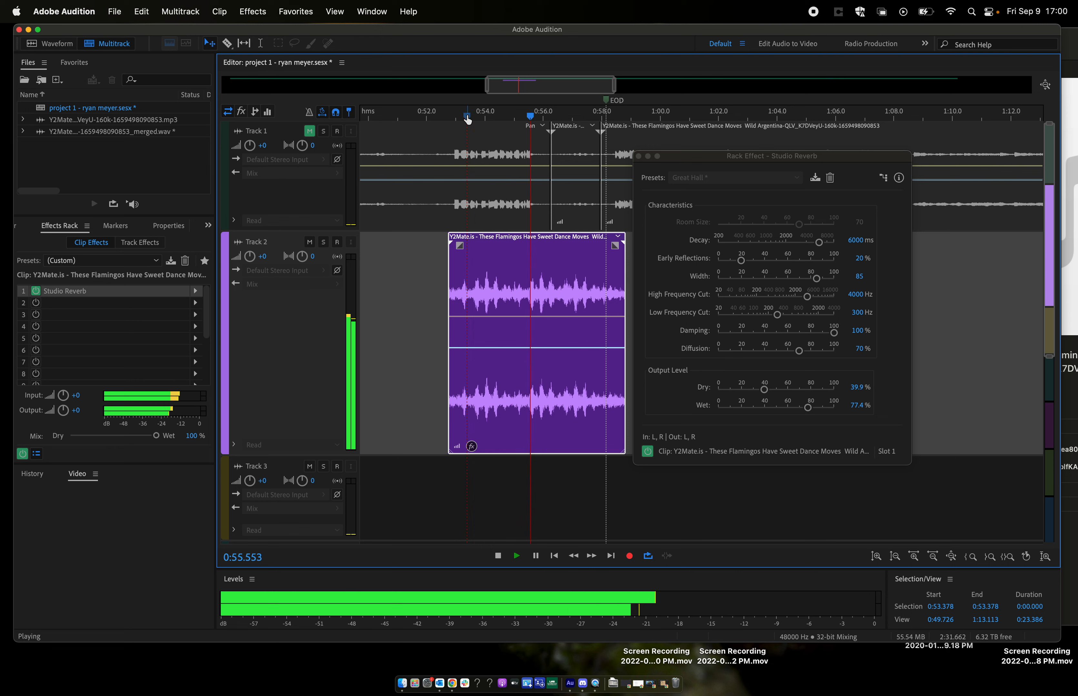
{"action": "key", "text": "space"}
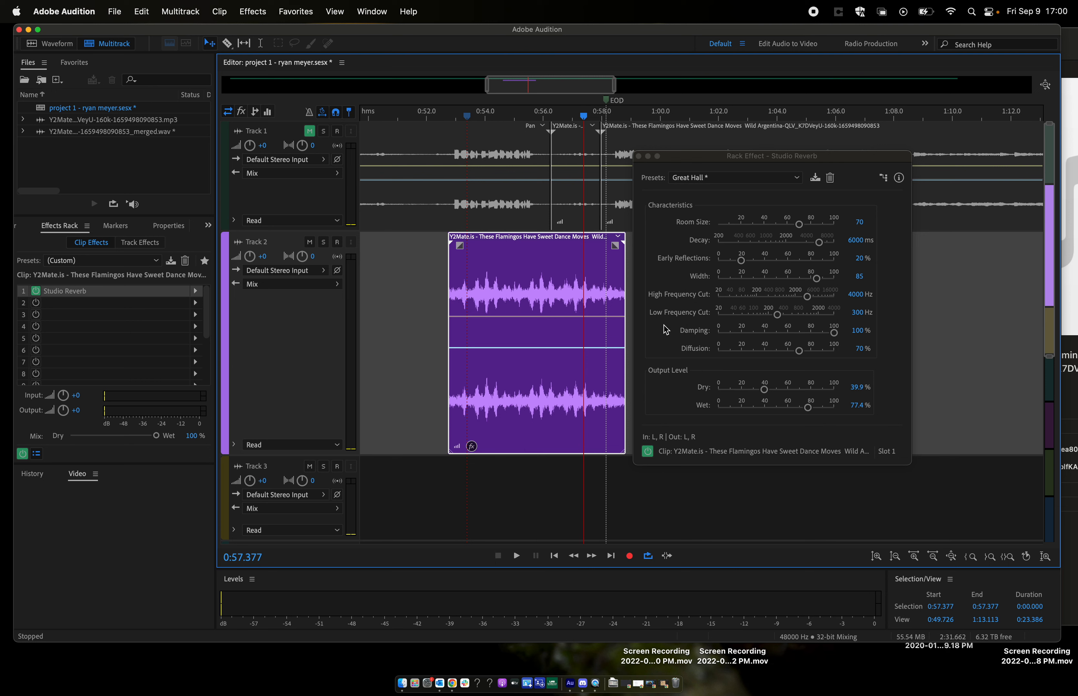
{"action": "left_click", "coordinate": [638, 156]}
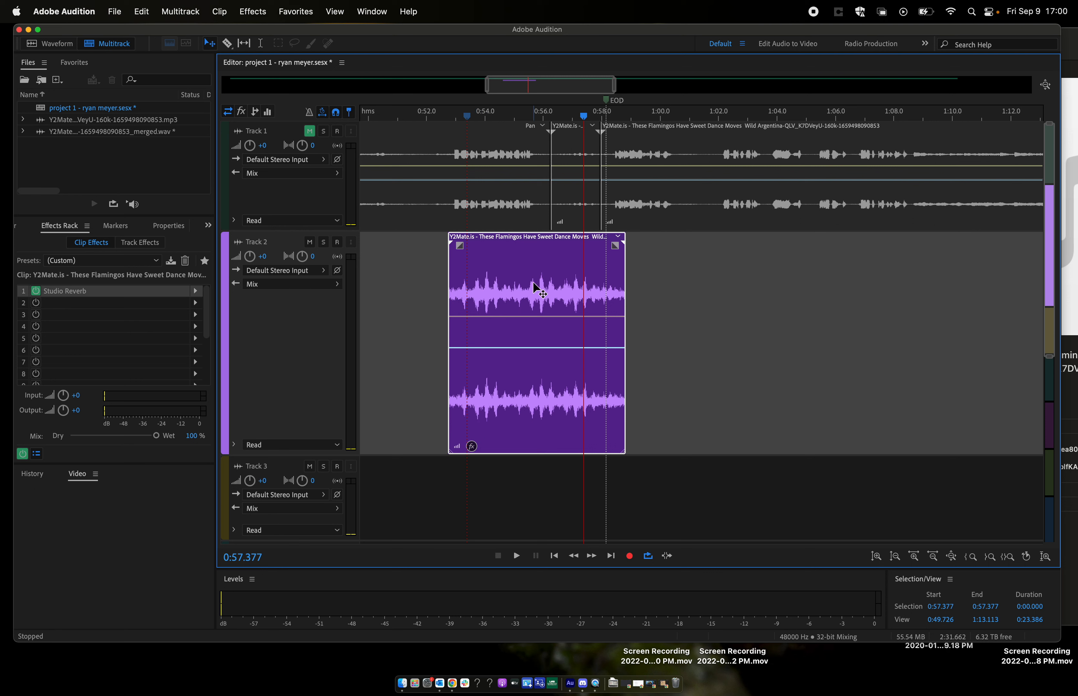
- Show the clip's Studio Reverb Dry Output Level envelope and shape it into a straight ramp rising from low at the start to high at the end
{"action": "left_click", "coordinate": [618, 238]}
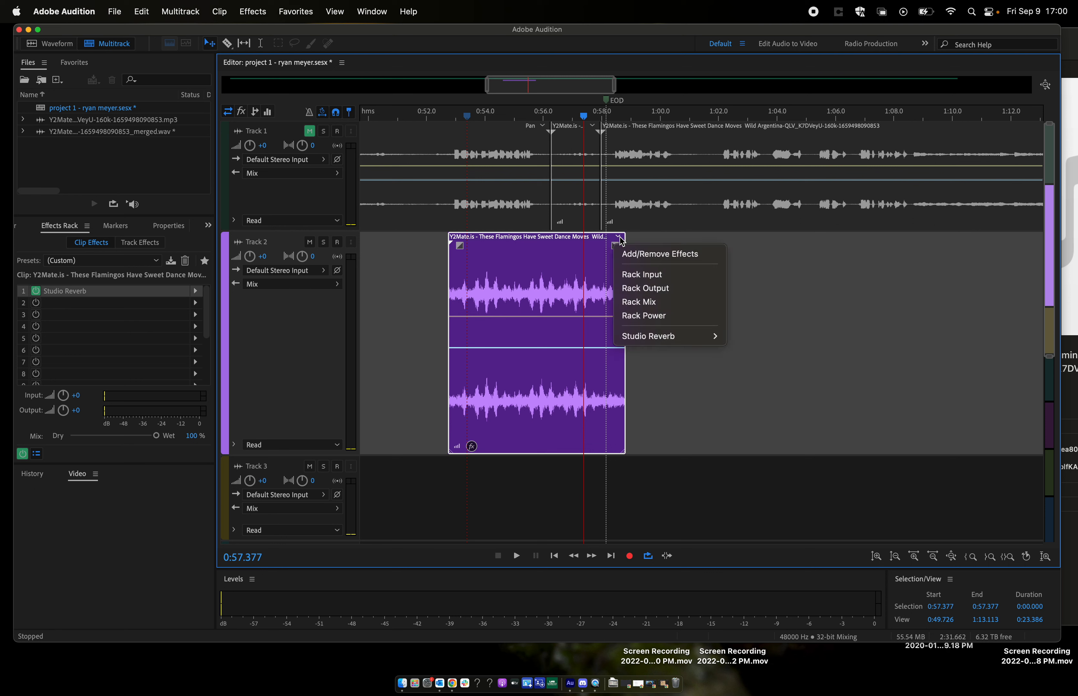
{"action": "mouse_move", "coordinate": [658, 335]}
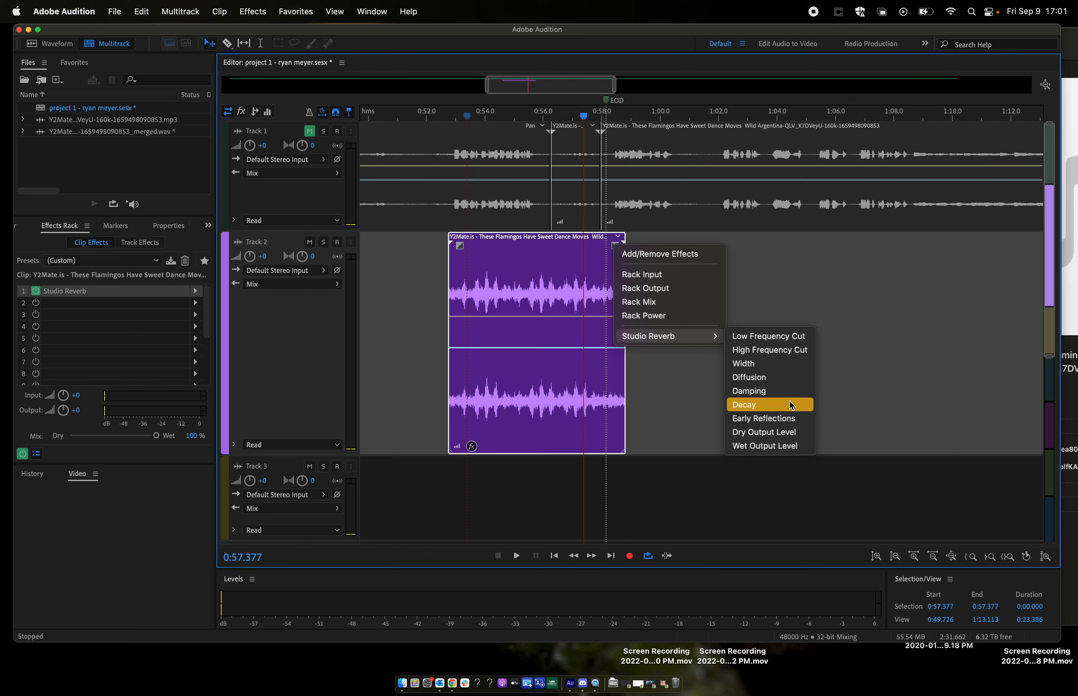
{"action": "left_click", "coordinate": [767, 433]}
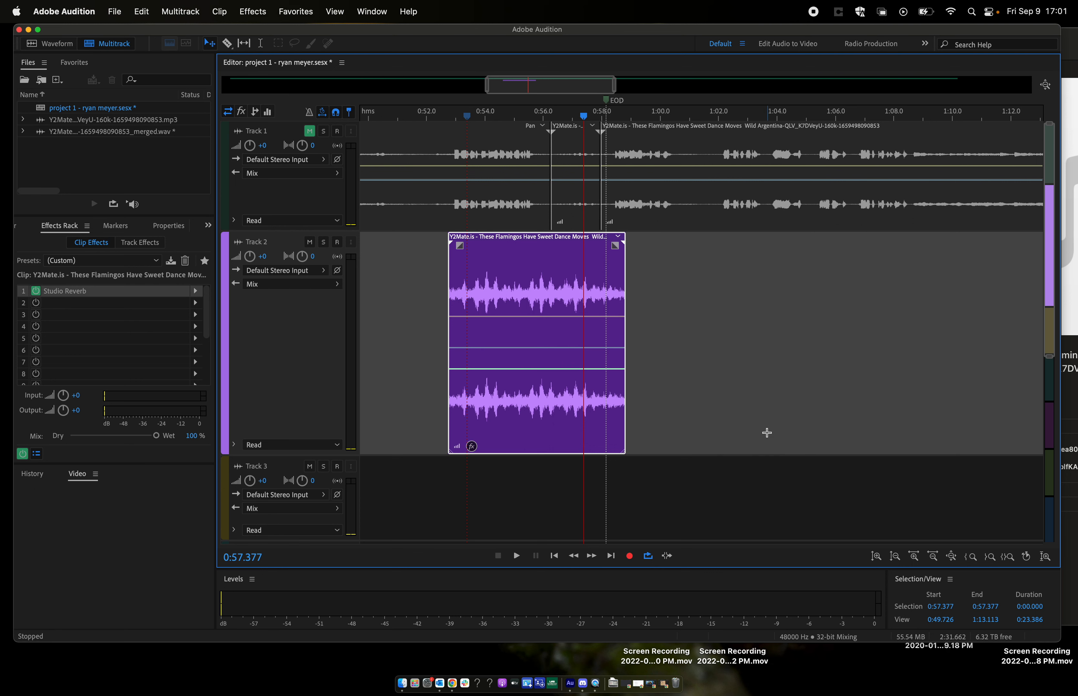
{"action": "left_click", "coordinate": [494, 370]}
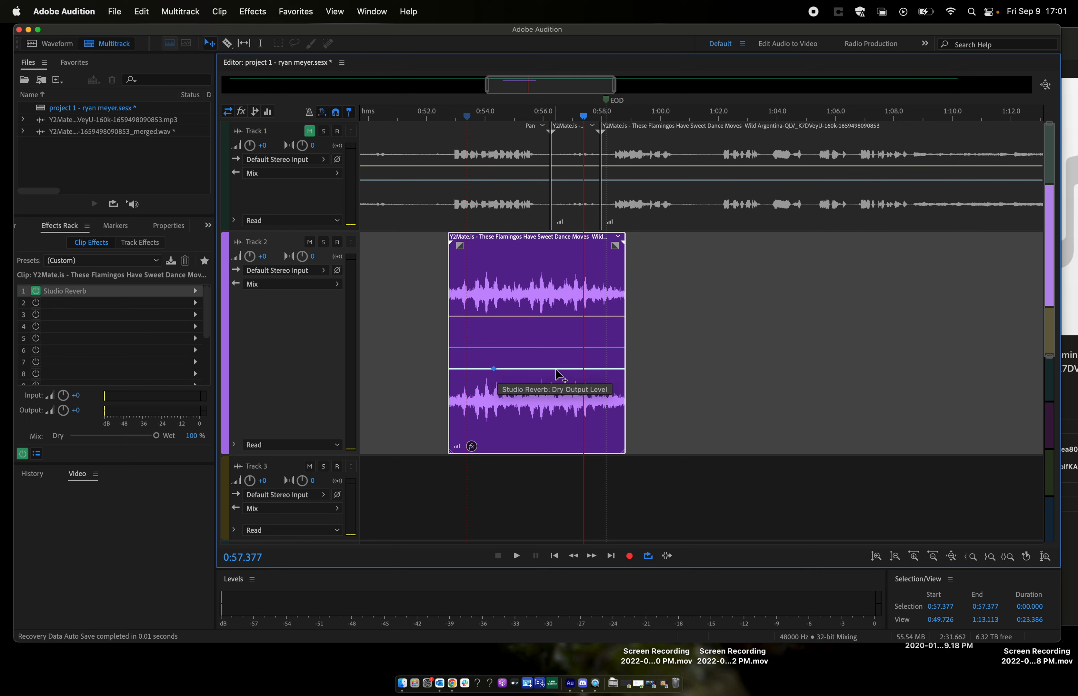
{"action": "left_click", "coordinate": [569, 369]}
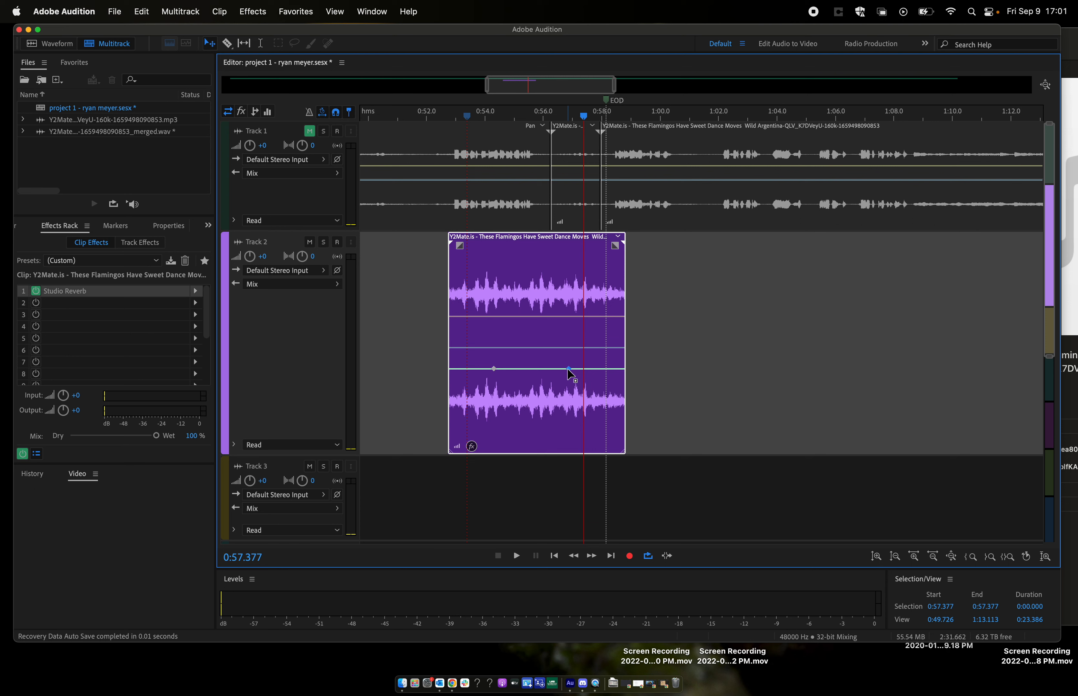
{"action": "left_click_drag", "start_coordinate": [568, 369], "coordinate": [631, 258]}
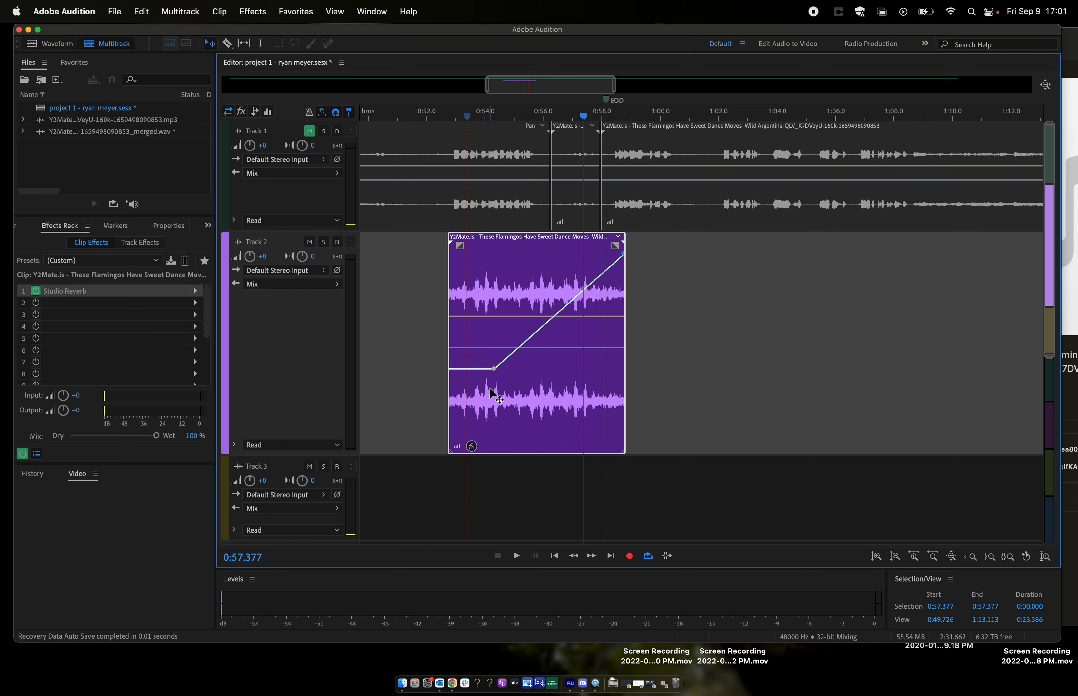
{"action": "left_click_drag", "start_coordinate": [494, 369], "coordinate": [443, 438]}
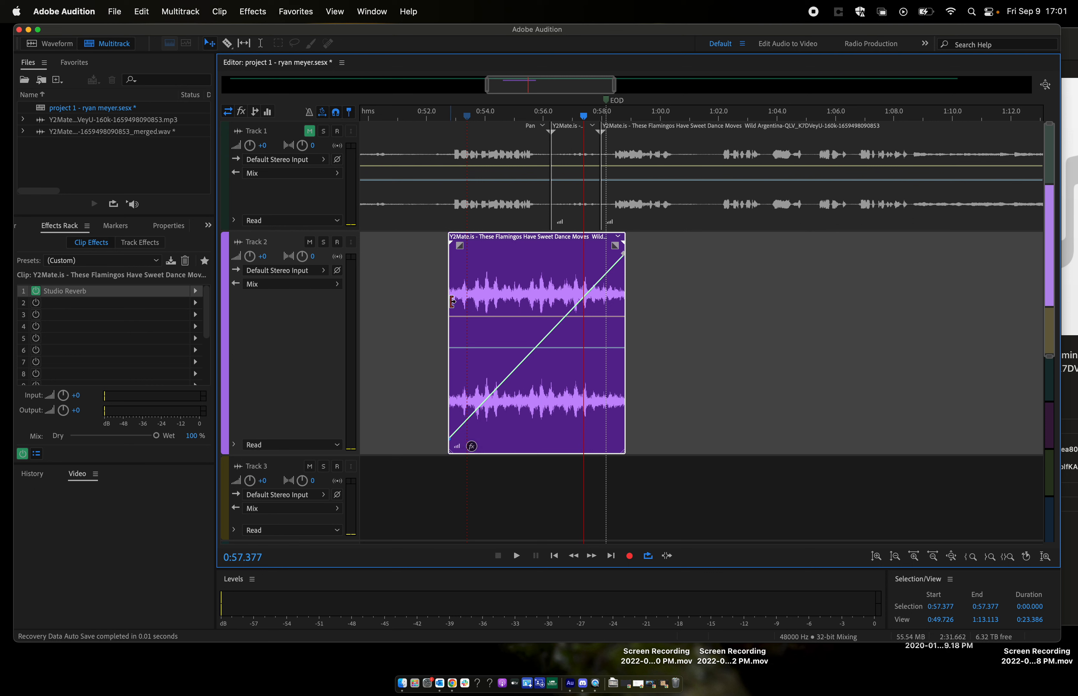
- Play the Track 2 clip repeatedly from its start at about 0:52.8 to hear the ramped dry level
{"action": "left_click", "coordinate": [447, 117]}
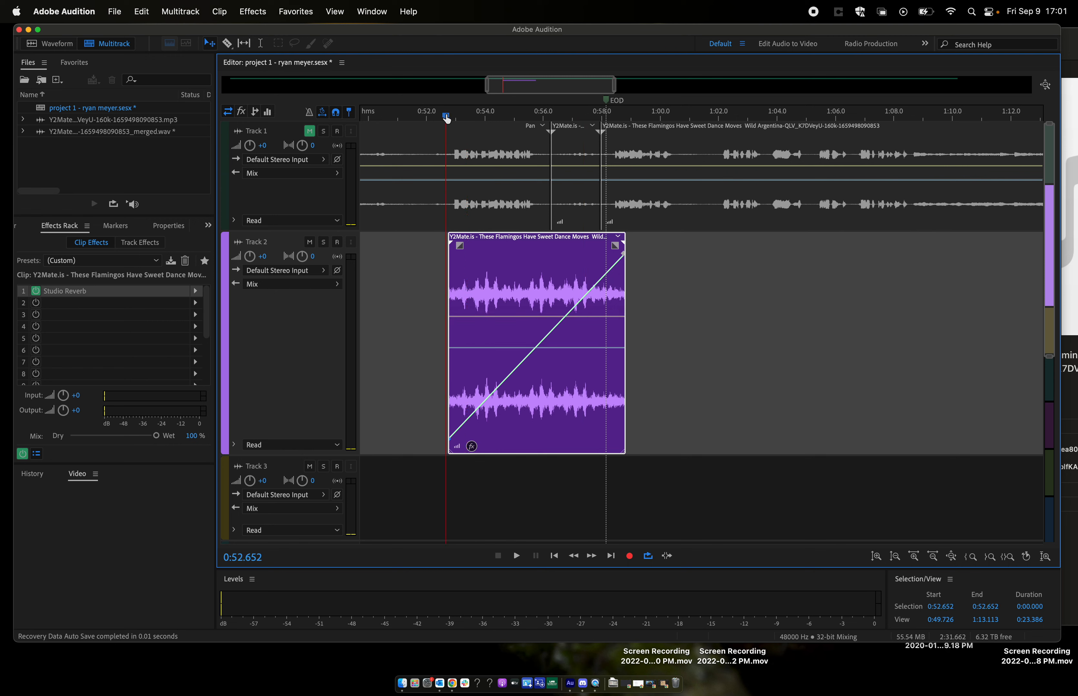
{"action": "key", "text": "space"}
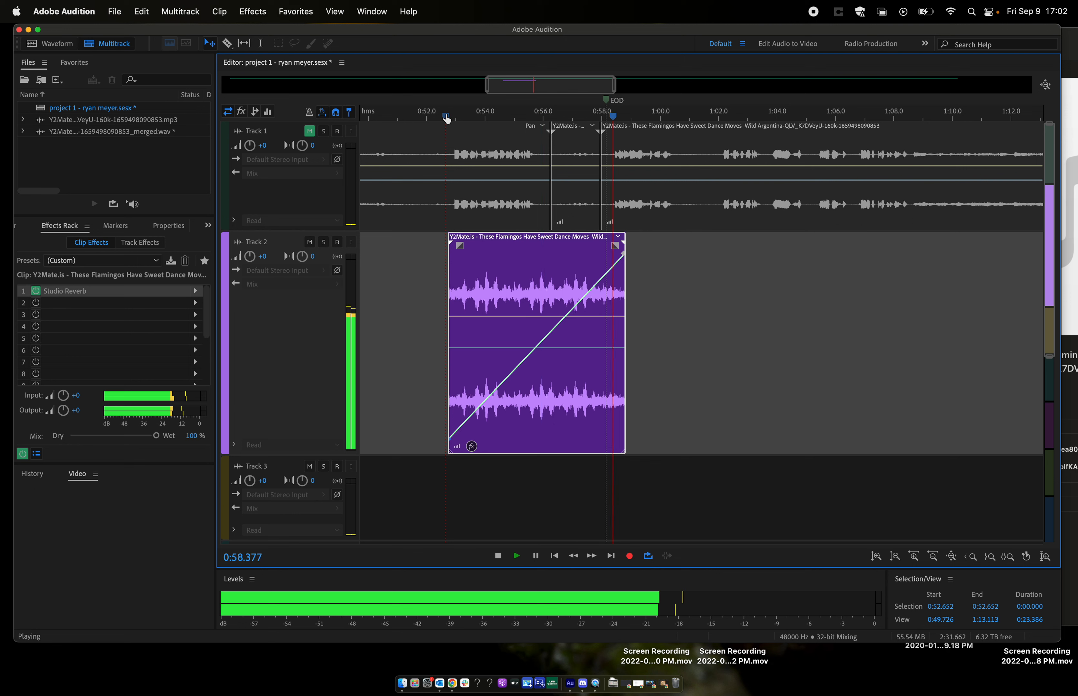
{"action": "key", "text": "space"}
{"action": "left_click_drag", "start_coordinate": [447, 115], "coordinate": [452, 116]}
{"action": "key", "text": "space"}
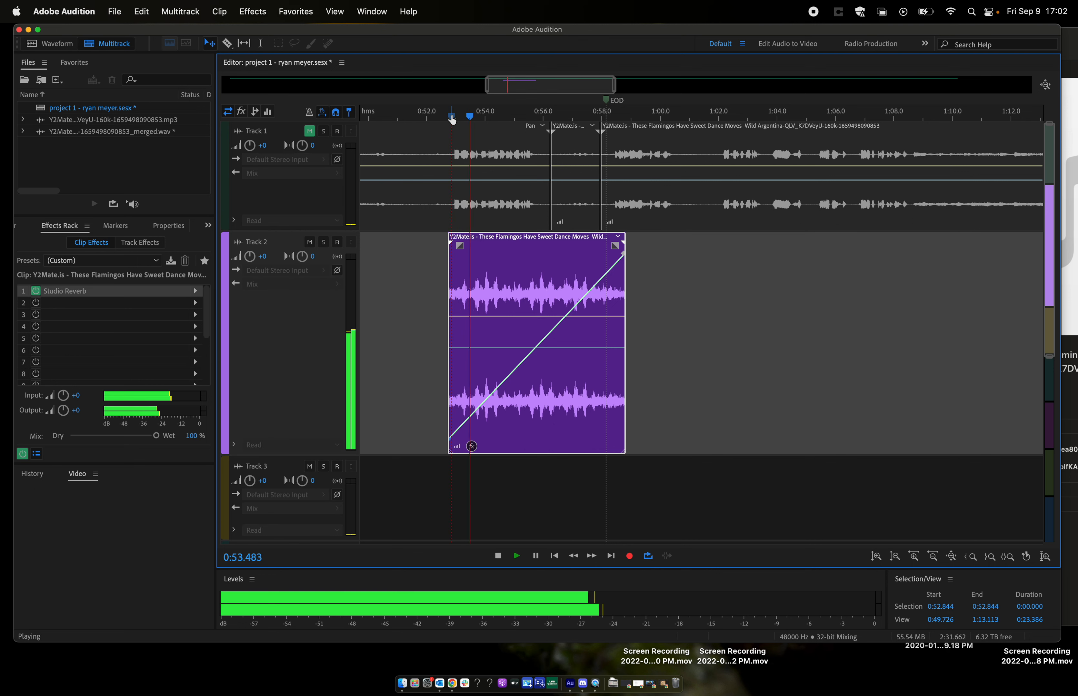
{"action": "key", "text": "space"}
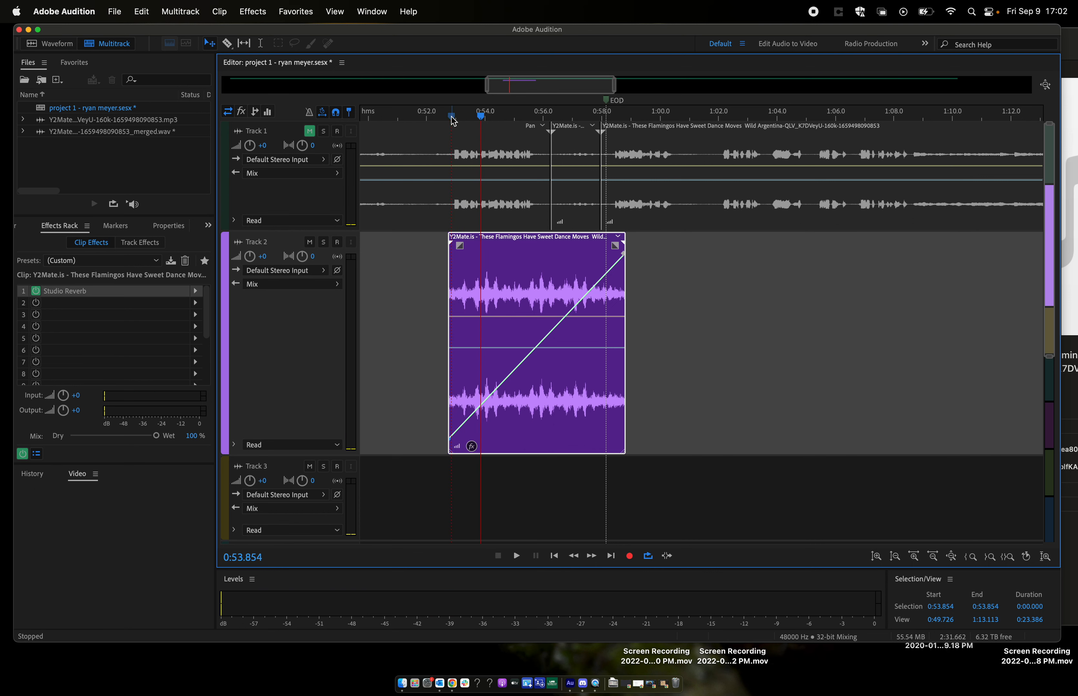
{"action": "left_click", "coordinate": [451, 119]}
{"action": "key", "text": "space"}
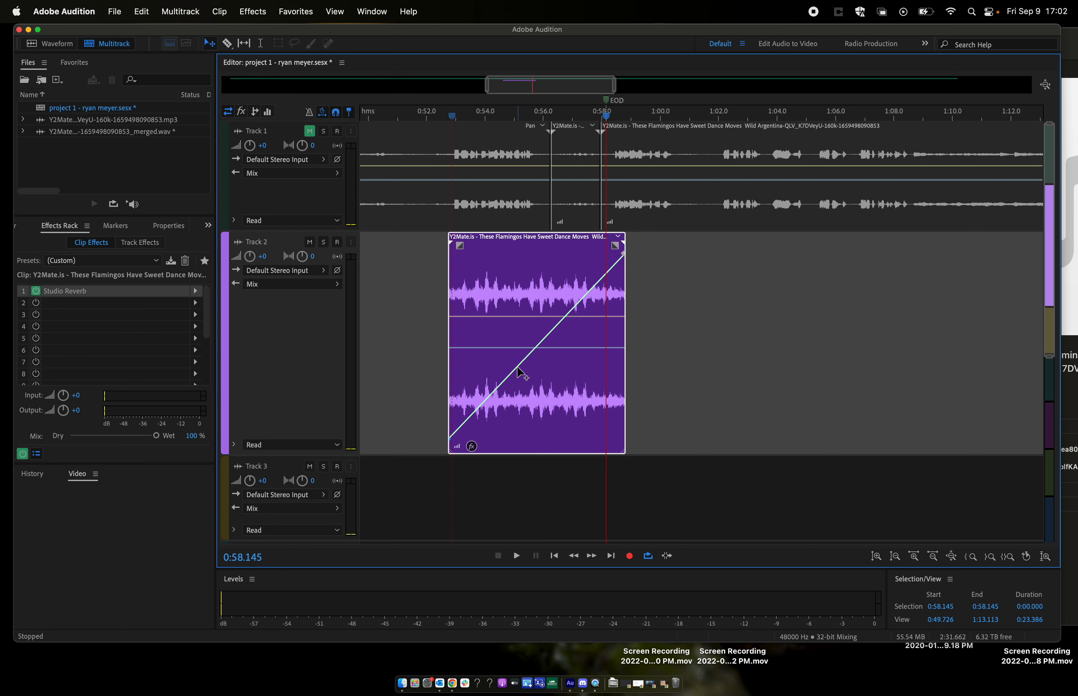
- Add two envelope keyframes so the dry level stays low until about 0:55.7 and rises steeply to high by about 0:56.2
{"action": "left_click", "coordinate": [538, 343]}
{"action": "left_click_drag", "start_coordinate": [538, 343], "coordinate": [525, 432]}
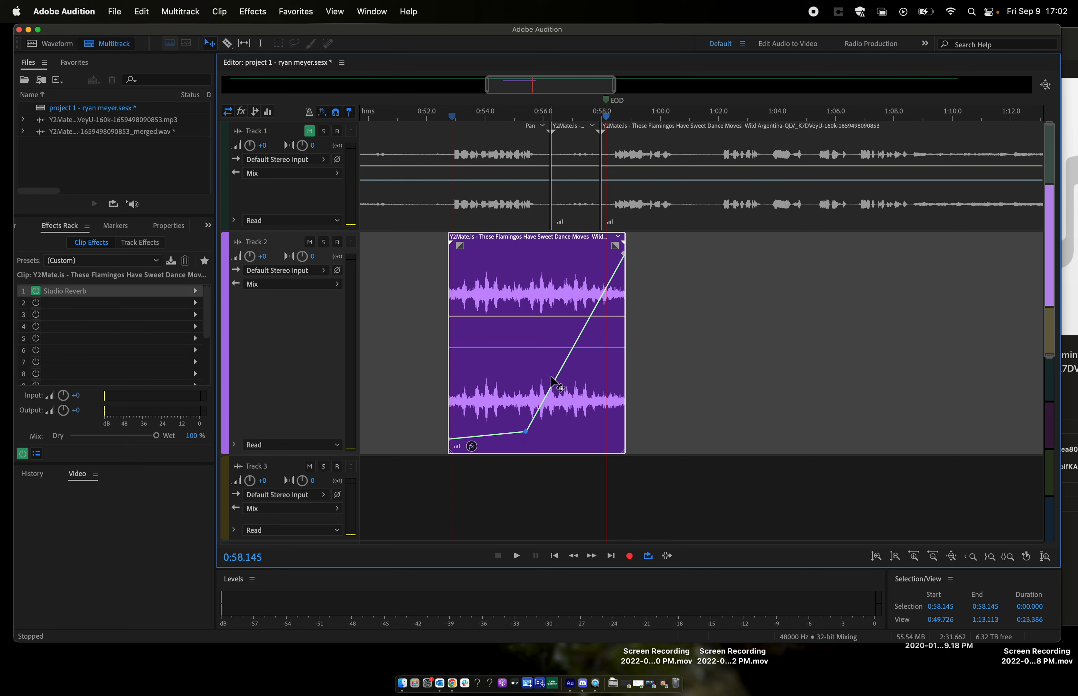
{"action": "left_click", "coordinate": [577, 340]}
{"action": "left_click_drag", "start_coordinate": [577, 340], "coordinate": [551, 261]}
{"action": "left_click_drag", "start_coordinate": [527, 433], "coordinate": [535, 437]}
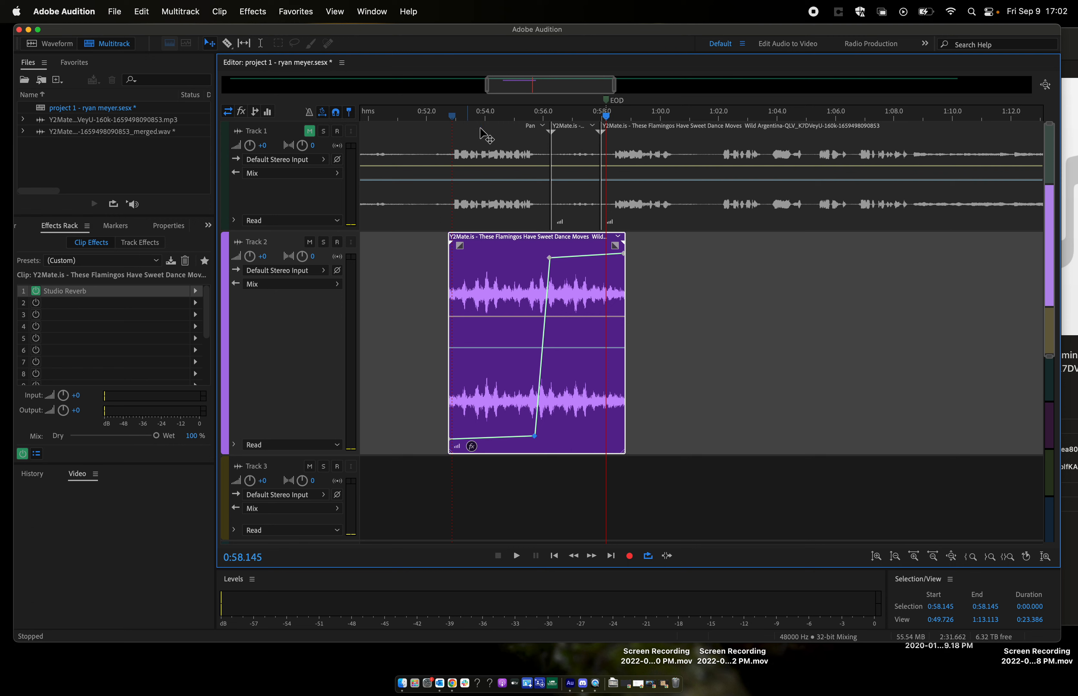
- Play the Track 2 clip from about 0:53.1 and from about 0:53.7 to hear the steep dry level rise
{"action": "left_click", "coordinate": [458, 117]}
{"action": "key", "text": "space"}
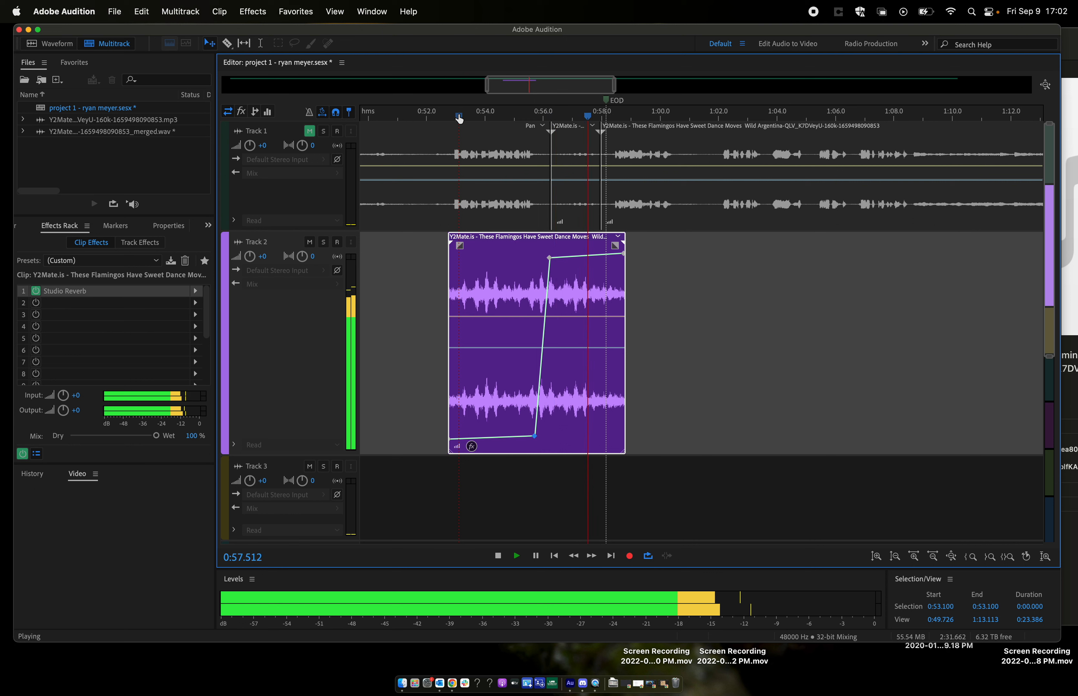
{"action": "key", "text": "space"}
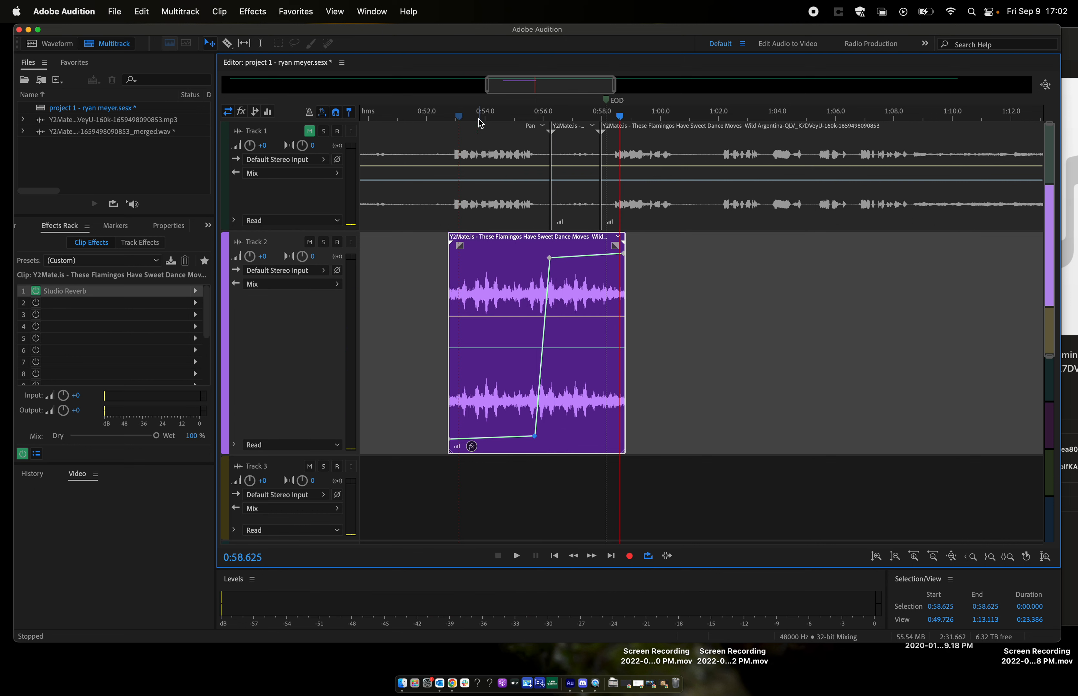
{"action": "left_click", "coordinate": [477, 116]}
{"action": "key", "text": "space"}
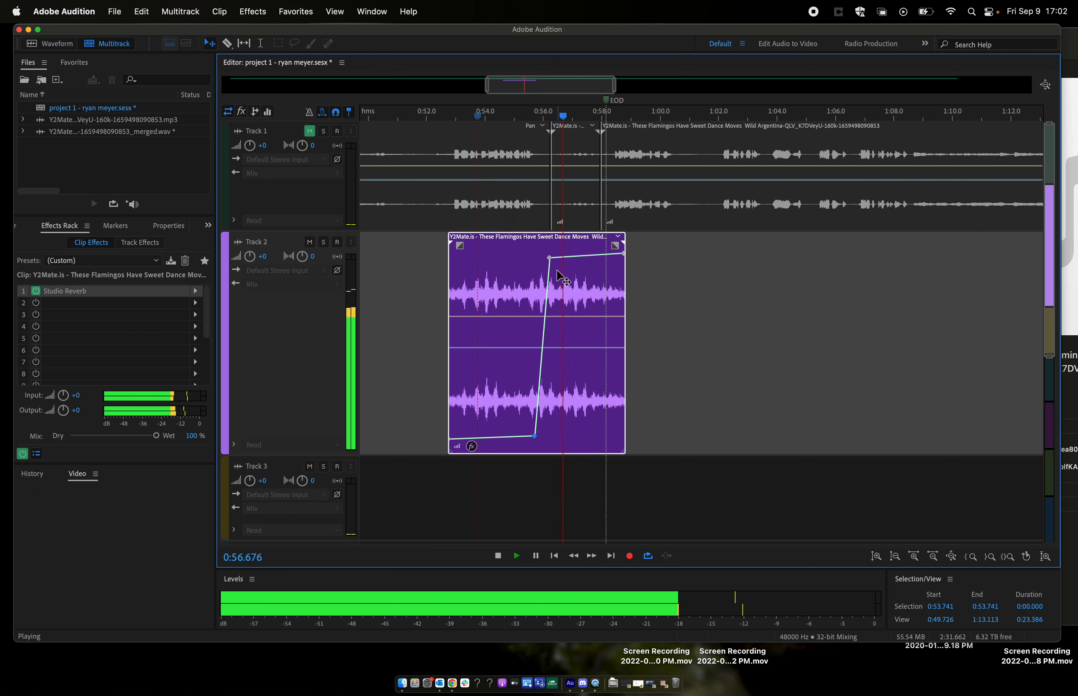
{"action": "key", "text": "space"}
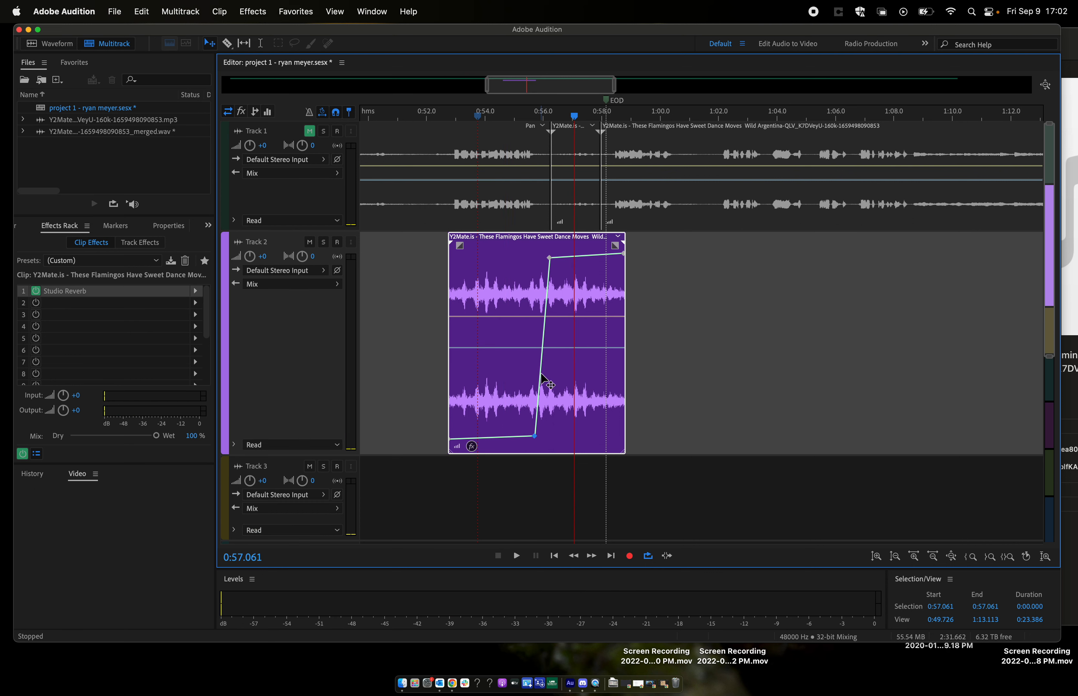
- Reshape the Dry Output Level envelope into a zigzag with peaks at about 0:53.5 and 0:56.3 and dips at about 0:55 and 0:57.5
{"action": "mouse_move", "coordinate": [535, 437]}
{"action": "left_mouse_down"}
{"action": "mouse_move", "coordinate": [525, 439]}
{"action": "mouse_move", "coordinate": [531, 427]}
{"action": "left_mouse_up"}
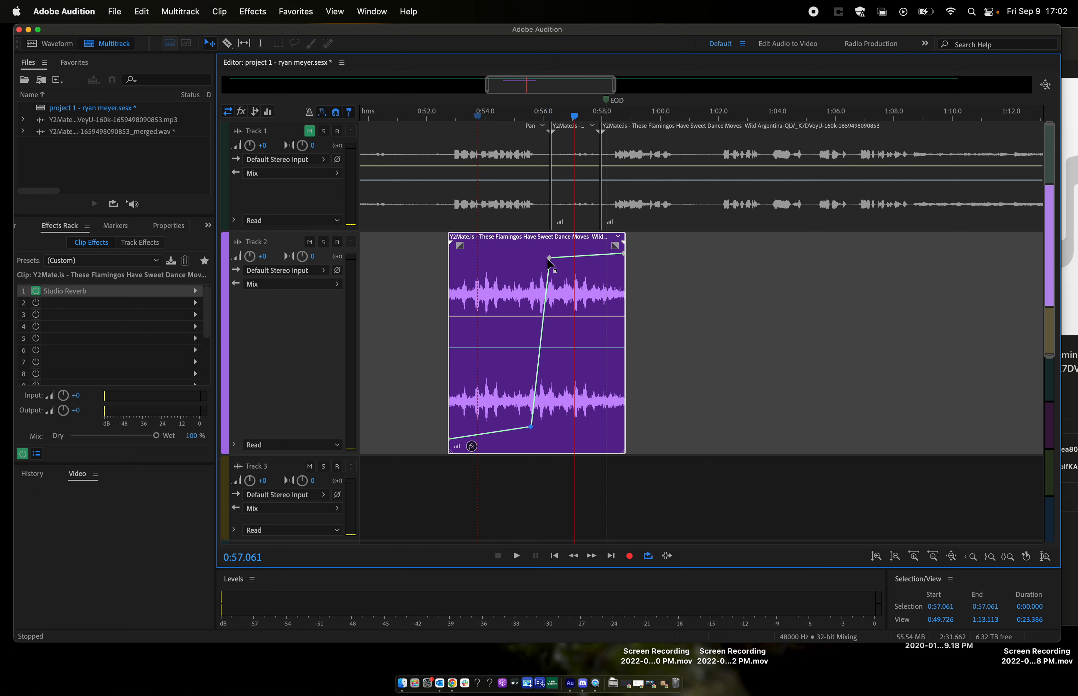
{"action": "left_click_drag", "start_coordinate": [548, 258], "coordinate": [549, 265]}
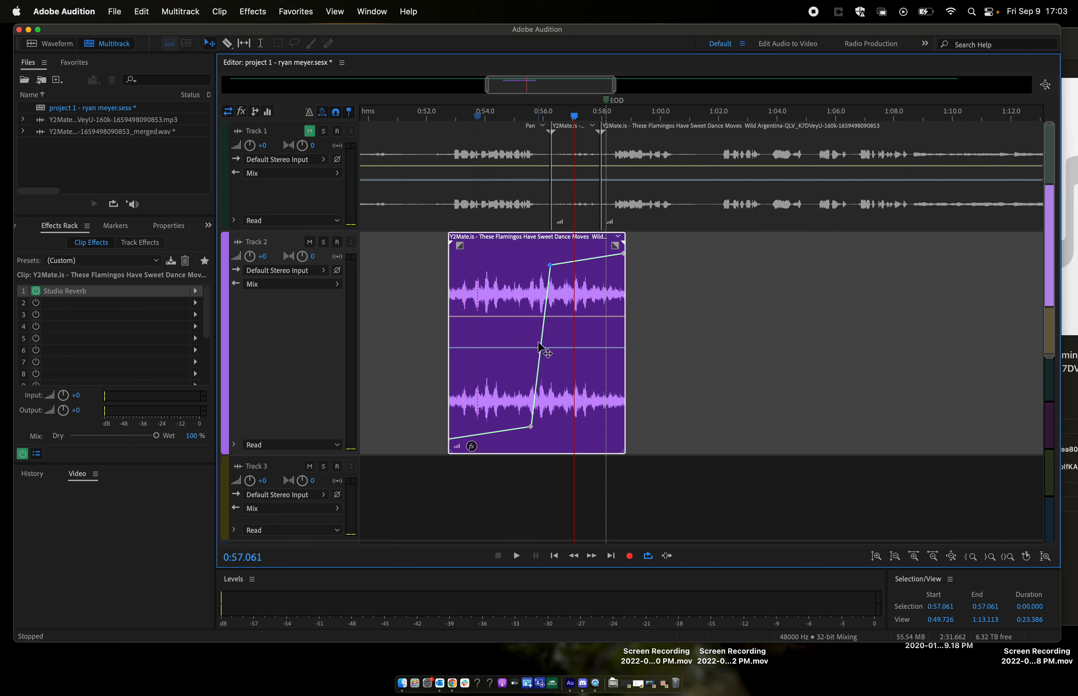
{"action": "left_click_drag", "start_coordinate": [541, 342], "coordinate": [586, 362]}
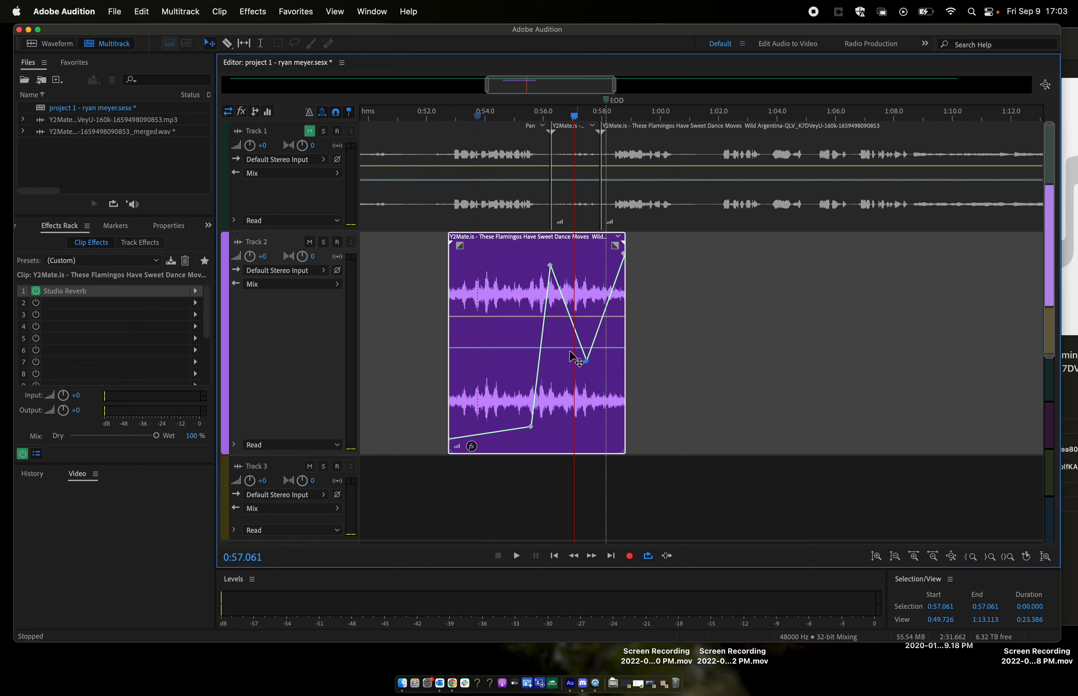
{"action": "mouse_move", "coordinate": [533, 419]}
{"action": "left_mouse_down"}
{"action": "mouse_move", "coordinate": [505, 392]}
{"action": "mouse_move", "coordinate": [536, 396]}
{"action": "mouse_move", "coordinate": [539, 432]}
{"action": "mouse_move", "coordinate": [486, 377]}
{"action": "mouse_move", "coordinate": [480, 339]}
{"action": "mouse_move", "coordinate": [518, 330]}
{"action": "mouse_move", "coordinate": [516, 415]}
{"action": "left_mouse_up"}
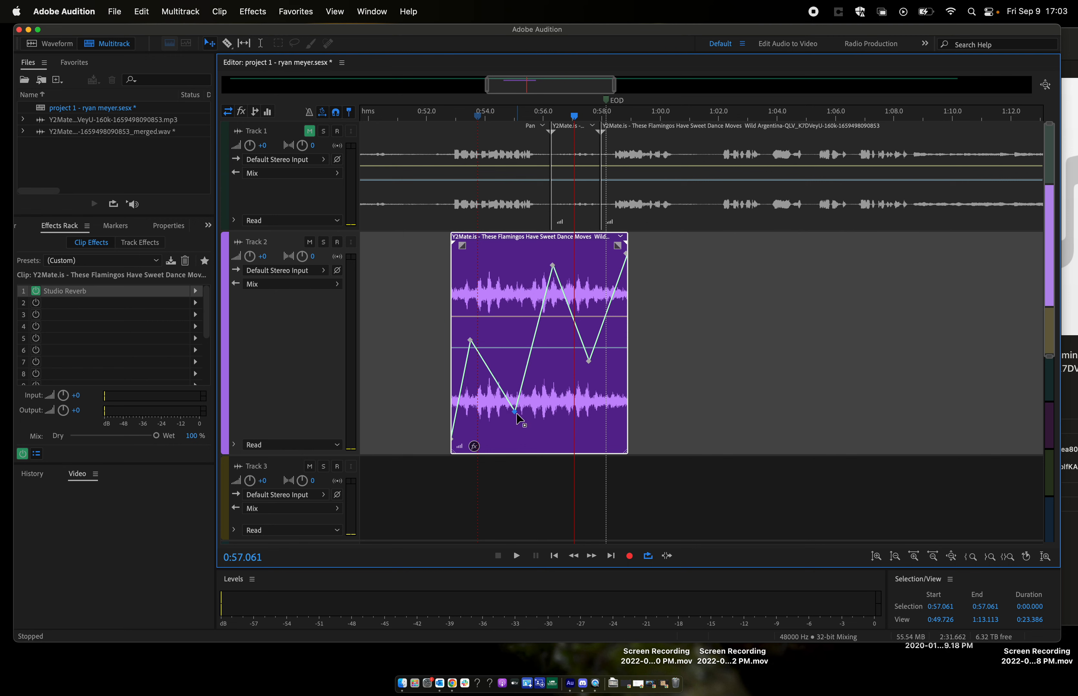
- Play the Track 2 clip from its start at about 0:52.9 to hear the zigzag dry level
{"action": "left_click", "coordinate": [452, 117]}
{"action": "key", "text": "space"}
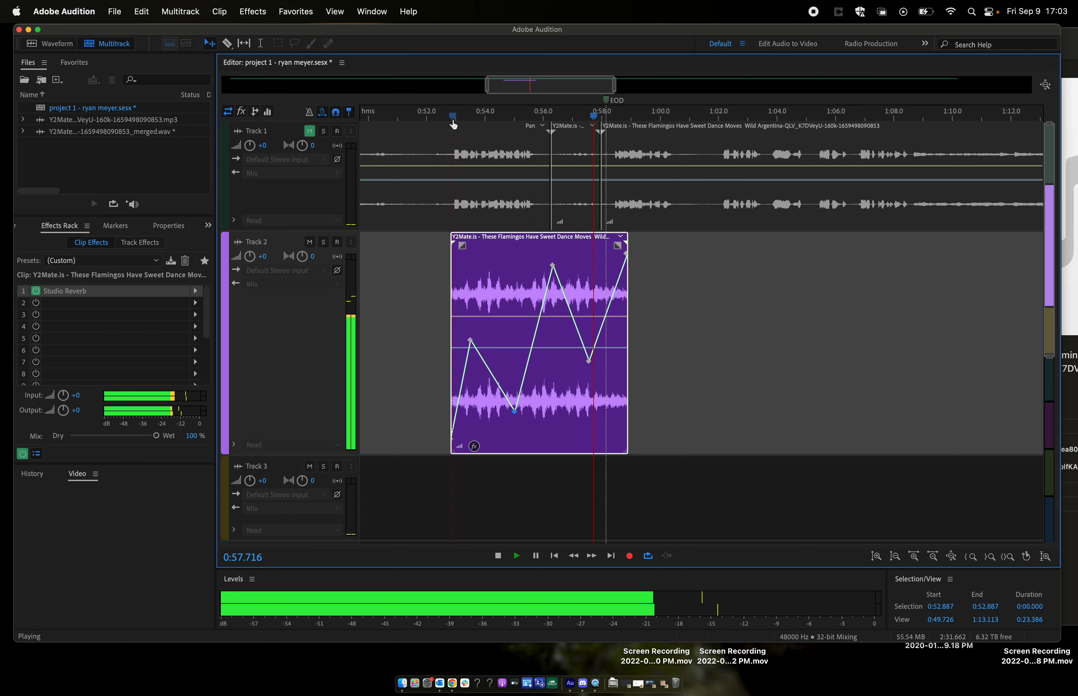
{"action": "key", "text": "space"}
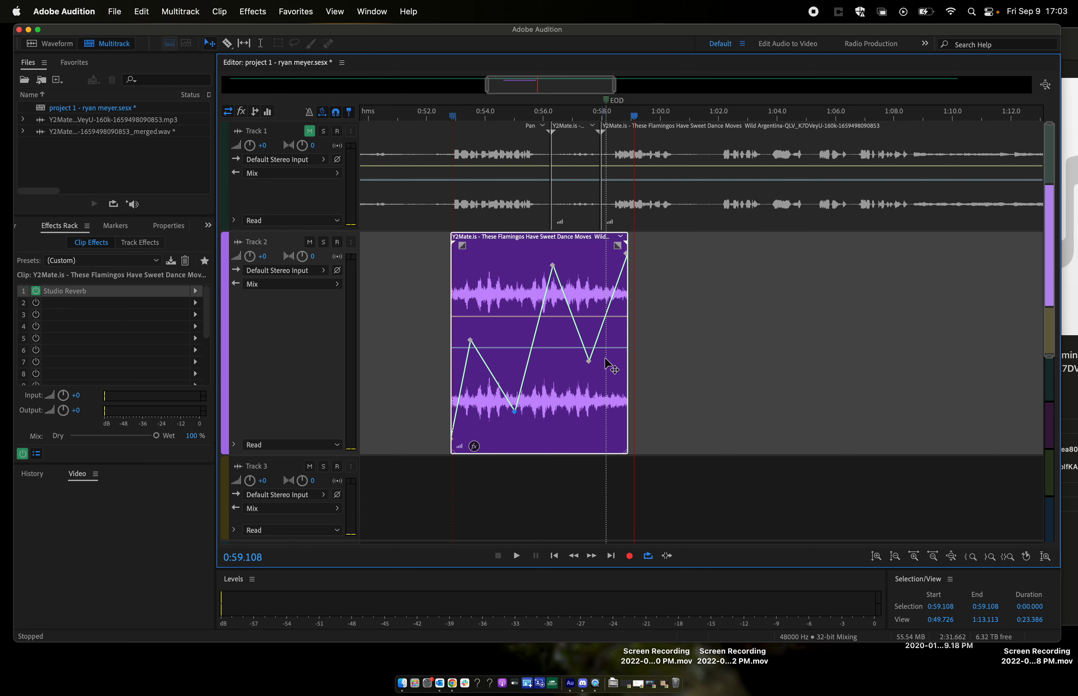
- Add a Parametric Equalizer to the second effect slot of the Track 2 clip and close its settings
{"action": "left_click", "coordinate": [194, 303]}
{"action": "mouse_move", "coordinate": [301, 365]}
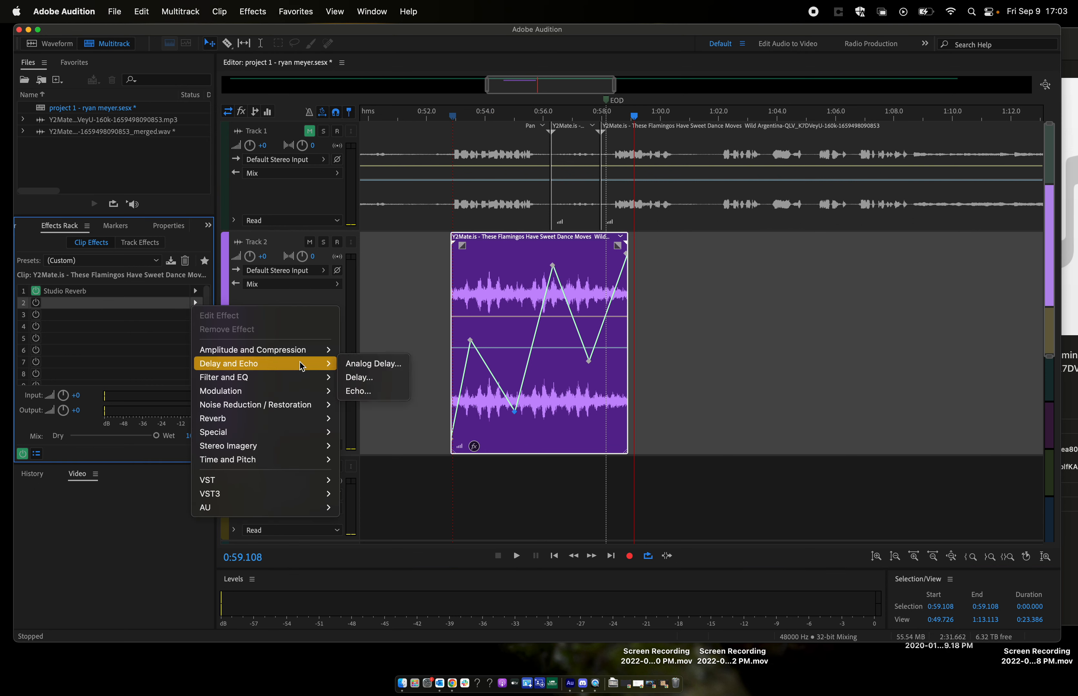
{"action": "mouse_move", "coordinate": [272, 377]}
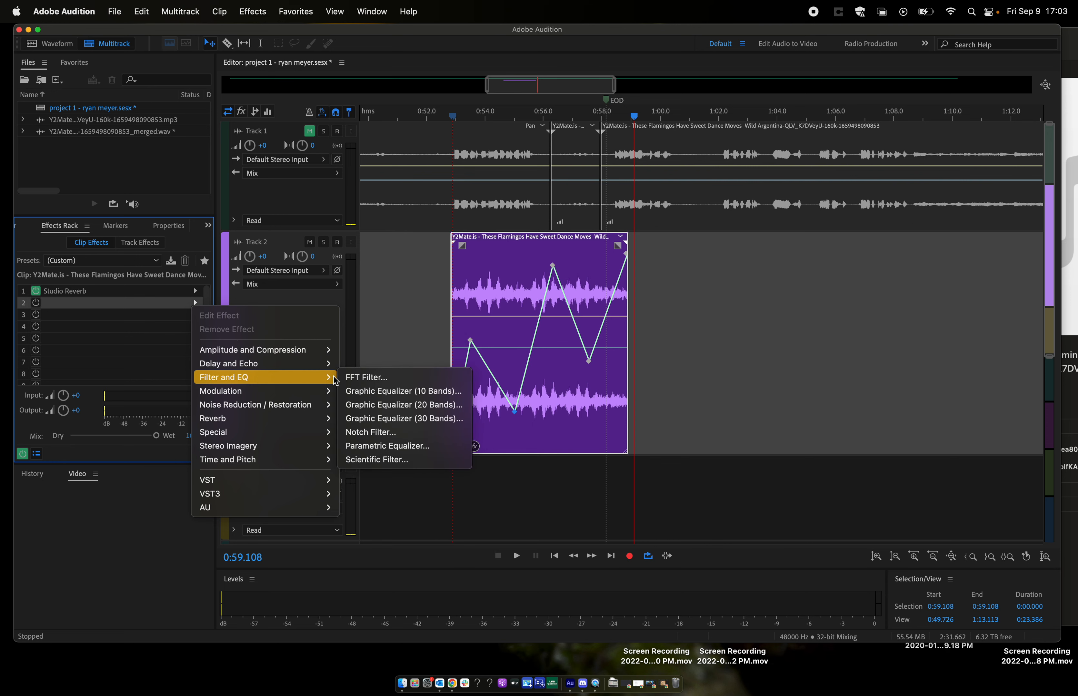
{"action": "left_click", "coordinate": [400, 446]}
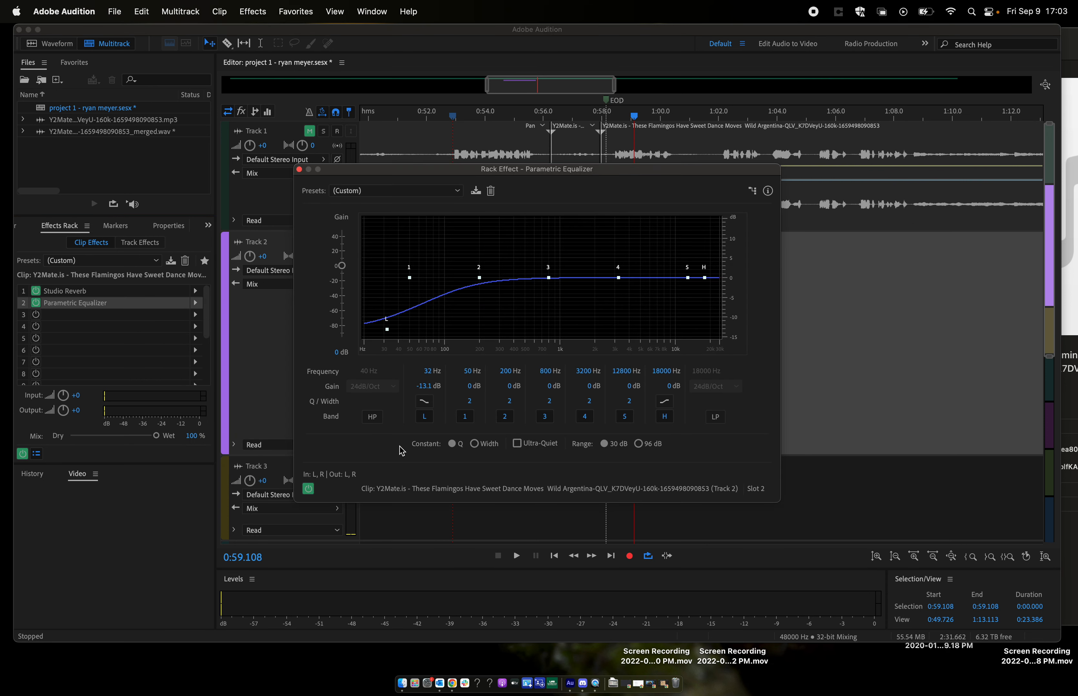
{"action": "left_click_drag", "start_coordinate": [604, 173], "coordinate": [897, 183]}
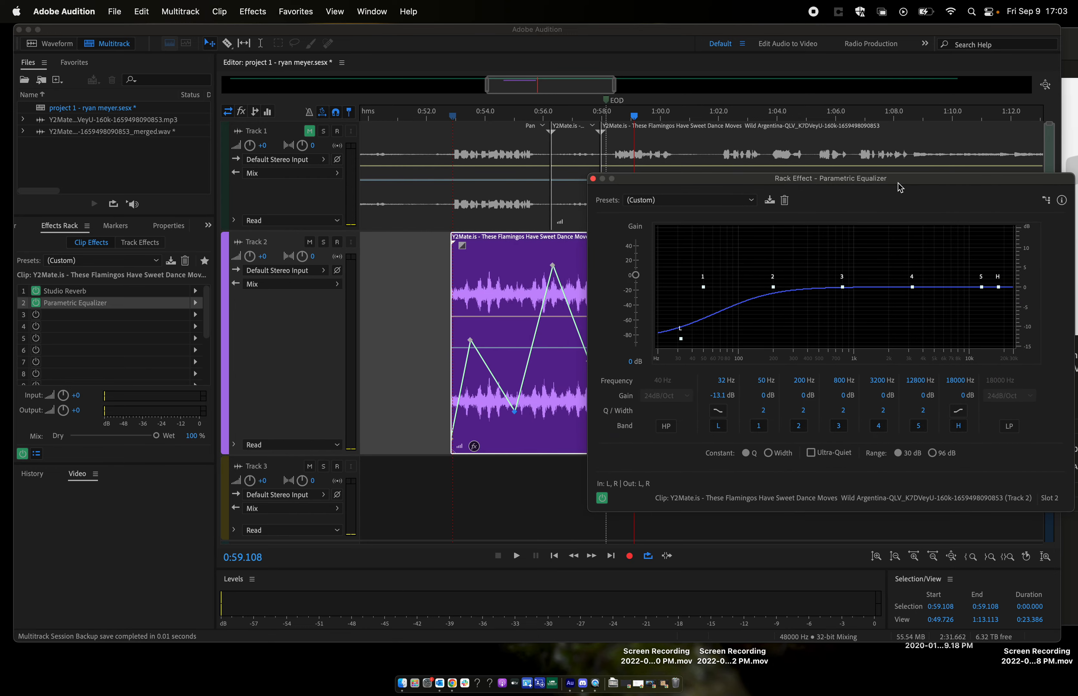
{"action": "left_click_drag", "start_coordinate": [758, 181], "coordinate": [805, 166]}
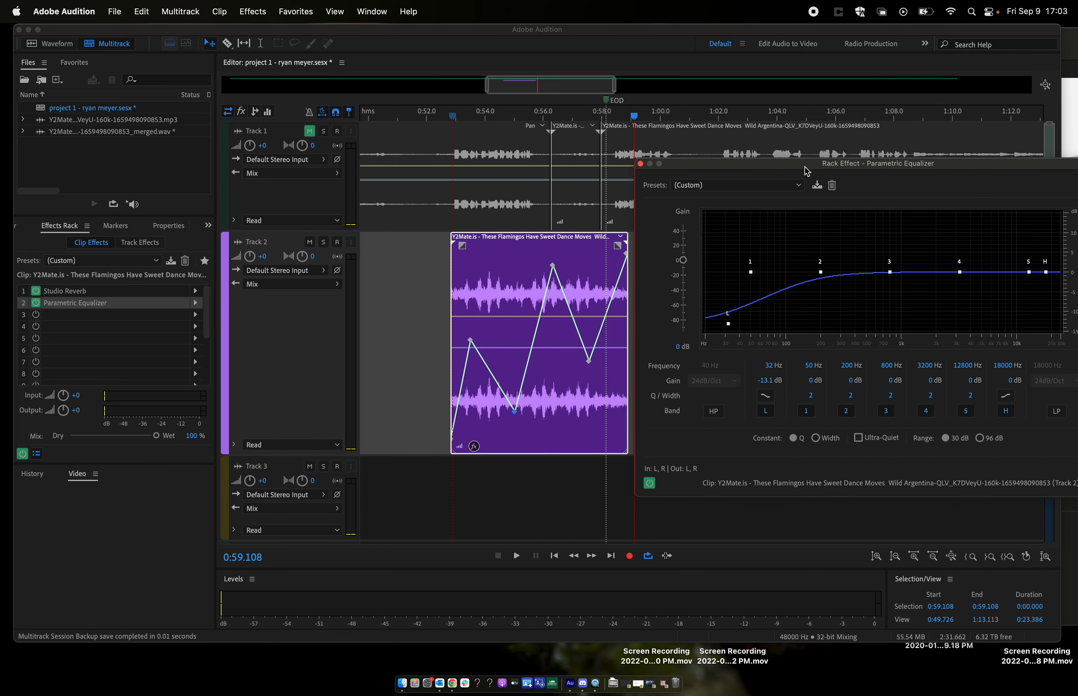
{"action": "left_click", "coordinate": [766, 395]}
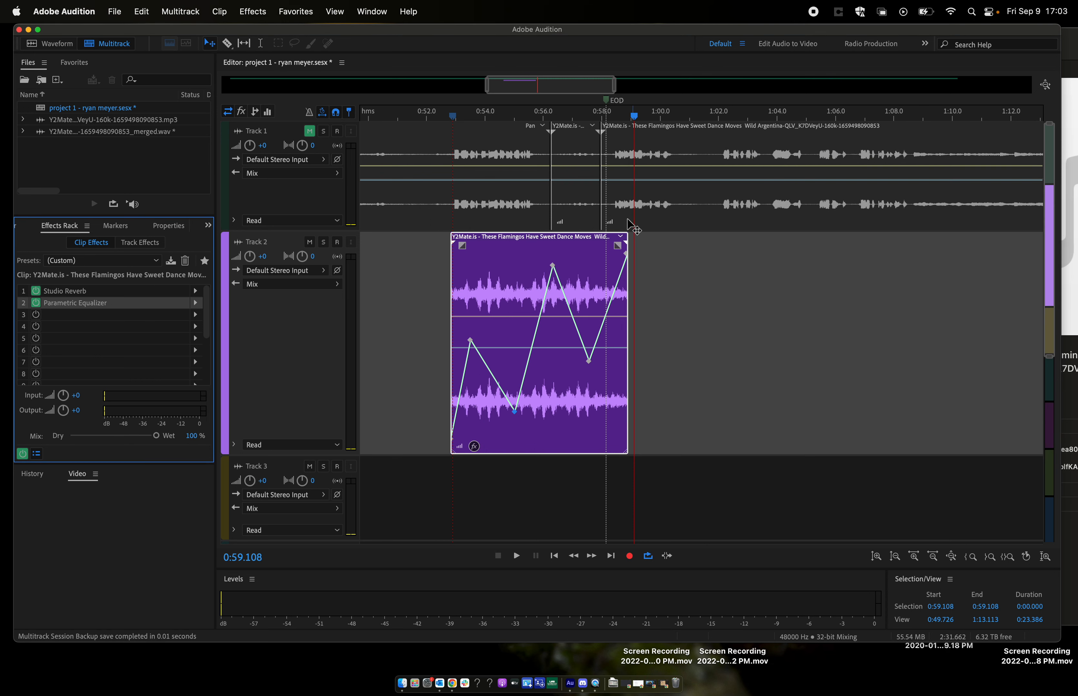
{"action": "left_click", "coordinate": [640, 164]}
- Show the equalizer's Low Shelf Frequency envelope and keyframe it from the minimum at about 0:54.9 up to the top at about 0:56.5
{"action": "left_click", "coordinate": [622, 240]}
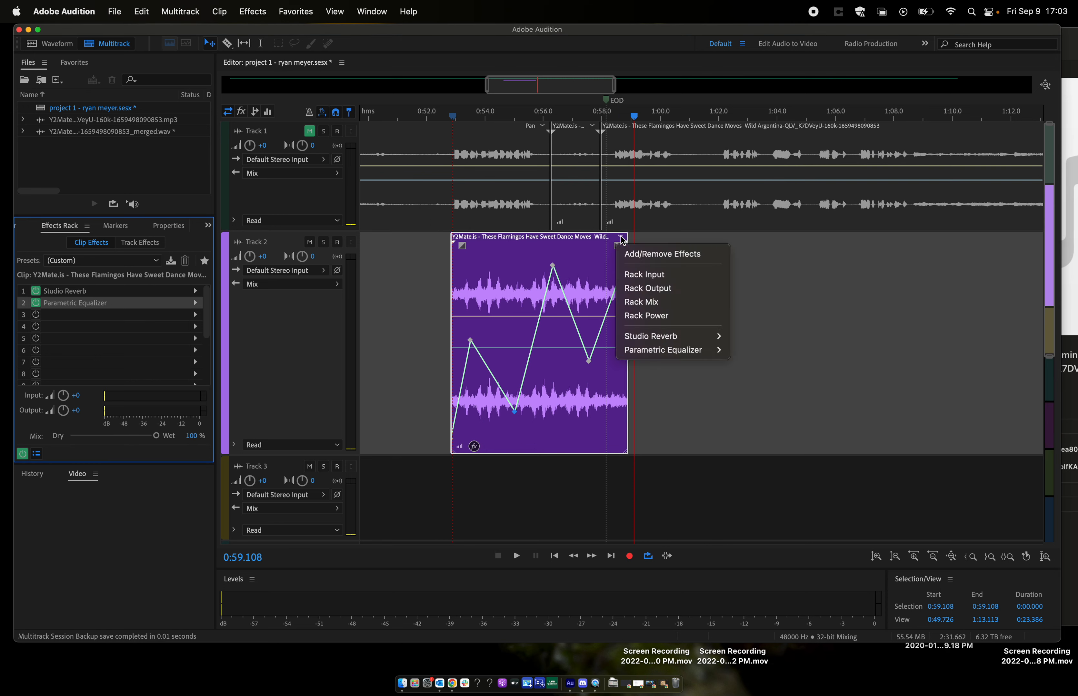
{"action": "mouse_move", "coordinate": [690, 355]}
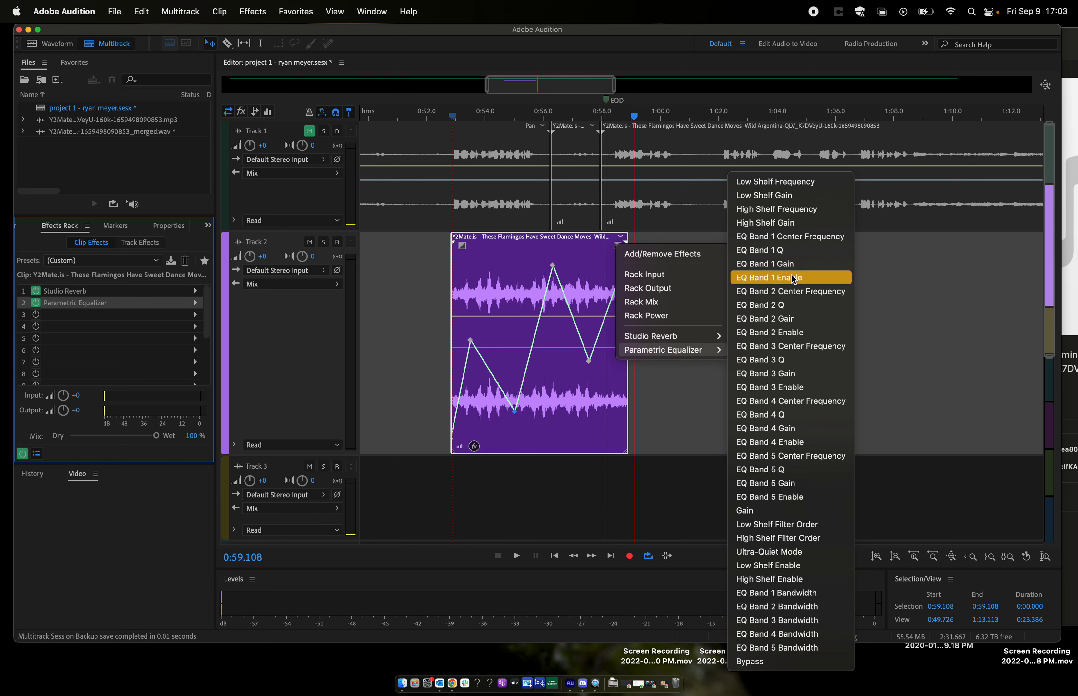
{"action": "left_click", "coordinate": [800, 182]}
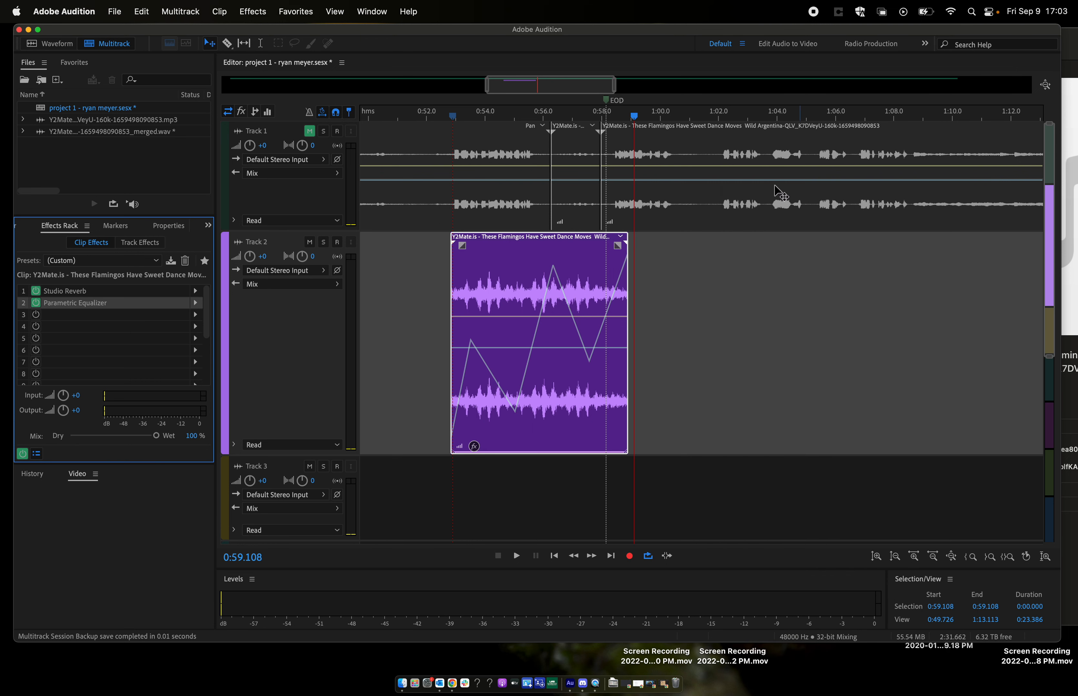
{"action": "left_click", "coordinate": [513, 458]}
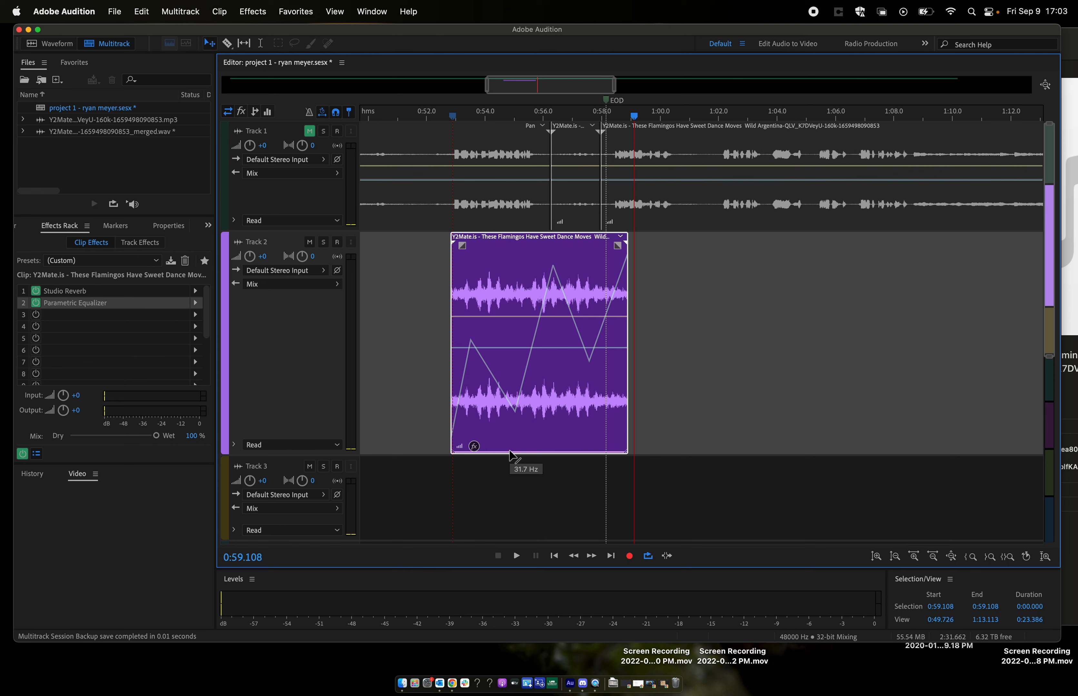
{"action": "left_click_drag", "start_coordinate": [542, 453], "coordinate": [559, 229]}
- Play the Track 2 clip from about 0:53.1 and again from about 0:53.4 to hear the low shelf sweep
{"action": "left_click", "coordinate": [460, 110]}
{"action": "key", "text": "space"}
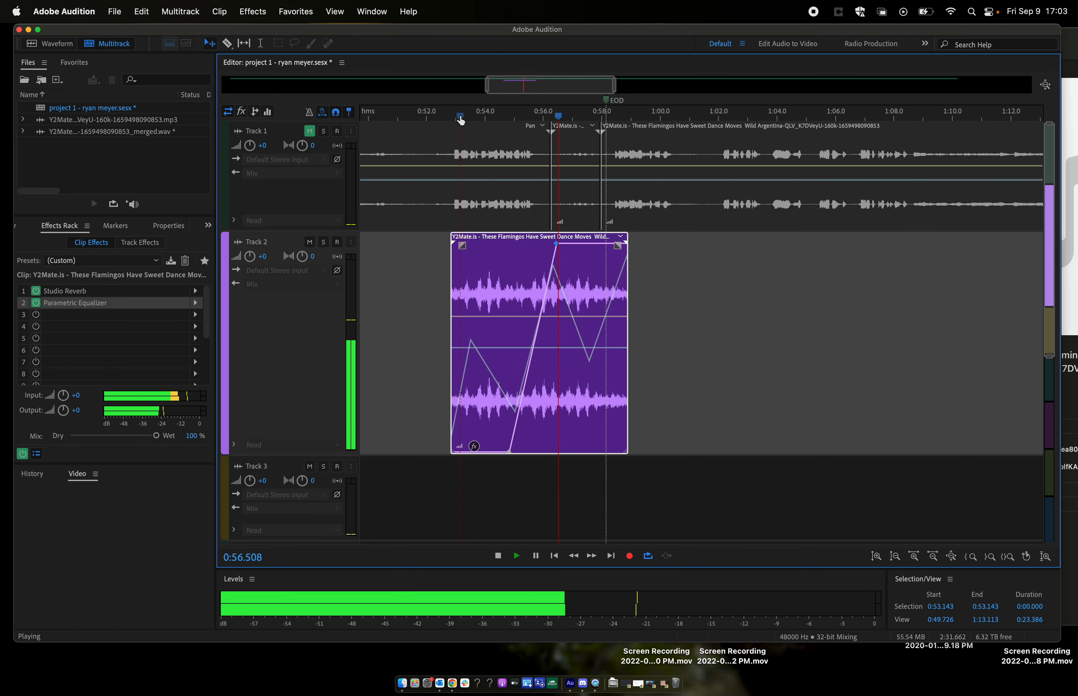
{"action": "key", "text": "space"}
{"action": "left_click", "coordinate": [467, 116]}
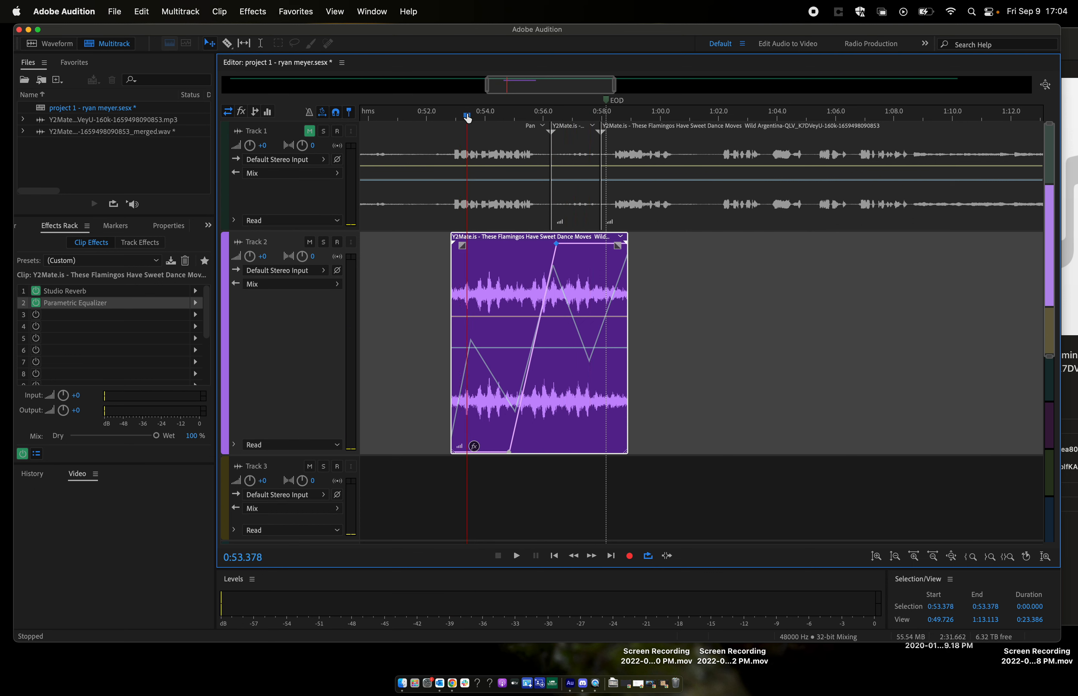
{"action": "key", "text": "space"}
- Raise the lower Low Shelf Frequency keyframe, play from about 0:53.2, and move it back down to slightly above the minimum
{"action": "left_click_drag", "start_coordinate": [511, 457], "coordinate": [506, 409]}
{"action": "left_click", "coordinate": [462, 119]}
{"action": "key", "text": "space"}
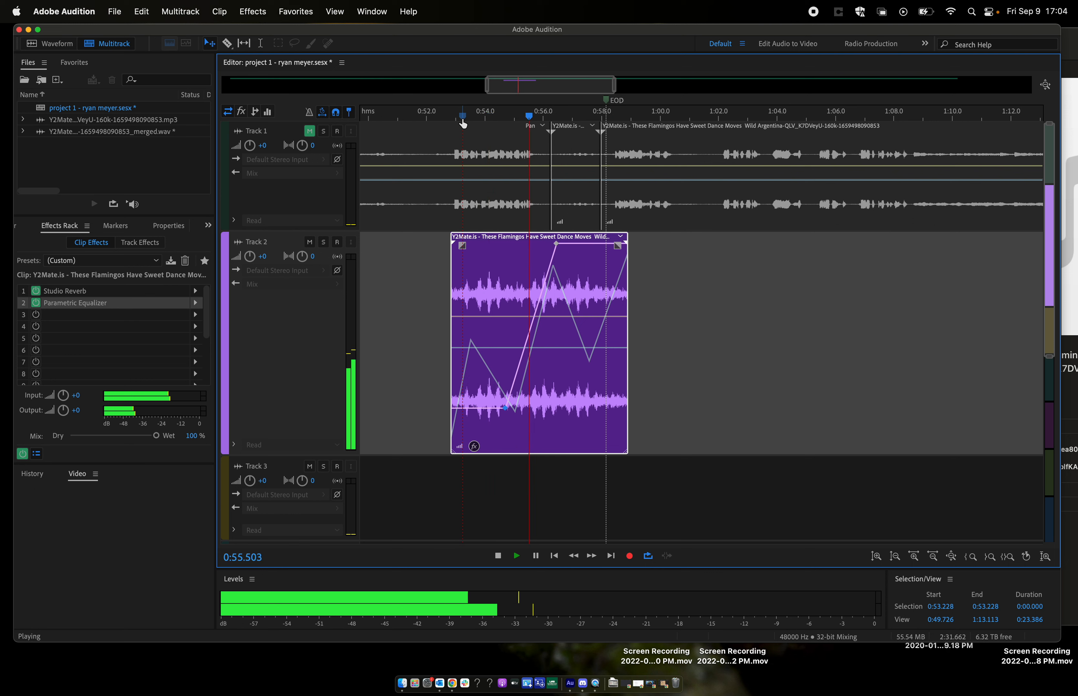
{"action": "key", "text": "space"}
{"action": "mouse_move", "coordinate": [505, 409]}
{"action": "left_mouse_down"}
{"action": "mouse_move", "coordinate": [506, 448]}
{"action": "mouse_move", "coordinate": [502, 425]}
{"action": "left_mouse_up"}
- Play Track 2 from about 0:53.4 to hear the adjusted low shelf envelope
{"action": "left_click", "coordinate": [468, 130]}
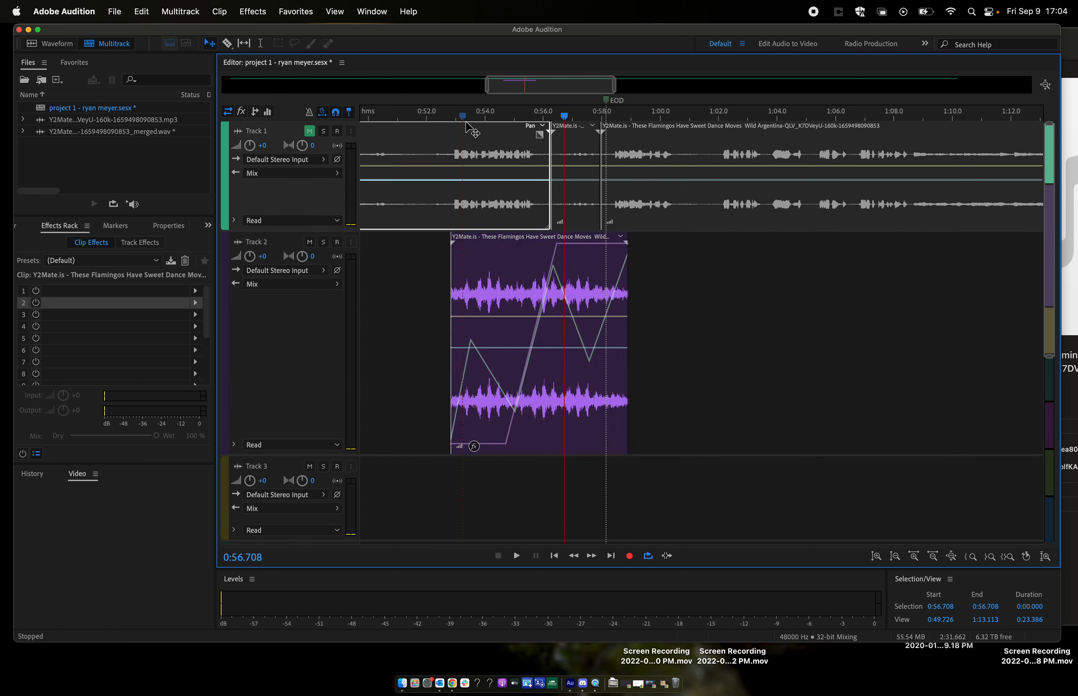
{"action": "key", "text": "space"}
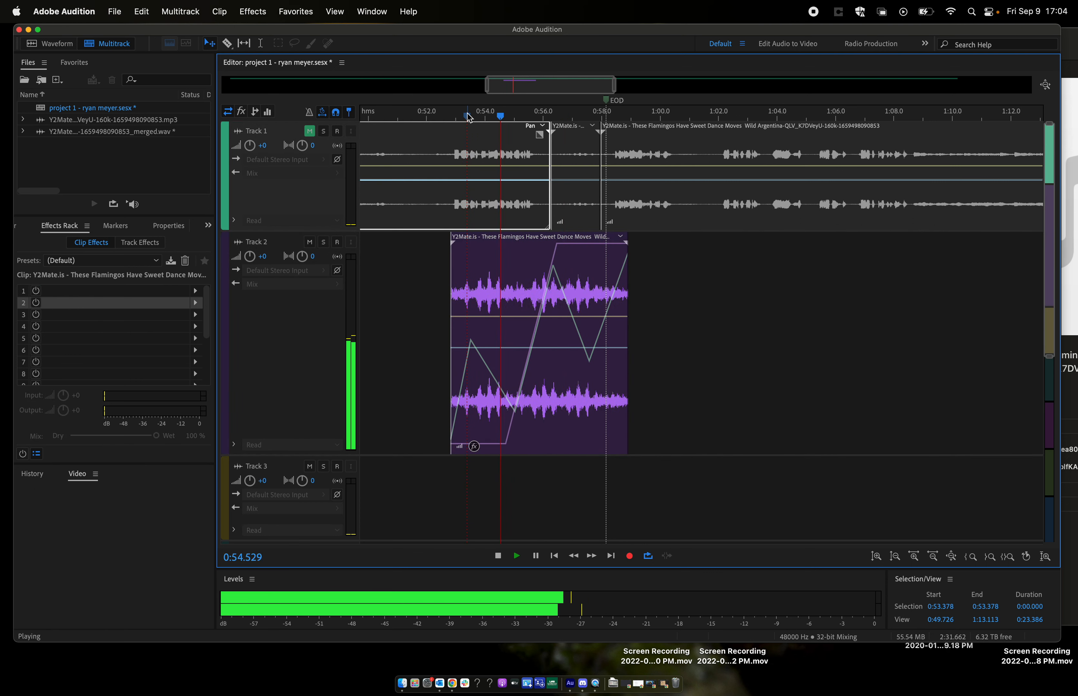
{"action": "key", "text": "space"}
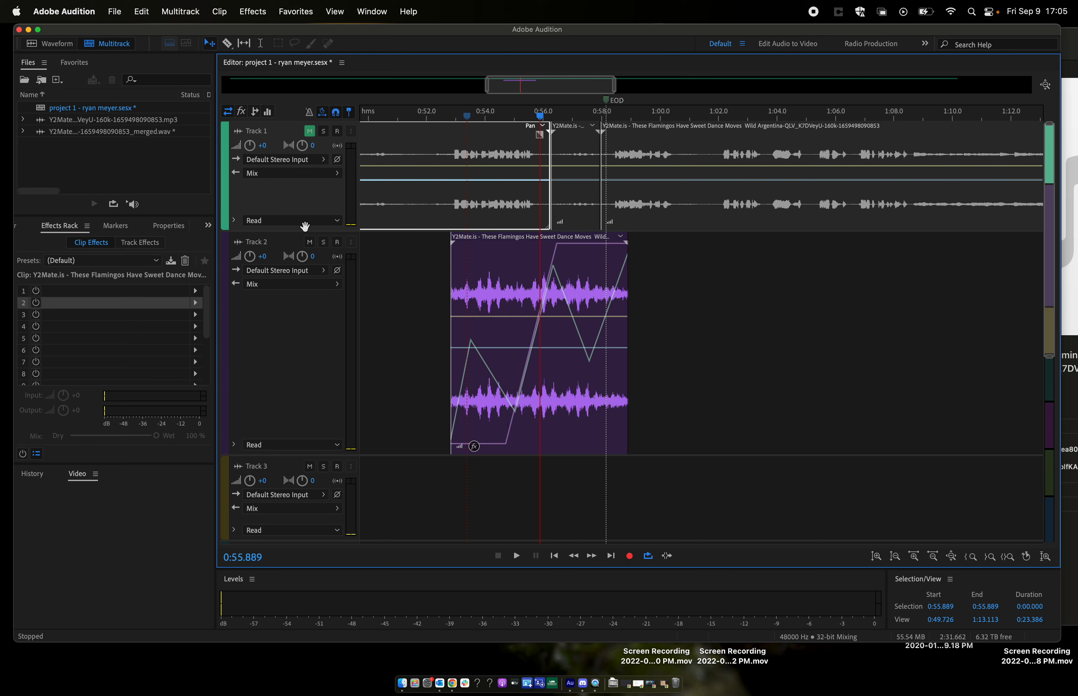
- Mute Track 2, unmute Track 1 and play the original recording from about 0:52.4
{"action": "left_click", "coordinate": [310, 243]}
{"action": "left_click", "coordinate": [309, 132]}
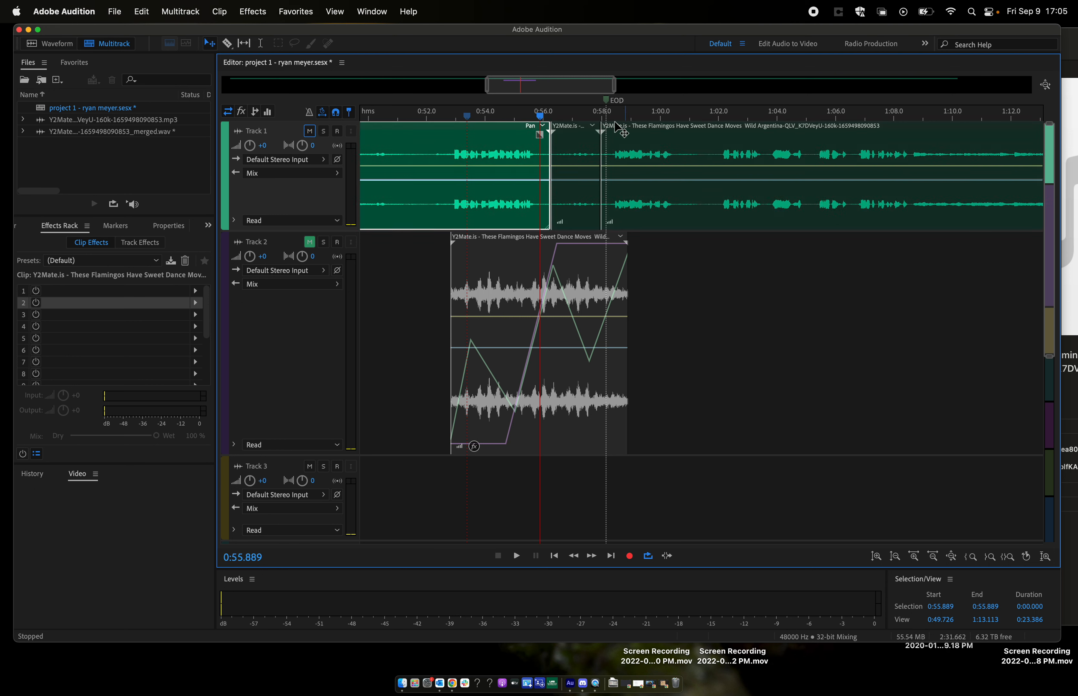
{"action": "left_click", "coordinate": [438, 119]}
{"action": "key", "text": "space"}
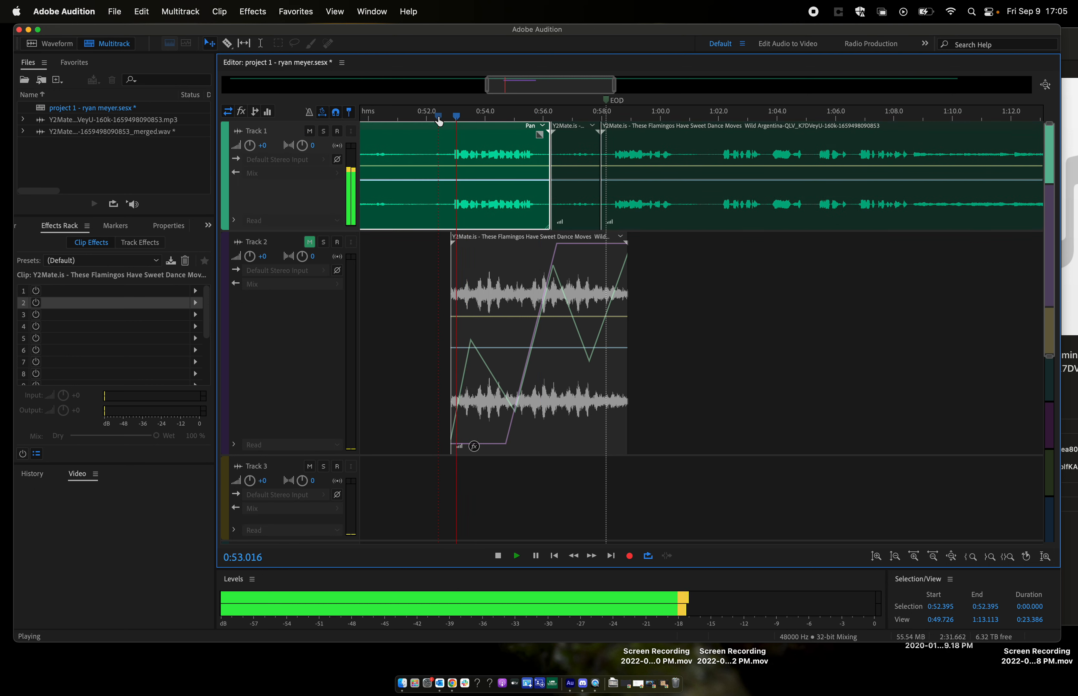
{"action": "key", "text": "space"}
- Play Track 1 from about 1:02, 1:22.5 and 1:01.9 to find another flamingo sound to extract
{"action": "left_click", "coordinate": [718, 116]}
{"action": "key", "text": "space"}
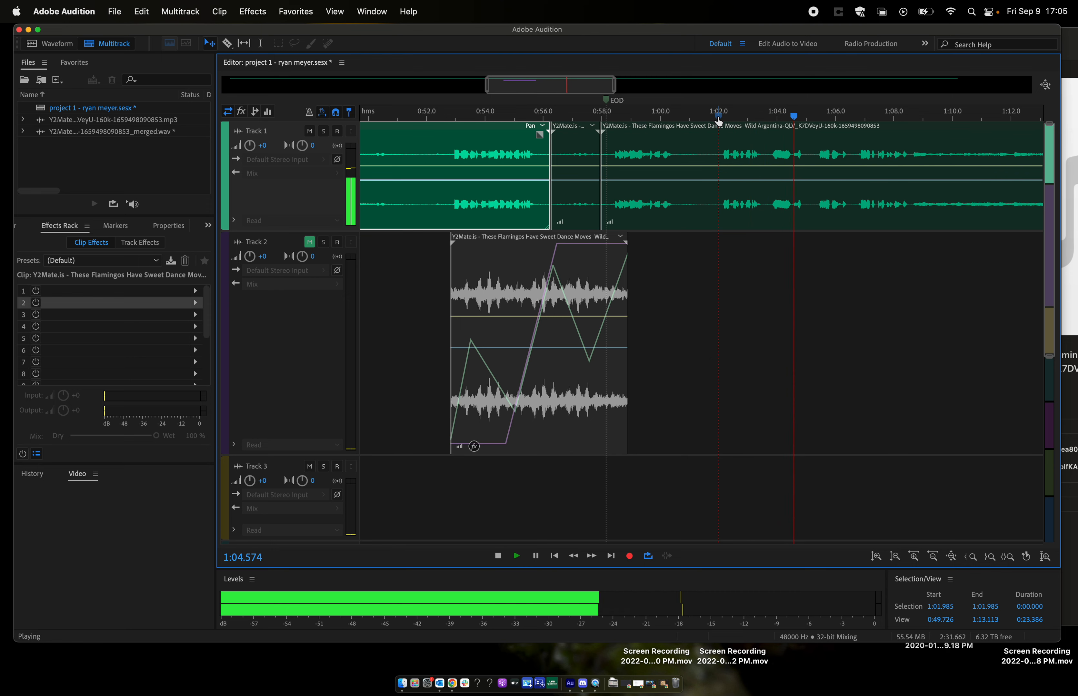
{"action": "key", "text": "space"}
{"action": "scroll", "coordinate": [772, 166], "scroll_direction": "down", "scroll_amount": 6}
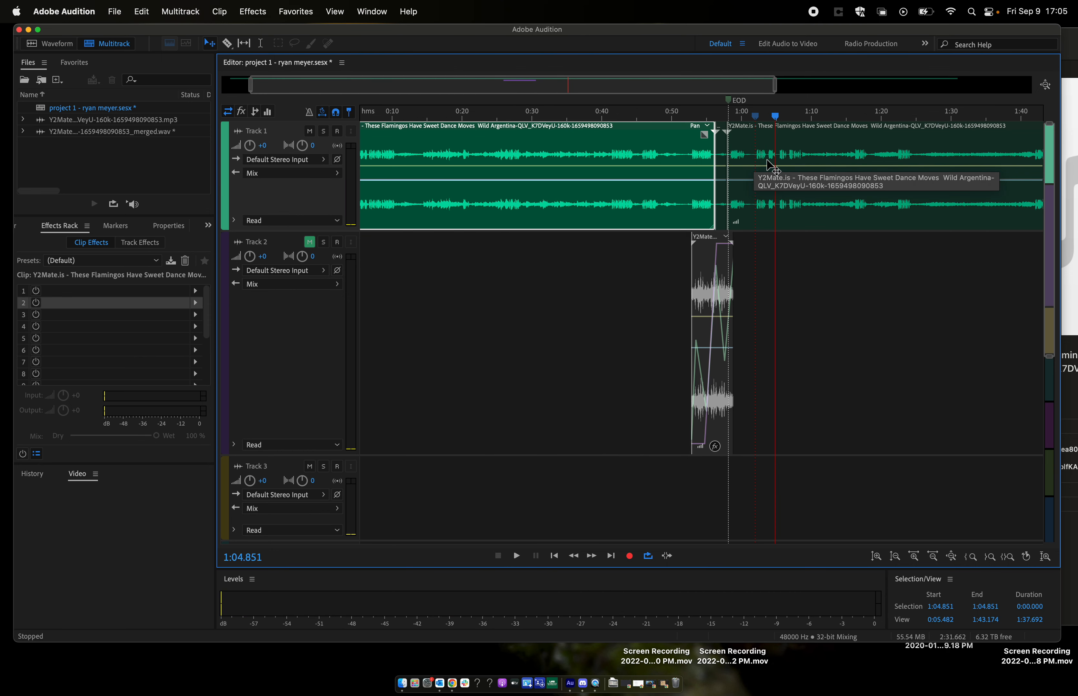
{"action": "left_click", "coordinate": [745, 116]}
{"action": "key", "text": "space"}
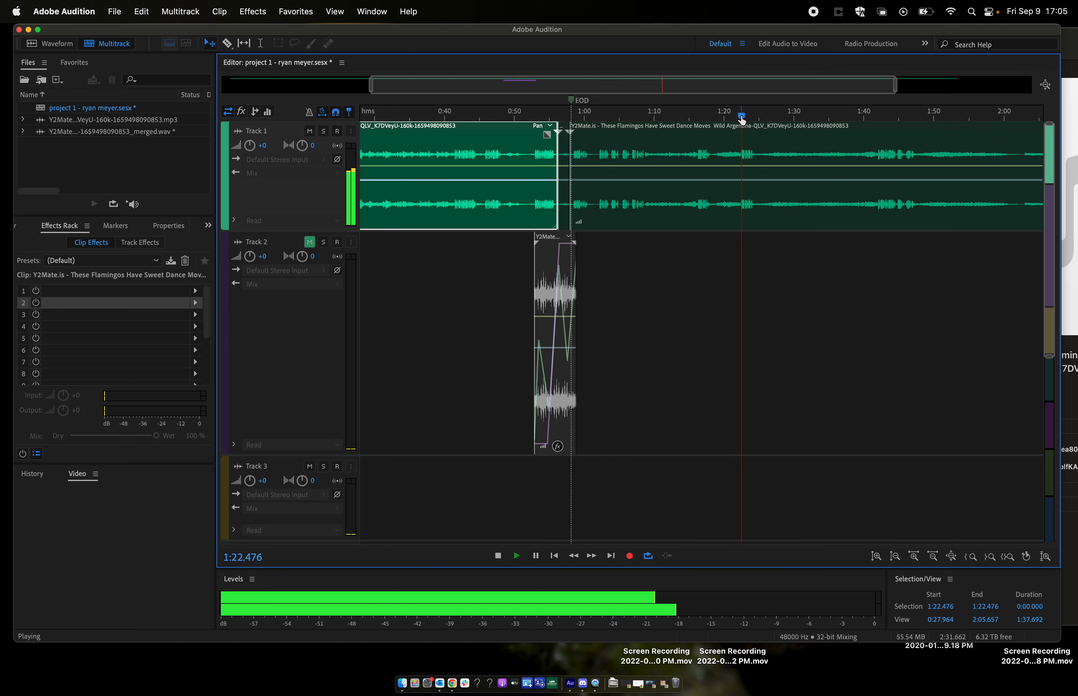
{"action": "key", "text": "space"}
{"action": "left_click", "coordinate": [598, 117]}
{"action": "key", "text": "space"}
{"action": "scroll", "coordinate": [602, 197], "scroll_direction": "up", "scroll_amount": 7}
{"action": "key", "text": "space"}
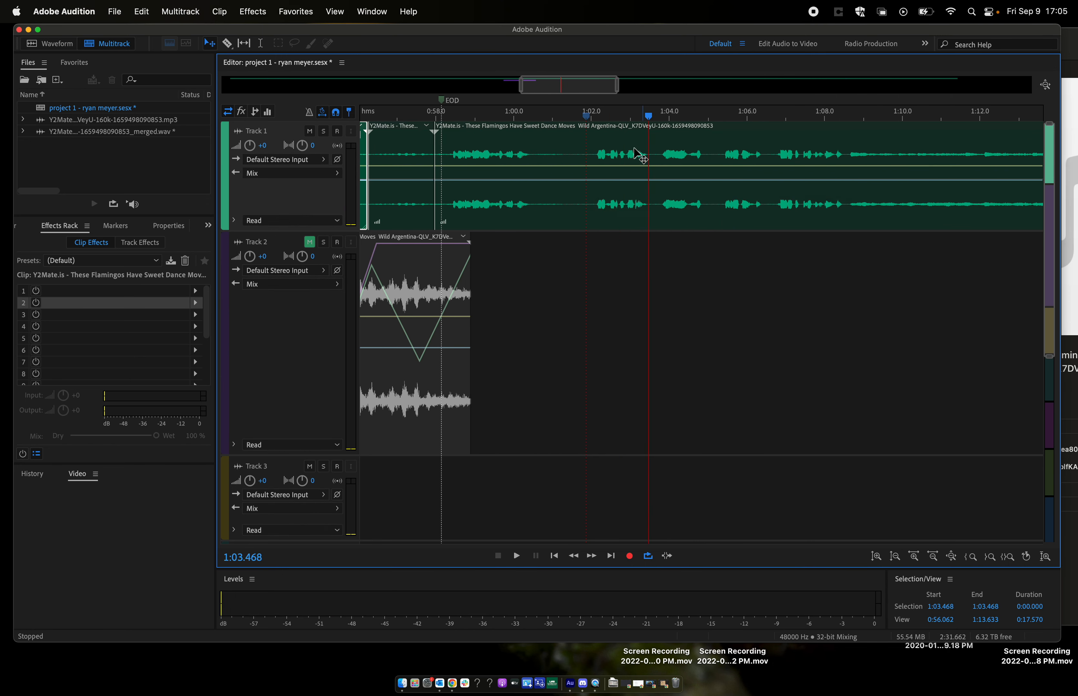
- Split the Track 1 clip at about 1:02.0 and 1:03.6 and move the piece between to Track 3, starting at about 1:01.4
{"action": "key", "text": "r"}
{"action": "left_click", "coordinate": [593, 136]}
{"action": "left_click", "coordinate": [652, 141]}
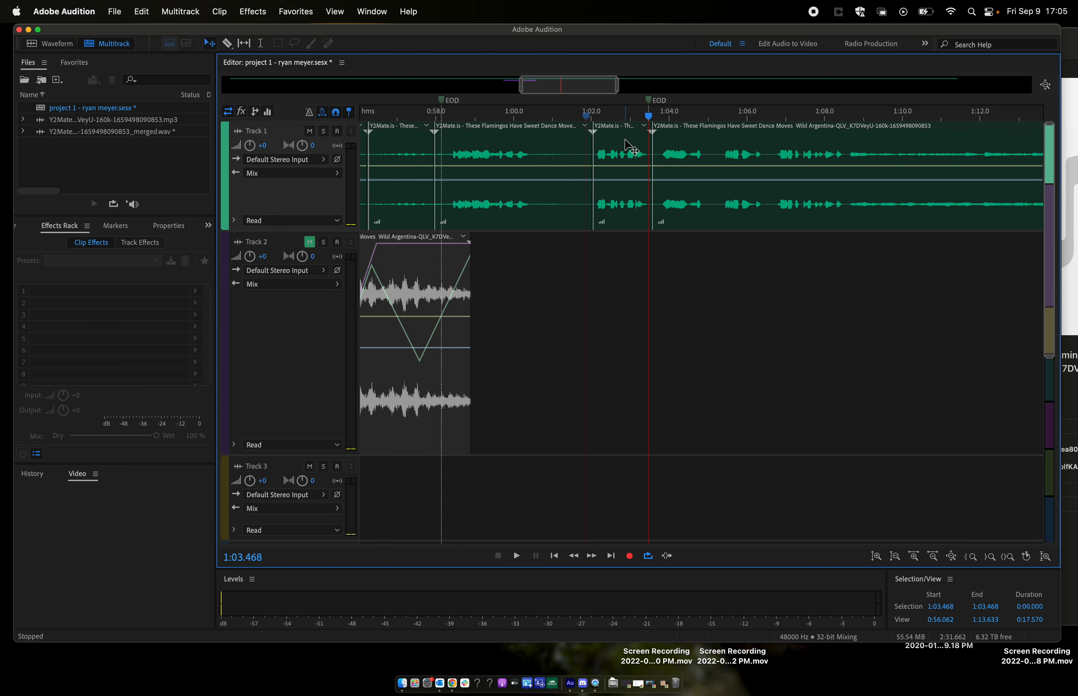
{"action": "left_click_drag", "start_coordinate": [626, 141], "coordinate": [601, 476]}
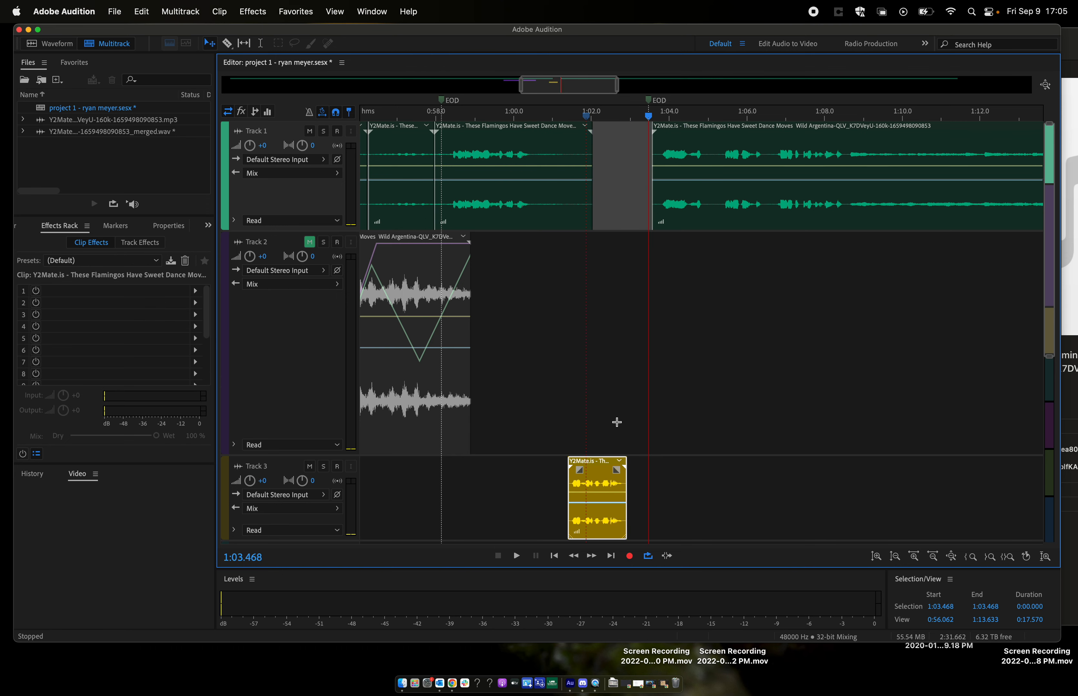
{"action": "scroll", "coordinate": [617, 422], "scroll_direction": "down", "scroll_amount": 5}
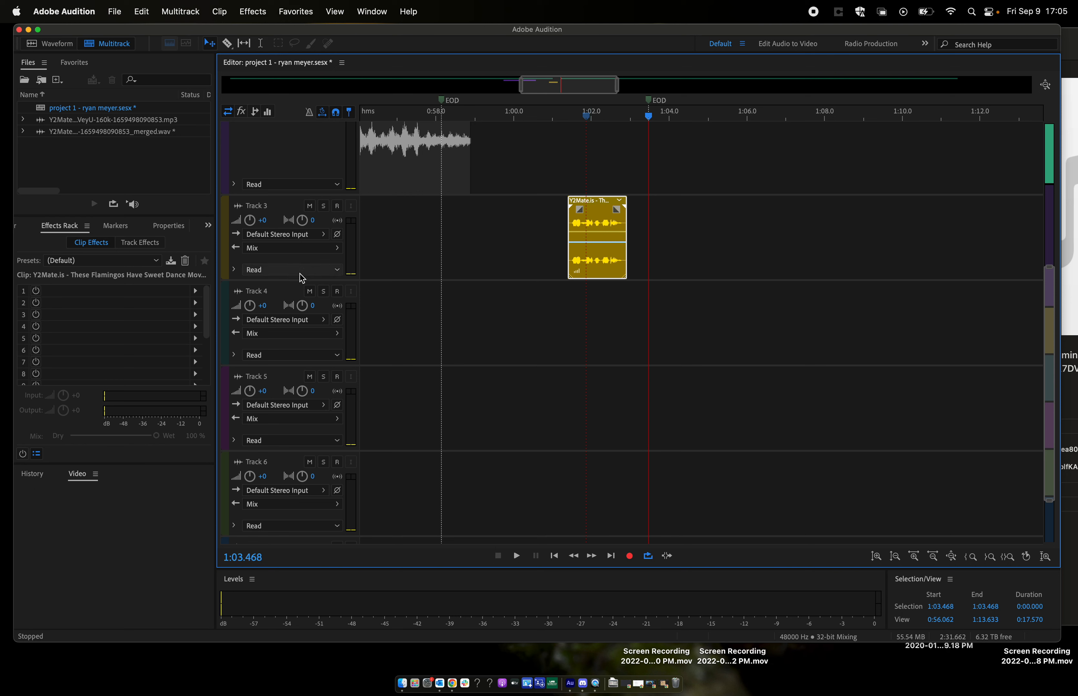
- Enlarge Track 3, open its flamingo clip in the waveform editor and reverse the recording
{"action": "left_click_drag", "start_coordinate": [298, 281], "coordinate": [309, 434]}
{"action": "scroll", "coordinate": [624, 242], "scroll_direction": "up", "scroll_amount": 10}
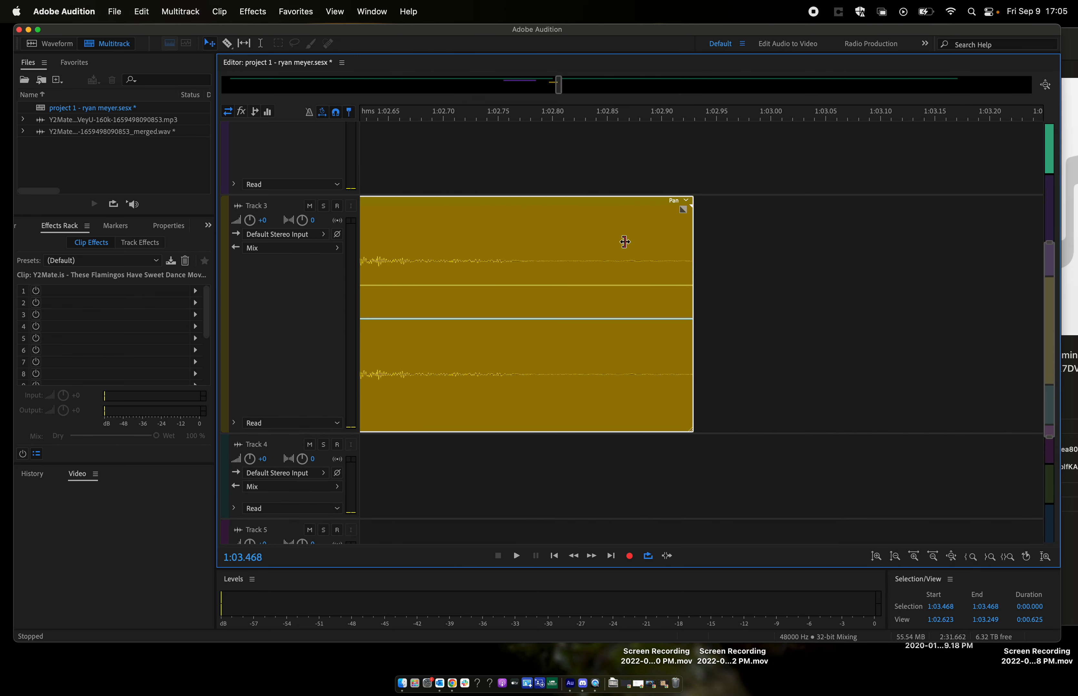
{"action": "scroll", "coordinate": [607, 241], "scroll_direction": "down", "scroll_amount": 9}
{"action": "scroll", "coordinate": [607, 242], "scroll_direction": "up", "scroll_amount": 4}
{"action": "double_click", "coordinate": [565, 237]}
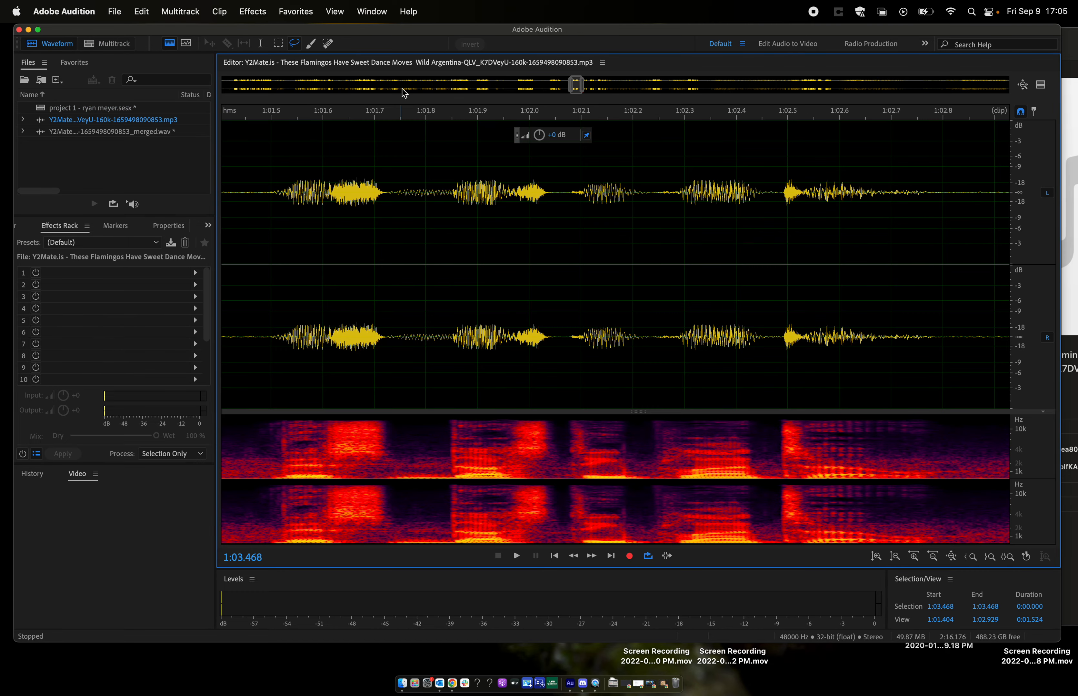
{"action": "left_click", "coordinate": [253, 13]}
{"action": "mouse_move", "coordinate": [283, 122]}
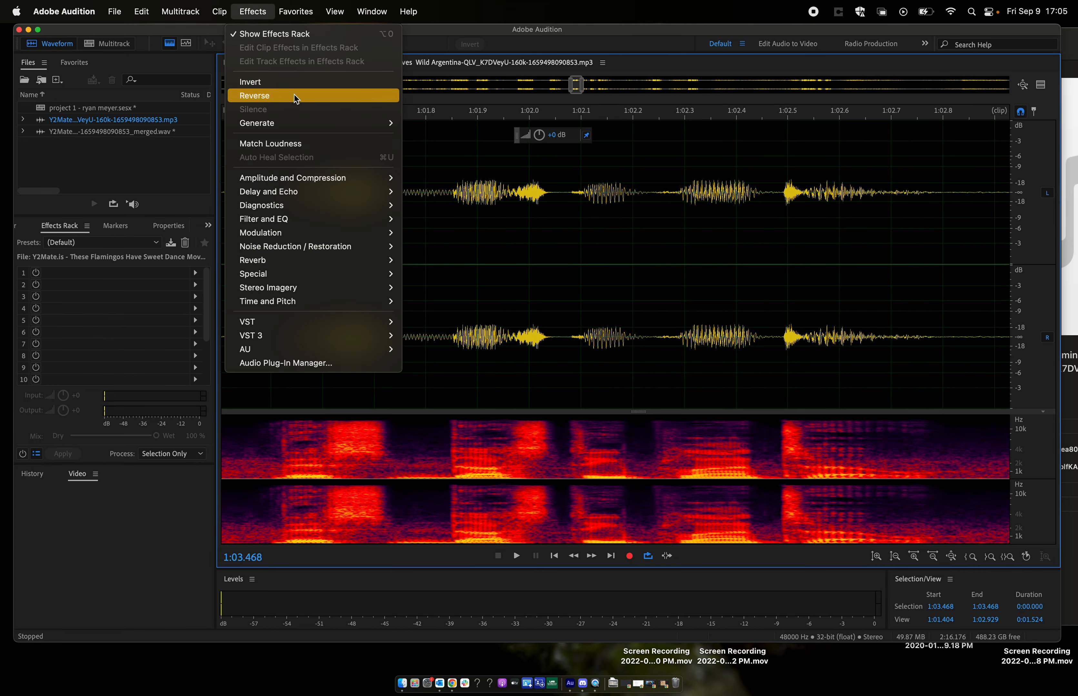
{"action": "left_click", "coordinate": [294, 95]}
- Play the reversed recording from about 1:01.4 and 0:52.6 in the waveform editor
{"action": "key", "text": "space"}
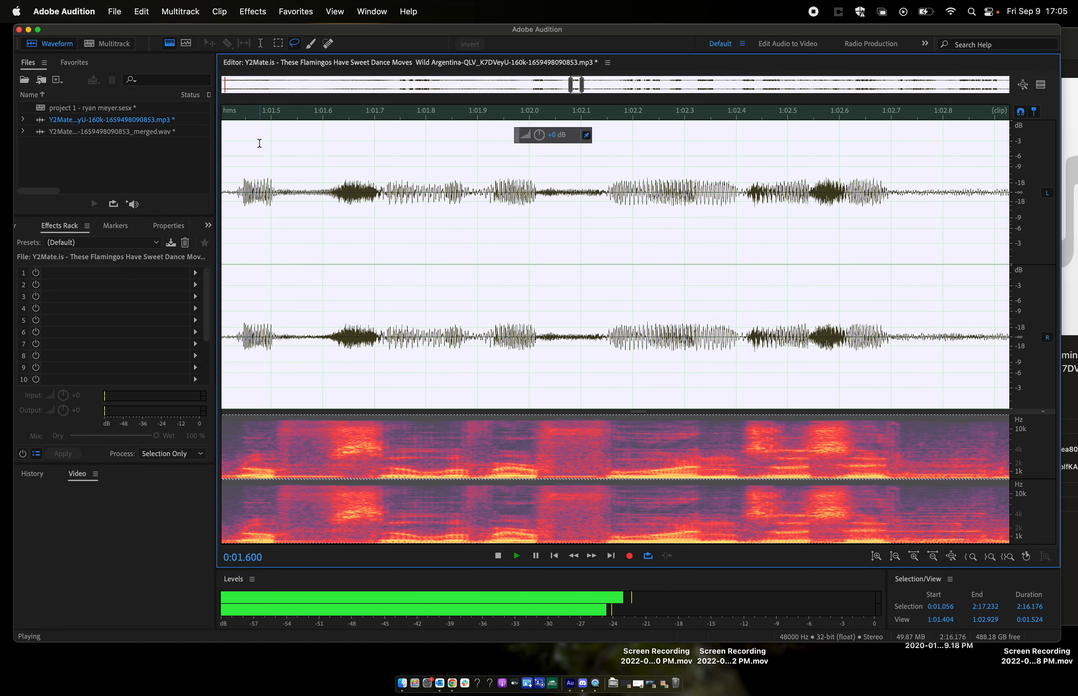
{"action": "left_click", "coordinate": [238, 157]}
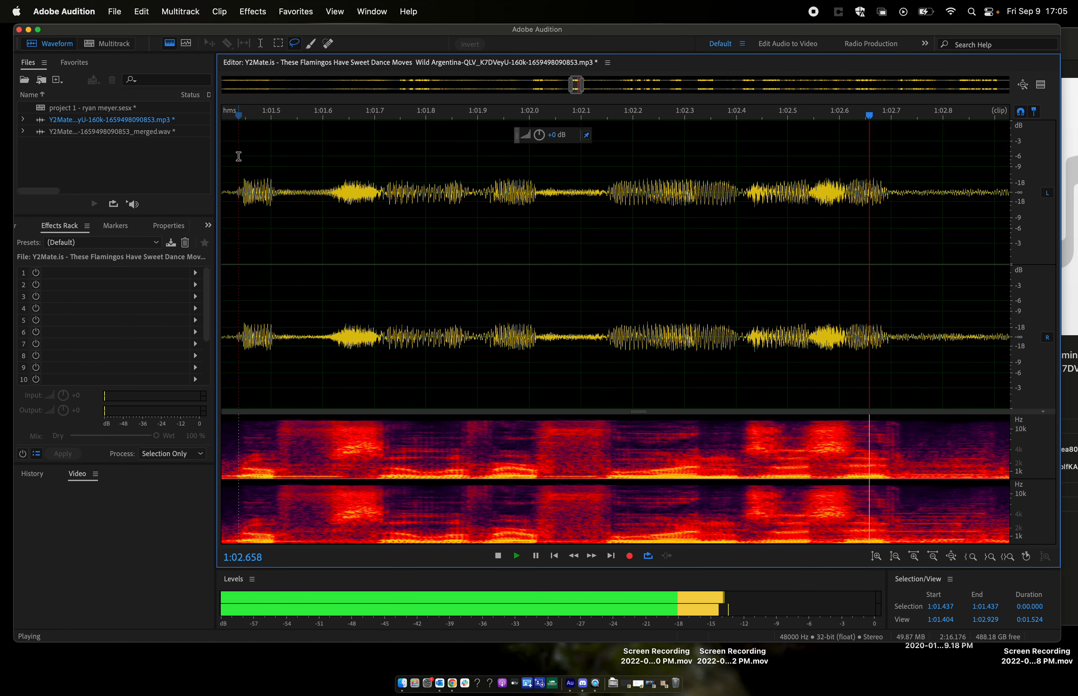
{"action": "key", "text": "space"}
{"action": "scroll", "coordinate": [324, 178], "scroll_direction": "down", "scroll_amount": 5}
{"action": "scroll", "coordinate": [325, 178], "scroll_direction": "down", "scroll_amount": 8}
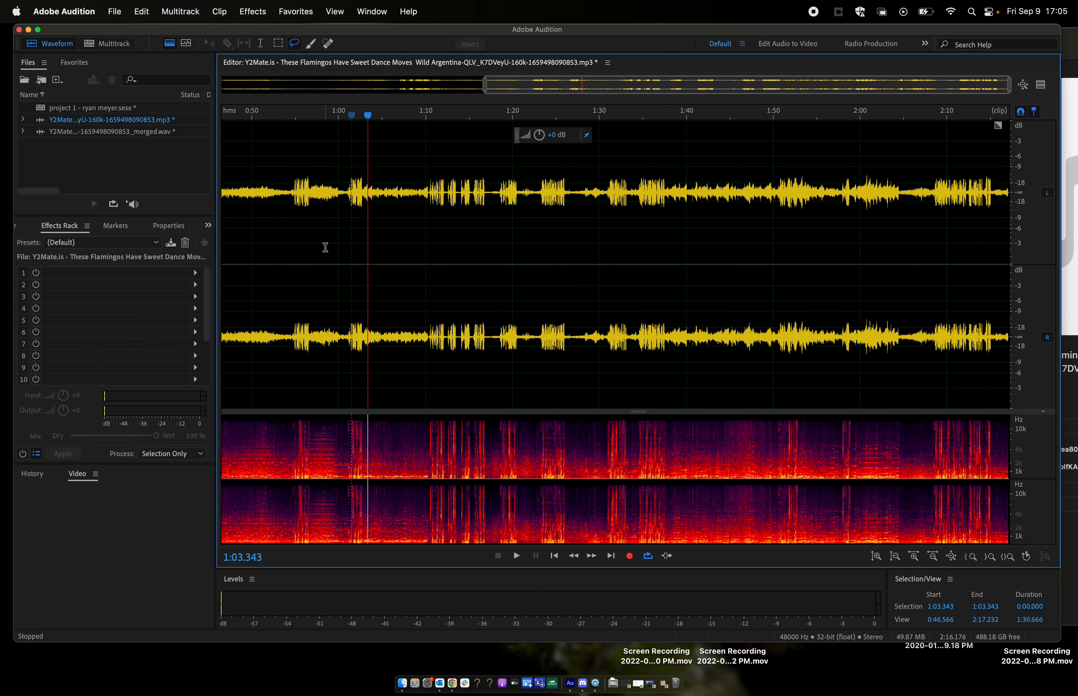
{"action": "left_click", "coordinate": [273, 176]}
{"action": "key", "text": "space"}
{"action": "key", "text": "space"}
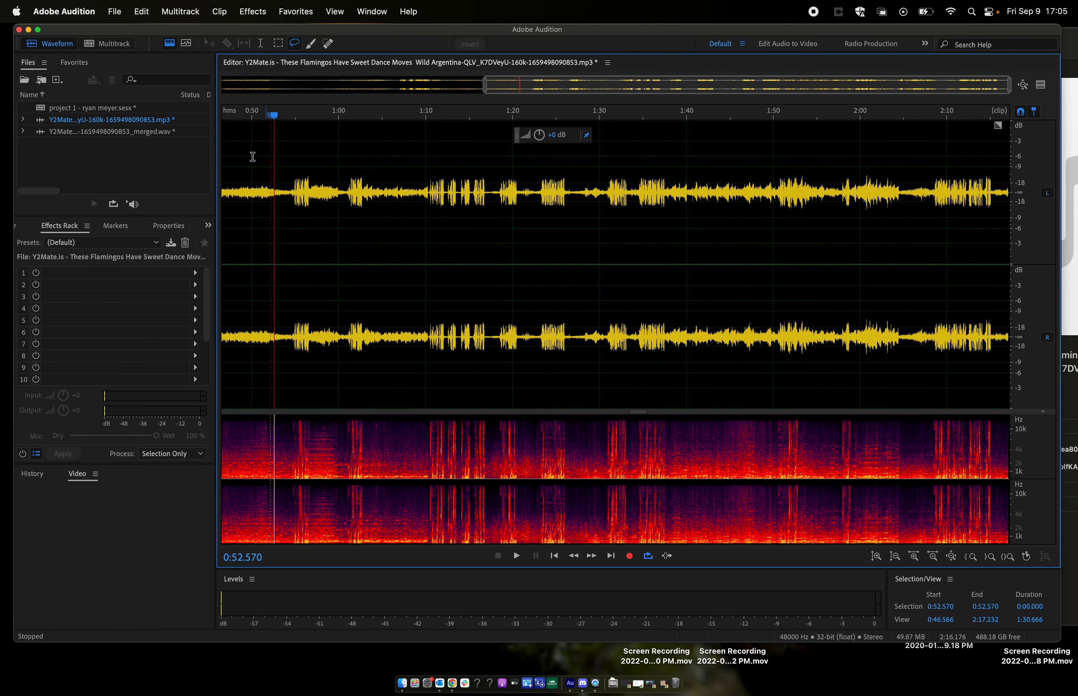
- Save the reversed recording, return to the multitrack session and play the Track 3 clip from about 1:01.4
{"action": "key", "text": "super+s"}
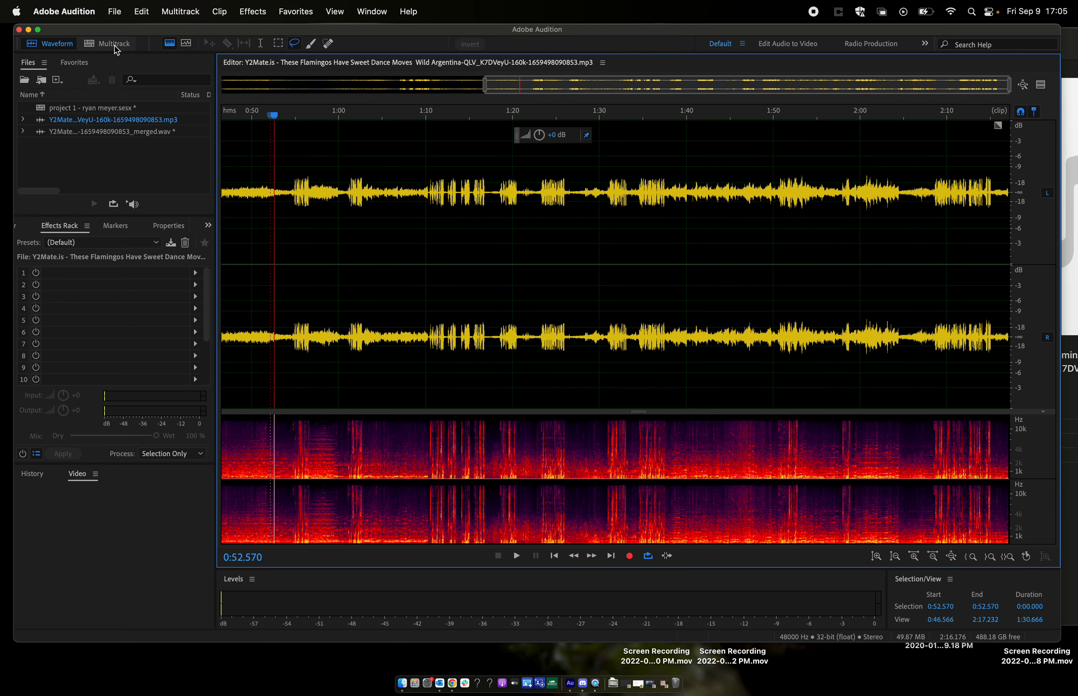
{"action": "left_click", "coordinate": [115, 47]}
{"action": "left_click", "coordinate": [492, 119]}
{"action": "key", "text": "space"}
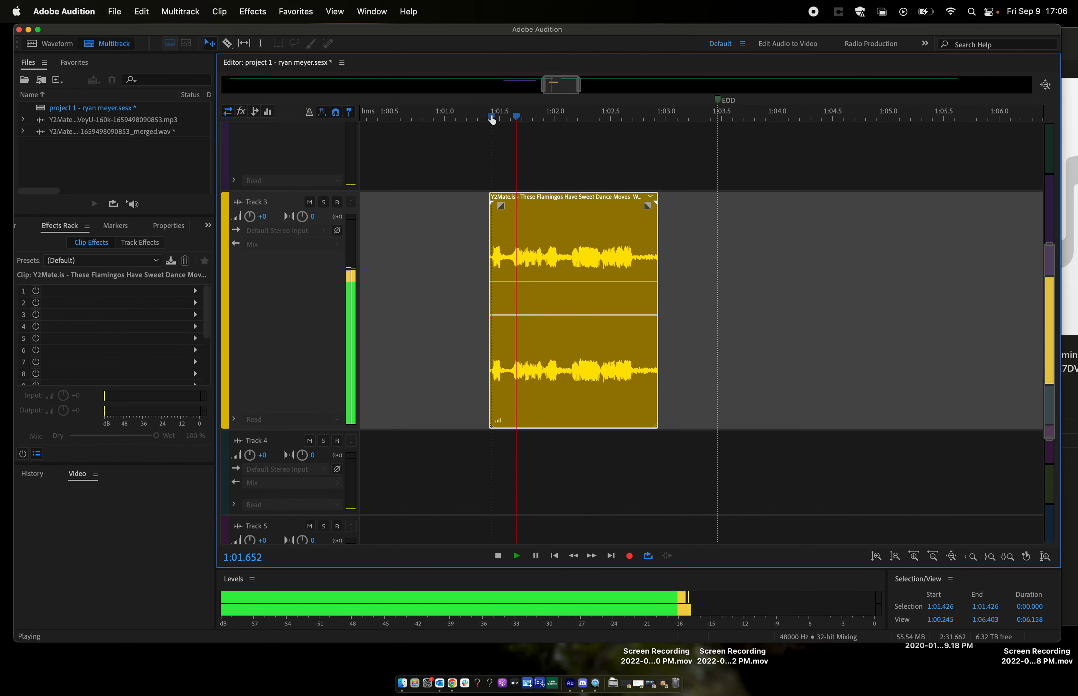
{"action": "key", "text": "space"}
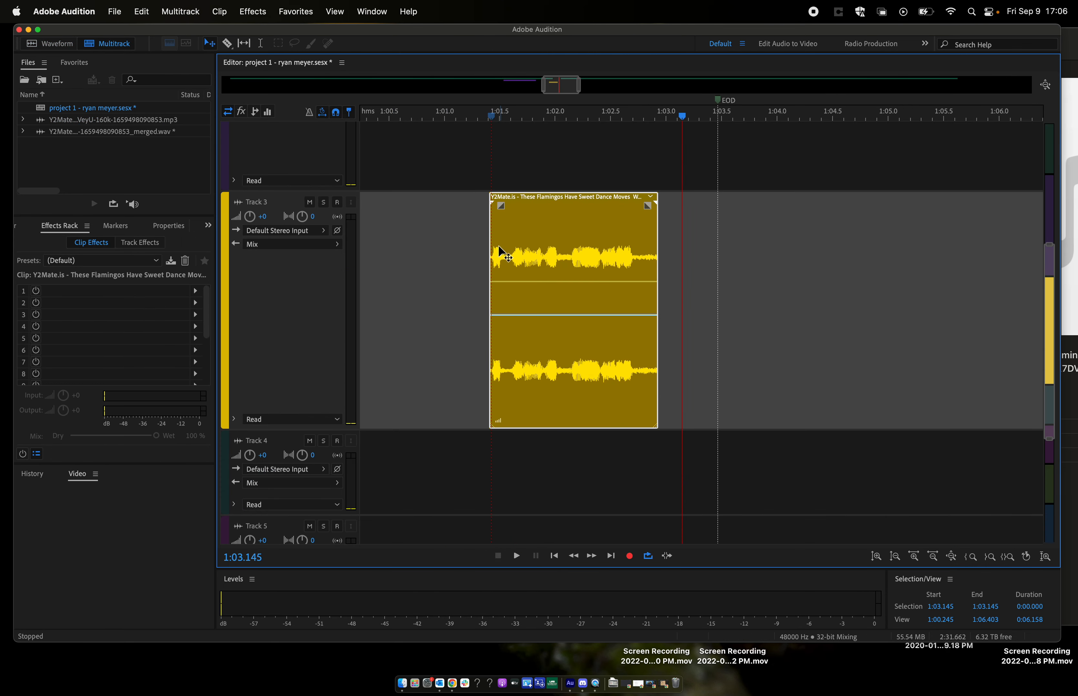
- Stretch the Track 3 clip at both ends to 800%, spanning about 0:56 to 1:08
{"action": "scroll", "coordinate": [424, 291], "scroll_direction": "down", "scroll_amount": 5}
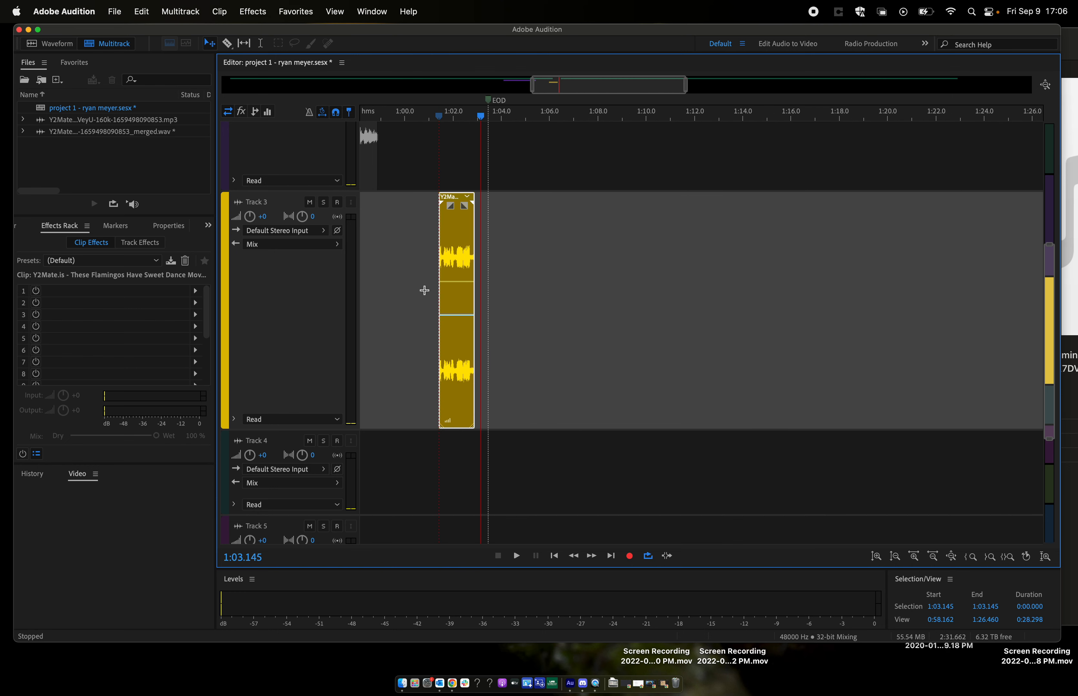
{"action": "scroll", "coordinate": [424, 291], "scroll_direction": "up", "scroll_amount": 3}
{"action": "scroll", "coordinate": [448, 302], "scroll_direction": "up", "scroll_amount": 2}
{"action": "scroll", "coordinate": [449, 304], "scroll_direction": "up", "scroll_amount": 2}
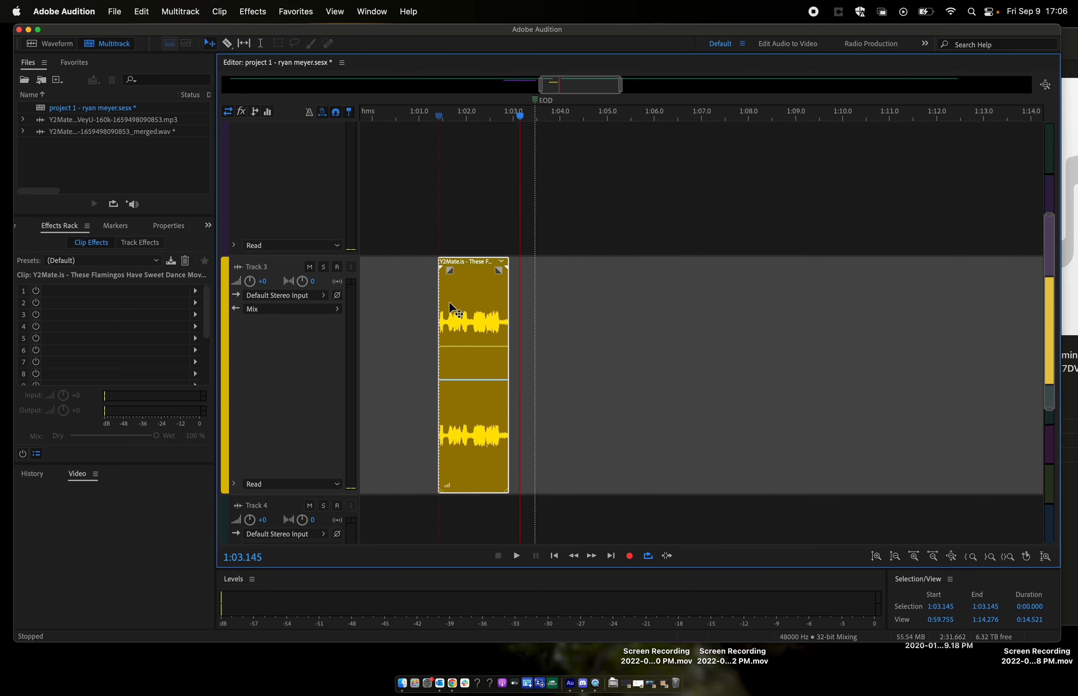
{"action": "scroll", "coordinate": [449, 303], "scroll_direction": "left", "scroll_amount": 5}
{"action": "scroll", "coordinate": [454, 311], "scroll_direction": "down", "scroll_amount": 3}
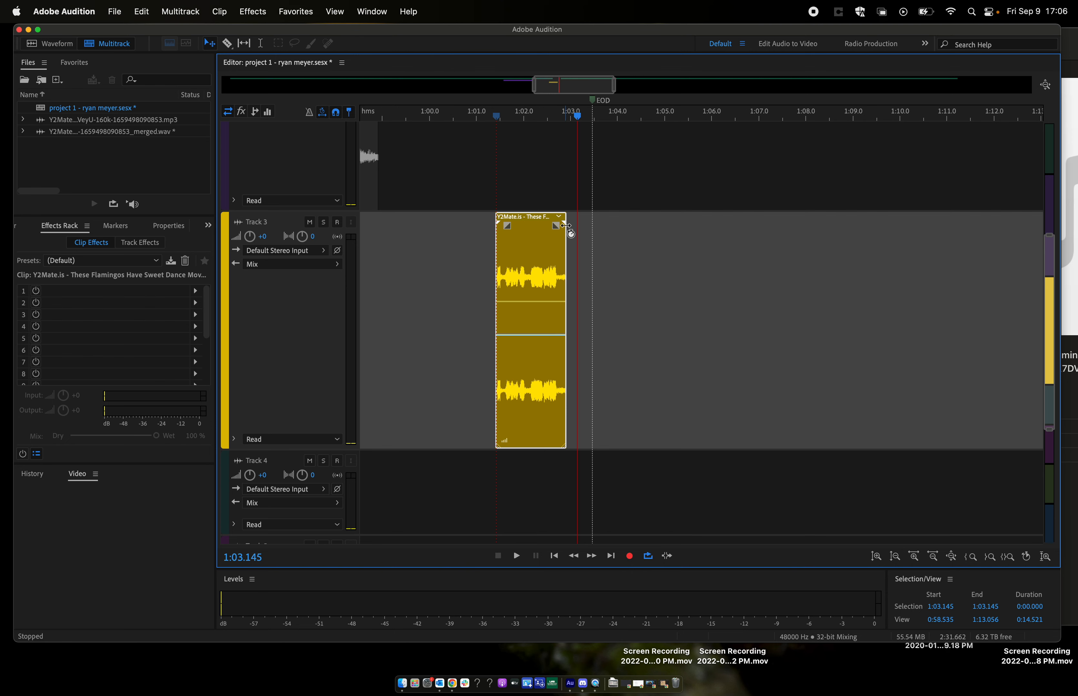
{"action": "left_click_drag", "start_coordinate": [575, 229], "coordinate": [821, 231]}
{"action": "scroll", "coordinate": [818, 253], "scroll_direction": "down", "scroll_amount": 3}
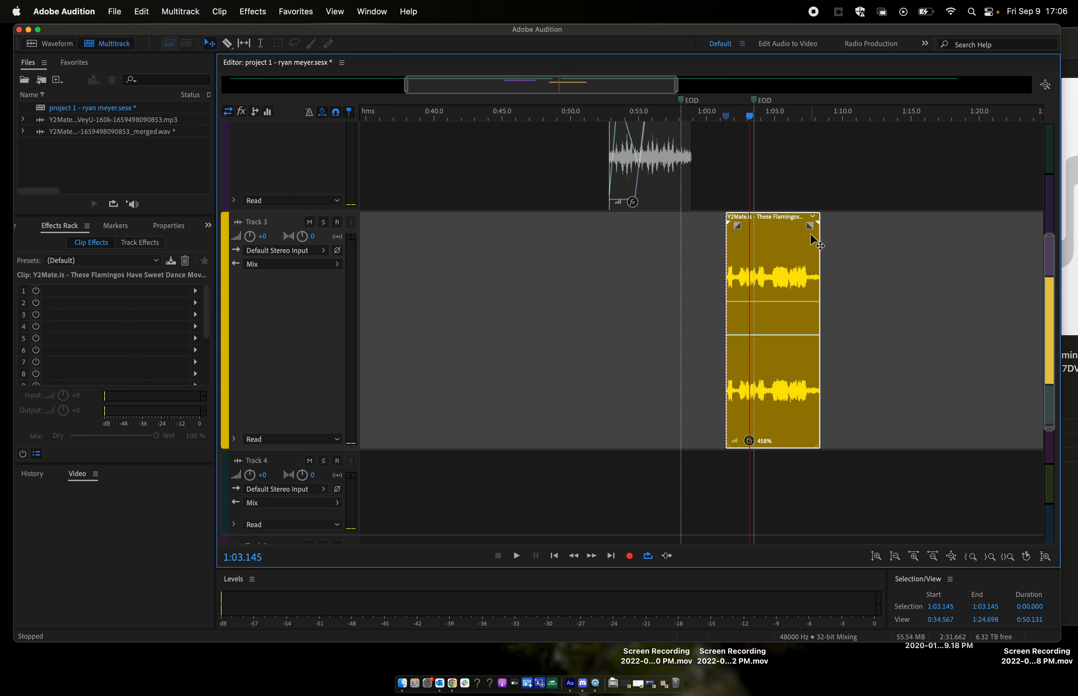
{"action": "left_click_drag", "start_coordinate": [727, 222], "coordinate": [393, 250]}
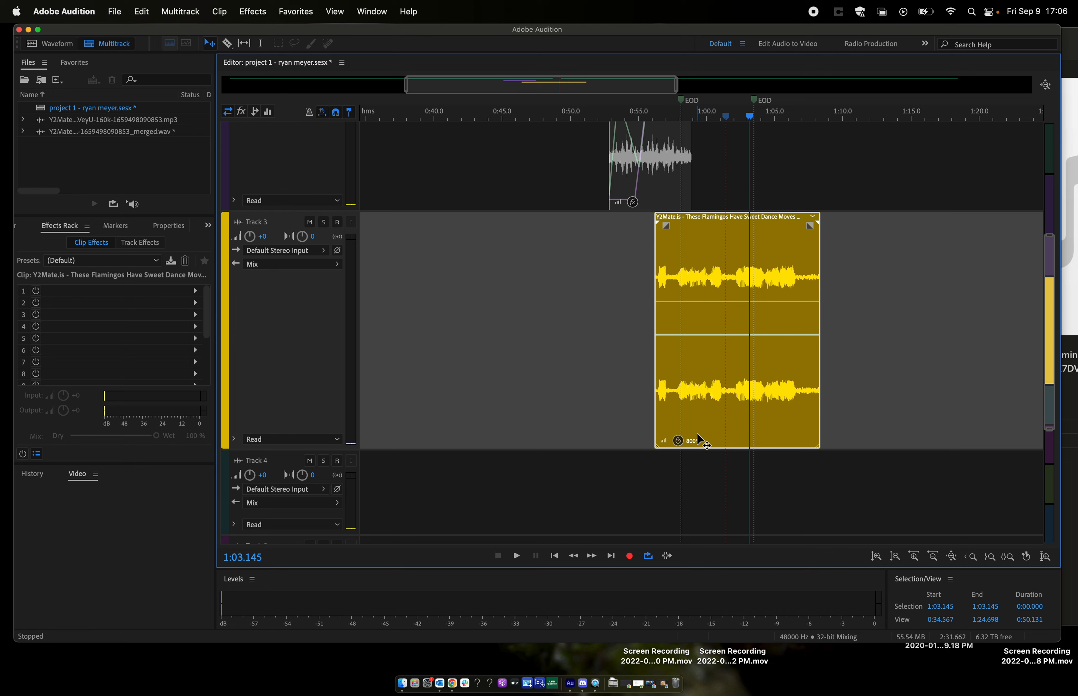
- Play the stretched clip from about 1:00 and move it earlier on Track 3, starting at about 0:50.3
{"action": "left_click", "coordinate": [708, 118]}
{"action": "key", "text": "space"}
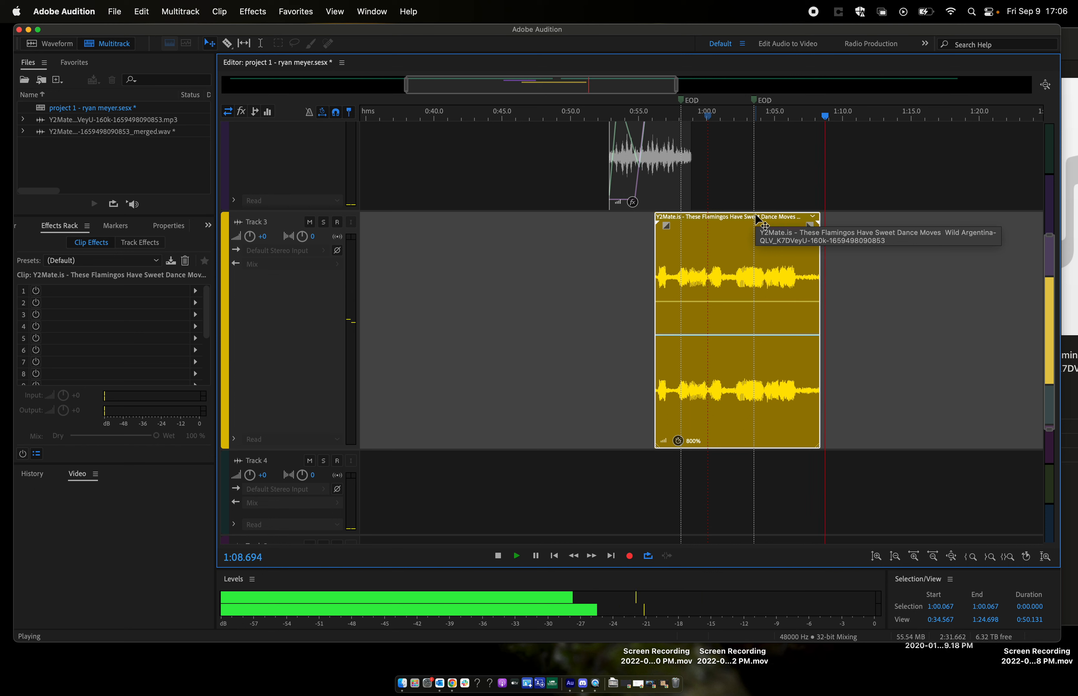
{"action": "key", "text": "space"}
{"action": "left_click_drag", "start_coordinate": [758, 221], "coordinate": [678, 221]}
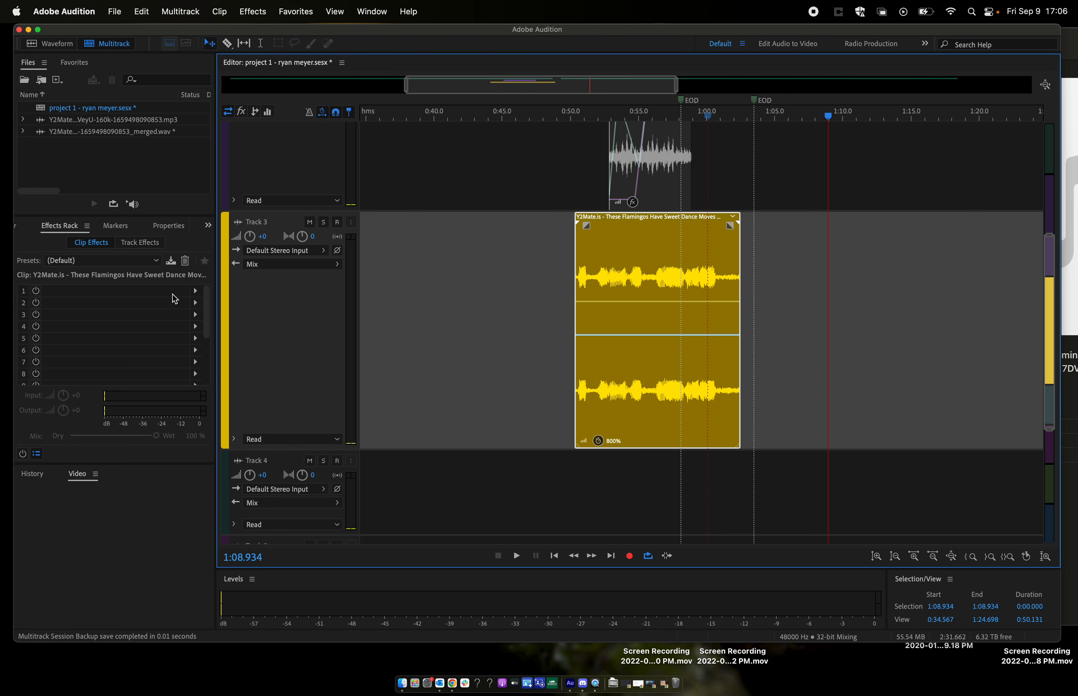
- Add a Phaser effect to the Track 3 clip and apply its Lo-Fi Phasing preset
{"action": "left_click", "coordinate": [194, 291]}
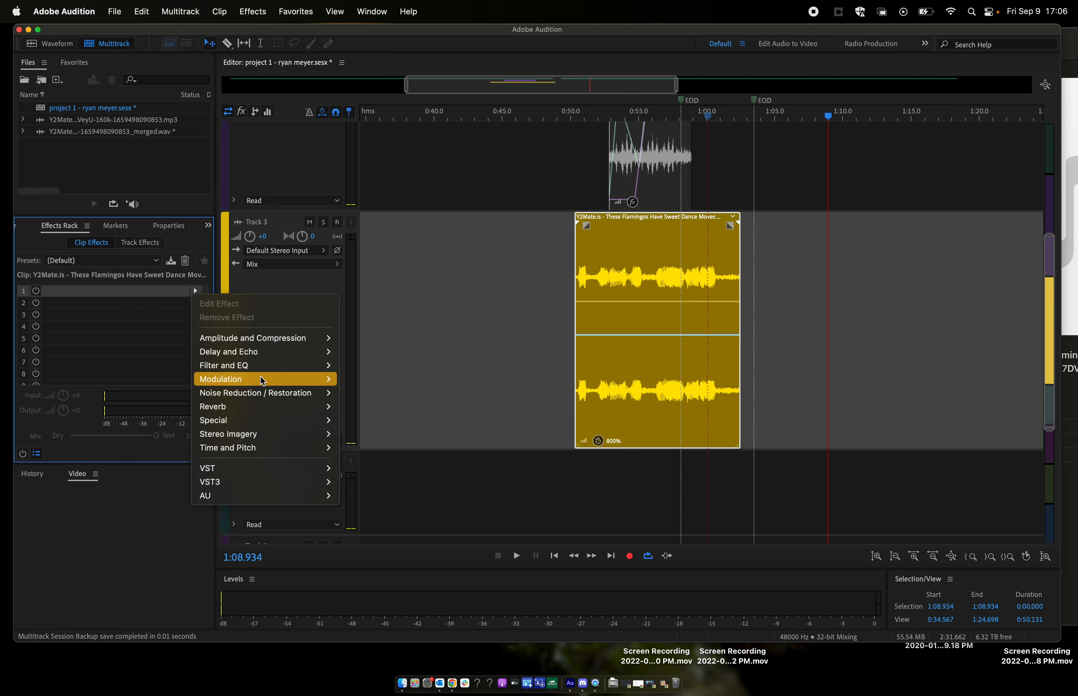
{"action": "mouse_move", "coordinate": [267, 383]}
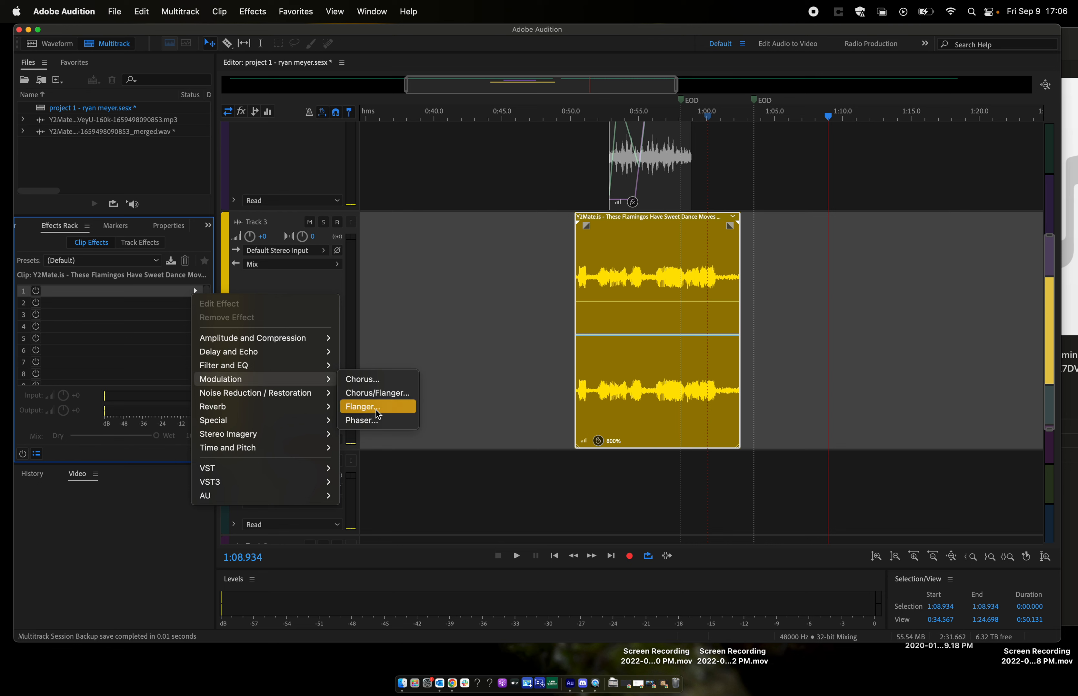
{"action": "left_click", "coordinate": [371, 421]}
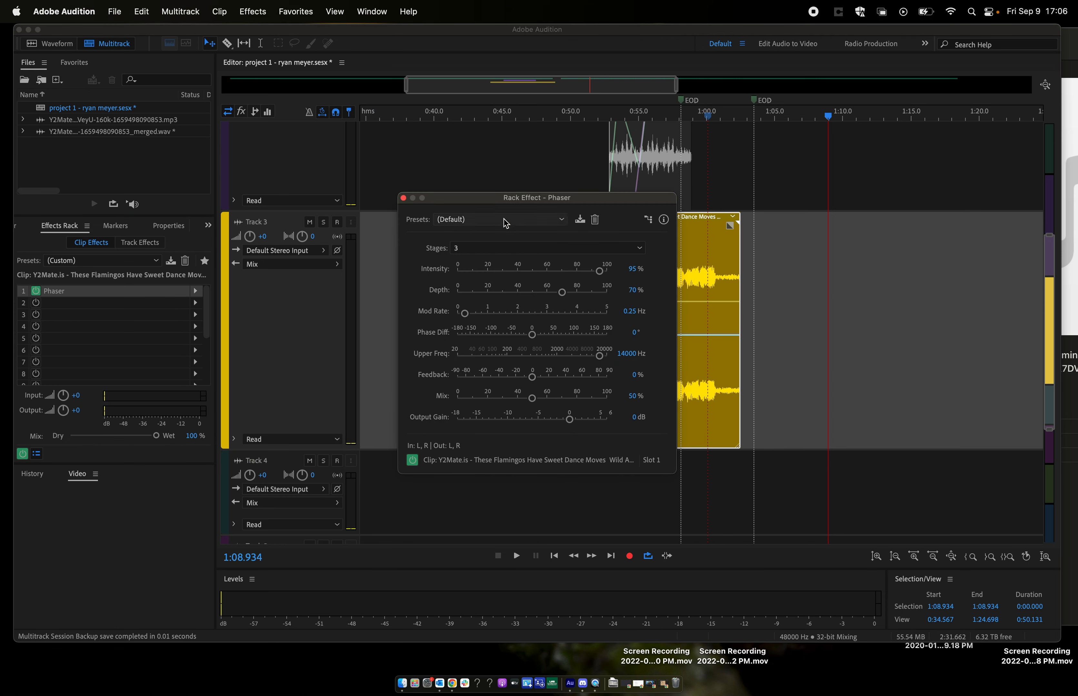
{"action": "left_click", "coordinate": [522, 221]}
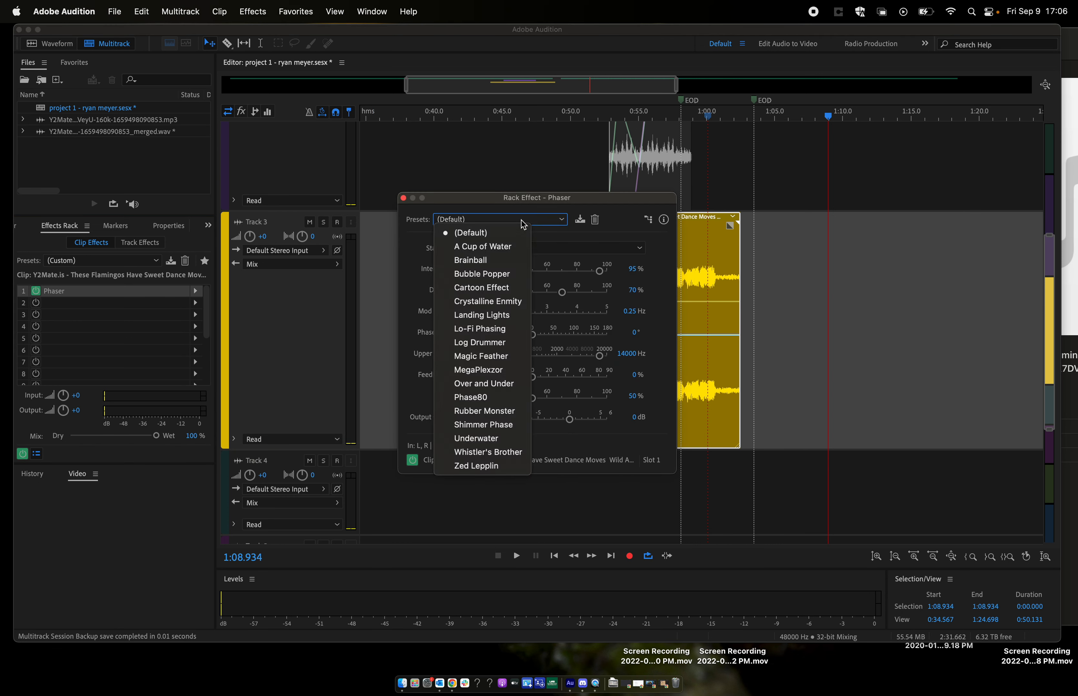
{"action": "left_click", "coordinate": [500, 335]}
- Play the Track 3 clip from about 0:55.1 to hear the Lo-Fi Phasing preset, moving the Phaser window off the clip
{"action": "left_click", "coordinate": [639, 113]}
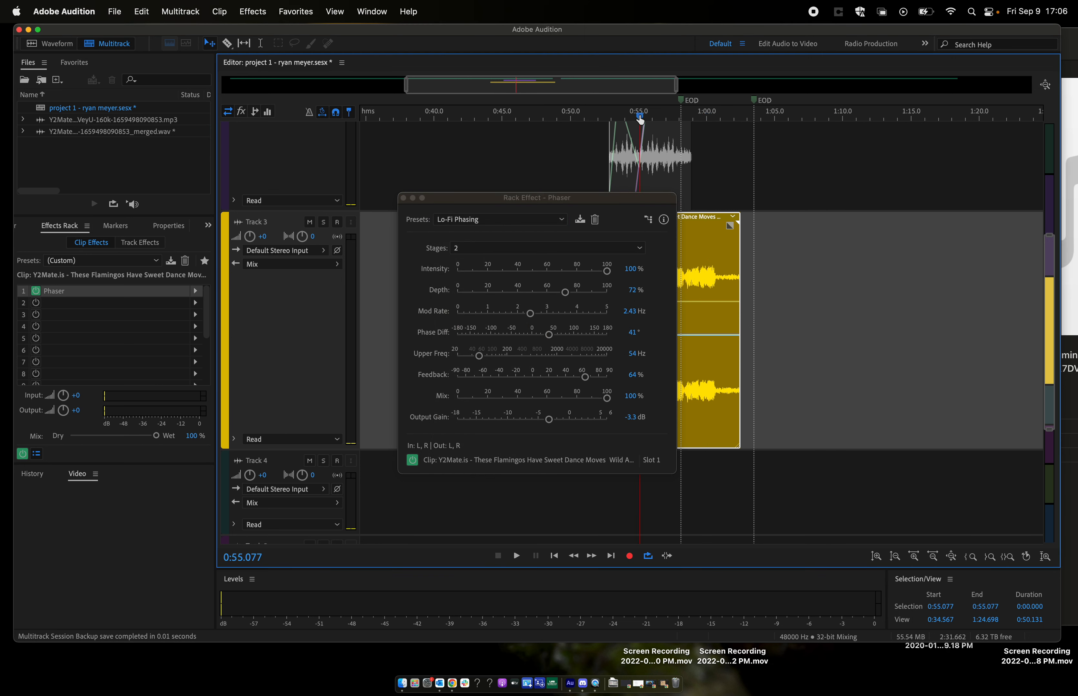
{"action": "key", "text": "space"}
{"action": "left_click_drag", "start_coordinate": [576, 210], "coordinate": [368, 213]}
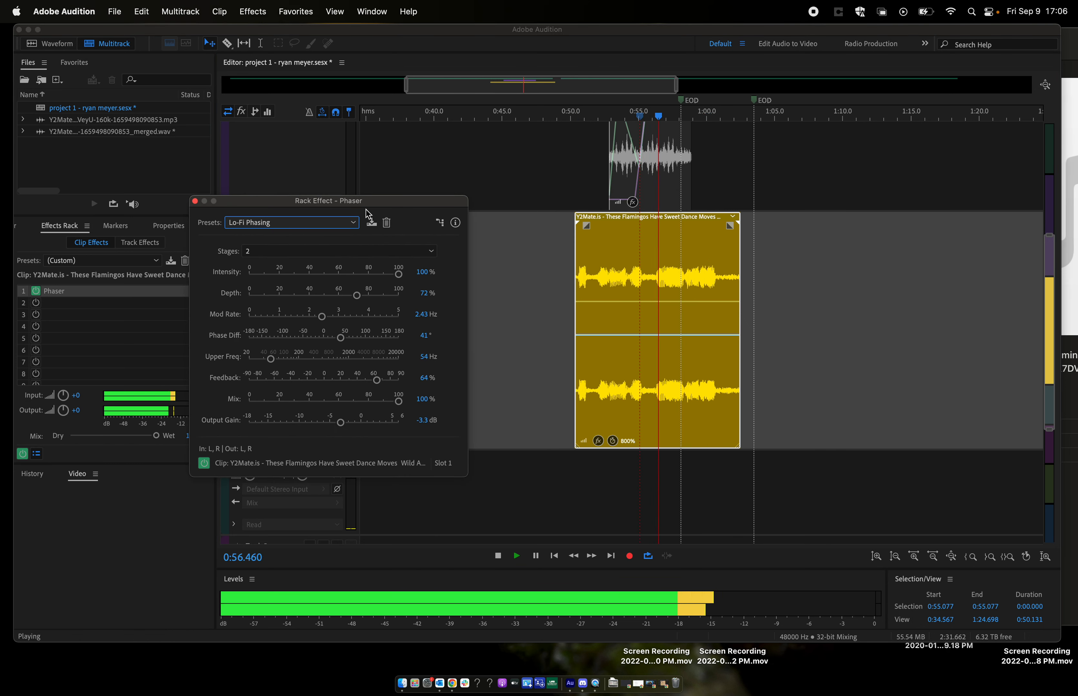
{"action": "key", "text": "space"}
- Switch the Phaser to the Underwater preset, play the clip from about 0:57.2 and close the effect window
{"action": "left_click", "coordinate": [352, 222]}
{"action": "left_click", "coordinate": [296, 437]}
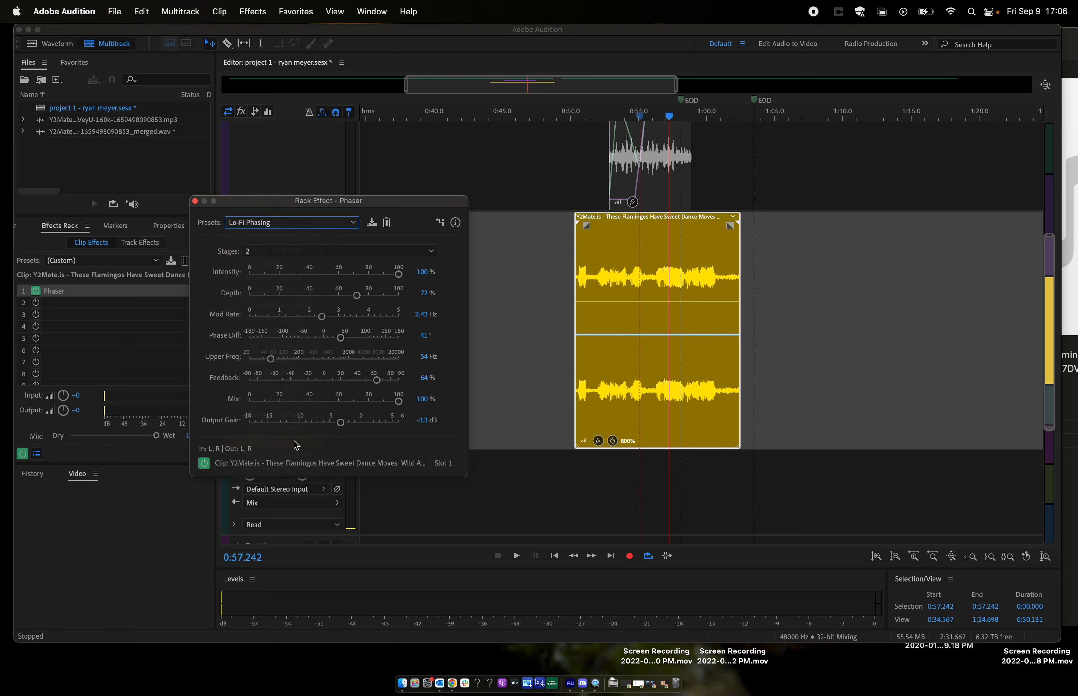
{"action": "key", "text": "space"}
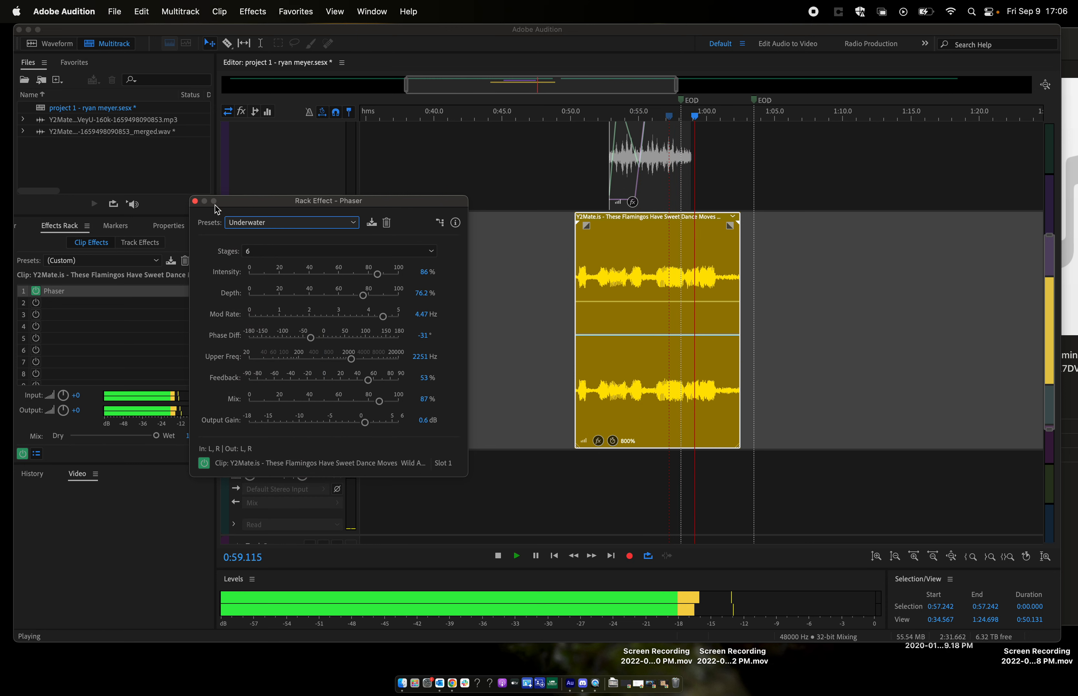
{"action": "key", "text": "space"}
{"action": "left_click", "coordinate": [194, 201]}
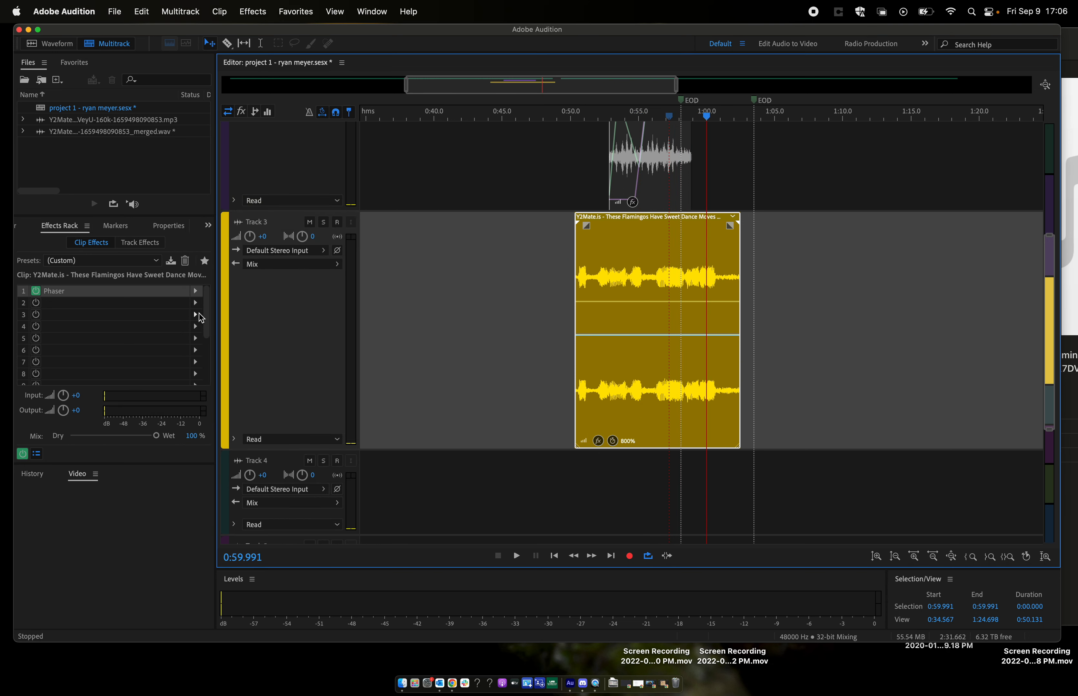
- Show the Track 3 clip's stretch properties and play it from about 0:51.3 and 0:55.7
{"action": "left_click", "coordinate": [173, 227]}
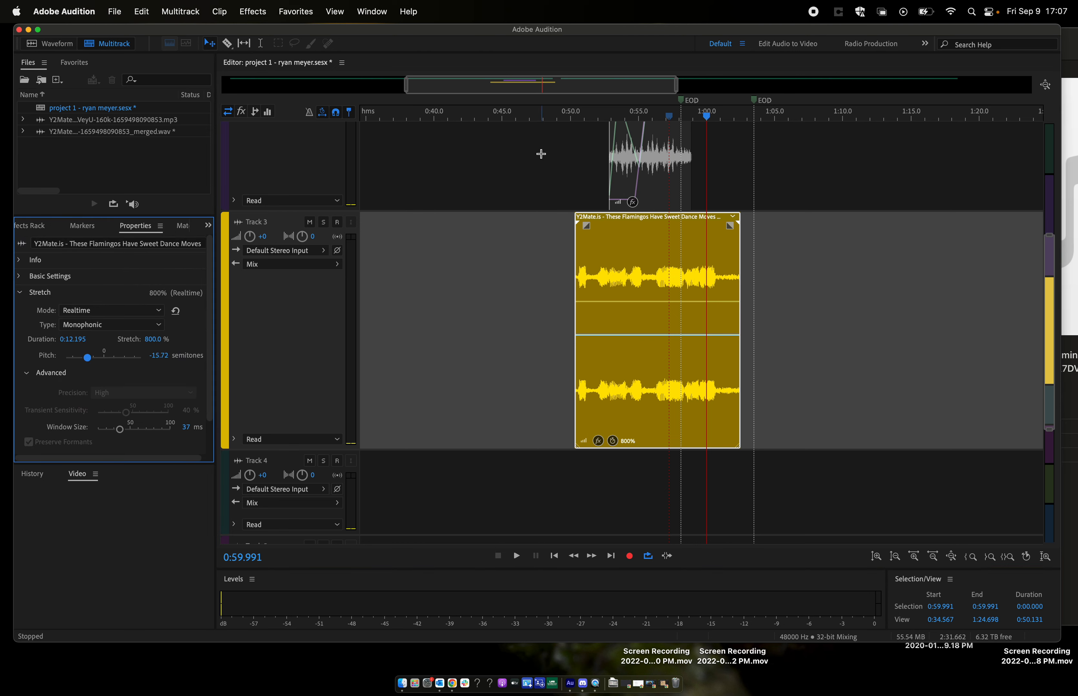
{"action": "left_click", "coordinate": [588, 120]}
{"action": "key", "text": "space"}
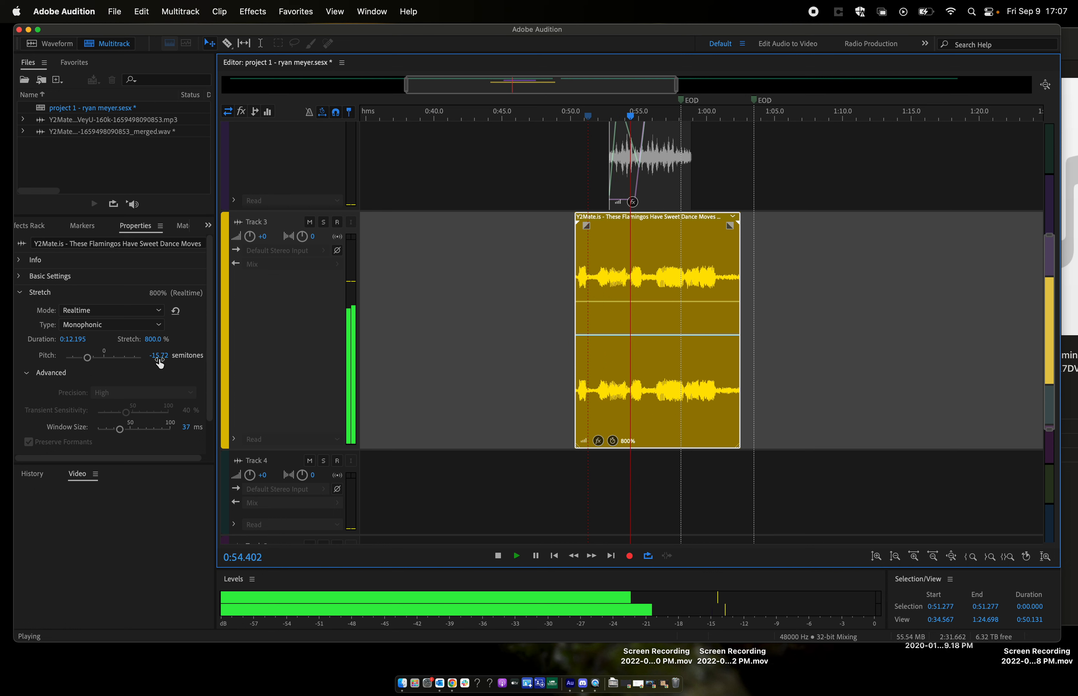
{"action": "key", "text": "space"}
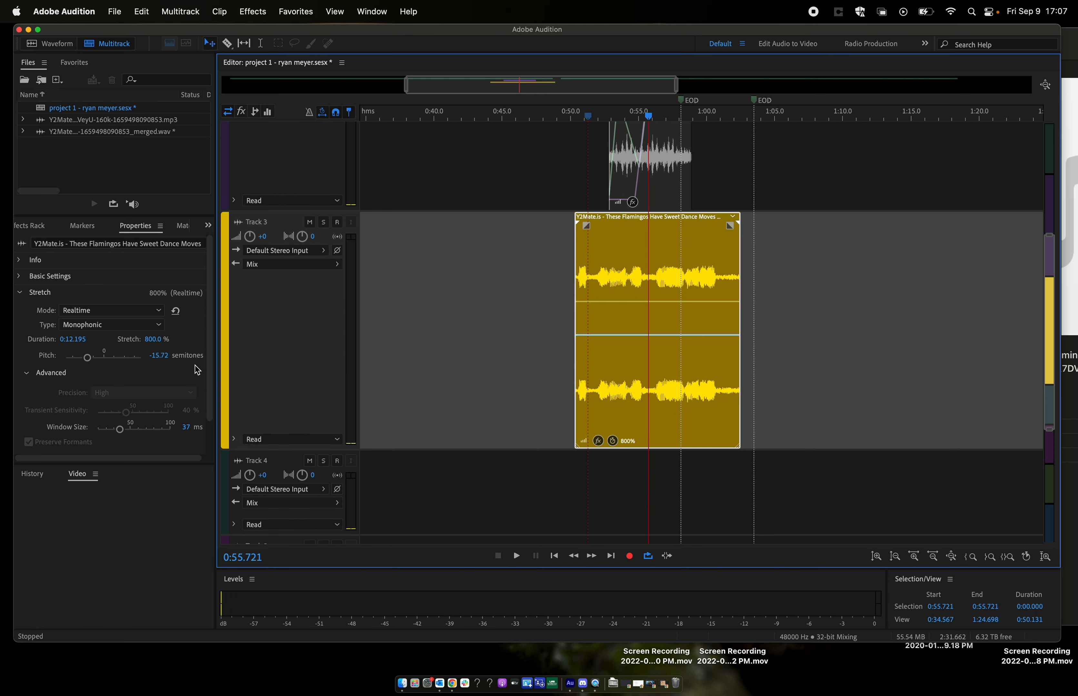
{"action": "key", "text": "space"}
{"action": "key", "text": "space"}
- Mute Track 1 and play the phased Track 3 clip alone from about 0:51.6
{"action": "scroll", "coordinate": [336, 323], "scroll_direction": "up", "scroll_amount": 3}
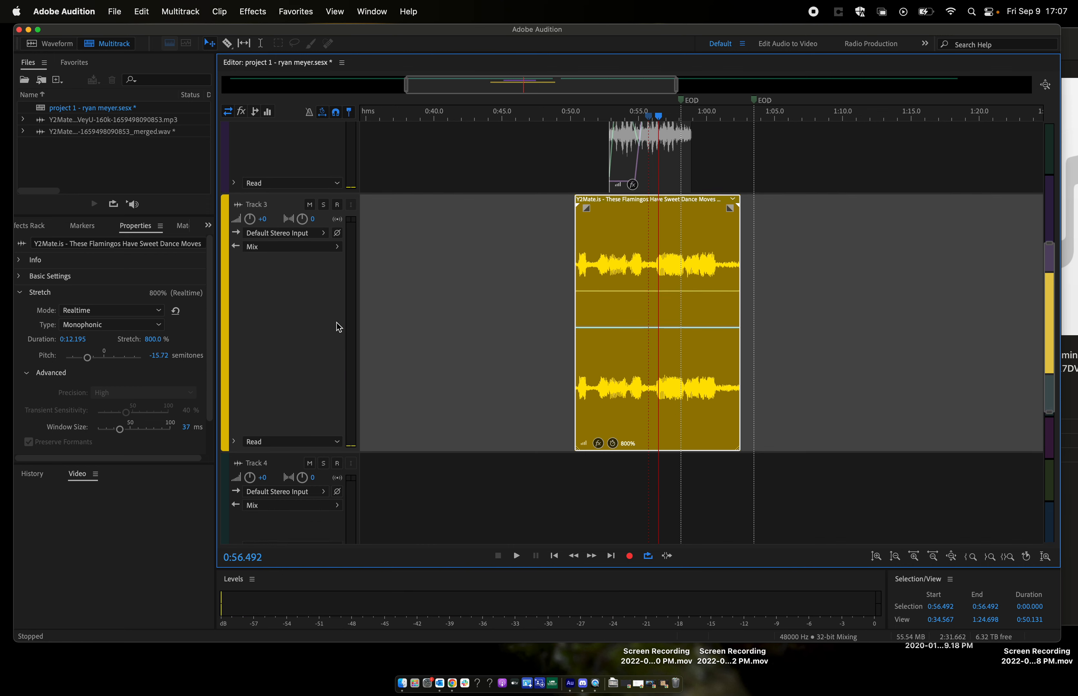
{"action": "scroll", "coordinate": [389, 308], "scroll_direction": "up", "scroll_amount": 5}
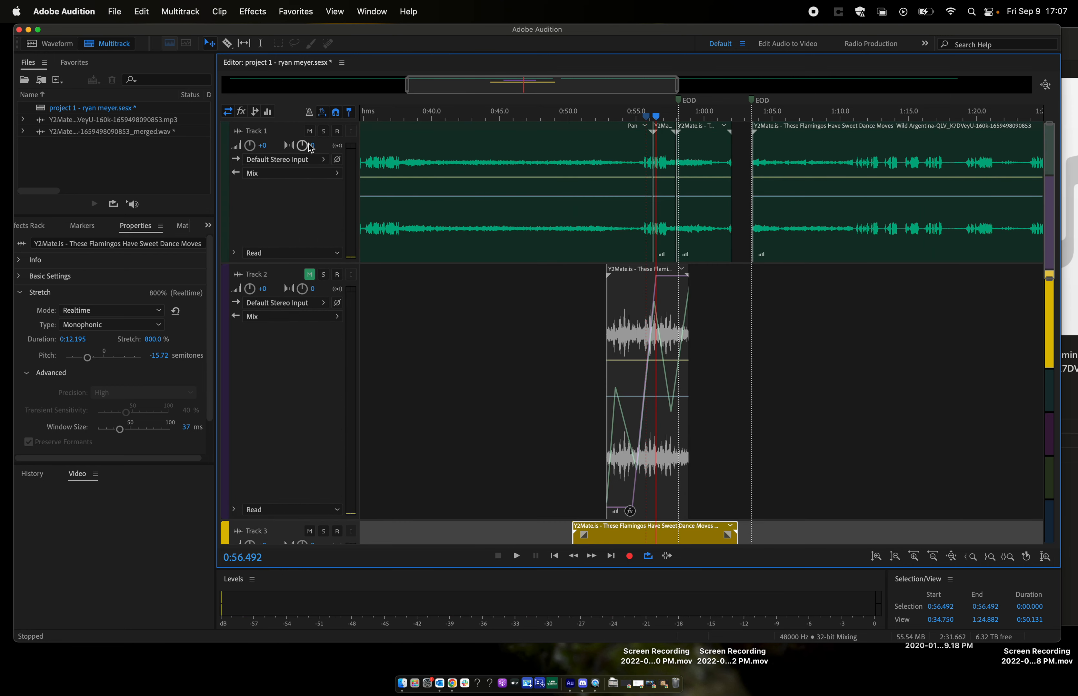
{"action": "left_click", "coordinate": [311, 133]}
{"action": "scroll", "coordinate": [326, 199], "scroll_direction": "down", "scroll_amount": 5}
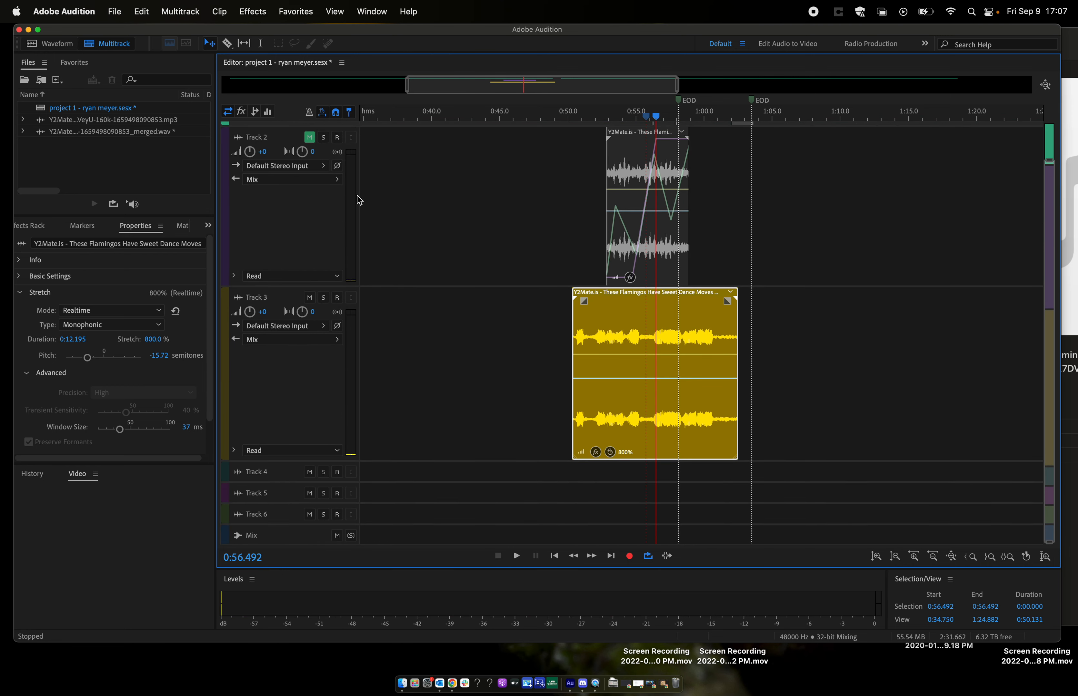
{"action": "left_click", "coordinate": [591, 115]}
{"action": "key", "text": "space"}
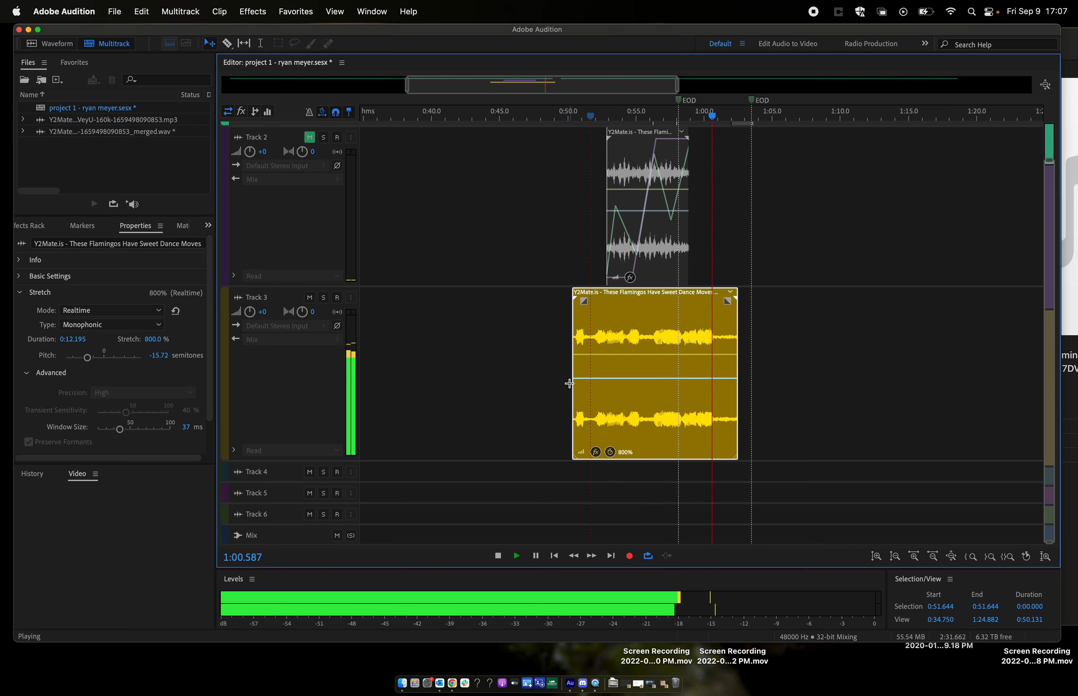
{"action": "key", "text": "space"}
- Unmute Track 2 and play it together with Track 3 from about 0:53.0
{"action": "left_click", "coordinate": [310, 136]}
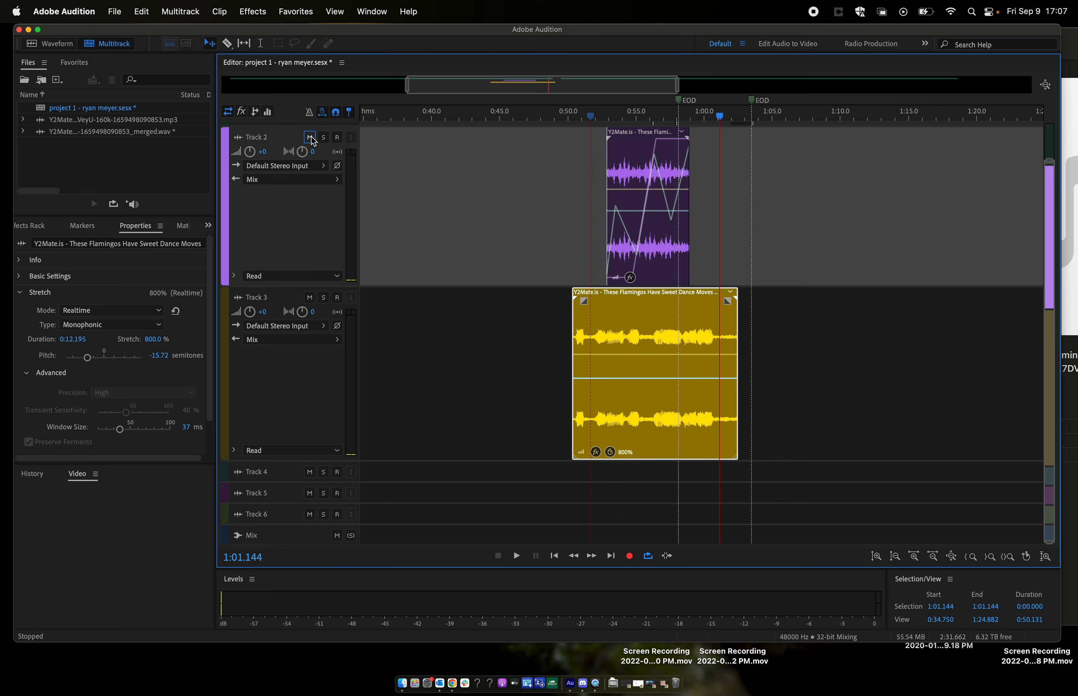
{"action": "left_click", "coordinate": [608, 117]}
{"action": "key", "text": "space"}
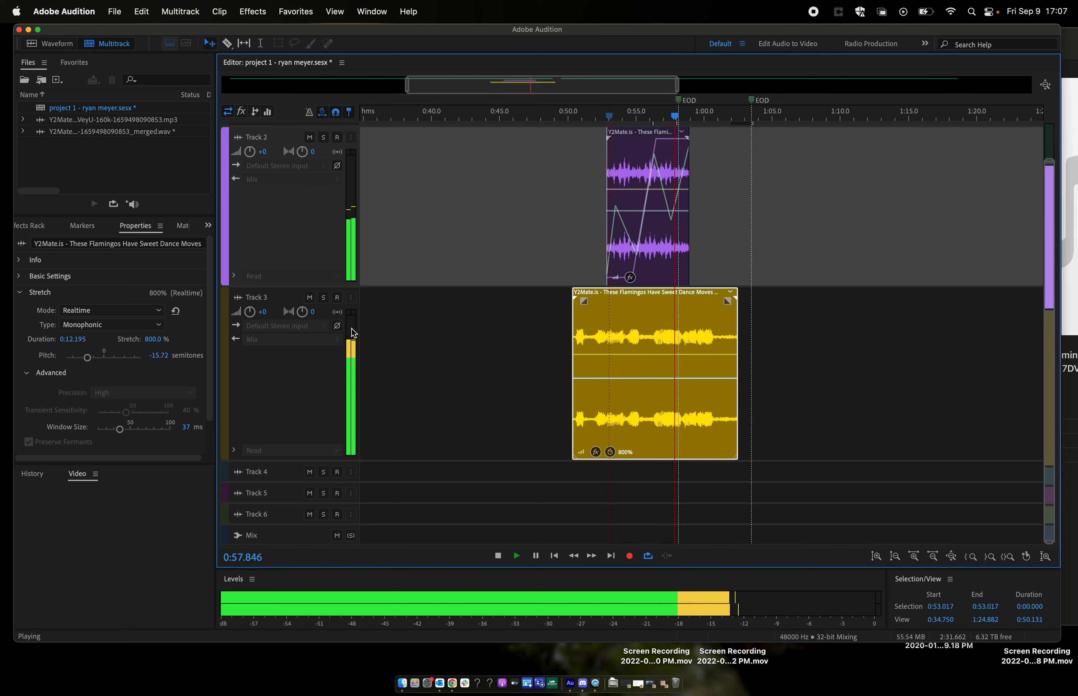
- Stop playback and add an Echo effect in the second clip effect slot of the Track 3 clip
{"action": "key", "text": "space"}
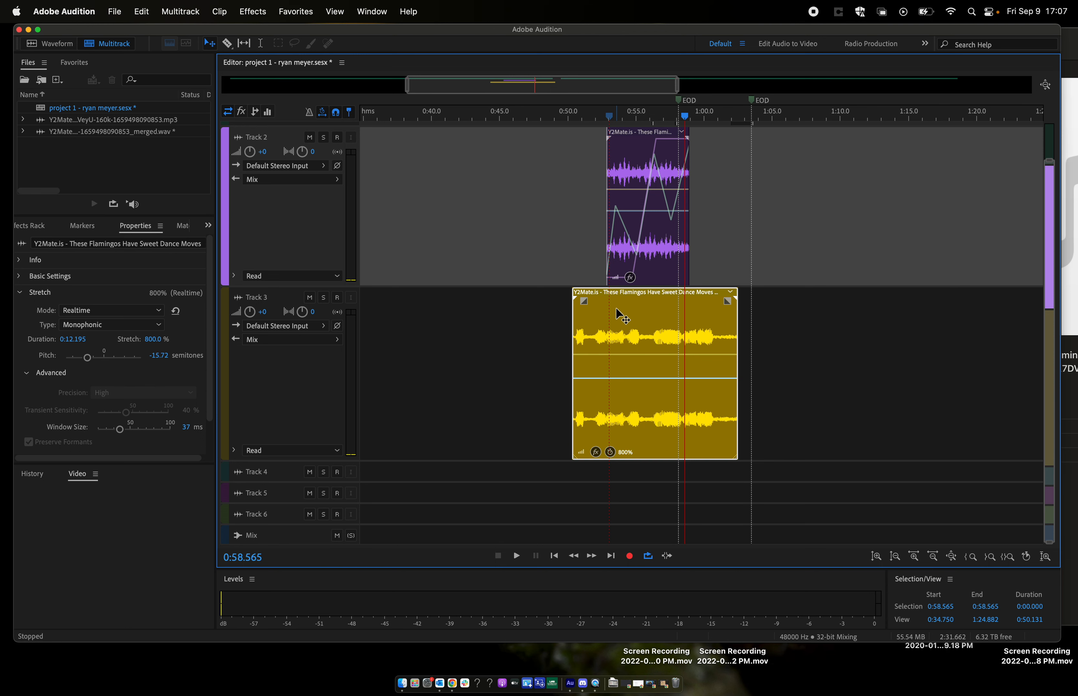
{"action": "left_click", "coordinate": [637, 318]}
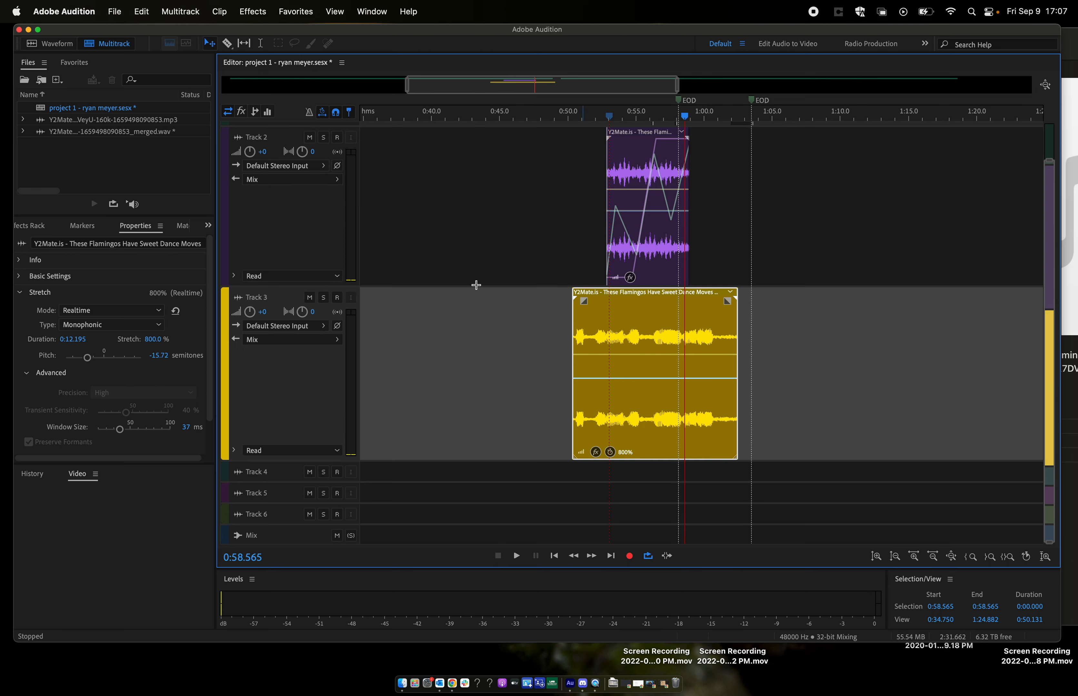
{"action": "left_click", "coordinate": [207, 224]}
{"action": "left_click", "coordinate": [237, 254]}
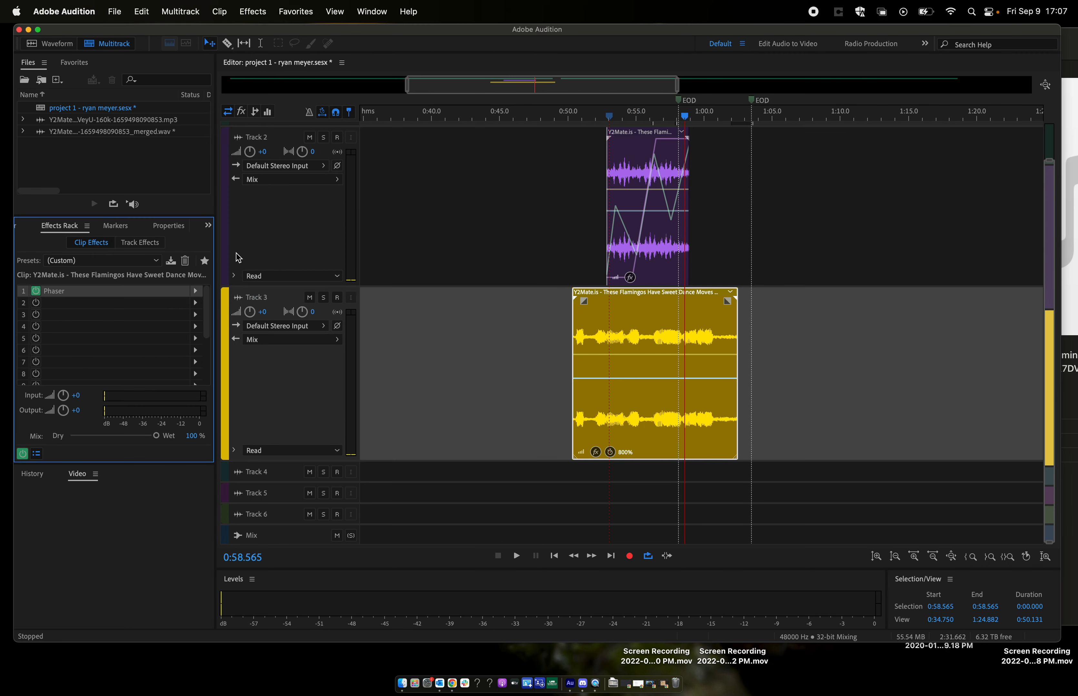
{"action": "left_click", "coordinate": [196, 304]}
{"action": "mouse_move", "coordinate": [302, 376]}
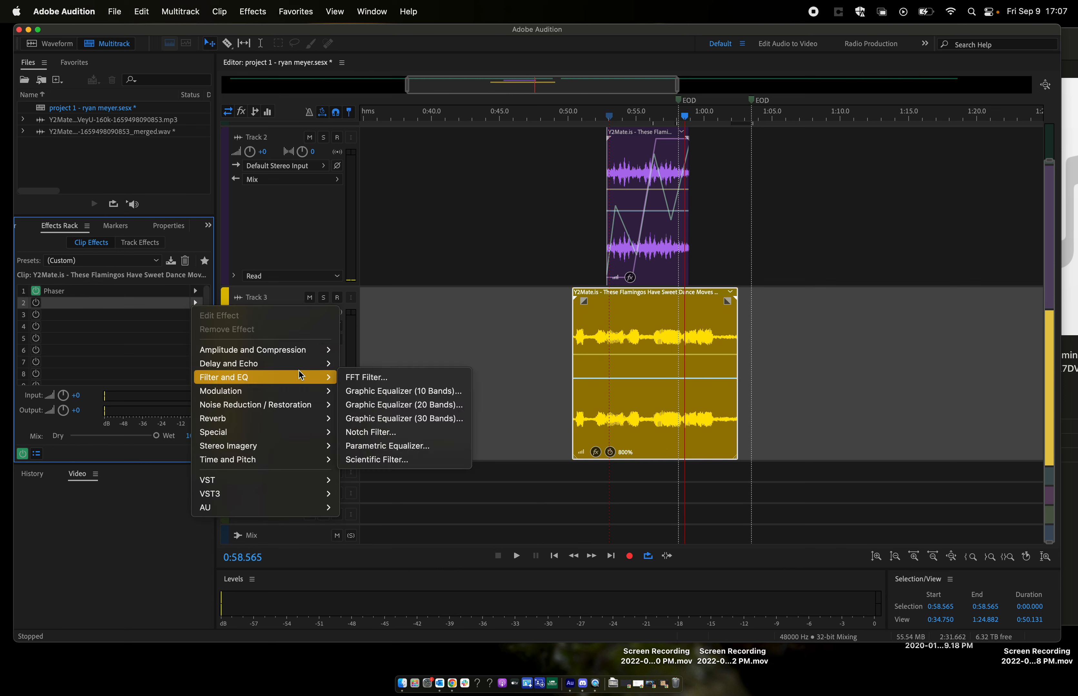
{"action": "mouse_move", "coordinate": [238, 410]}
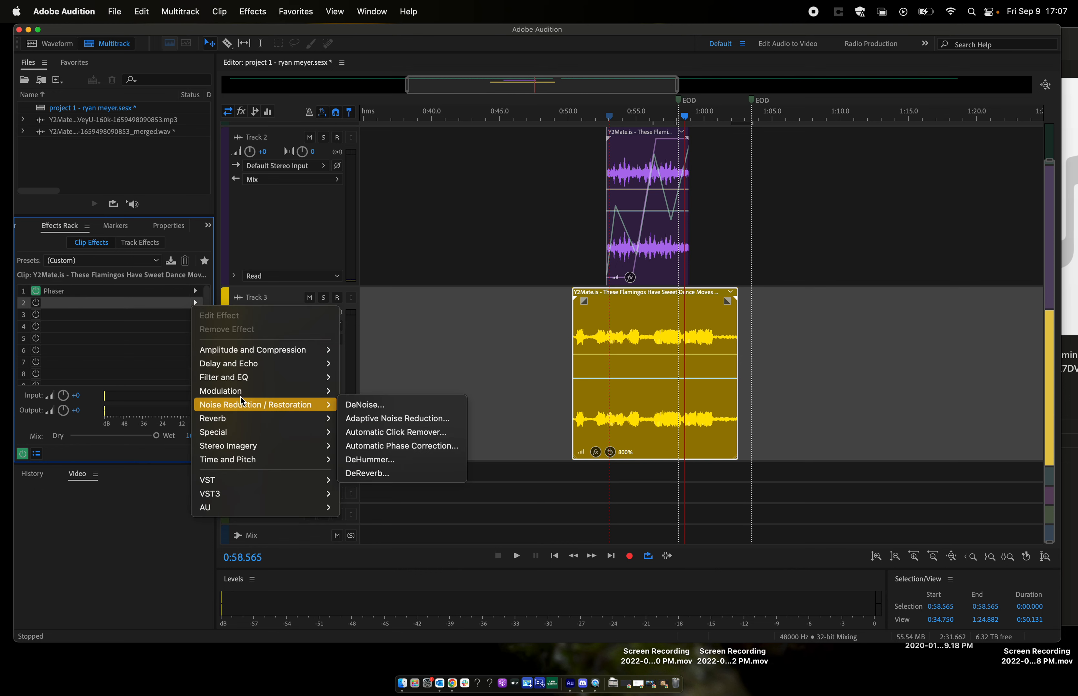
{"action": "mouse_move", "coordinate": [258, 382]}
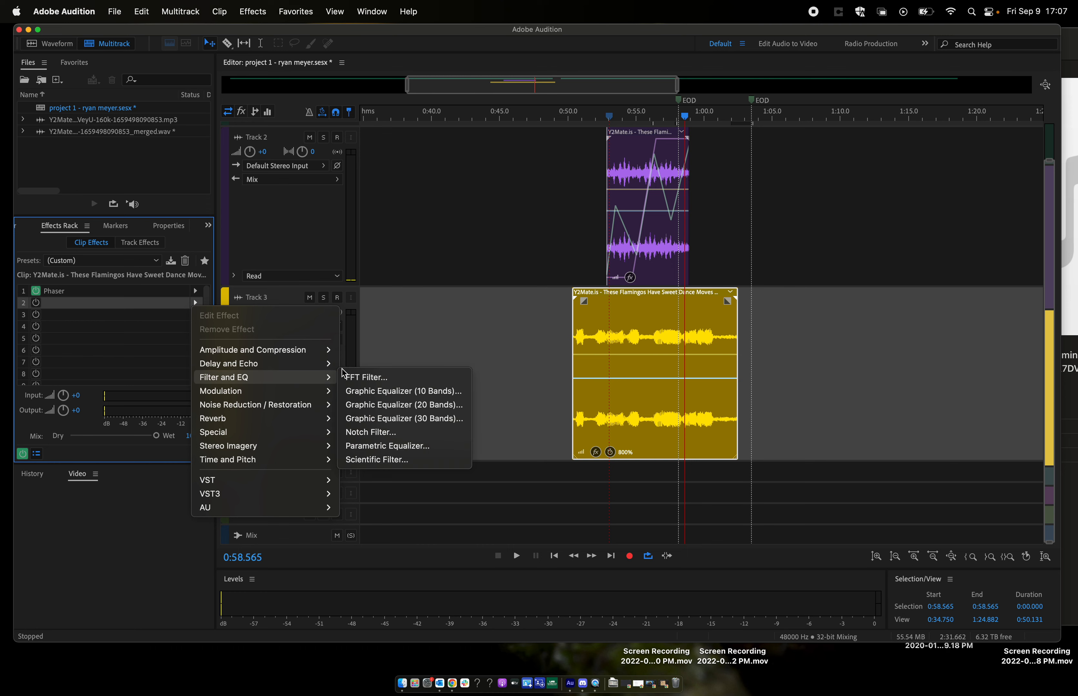
{"action": "left_click", "coordinate": [369, 392]}
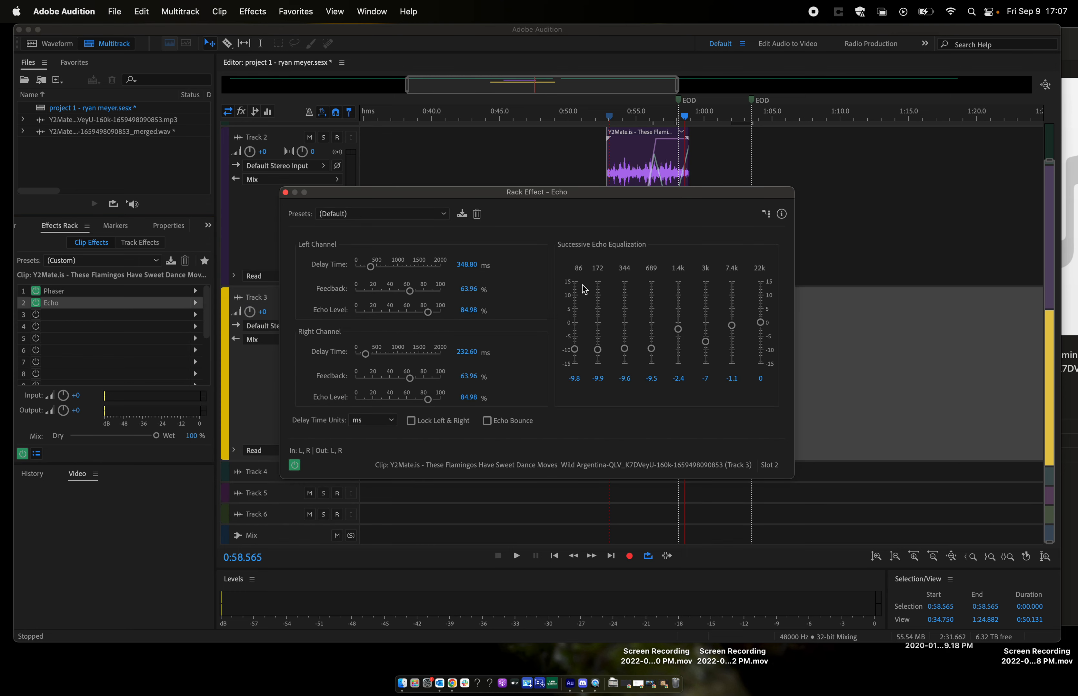
{"action": "left_click_drag", "start_coordinate": [607, 188], "coordinate": [343, 253]}
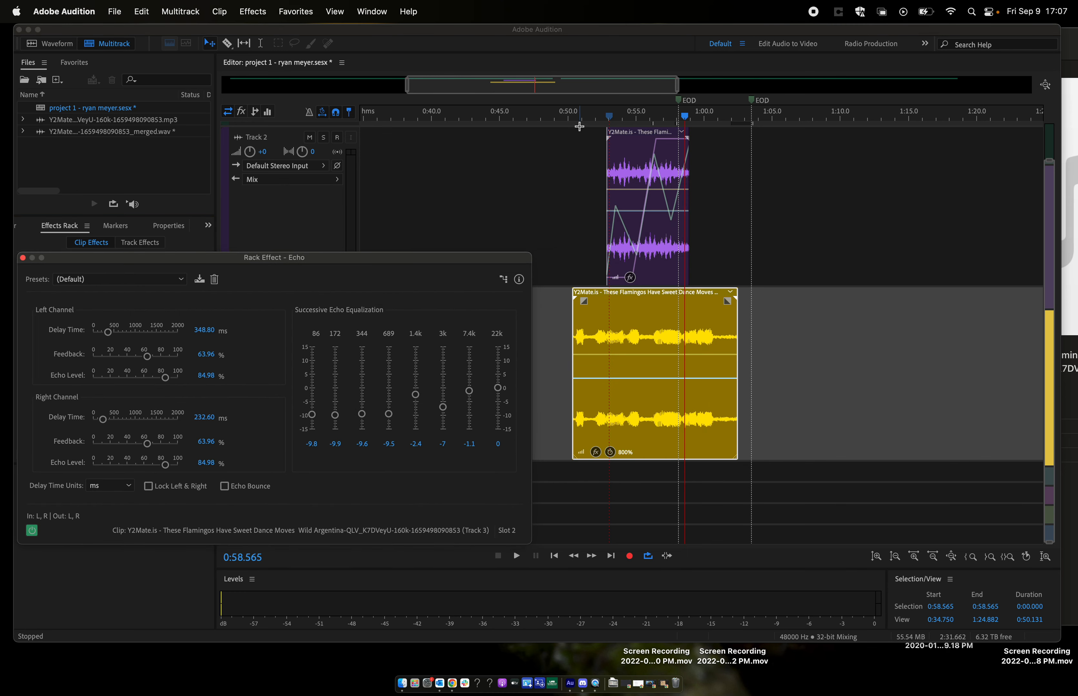
- Play the echoed clip from about 0:51.2, muting Track 2 during playback to hear Track 3 alone
{"action": "left_click", "coordinate": [584, 119]}
{"action": "key", "text": "space"}
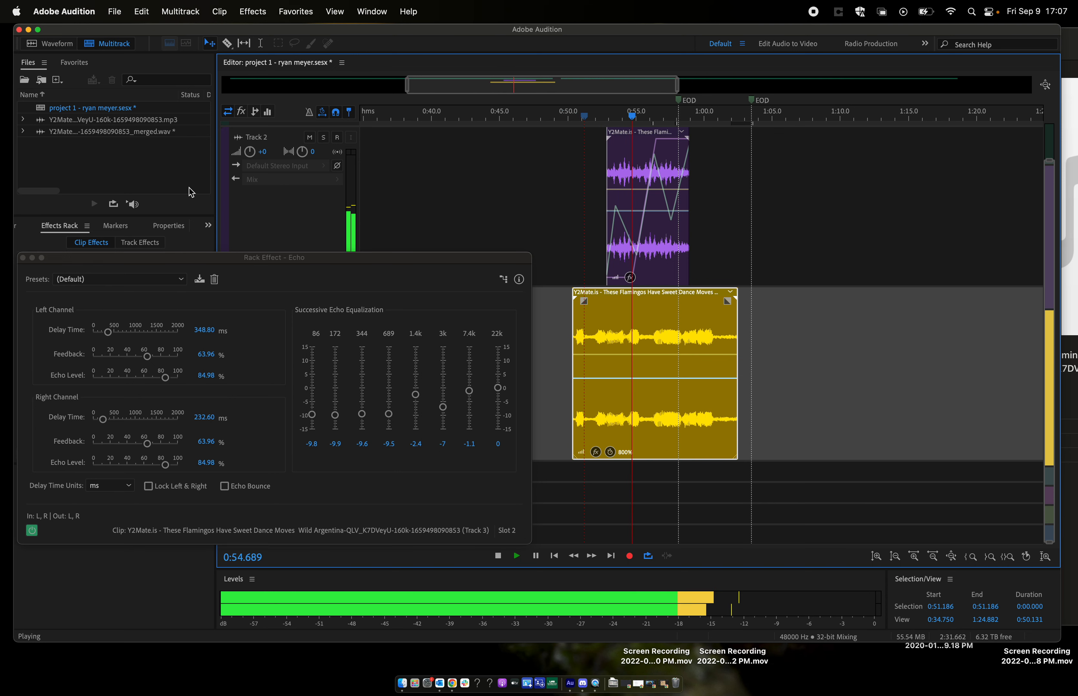
{"action": "left_click", "coordinate": [309, 137]}
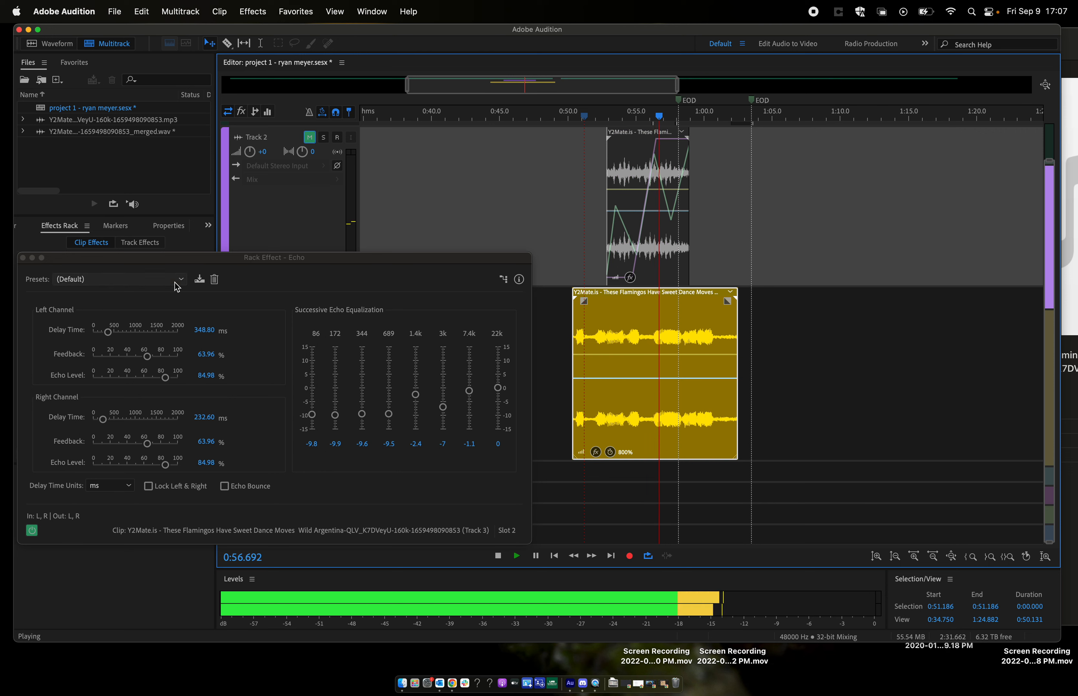
{"action": "key", "text": "space"}
- Switch the Echo to the Spooky preset, play the clip from about 0:52.6 and close the effect window
{"action": "left_click", "coordinate": [159, 281]}
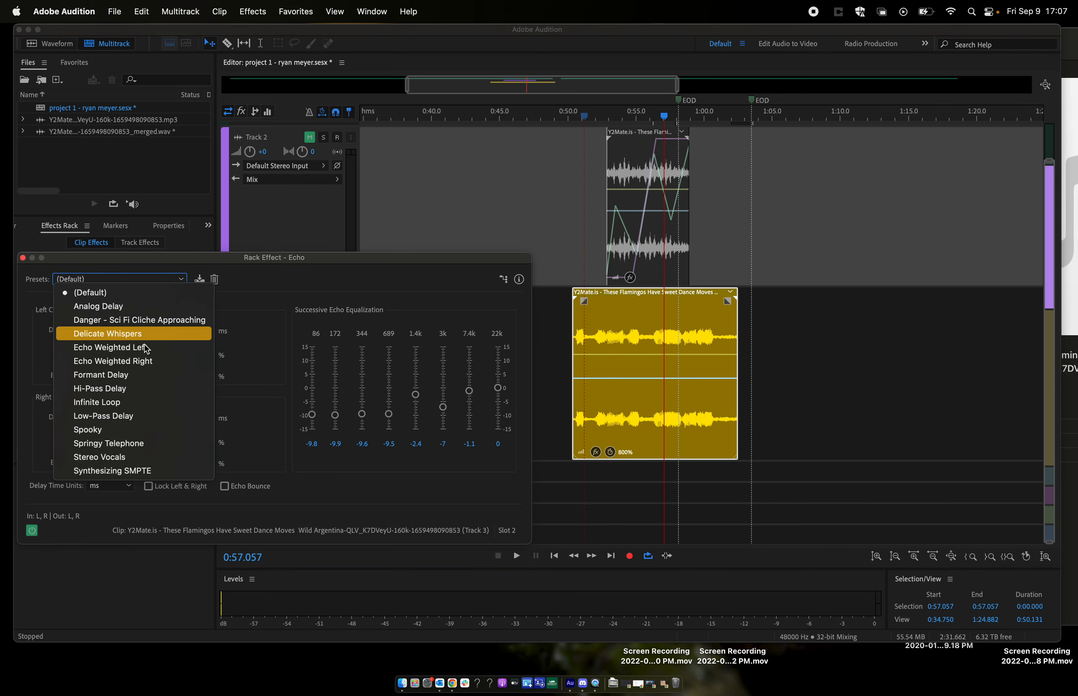
{"action": "left_click", "coordinate": [108, 431]}
{"action": "left_click", "coordinate": [603, 118]}
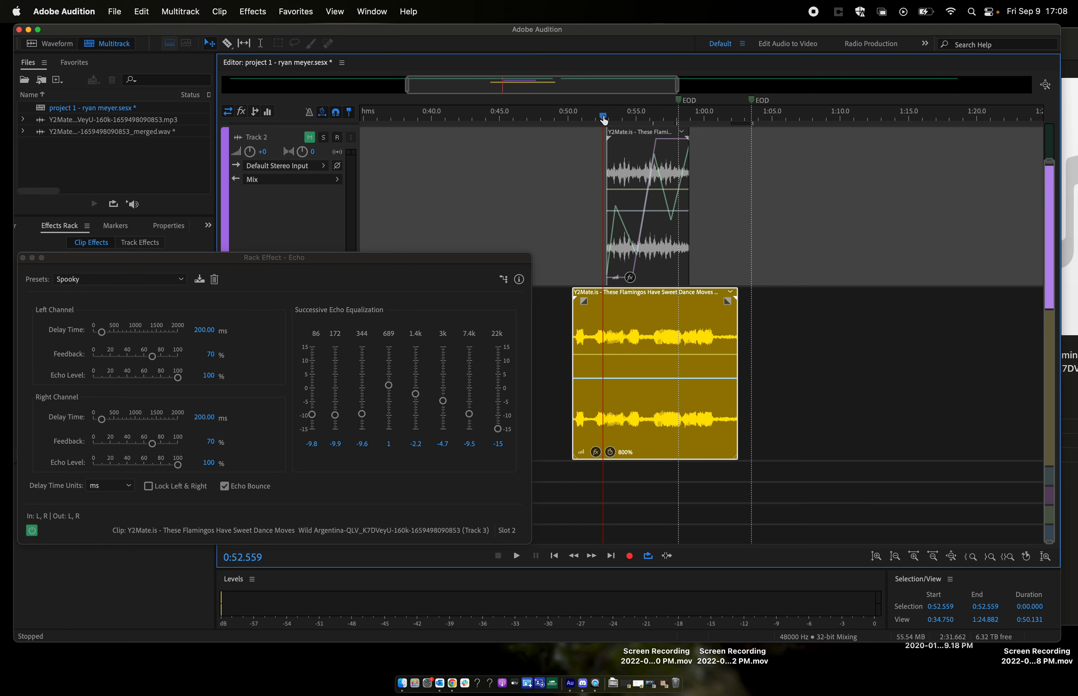
{"action": "key", "text": "space"}
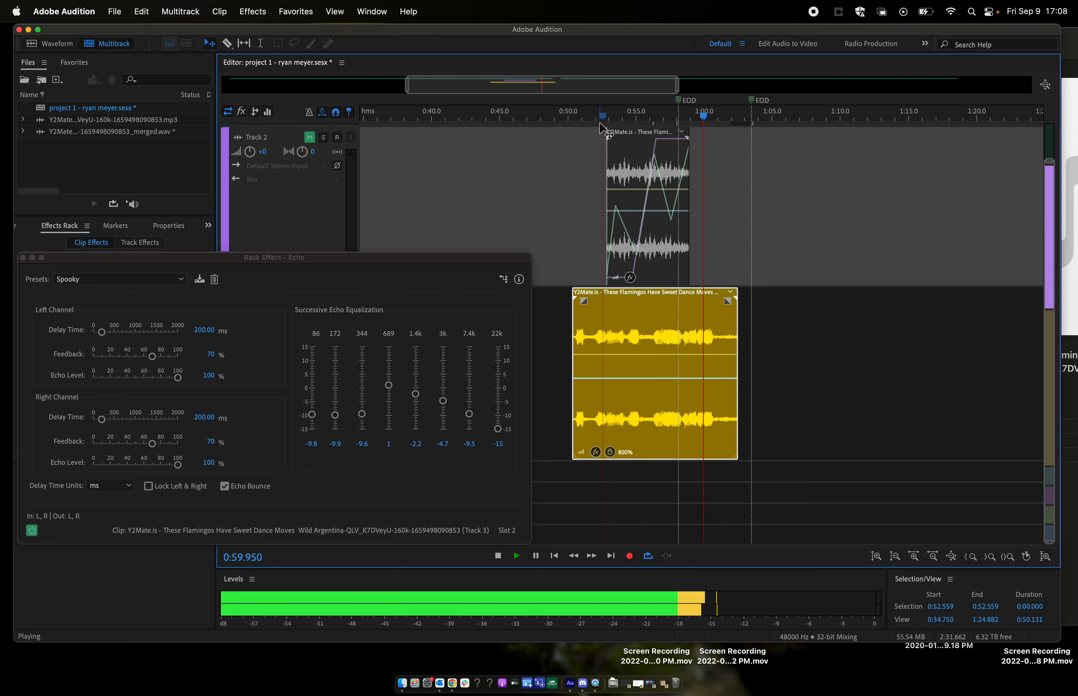
{"action": "key", "text": "space"}
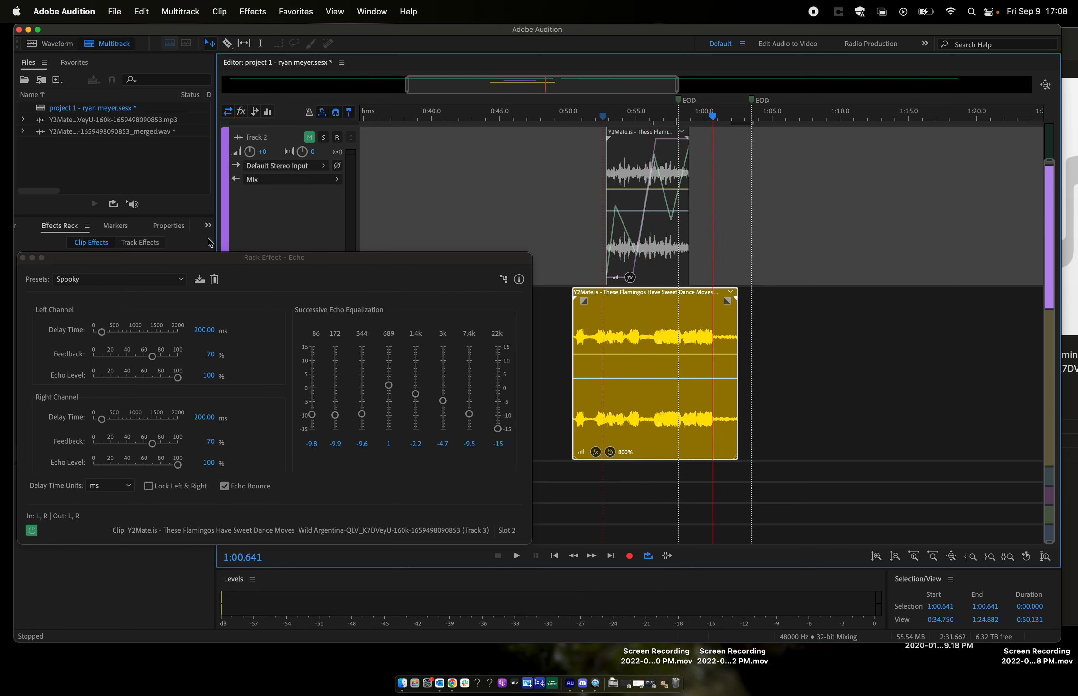
{"action": "left_click", "coordinate": [23, 258]}
- Add a Parametric Equalizer as the clip's third effect and lower its high shelf to about -15 dB at 4476 Hz
{"action": "left_click", "coordinate": [195, 317]}
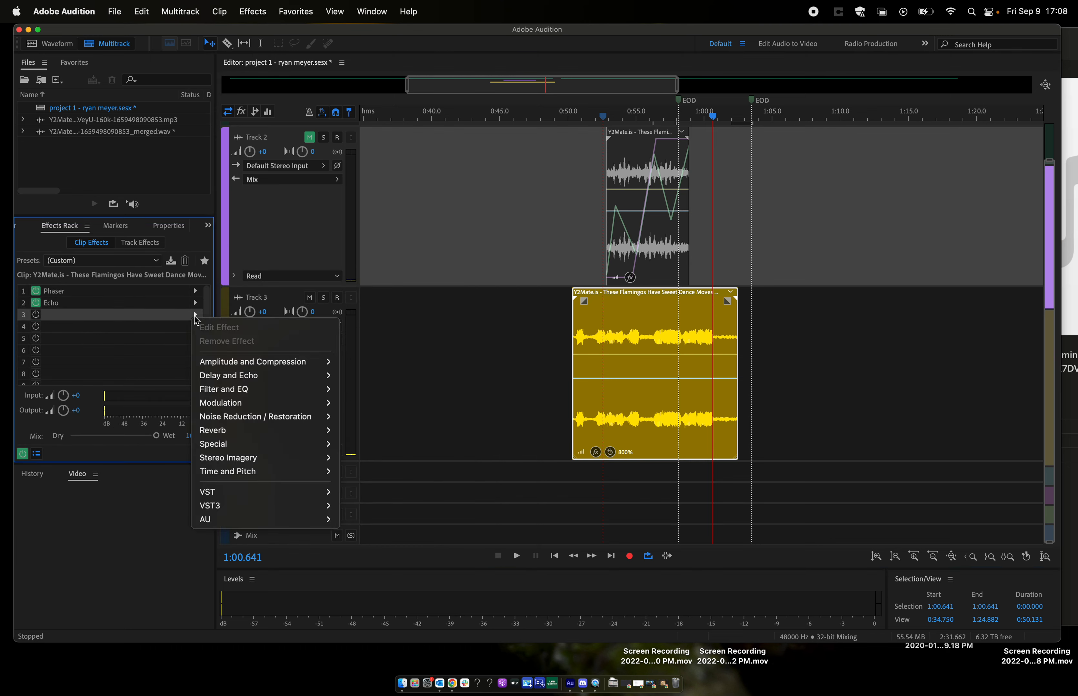
{"action": "mouse_move", "coordinate": [272, 389]}
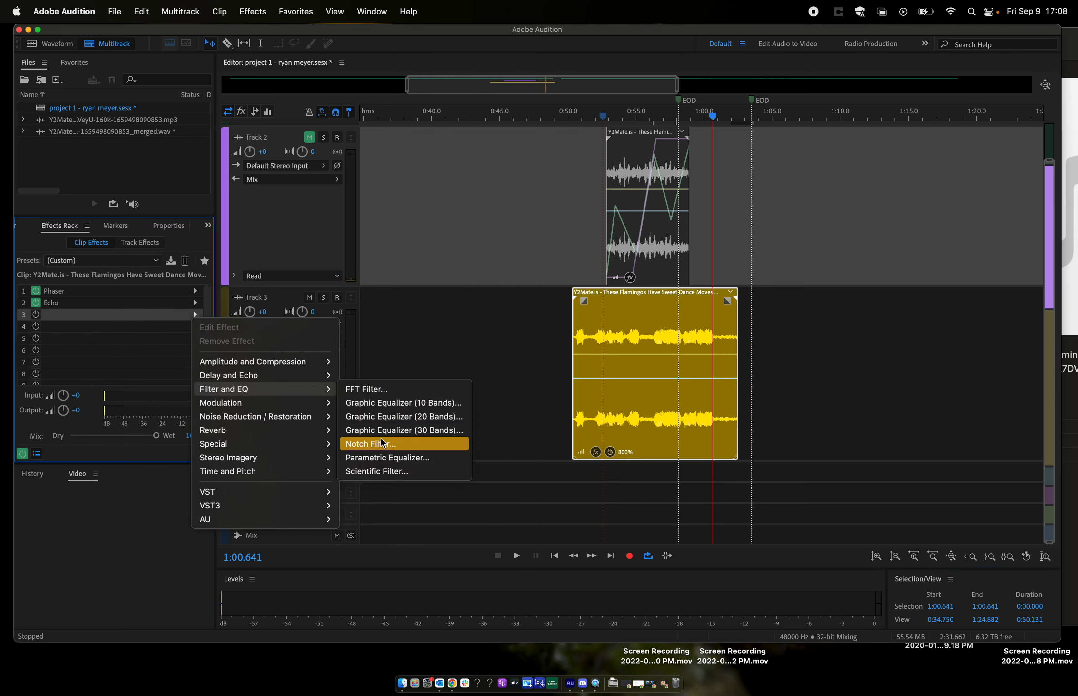
{"action": "left_click", "coordinate": [385, 458]}
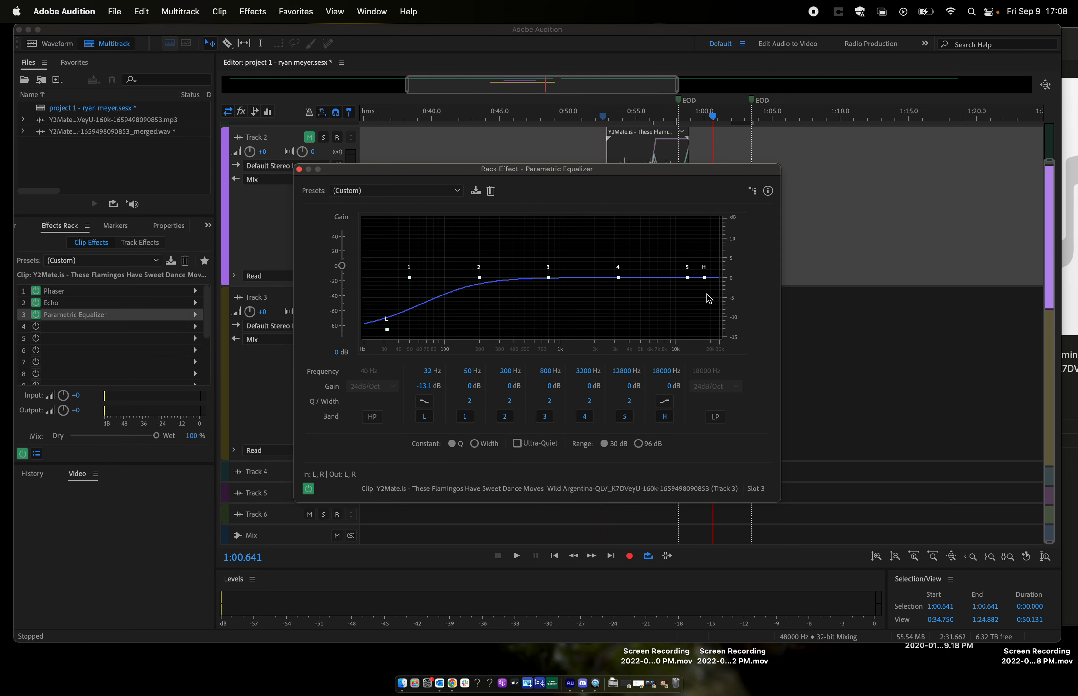
{"action": "left_click_drag", "start_coordinate": [704, 278], "coordinate": [637, 363]}
{"action": "key", "text": "space"}
- During playback from about 0:51.6, set band 2 to about 297 Hz, 11.2 dB, low shelf 58 Hz, -15 dB, high shelf 2688 Hz, -14.8 dB
{"action": "key", "text": "space"}
{"action": "left_click_drag", "start_coordinate": [634, 173], "coordinate": [383, 213]}
{"action": "left_click", "coordinate": [589, 120]}
{"action": "key", "text": "space"}
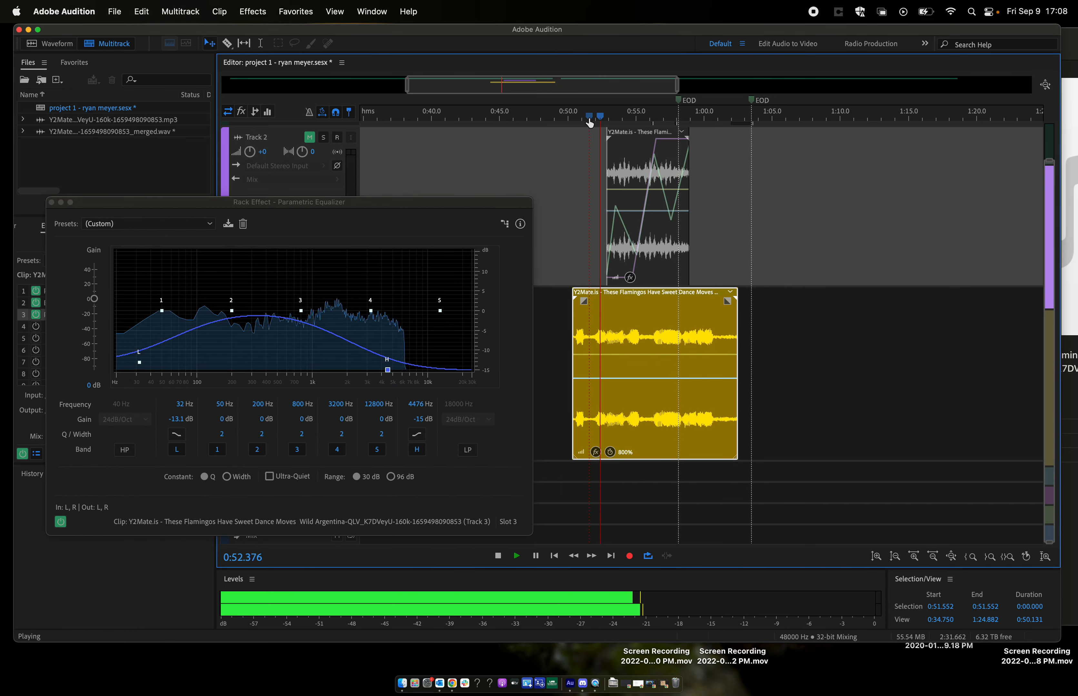
{"action": "left_click_drag", "start_coordinate": [231, 310], "coordinate": [284, 269]}
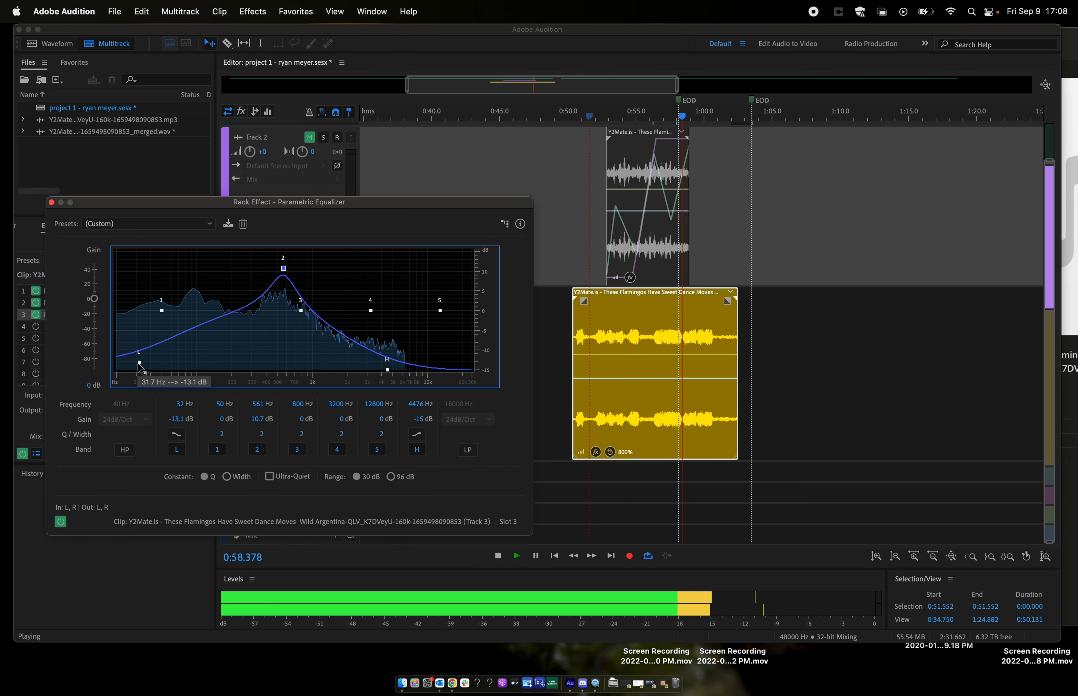
{"action": "left_click_drag", "start_coordinate": [139, 362], "coordinate": [172, 390]}
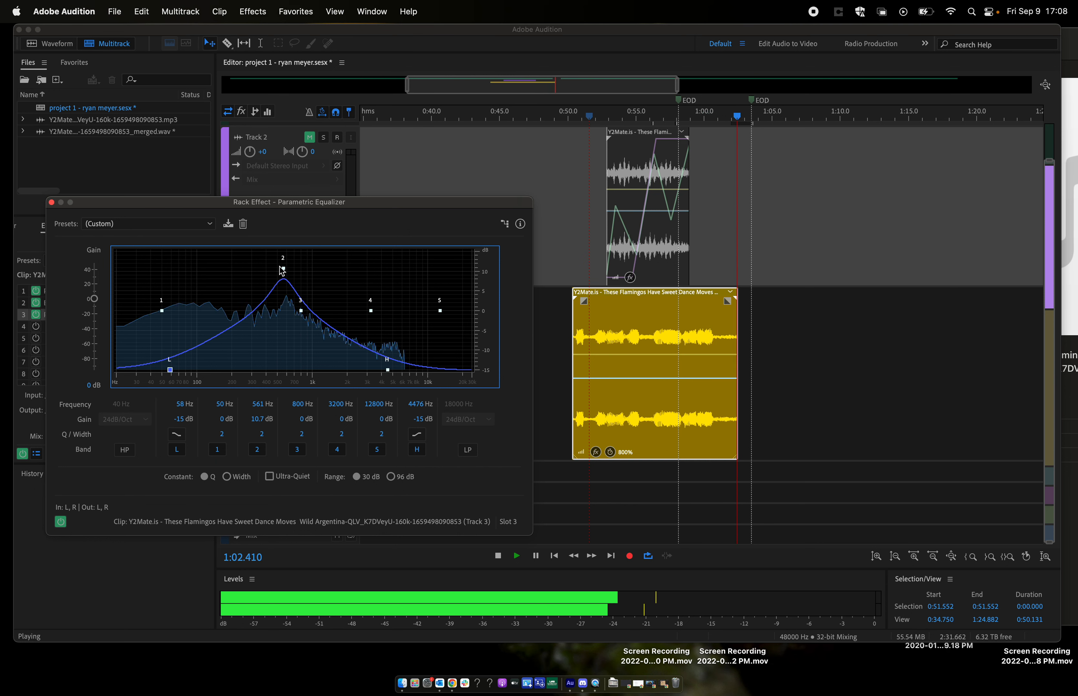
{"action": "left_click_drag", "start_coordinate": [283, 268], "coordinate": [251, 266]}
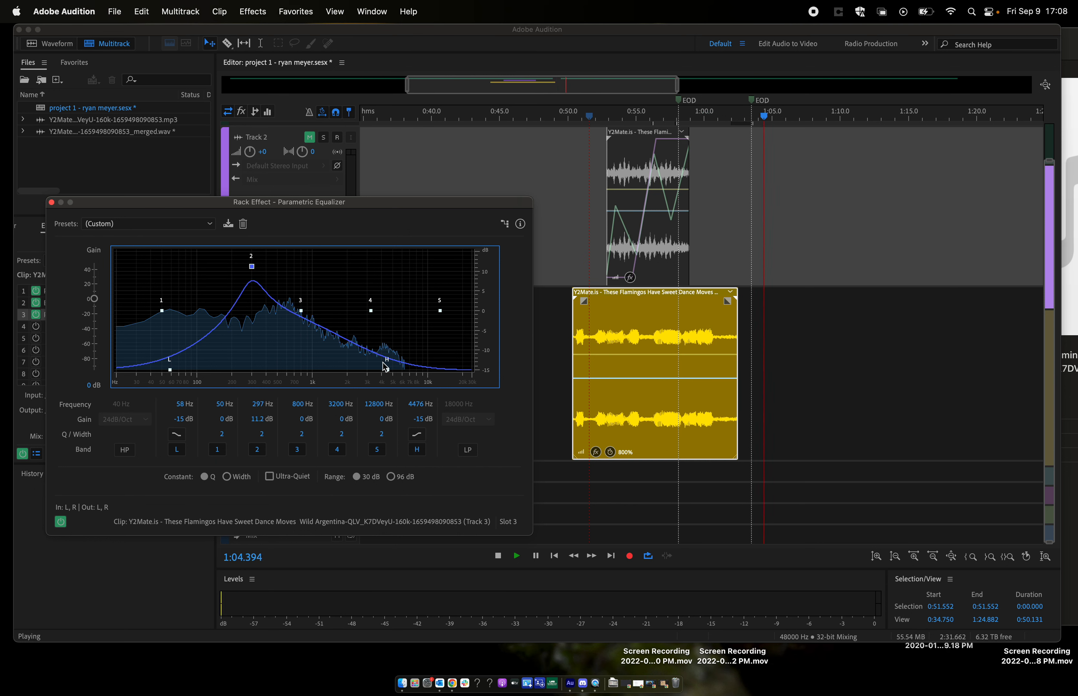
{"action": "left_click_drag", "start_coordinate": [388, 370], "coordinate": [361, 369]}
- Play the equalized clip from about 0:51.7, unmute Track 2 to hear both together, and close the equalizer window
{"action": "left_click", "coordinate": [592, 117]}
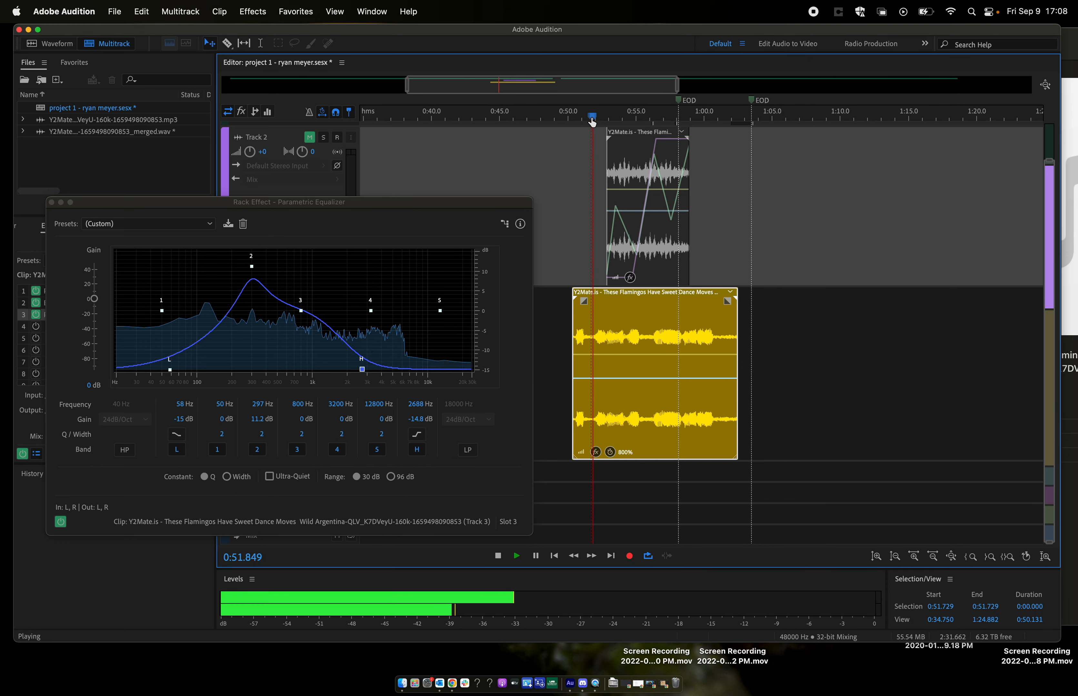
{"action": "left_click", "coordinate": [309, 137]}
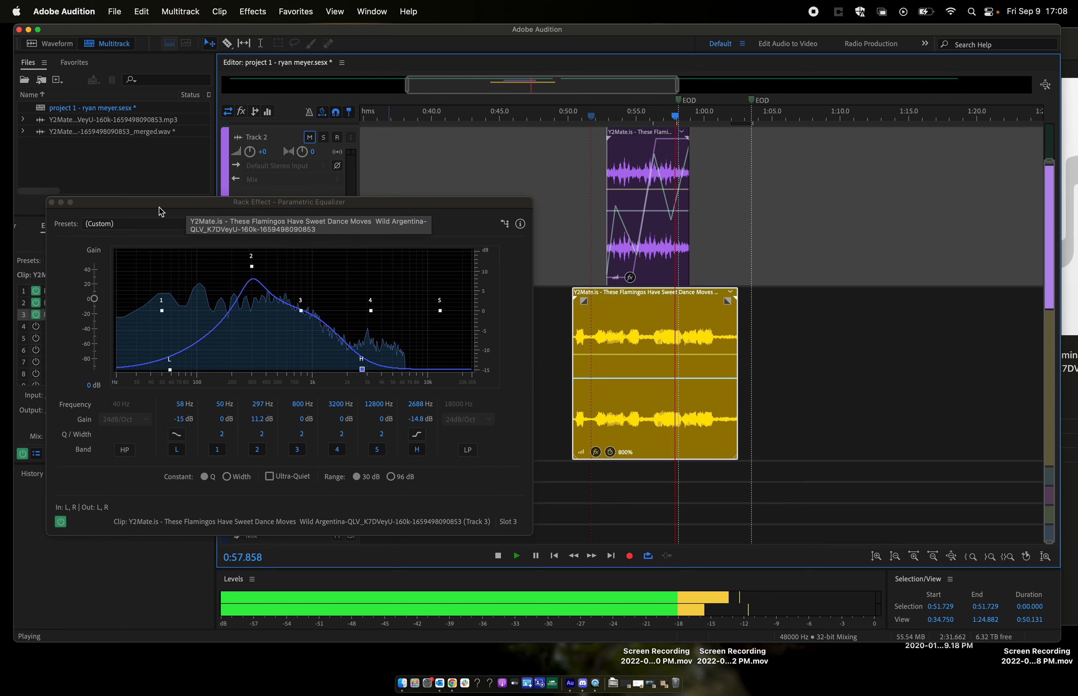
{"action": "key", "text": "space"}
{"action": "left_click", "coordinate": [51, 203]}
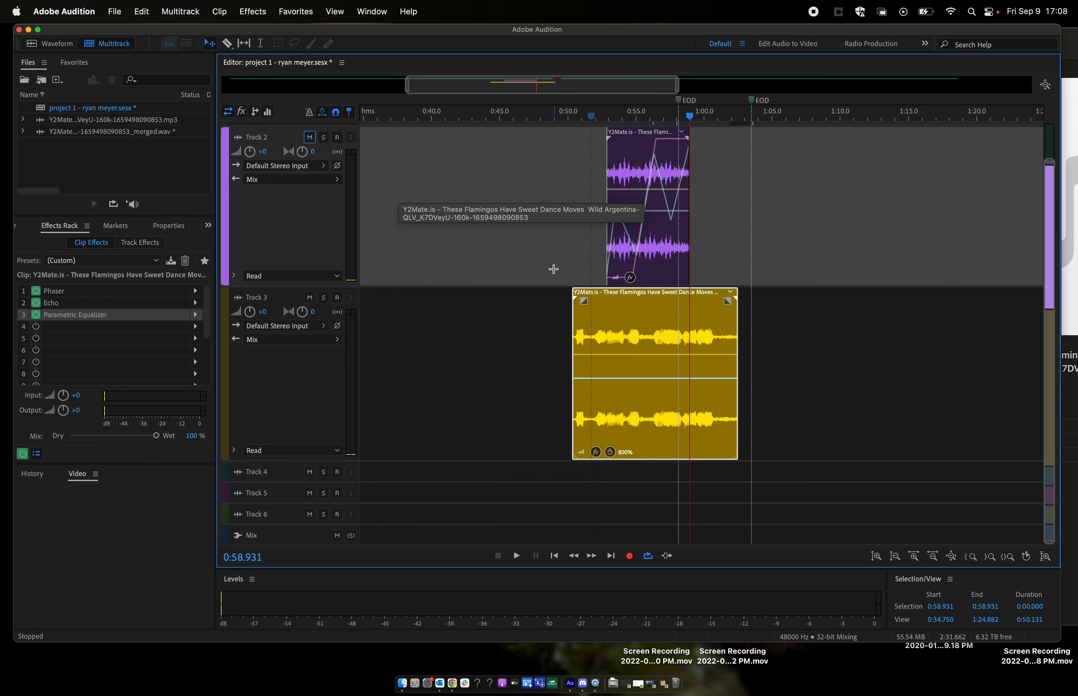
- Place the playhead at about 0:51.9, just after the start of the Track 3 clip
{"action": "left_click", "coordinate": [594, 116]}
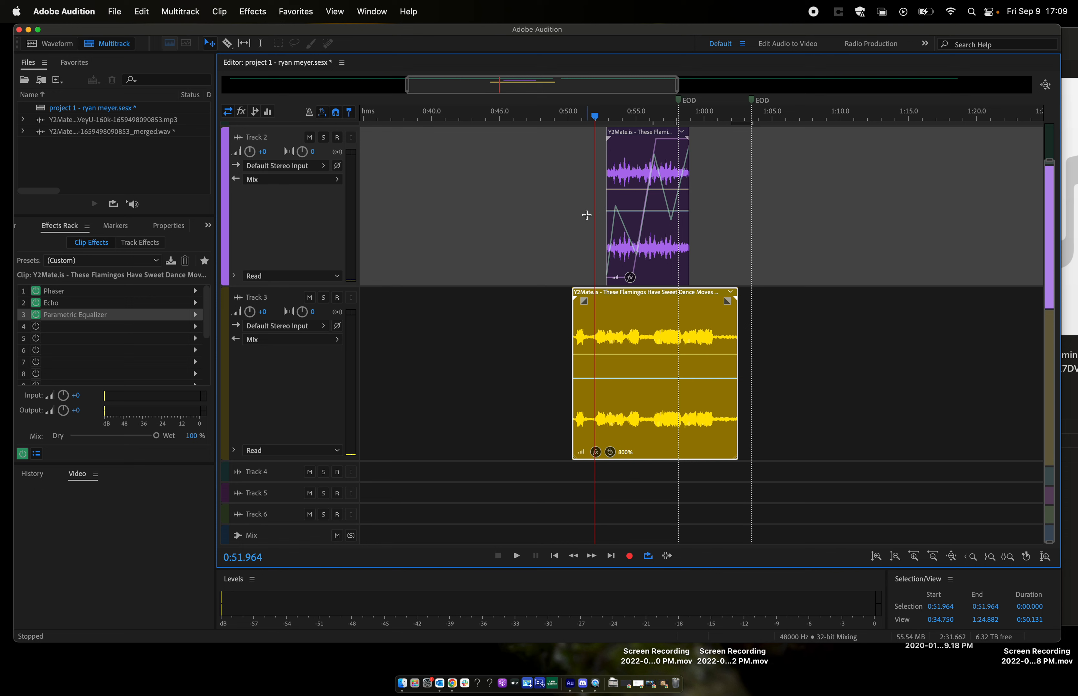
{"action": "left_click_drag", "start_coordinate": [582, 116], "coordinate": [588, 117]}
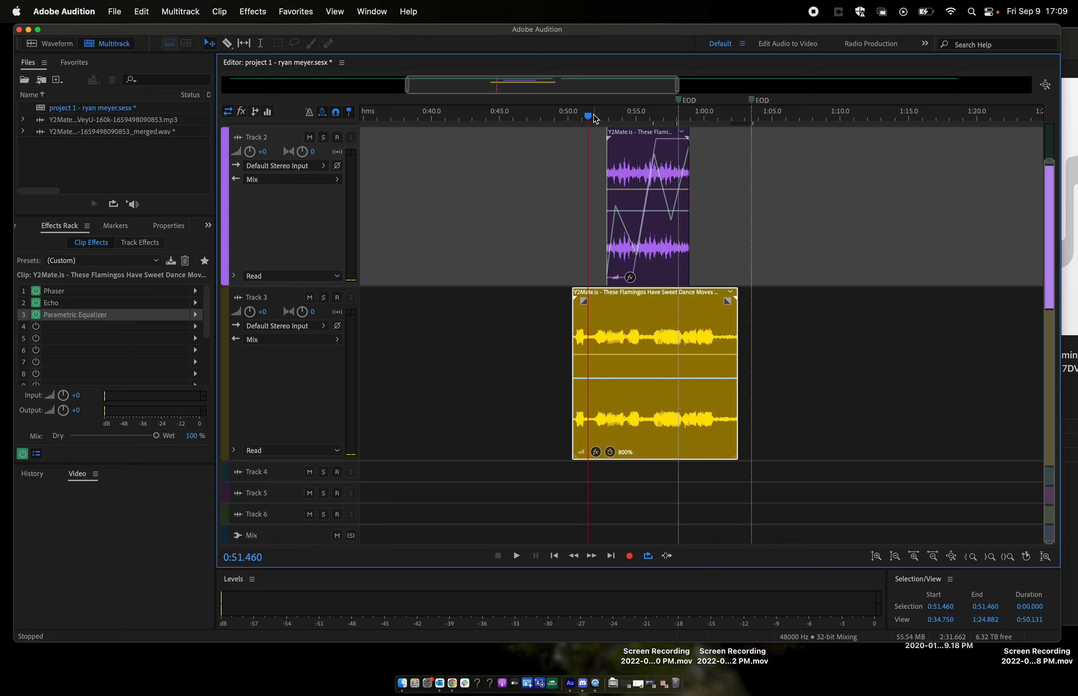
{"action": "left_click_drag", "start_coordinate": [590, 117], "coordinate": [597, 118]}
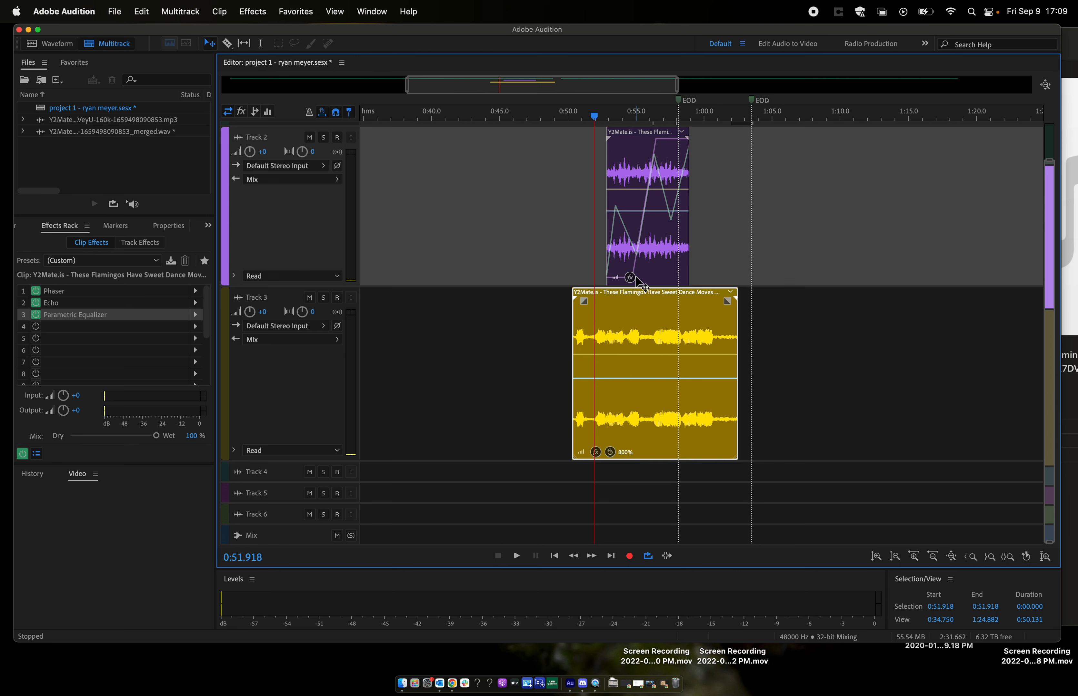
- Switch to Finder and open the Full Drum Loops folder inside Drums - Loops in the project's loops and percussion assets
{"action": "left_click", "coordinate": [406, 687]}
{"action": "left_click", "coordinate": [869, 87]}
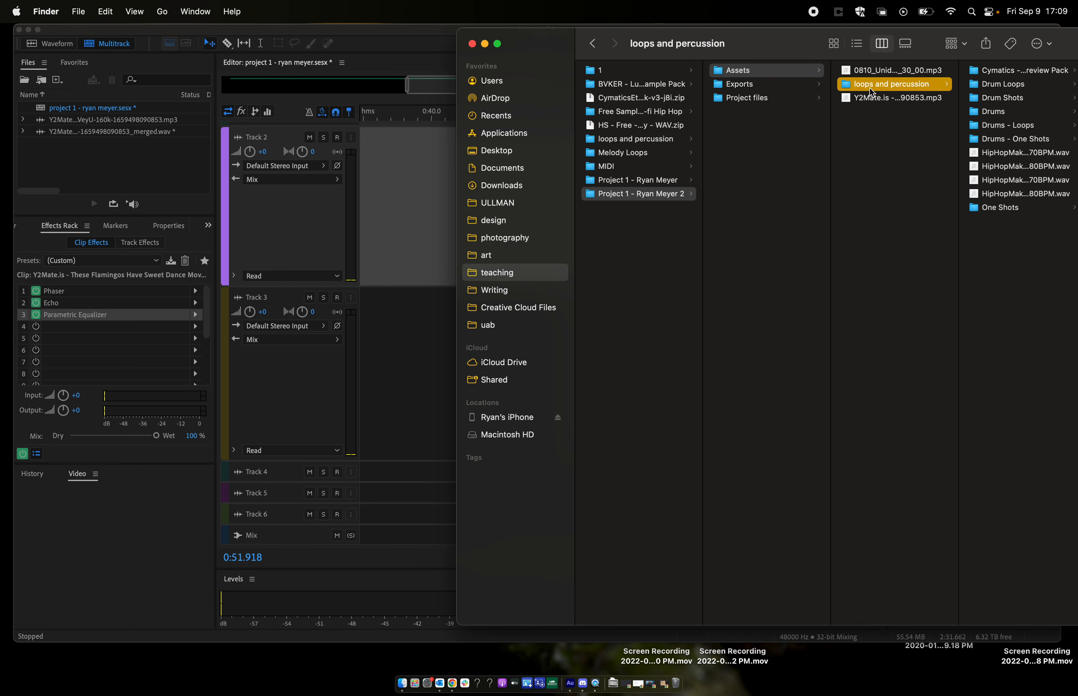
{"action": "left_click_drag", "start_coordinate": [933, 39], "coordinate": [879, 36]}
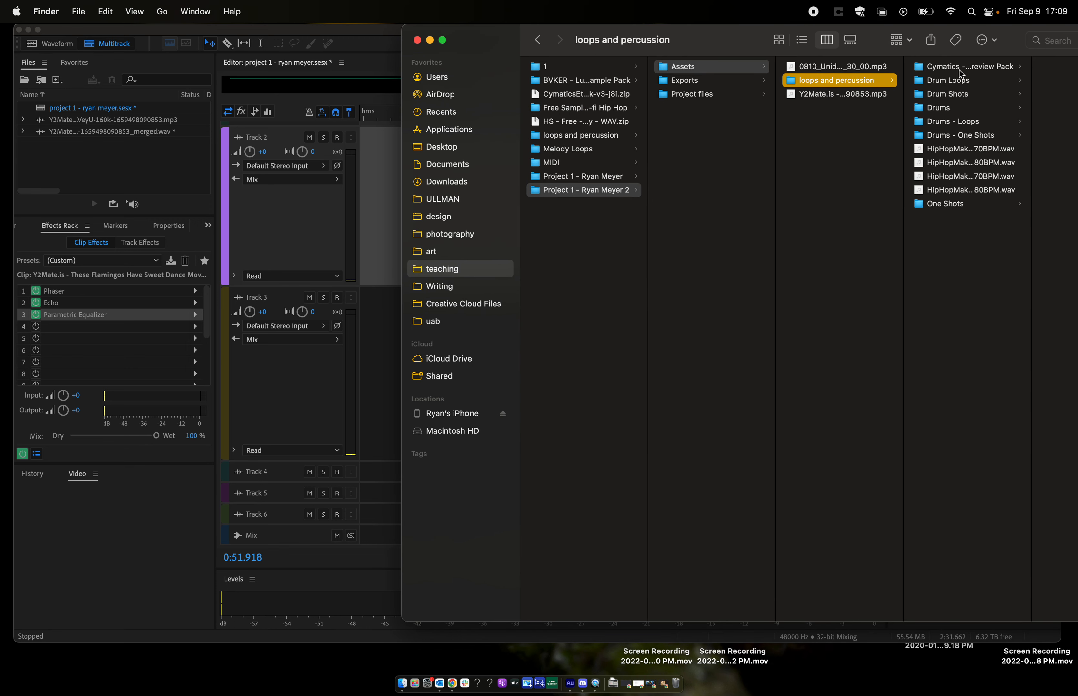
{"action": "left_click", "coordinate": [965, 87]}
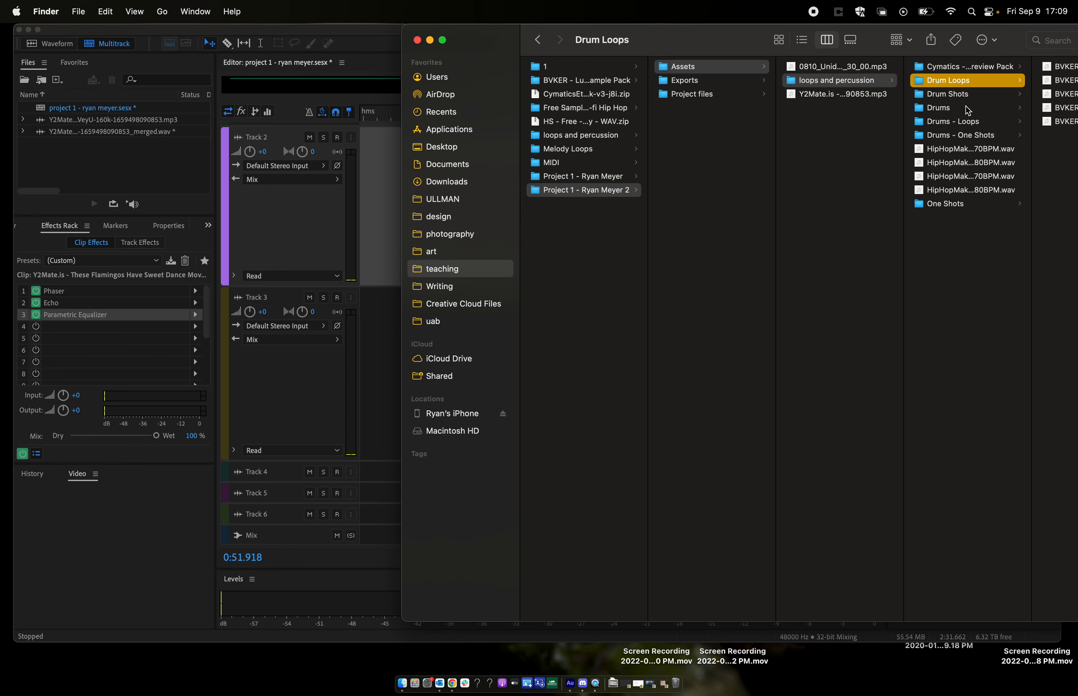
{"action": "left_click", "coordinate": [969, 123]}
{"action": "left_click_drag", "start_coordinate": [1035, 36], "coordinate": [868, 36]}
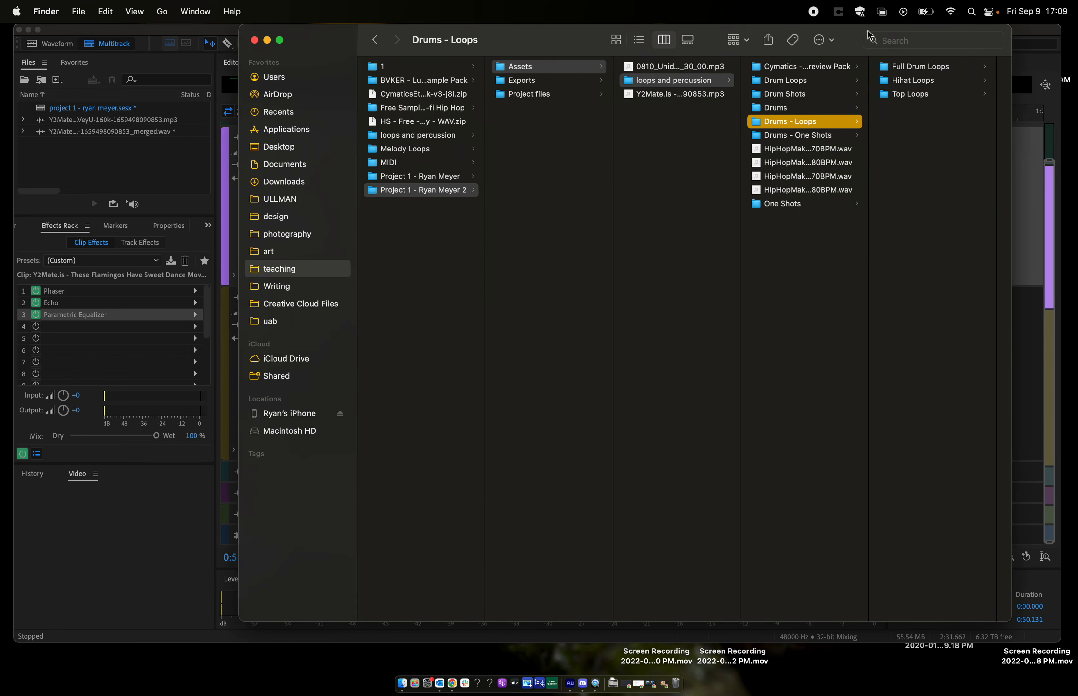
{"action": "left_click", "coordinate": [905, 67]}
- Audition the Cymatics Lofi Full Drum Loops 3 (75 BPM), 6 (80 BPM) and 9 (85 BPM) in Quick Look
{"action": "left_click", "coordinate": [923, 94]}
{"action": "key", "text": "space"}
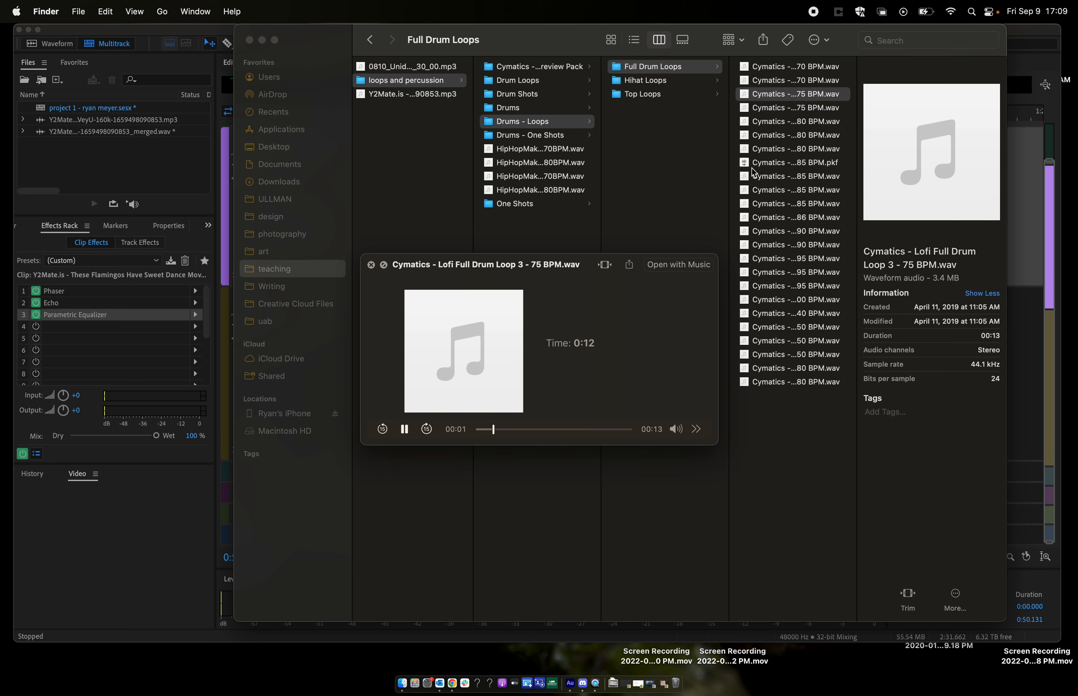
{"action": "key", "text": "space"}
{"action": "left_click", "coordinate": [801, 140]}
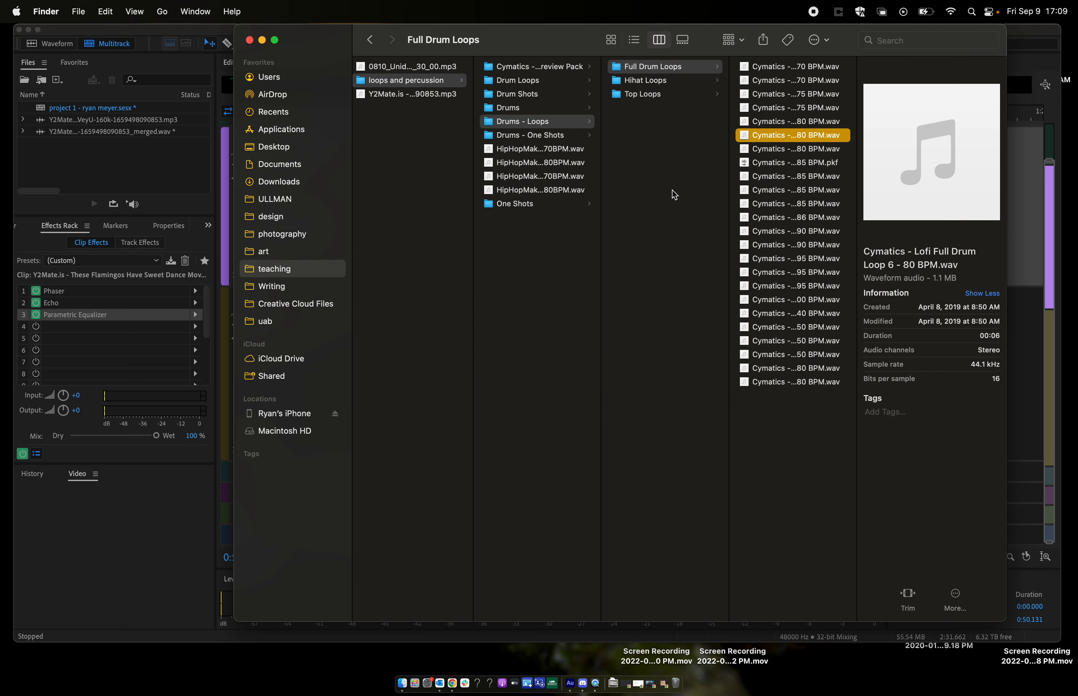
{"action": "key", "text": "space"}
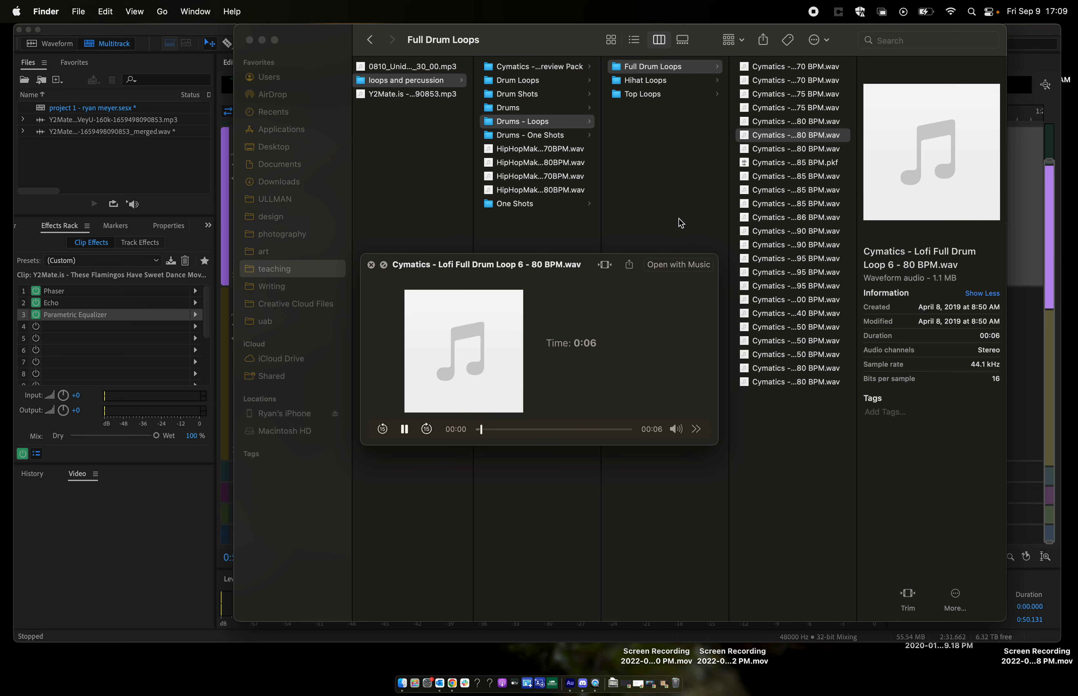
{"action": "key", "text": "space"}
{"action": "left_click", "coordinate": [792, 190]}
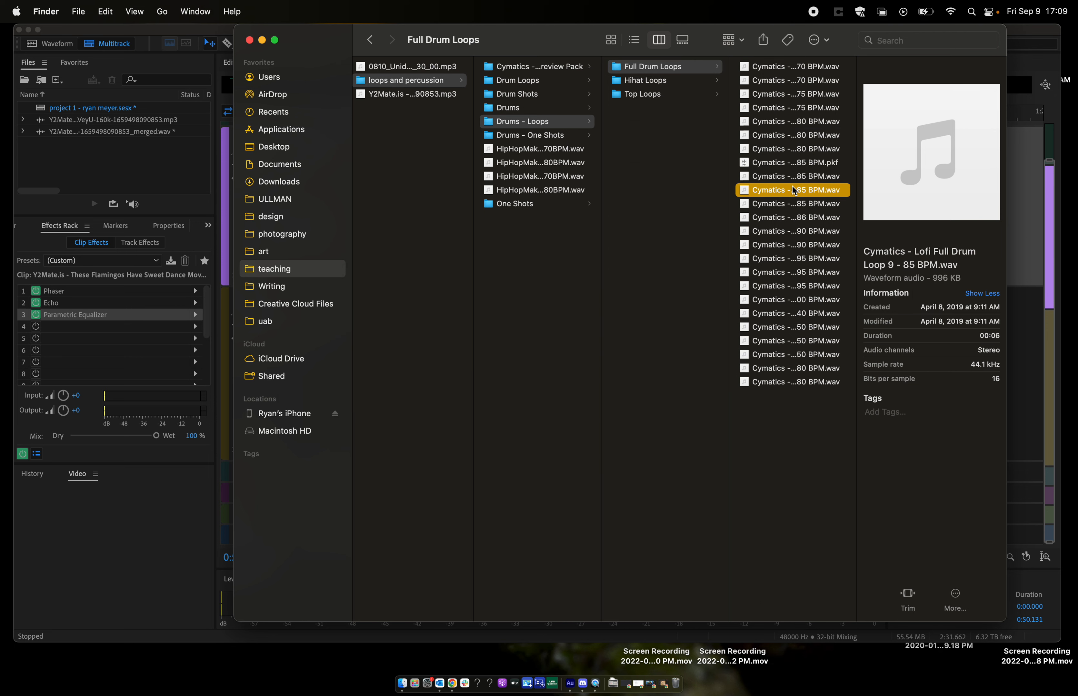
{"action": "key", "text": "space"}
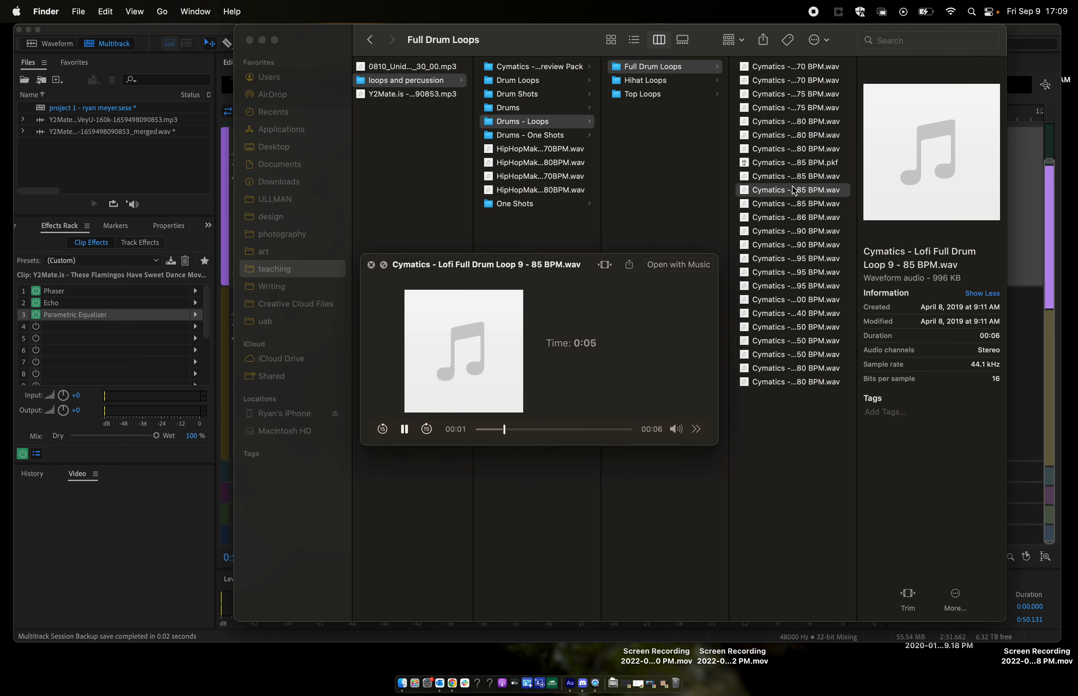
- Audition the following drum loops one after another, from Loop 10 (85 BPM) through Loop 17 (100 BPM), and close the preview
{"action": "key", "text": "Down"}
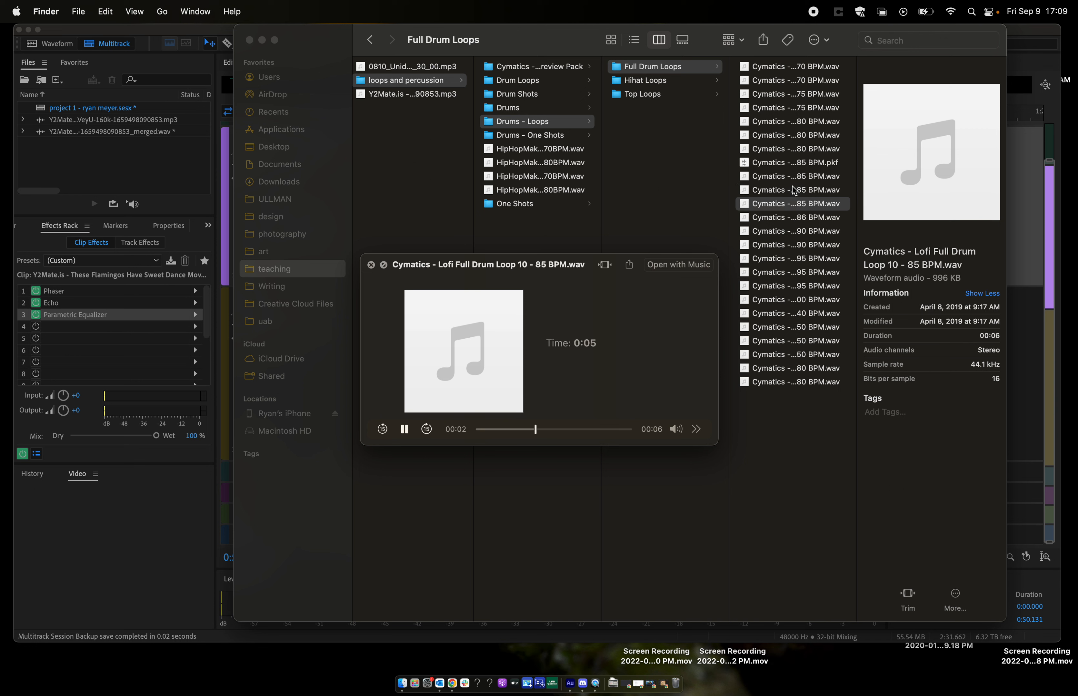
{"action": "key", "text": "Down"}
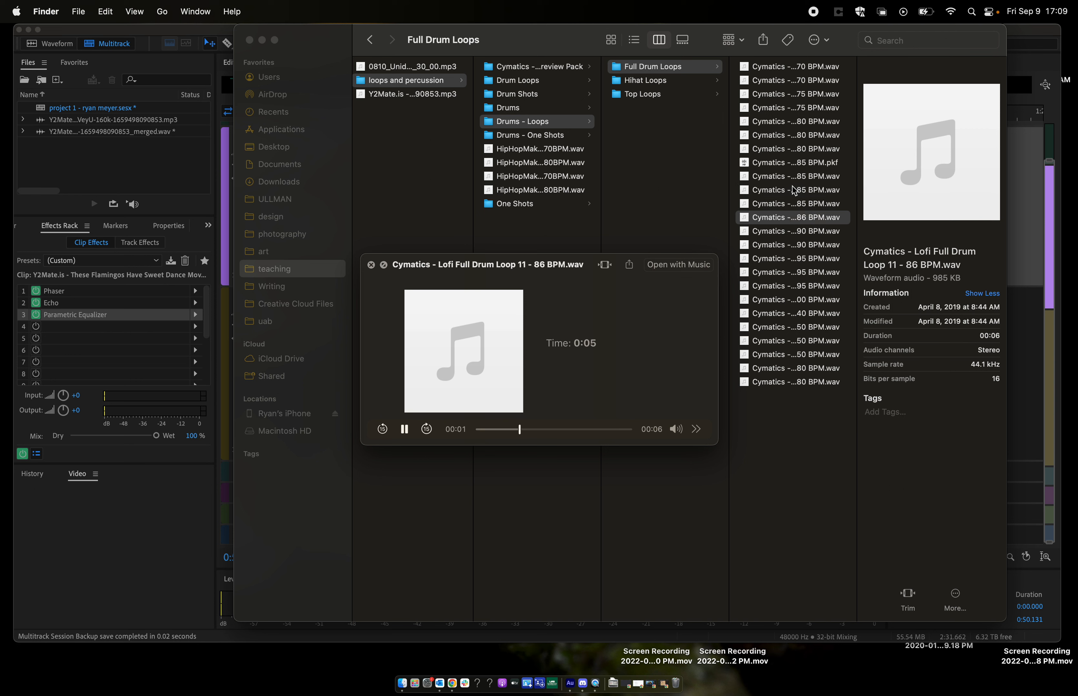
{"action": "key", "text": "Down"}
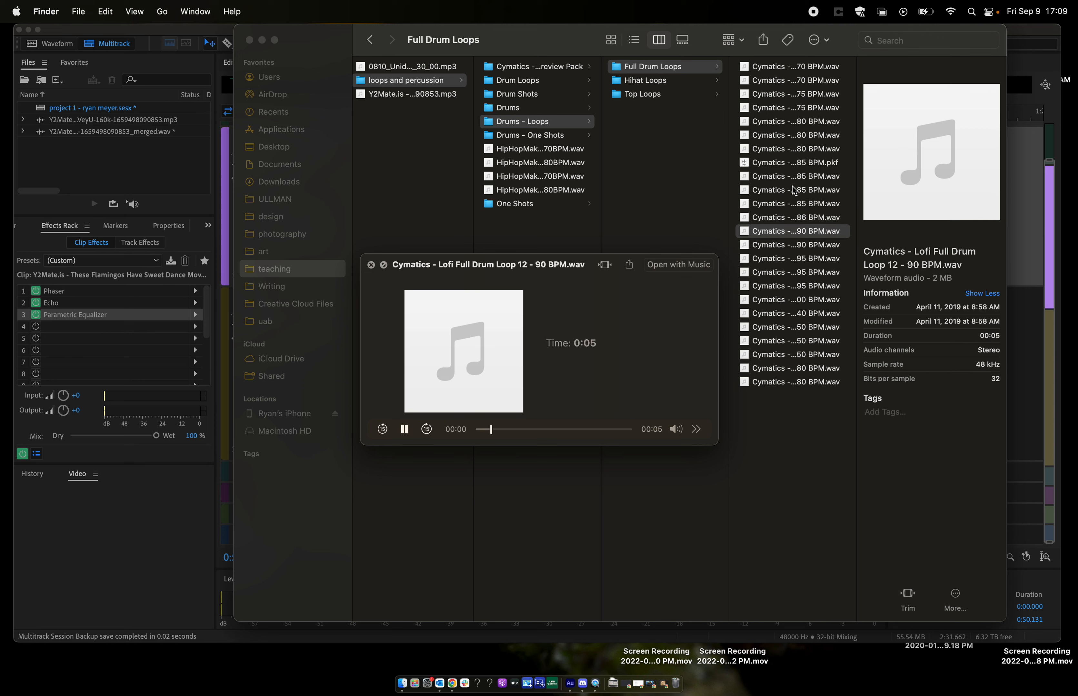
{"action": "key", "text": "Down"}
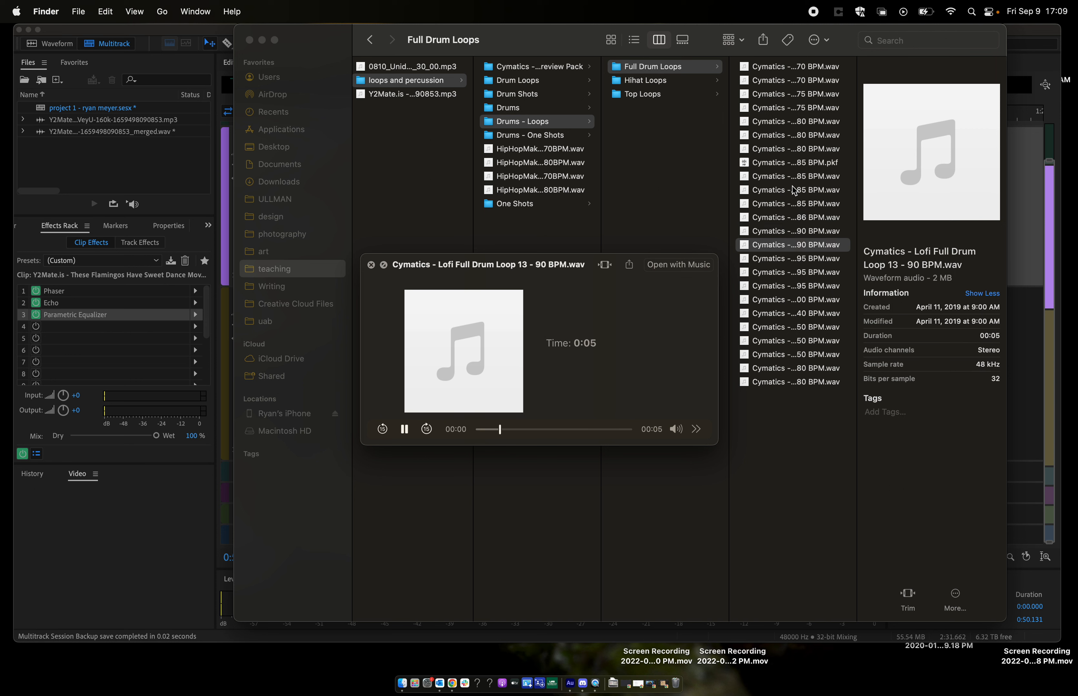
{"action": "key", "text": "Down"}
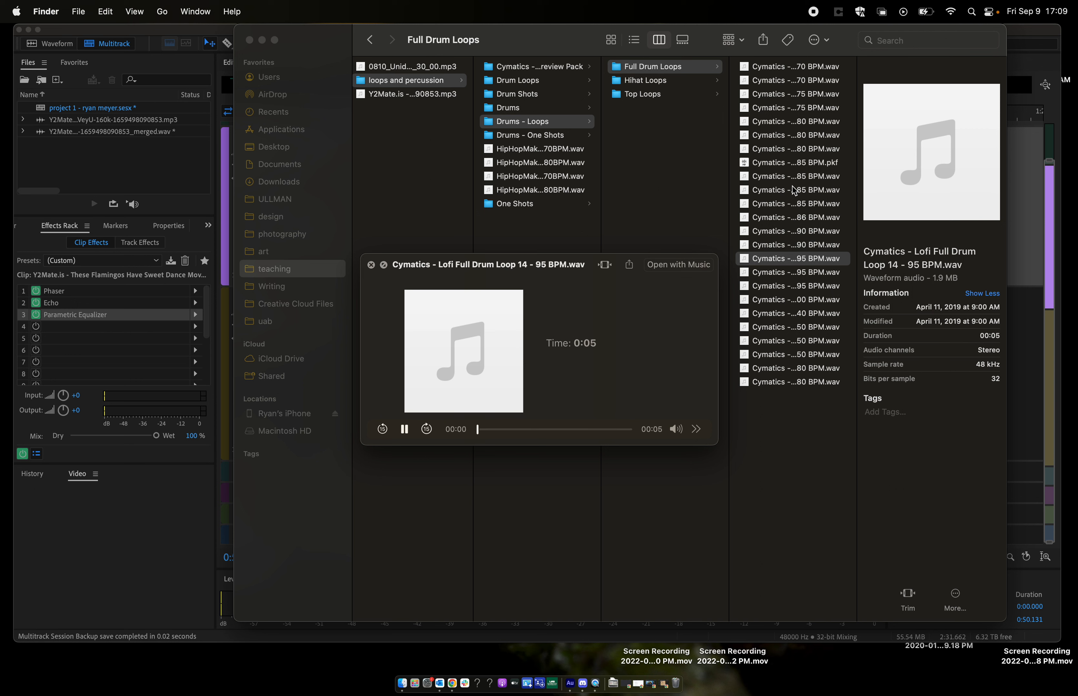
{"action": "key", "text": "Down"}
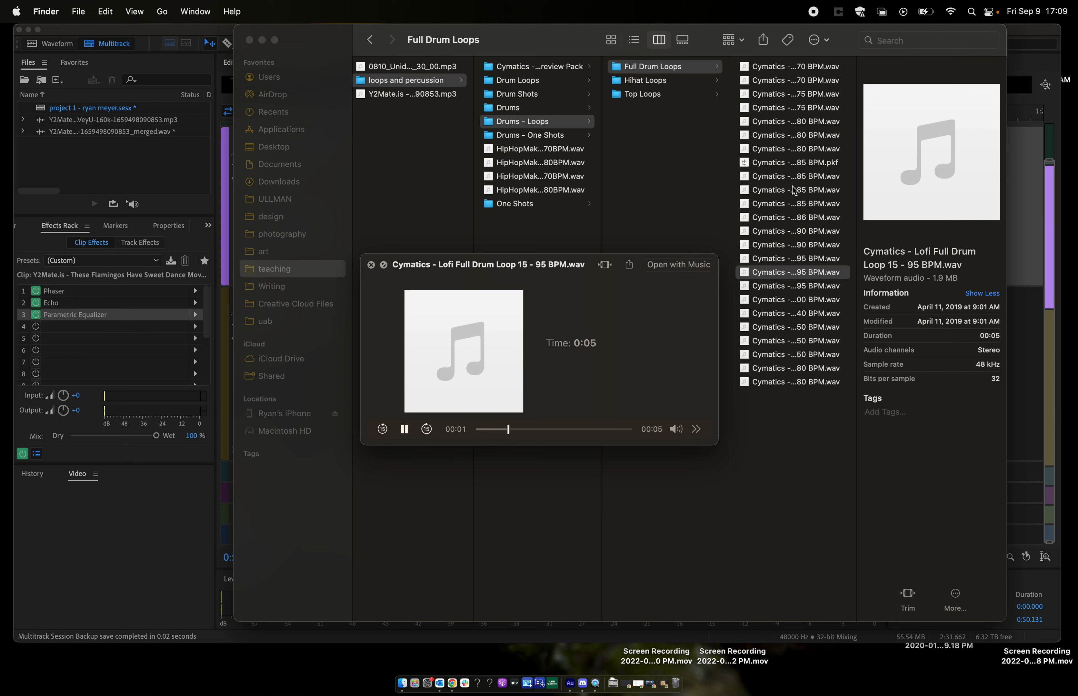
{"action": "key", "text": "Down"}
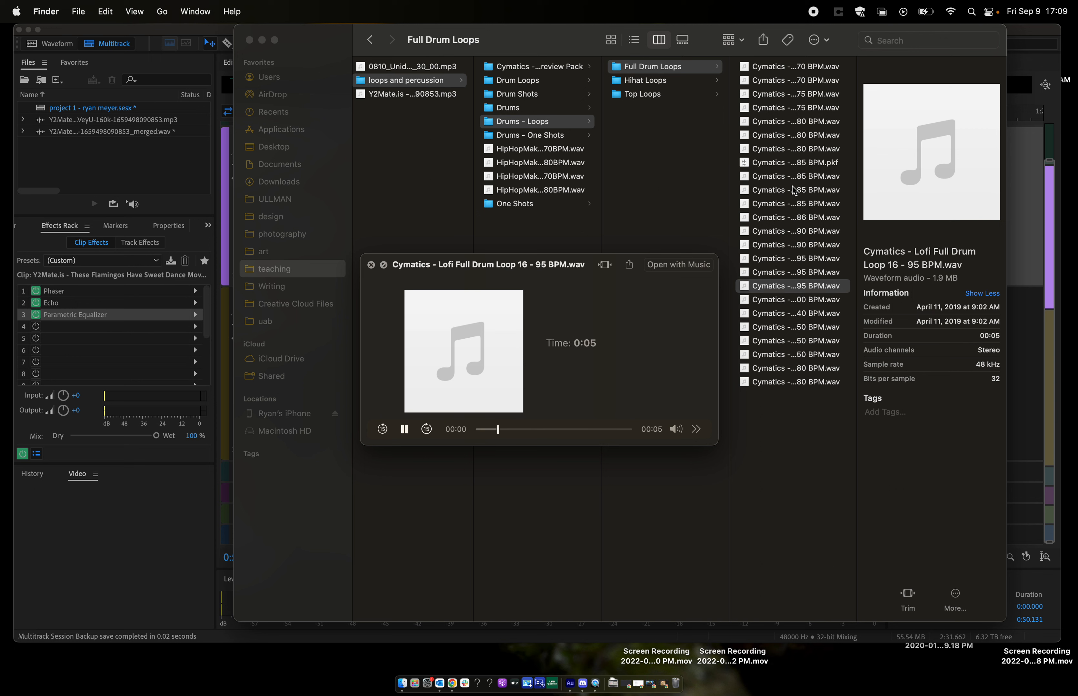
{"action": "key", "text": "Down"}
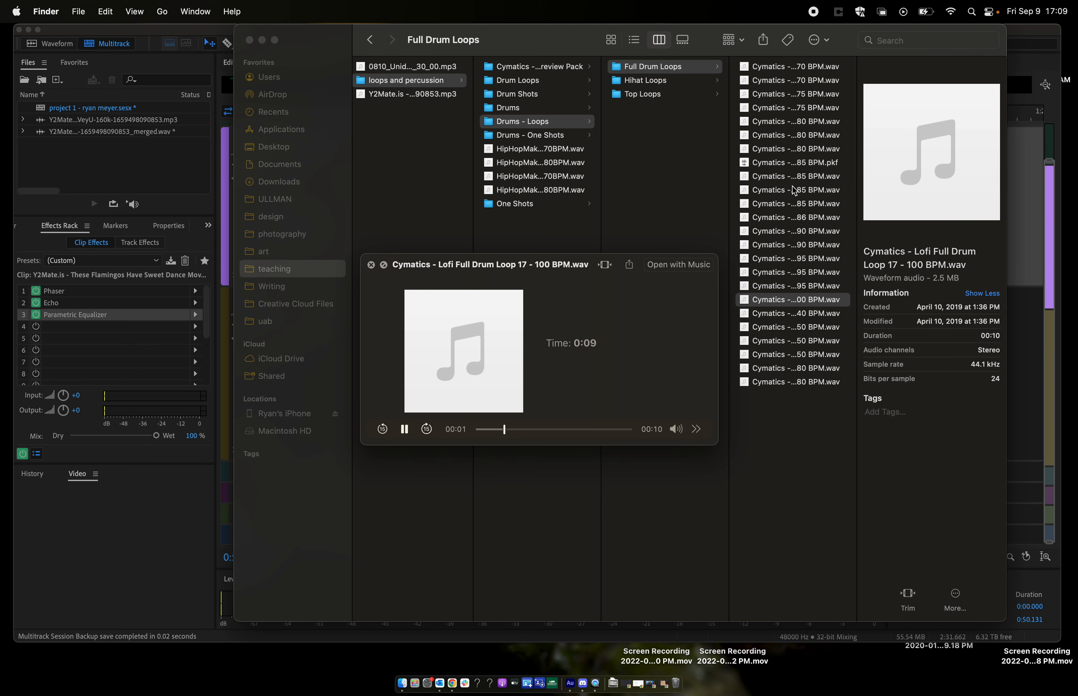
{"action": "key", "text": "space"}
- Add Cymatics Lofi Full Drum Loop 17 - 100 BPM from Finder to Track 4 in Audition at about 0:37, and make Track 4 taller
{"action": "left_click_drag", "start_coordinate": [334, 42], "coordinate": [523, 30]}
{"action": "left_click_drag", "start_coordinate": [973, 302], "coordinate": [397, 475]}
{"action": "left_click", "coordinate": [388, 430]}
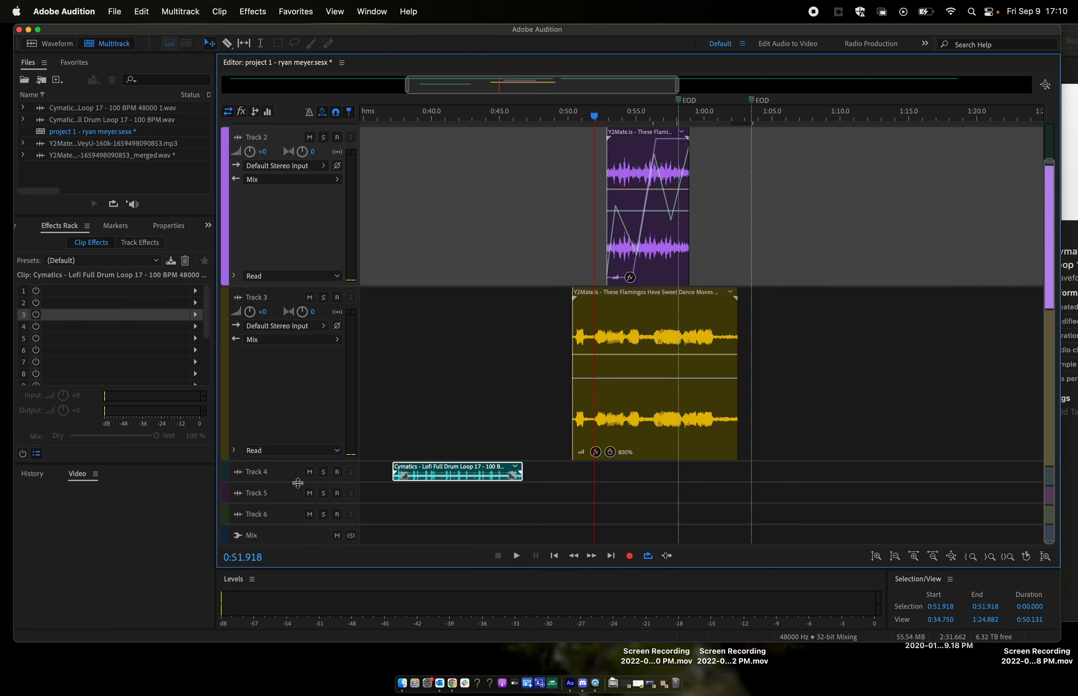
{"action": "left_click_drag", "start_coordinate": [298, 484], "coordinate": [297, 542]}
{"action": "scroll", "coordinate": [453, 381], "scroll_direction": "down", "scroll_amount": 3}
{"action": "left_click_drag", "start_coordinate": [320, 479], "coordinate": [320, 541]}
{"action": "scroll", "coordinate": [368, 382], "scroll_direction": "down", "scroll_amount": 2}
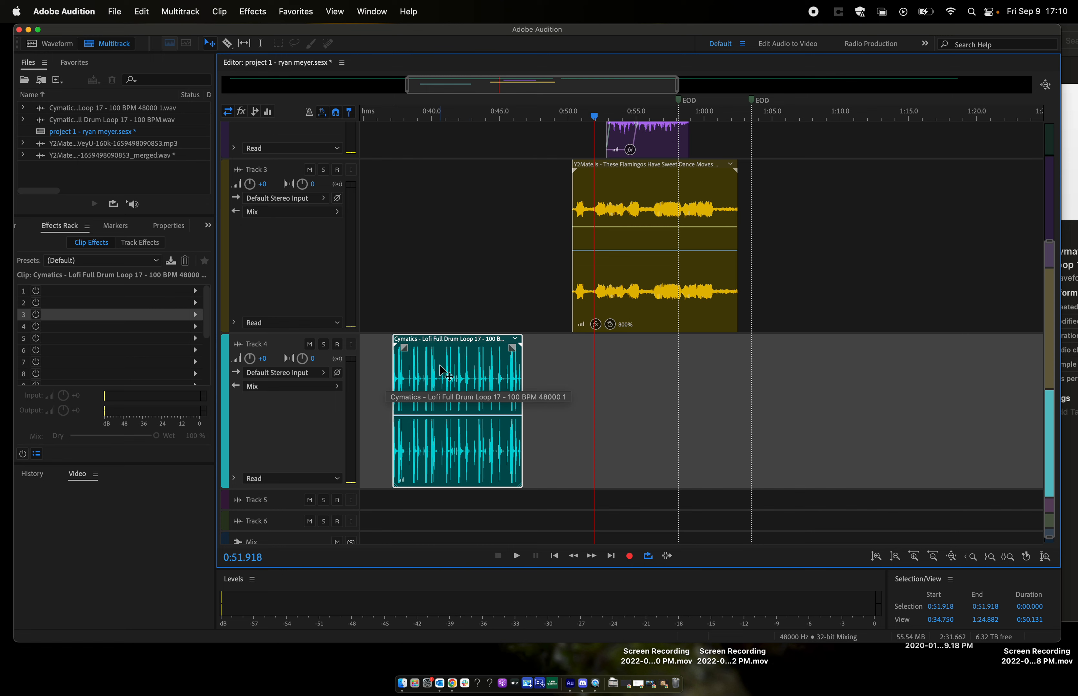
- Place three copies of the drum loop end to end after the original clip on Track 4
{"action": "left_click_drag", "start_coordinate": [442, 369], "coordinate": [597, 358]}
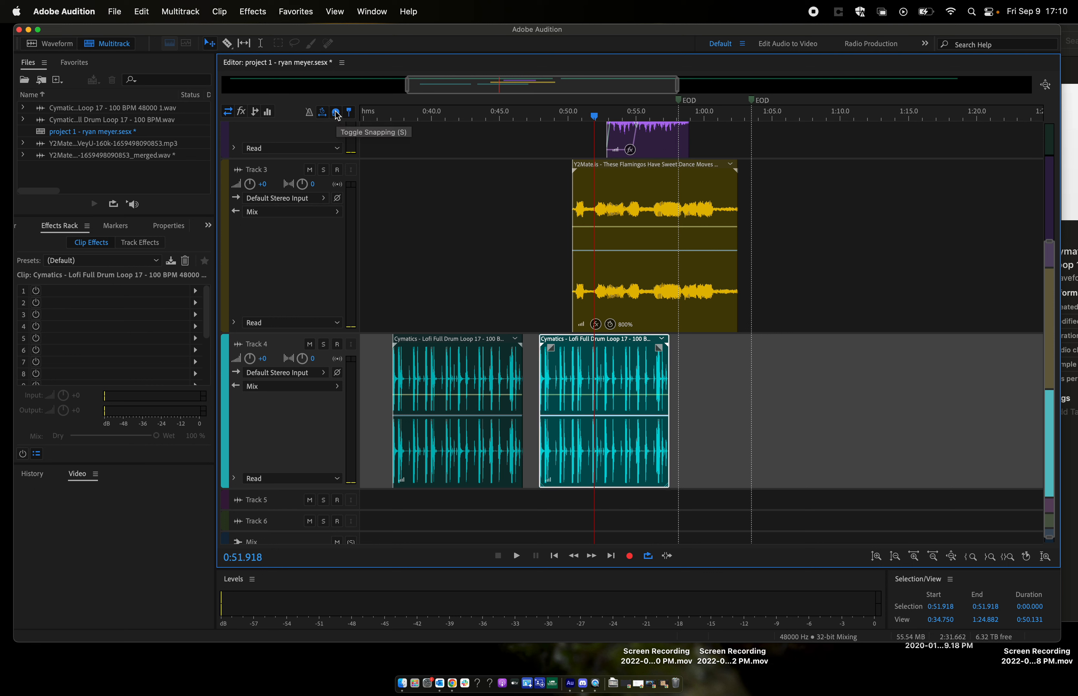
{"action": "left_click_drag", "start_coordinate": [621, 387], "coordinate": [879, 370]}
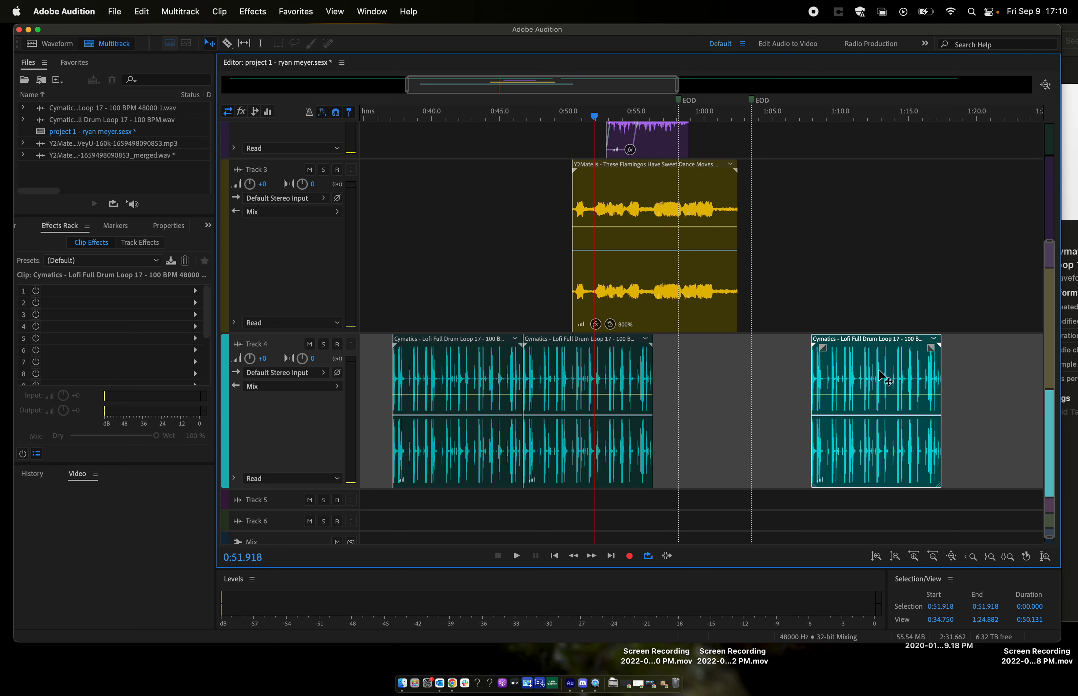
{"action": "key", "text": "super+z"}
{"action": "left_click_drag", "start_coordinate": [737, 371], "coordinate": [869, 371]}
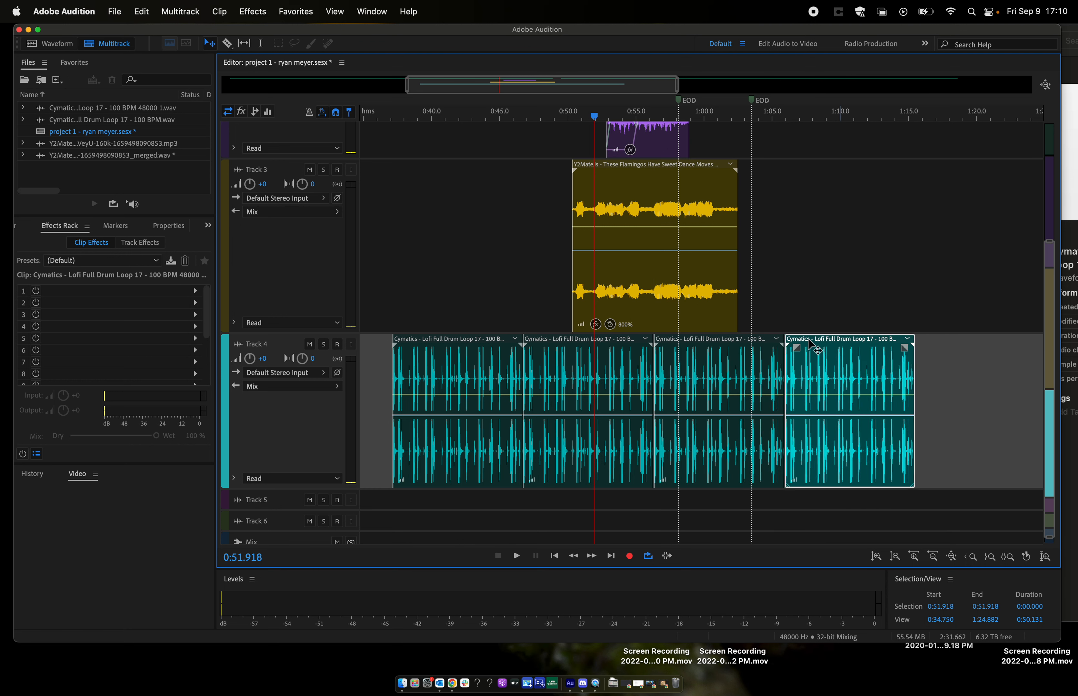
- Play the session from about 0:43.6 to about 1:02.7 to hear the flamingo clips together with the drum loops
{"action": "left_click", "coordinate": [481, 121]}
{"action": "key", "text": "space"}
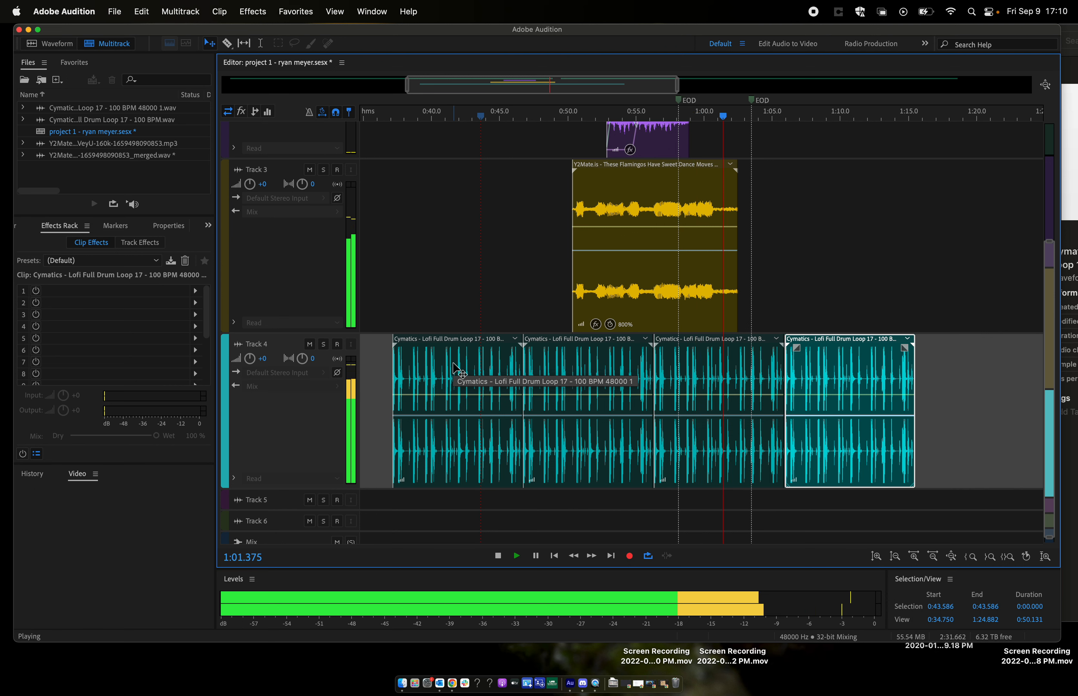
{"action": "key", "text": "space"}
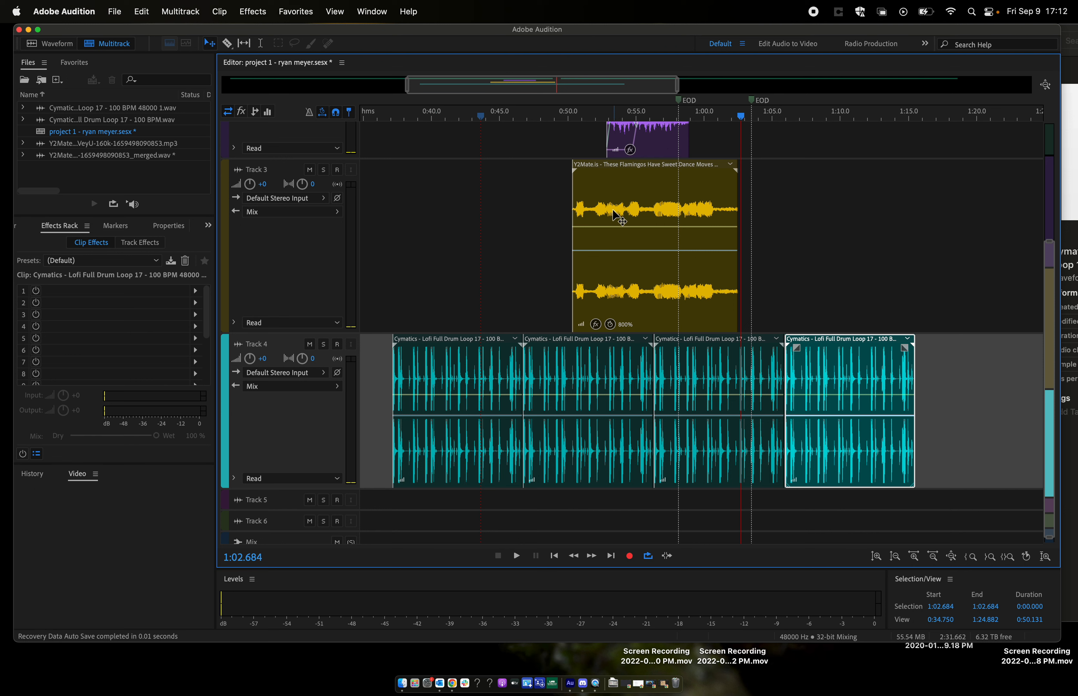
- Show the full session length and look over the clip arrangement on Tracks 1 to 4
{"action": "scroll", "coordinate": [510, 244], "scroll_direction": "up", "scroll_amount": 2}
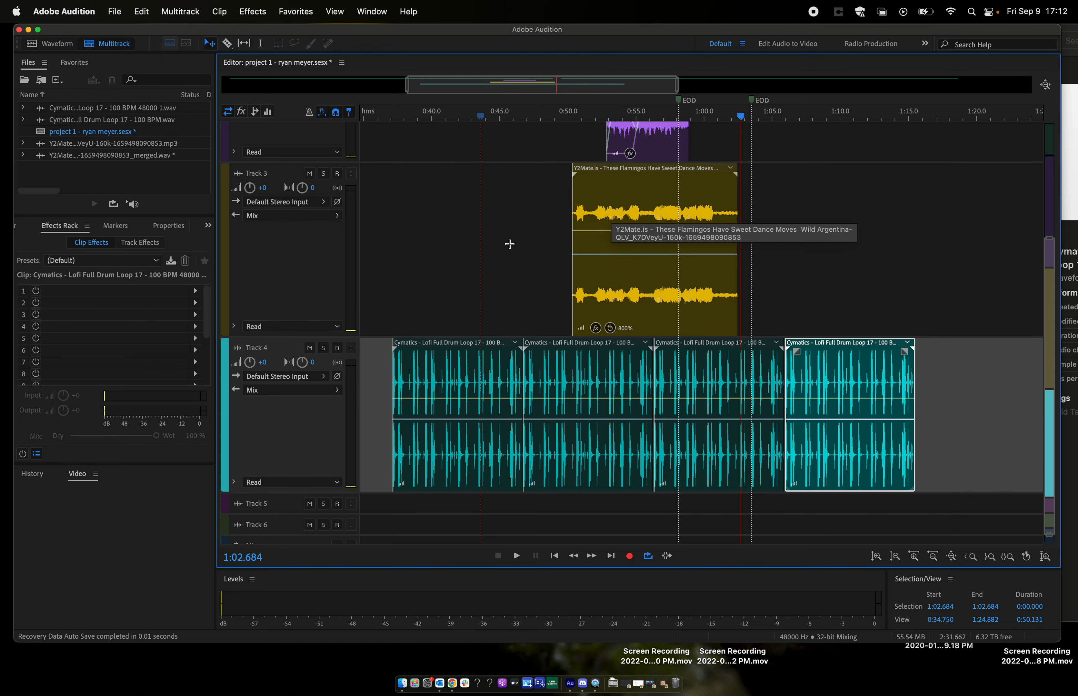
{"action": "key", "text": "backslash"}
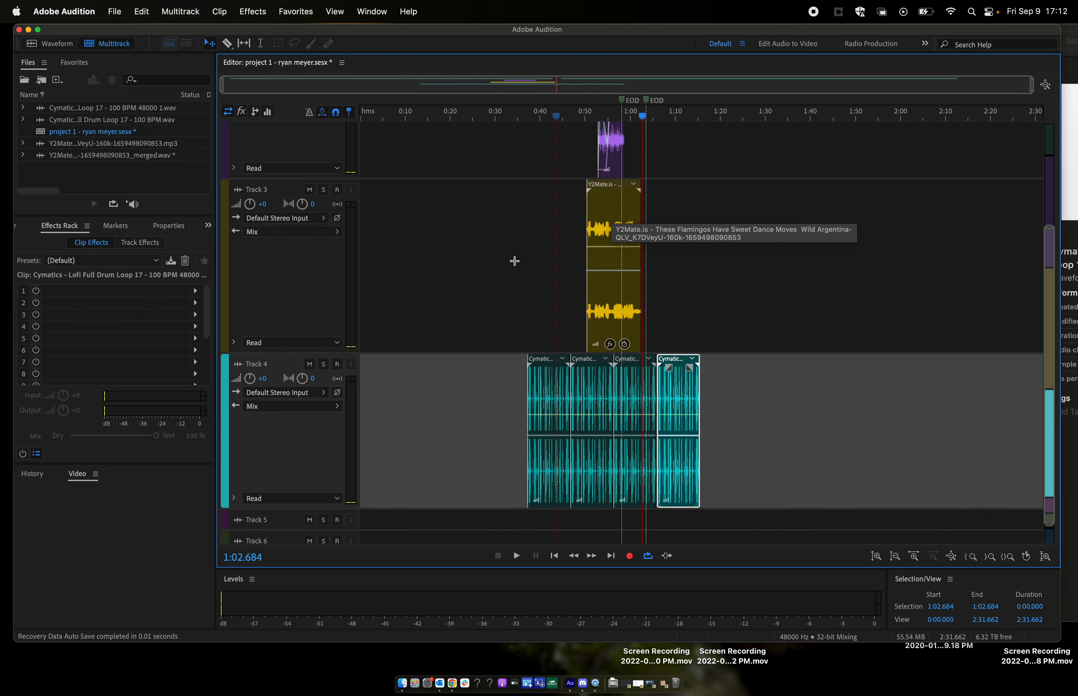
{"action": "scroll", "coordinate": [536, 247], "scroll_direction": "up", "scroll_amount": 2}
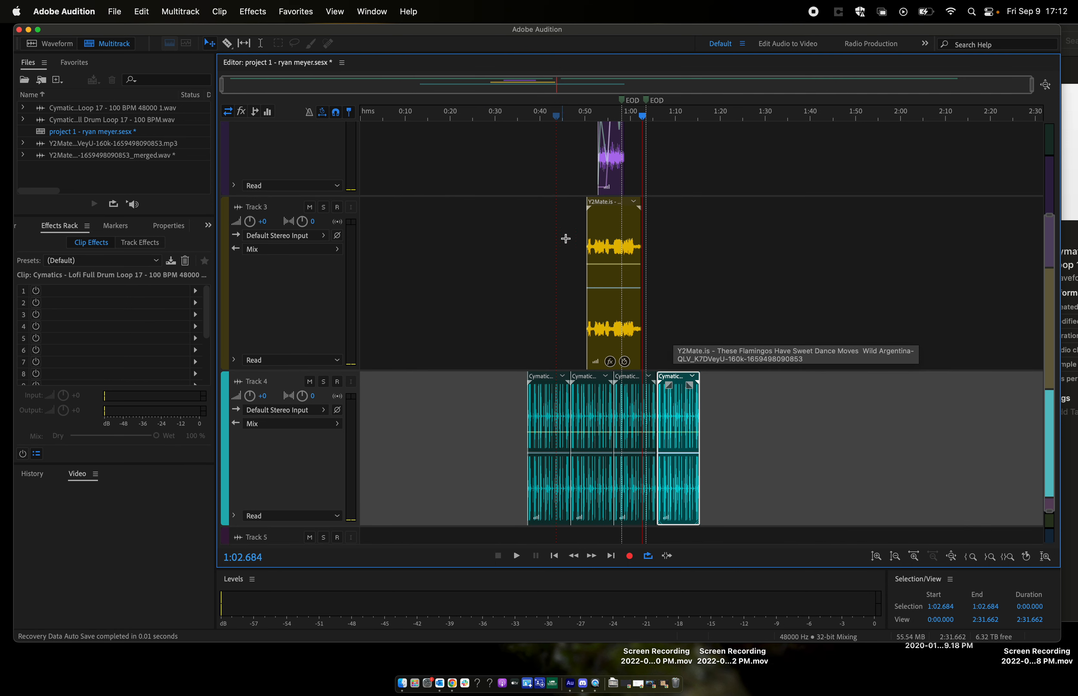
{"action": "scroll", "coordinate": [494, 251], "scroll_direction": "up", "scroll_amount": 5}
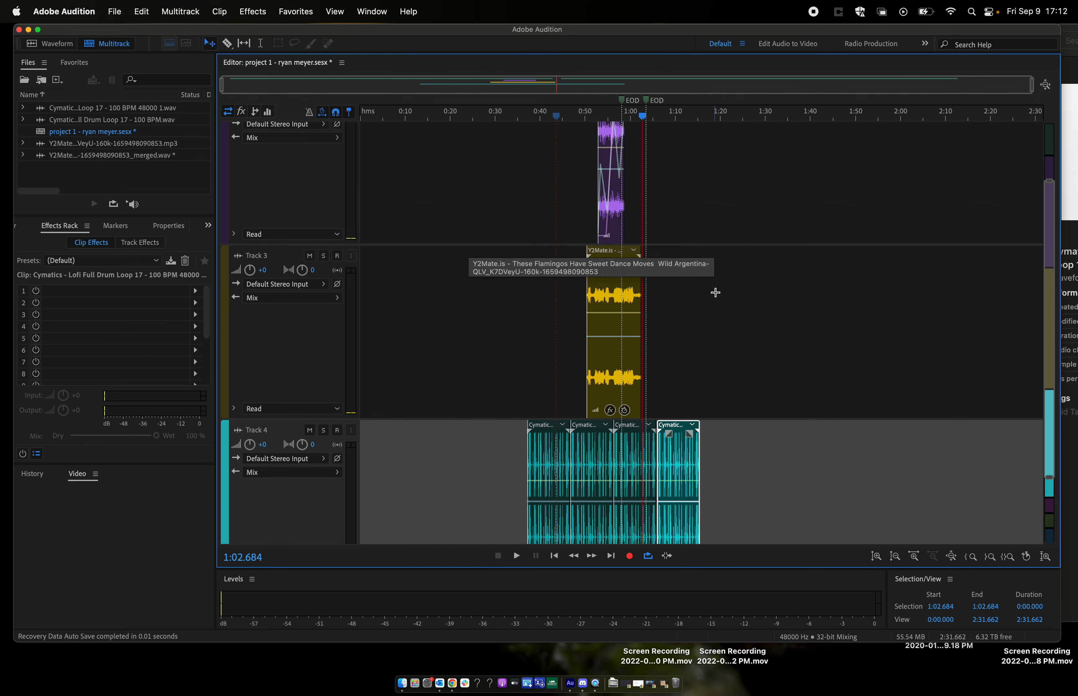
{"action": "scroll", "coordinate": [740, 225], "scroll_direction": "down", "scroll_amount": 1}
{"action": "scroll", "coordinate": [740, 226], "scroll_direction": "down", "scroll_amount": 4}
{"action": "scroll", "coordinate": [740, 226], "scroll_direction": "up", "scroll_amount": 14}
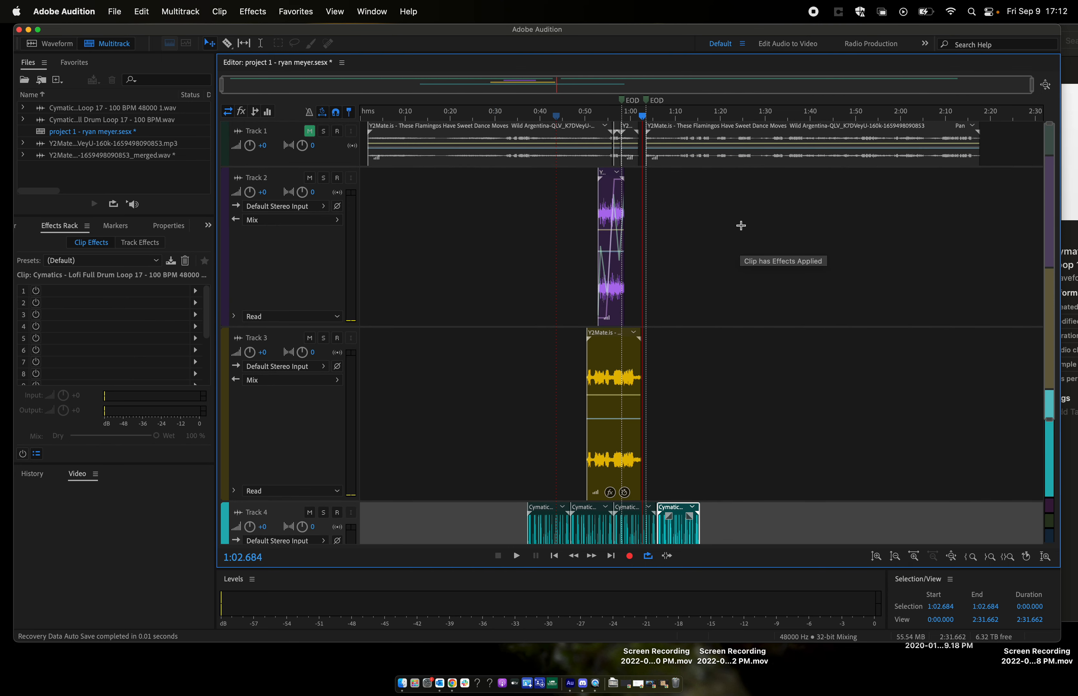
{"action": "scroll", "coordinate": [741, 226], "scroll_direction": "down", "scroll_amount": 10}
{"action": "scroll", "coordinate": [740, 226], "scroll_direction": "up", "scroll_amount": 4}
{"action": "scroll", "coordinate": [741, 225], "scroll_direction": "down", "scroll_amount": 2}
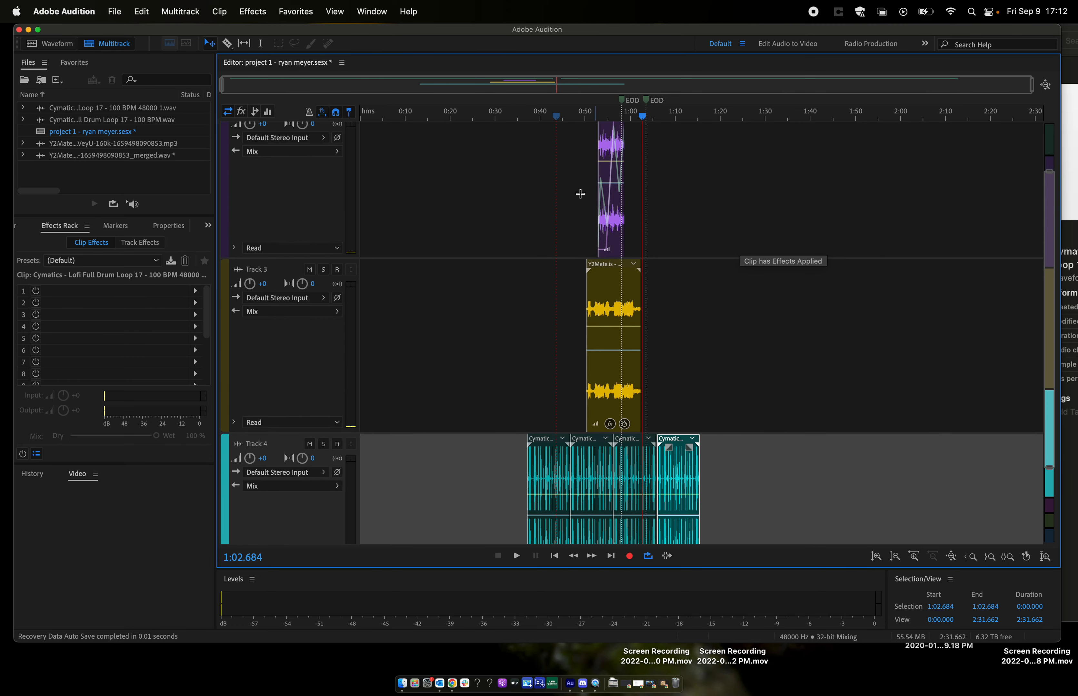
{"action": "scroll", "coordinate": [498, 331], "scroll_direction": "down", "scroll_amount": 7}
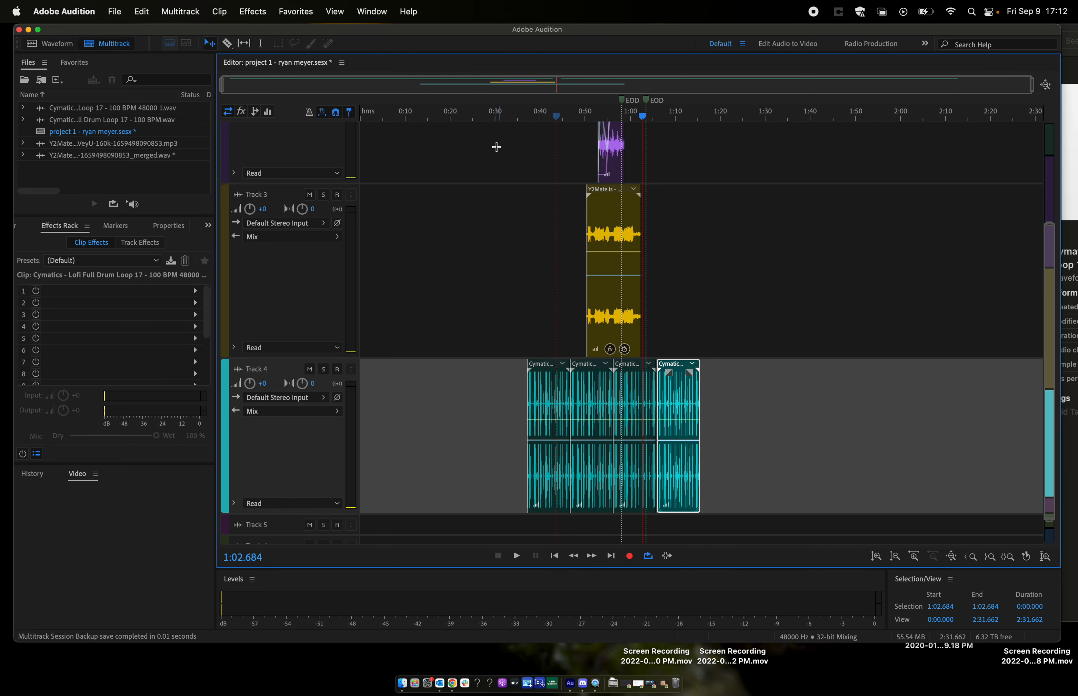
{"action": "left_click", "coordinate": [493, 146]}
{"action": "left_click_drag", "start_coordinate": [491, 149], "coordinate": [700, 433]}
{"action": "left_click", "coordinate": [767, 373]}
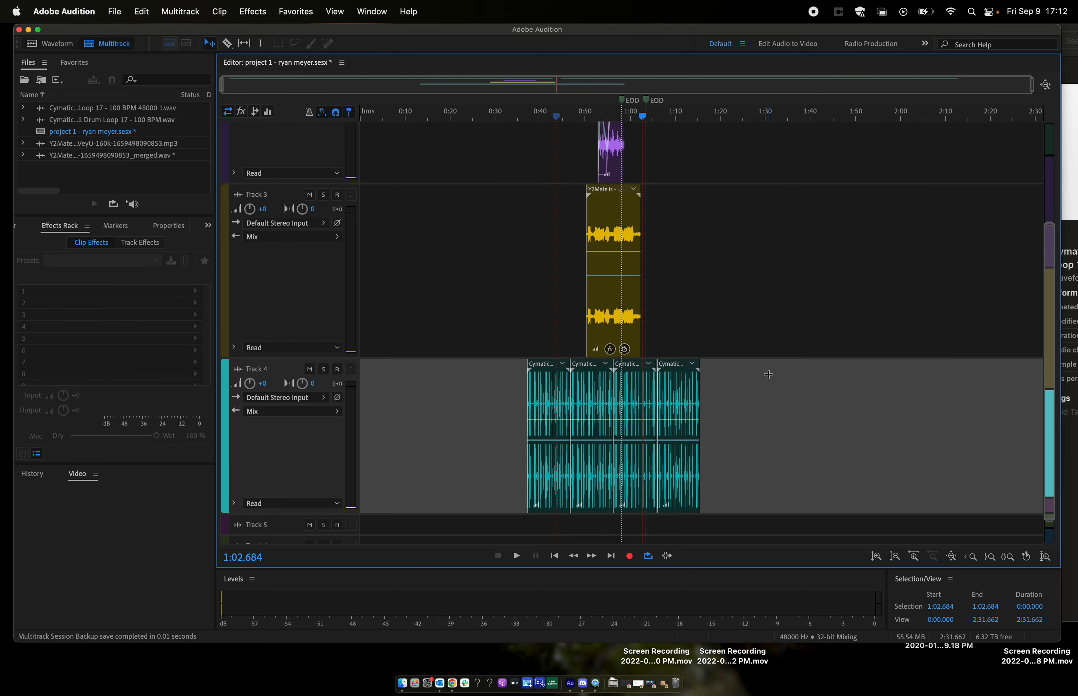
- Delete the first and last drum loop clips on Track 4, keeping the two middle ones
{"action": "left_click", "coordinate": [540, 385]}
{"action": "key", "text": "Delete"}
{"action": "left_click", "coordinate": [682, 398]}
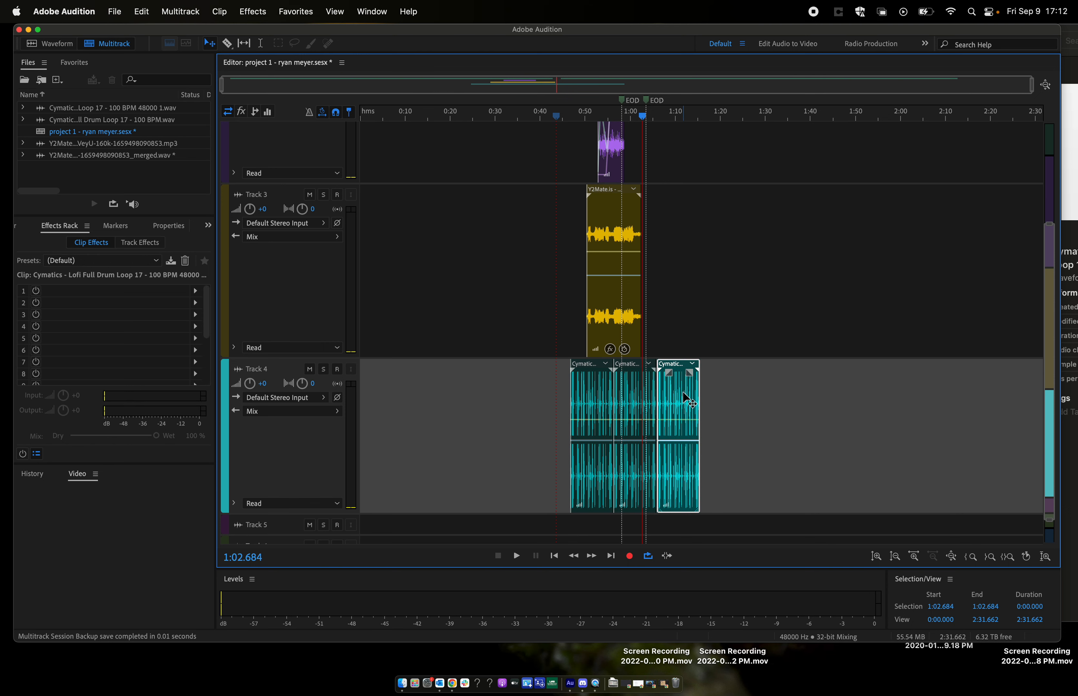
{"action": "key", "text": "Delete"}
- Select the flamingo and drum loop clips on Tracks 2 to 4 and set up an MP3 mixdown export of only the selected clips
{"action": "left_click_drag", "start_coordinate": [566, 155], "coordinate": [646, 369]}
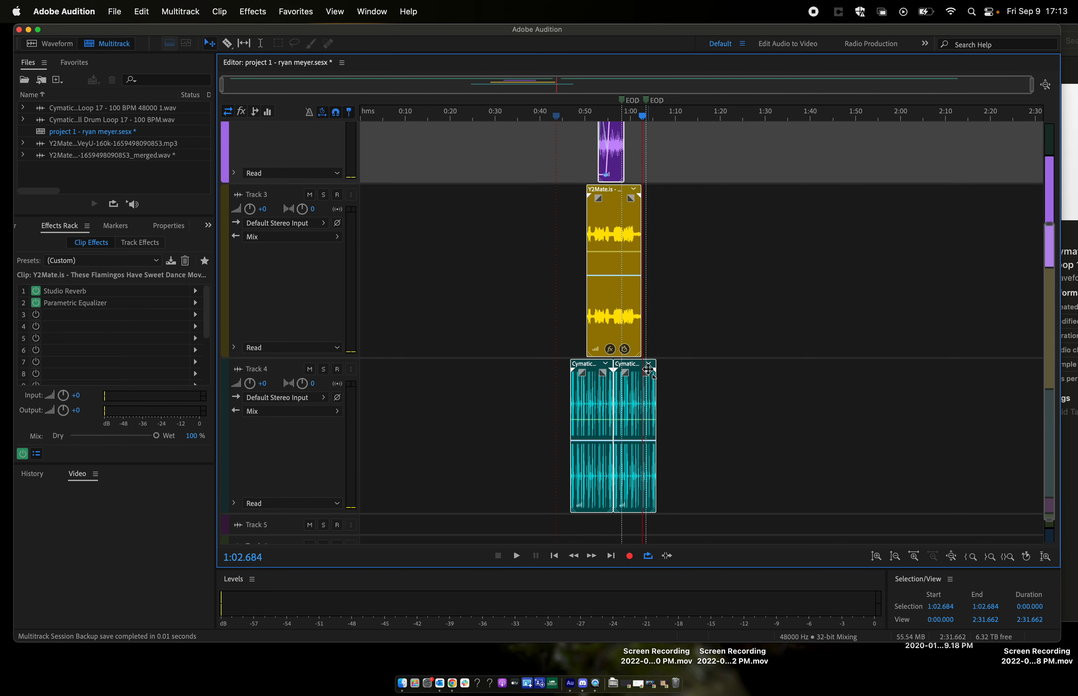
{"action": "scroll", "coordinate": [643, 319], "scroll_direction": "up", "scroll_amount": 2}
{"action": "scroll", "coordinate": [644, 319], "scroll_direction": "down", "scroll_amount": 2}
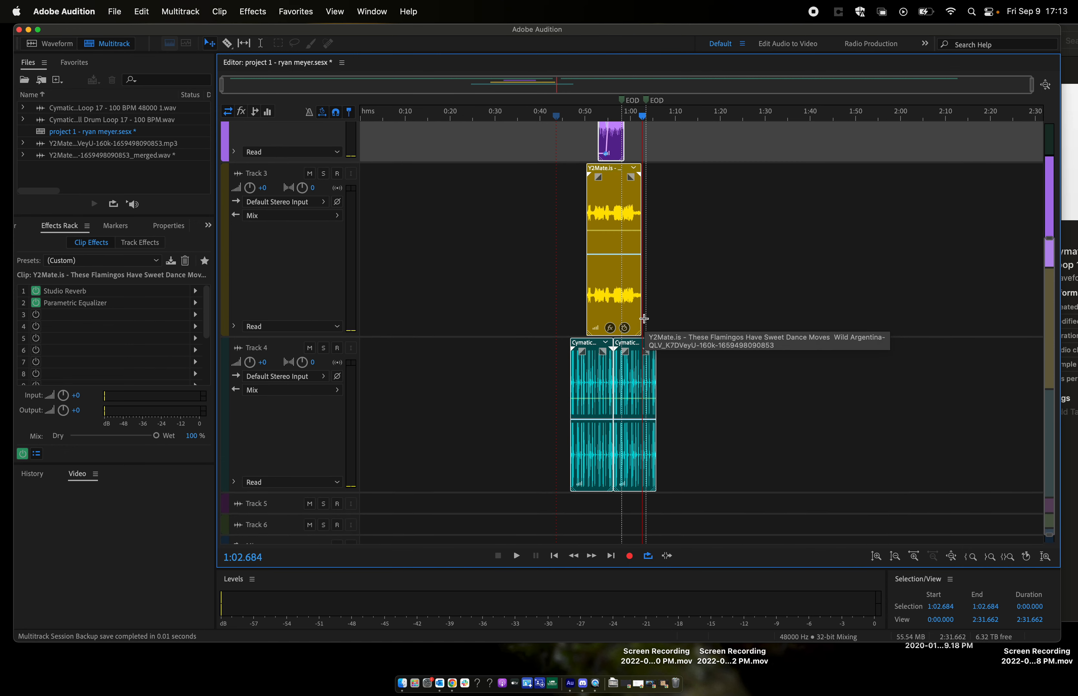
{"action": "right_click", "coordinate": [605, 274]}
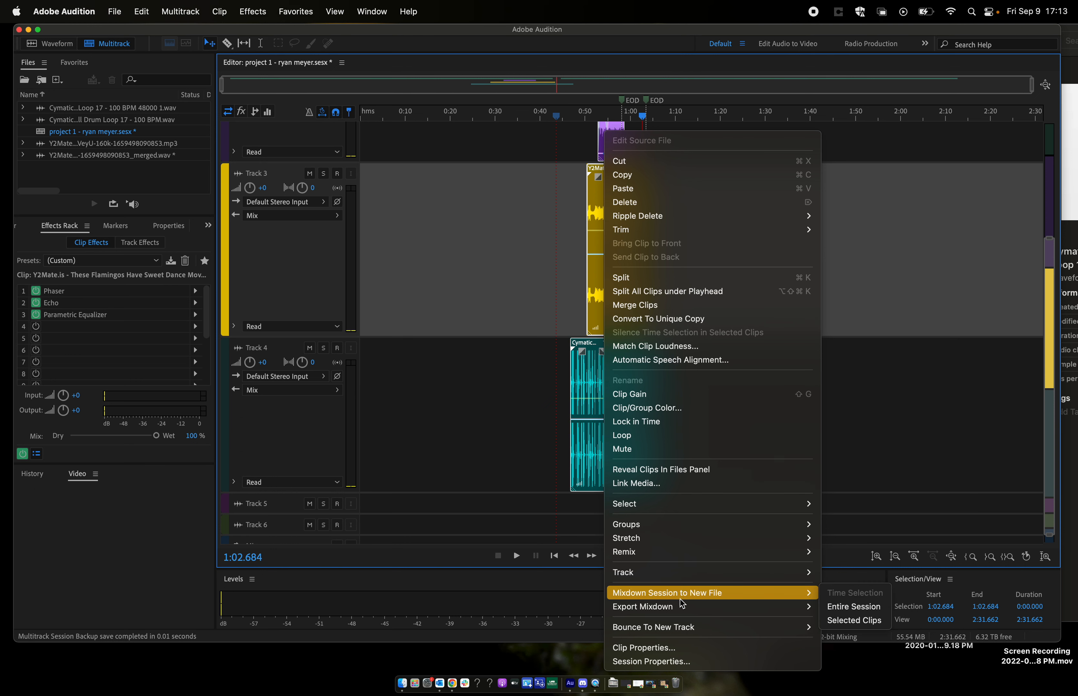
{"action": "mouse_move", "coordinate": [678, 607]}
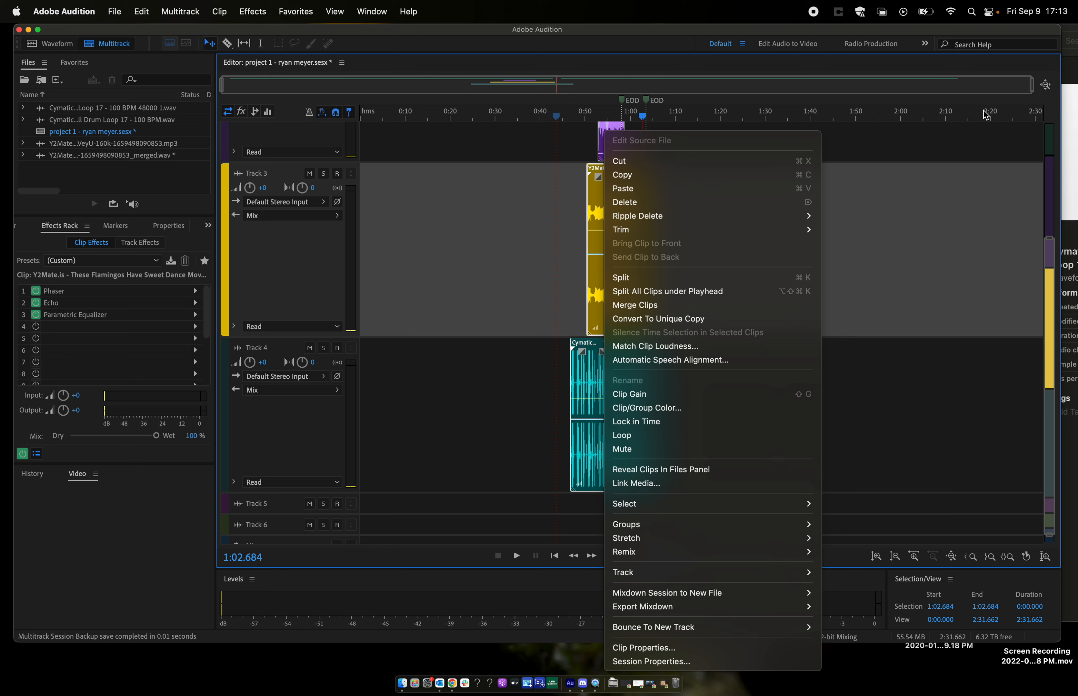
{"action": "mouse_move", "coordinate": [754, 612]}
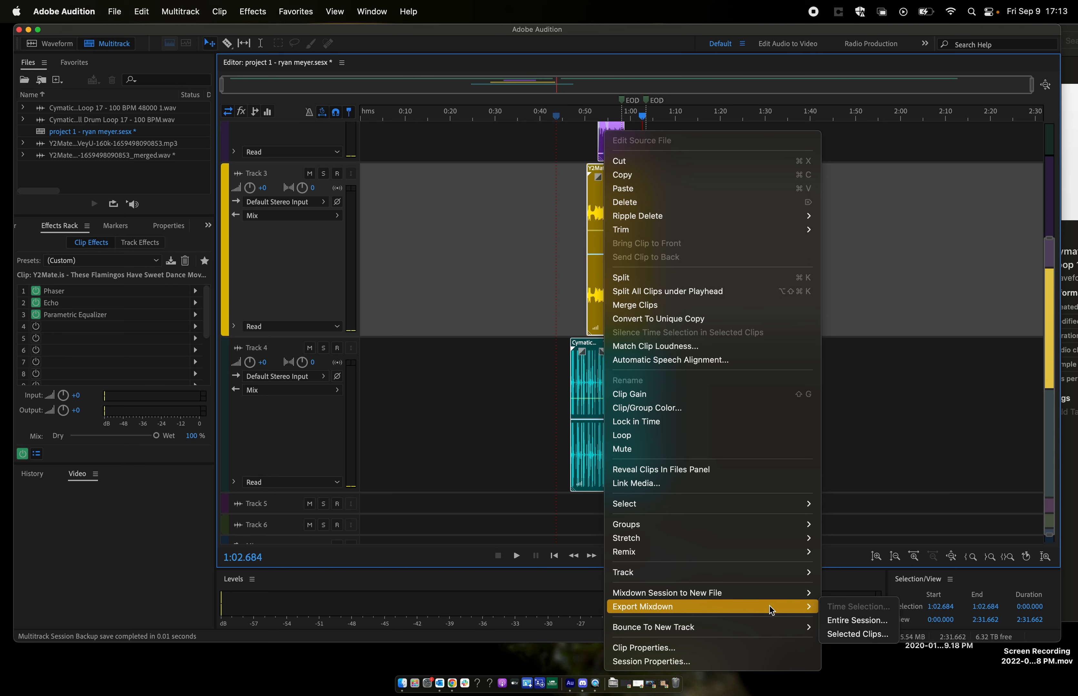
{"action": "left_click", "coordinate": [859, 635]}
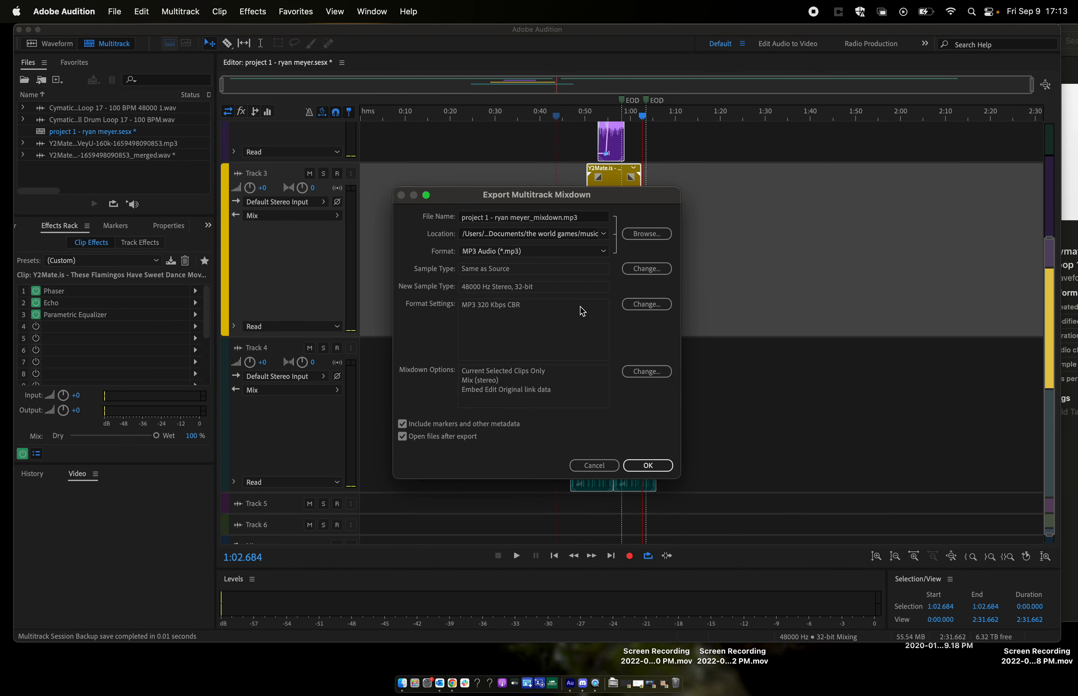
{"action": "left_click", "coordinate": [525, 252]}
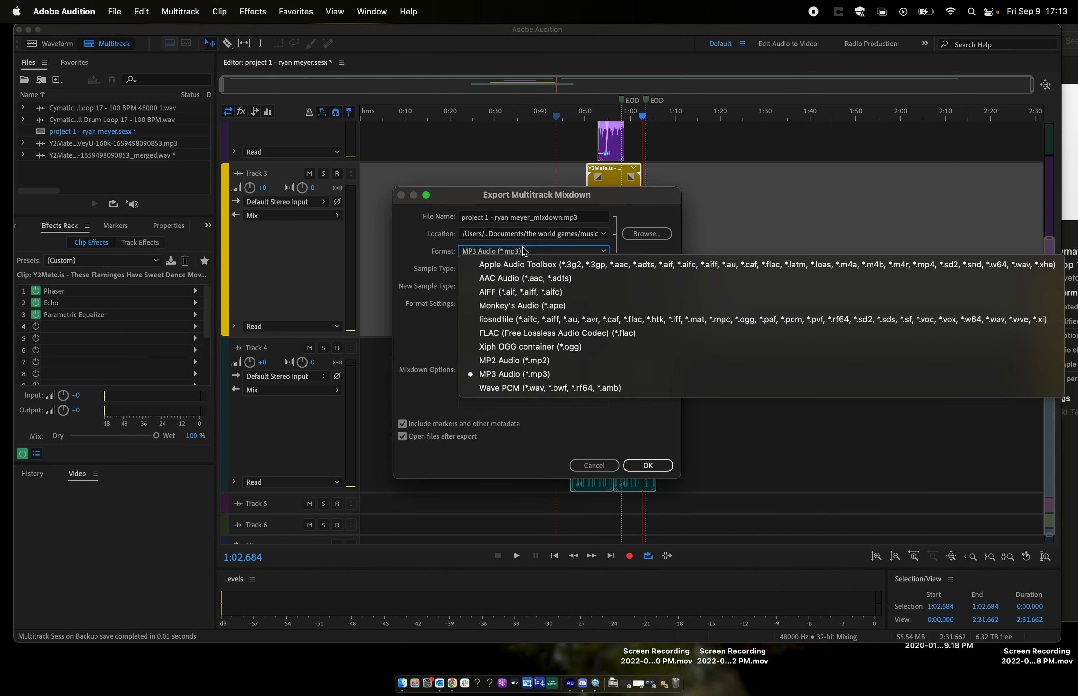
{"action": "left_click", "coordinate": [419, 391]}
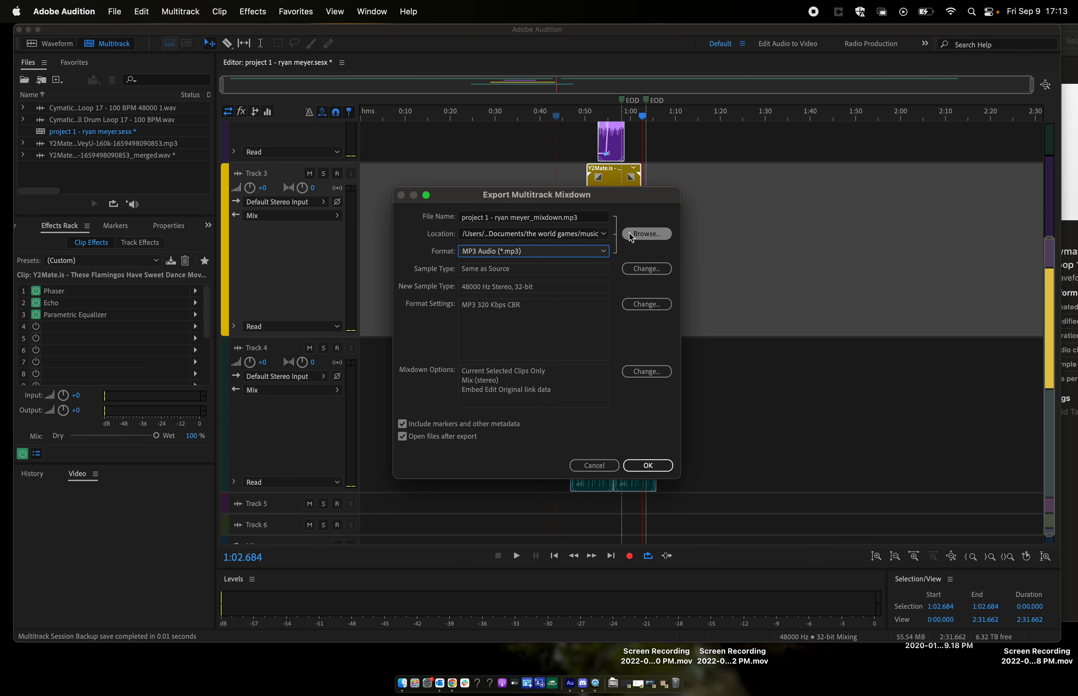
- Set the export location to the project 1 folder bearing the author's name, inside the 104 folder of uab
{"action": "left_click", "coordinate": [642, 234]}
{"action": "left_click", "coordinate": [394, 483]}
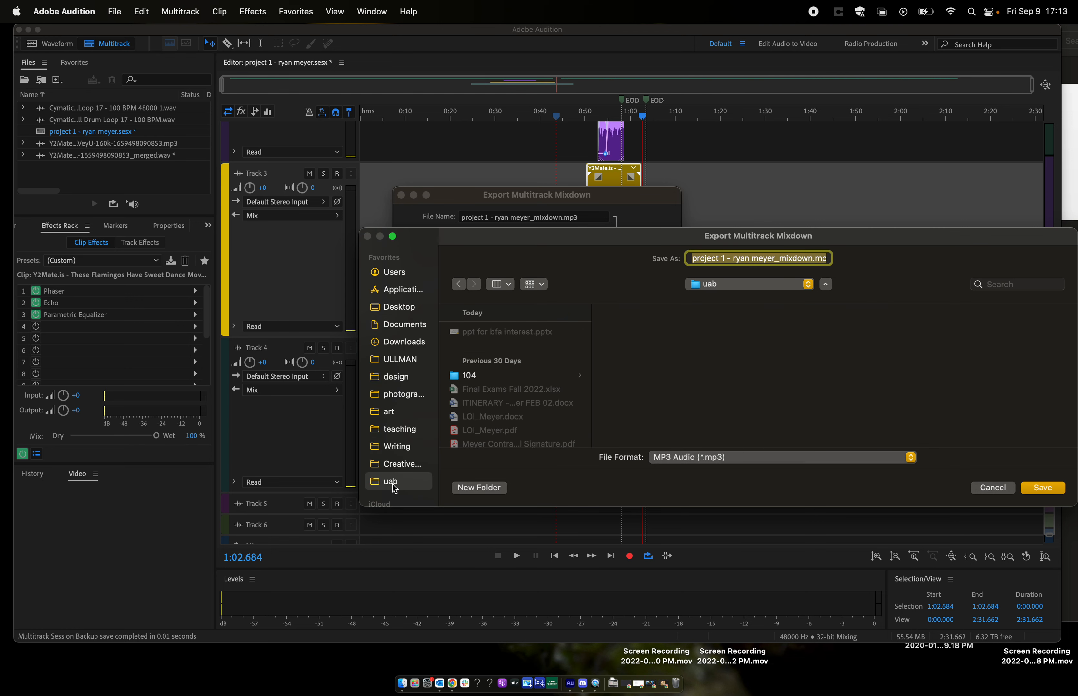
{"action": "left_click", "coordinate": [507, 375]}
{"action": "scroll", "coordinate": [686, 360], "scroll_direction": "down", "scroll_amount": 1}
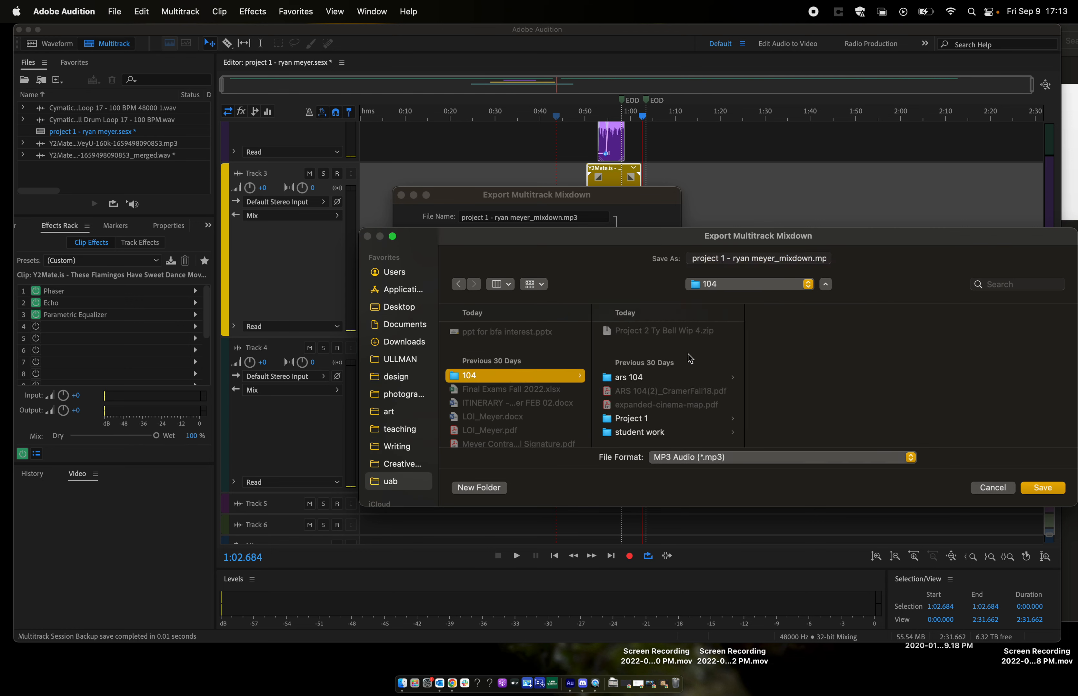
{"action": "scroll", "coordinate": [668, 385], "scroll_direction": "up", "scroll_amount": 1}
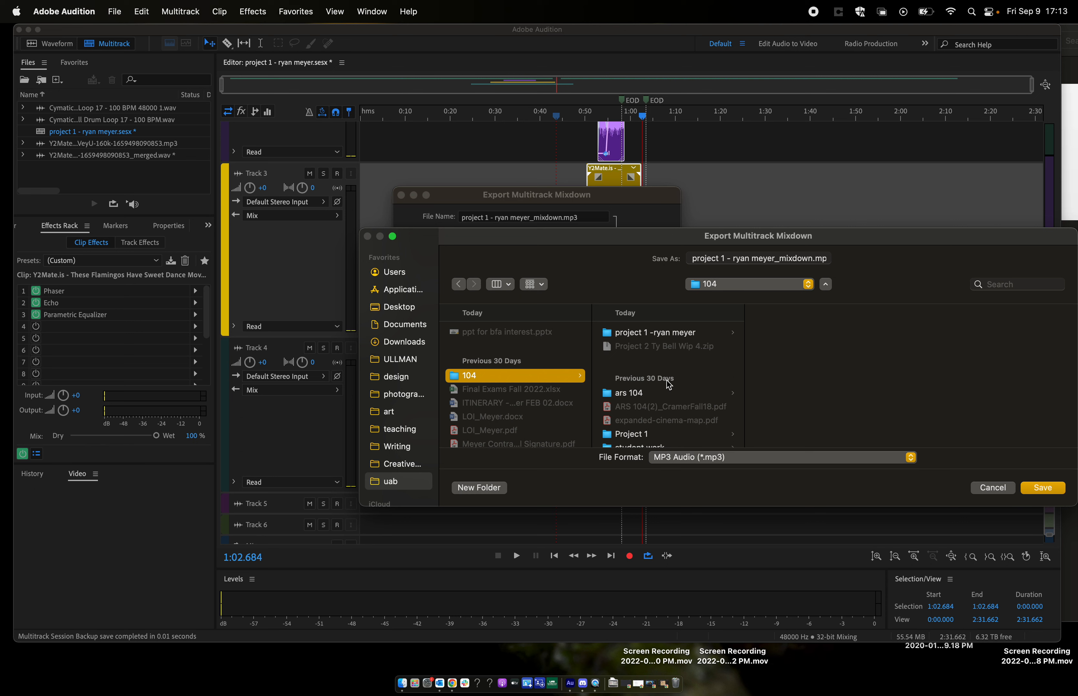
{"action": "scroll", "coordinate": [669, 385], "scroll_direction": "down", "scroll_amount": 1}
{"action": "left_click", "coordinate": [649, 424]}
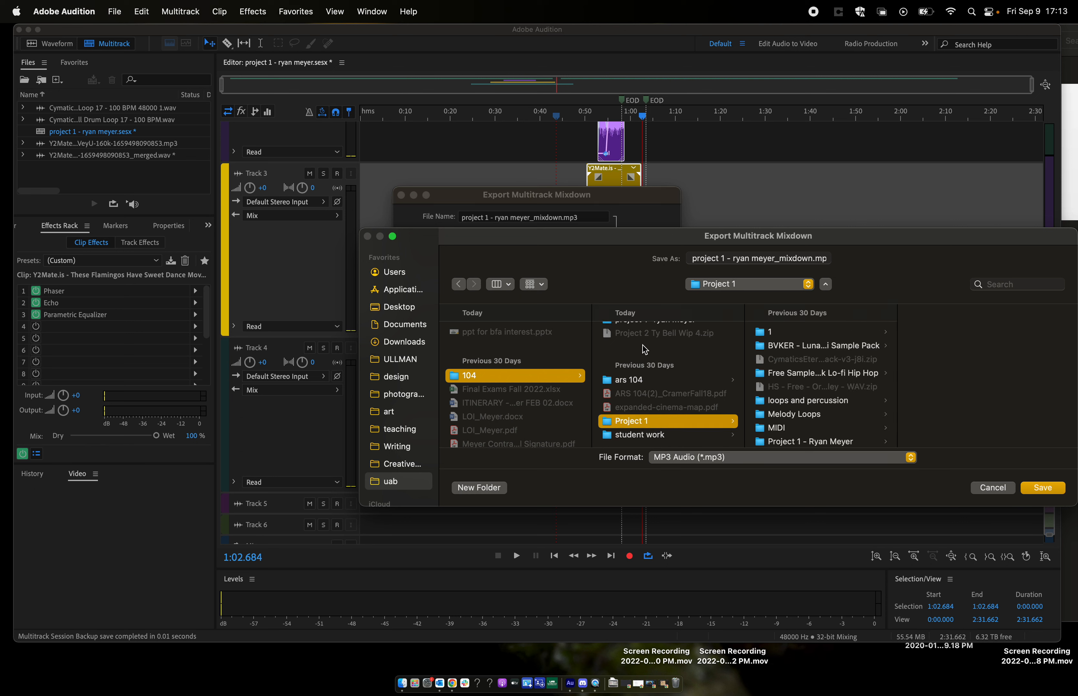
{"action": "scroll", "coordinate": [644, 349], "scroll_direction": "up", "scroll_amount": 1}
{"action": "left_click", "coordinate": [661, 332]}
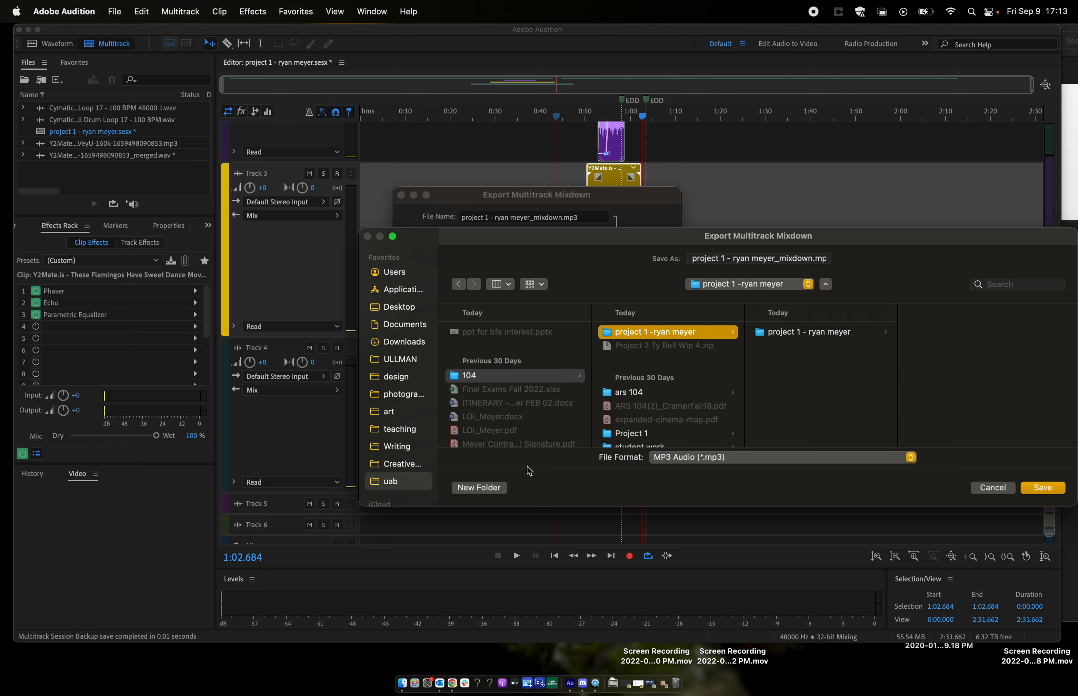
- Create a new folder named exports inside the chosen project folder
{"action": "left_click", "coordinate": [482, 490]}
{"action": "type", "text": "exports"}
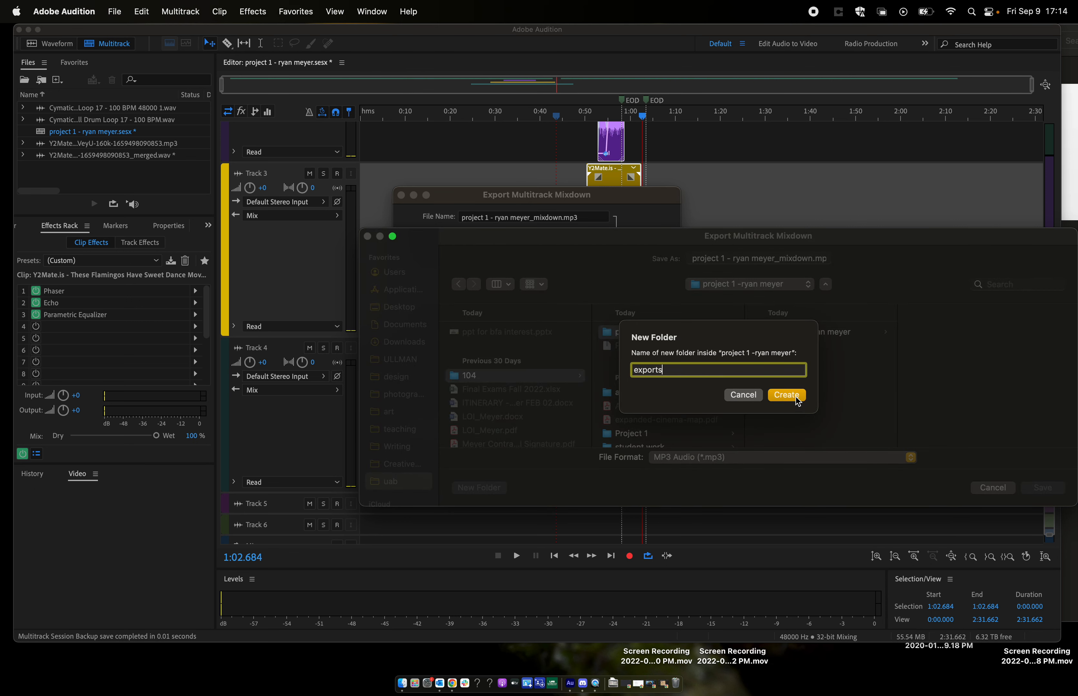
{"action": "left_click", "coordinate": [796, 396]}
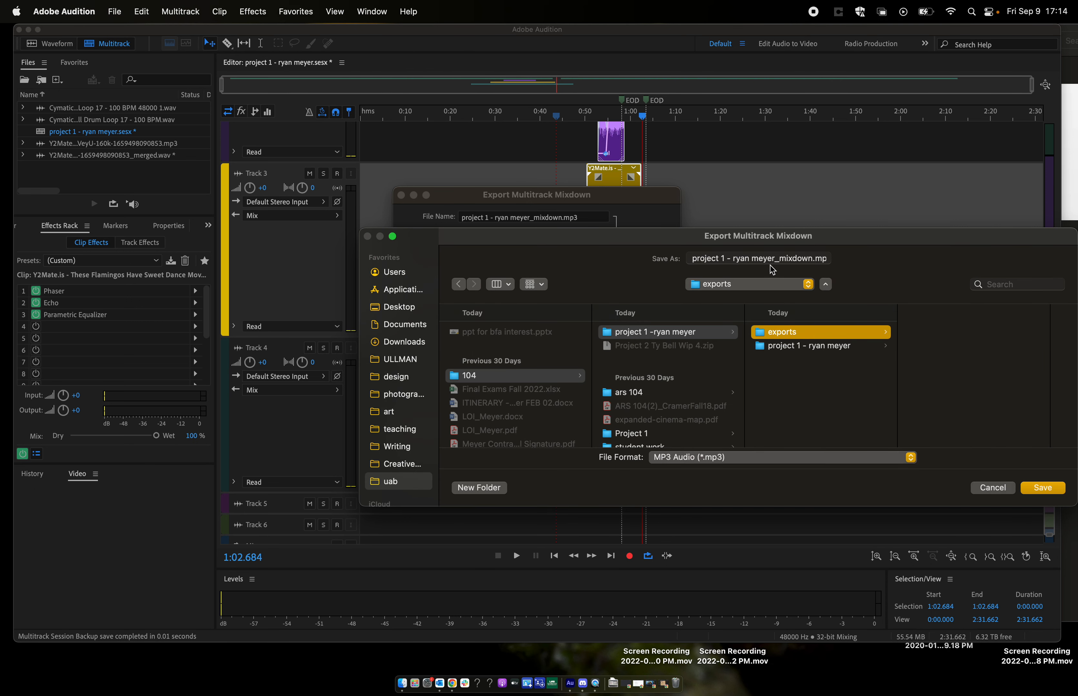
- Save the mixdown to the exports folder under its suggested file name and run the export
{"action": "left_click", "coordinate": [759, 260]}
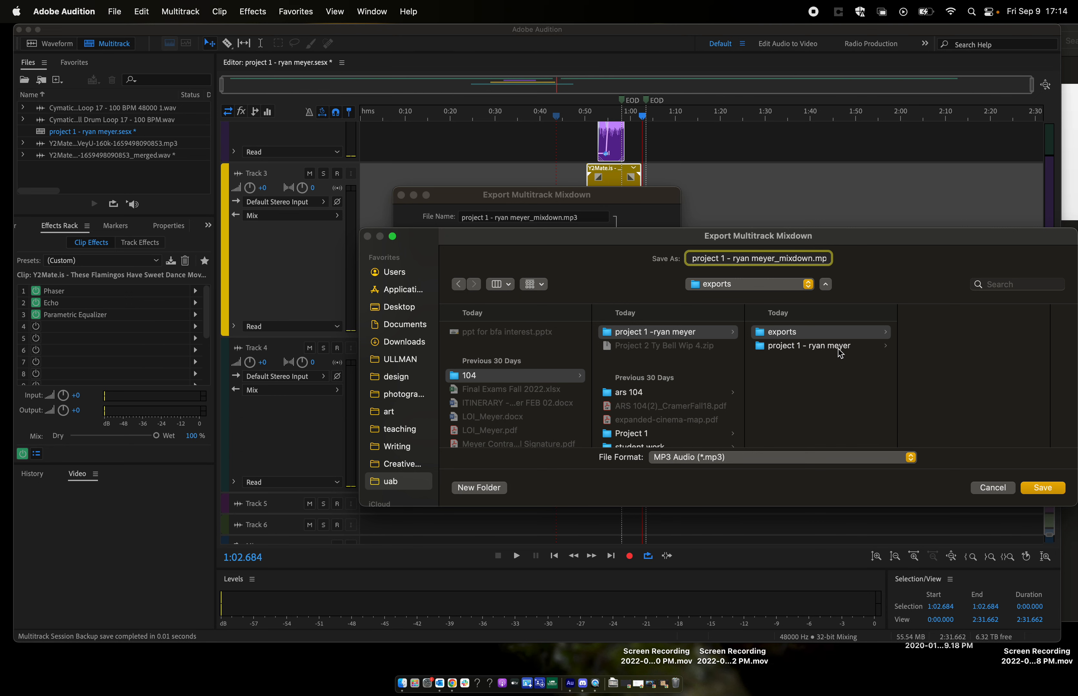
{"action": "left_click", "coordinate": [846, 334]}
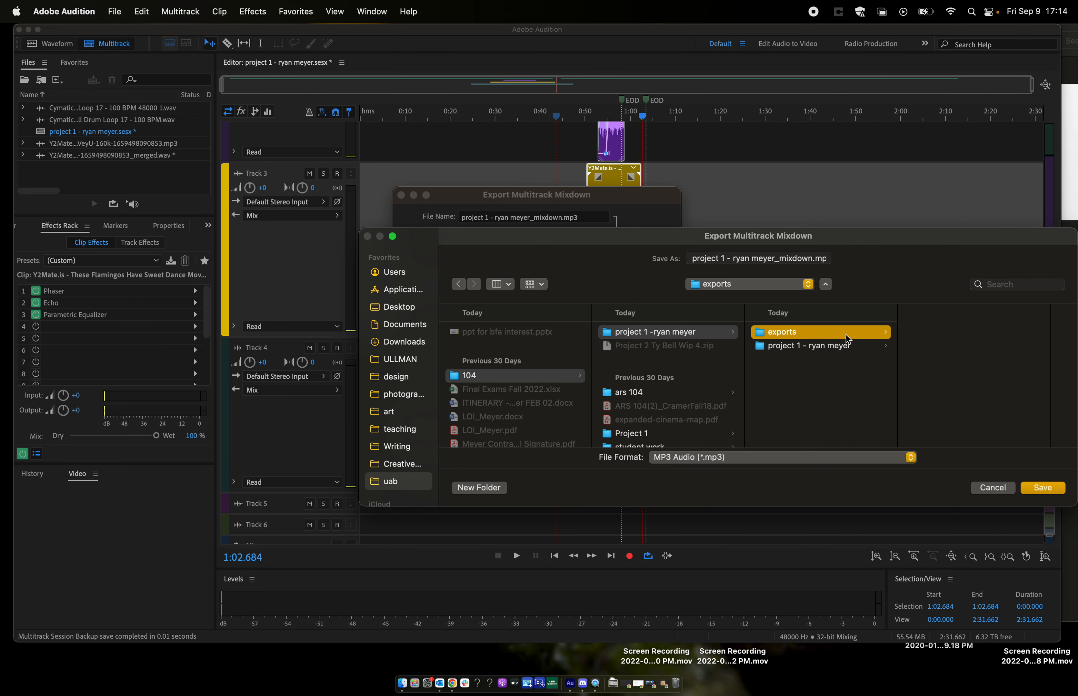
{"action": "left_click", "coordinate": [1043, 488]}
{"action": "left_click", "coordinate": [651, 466]}
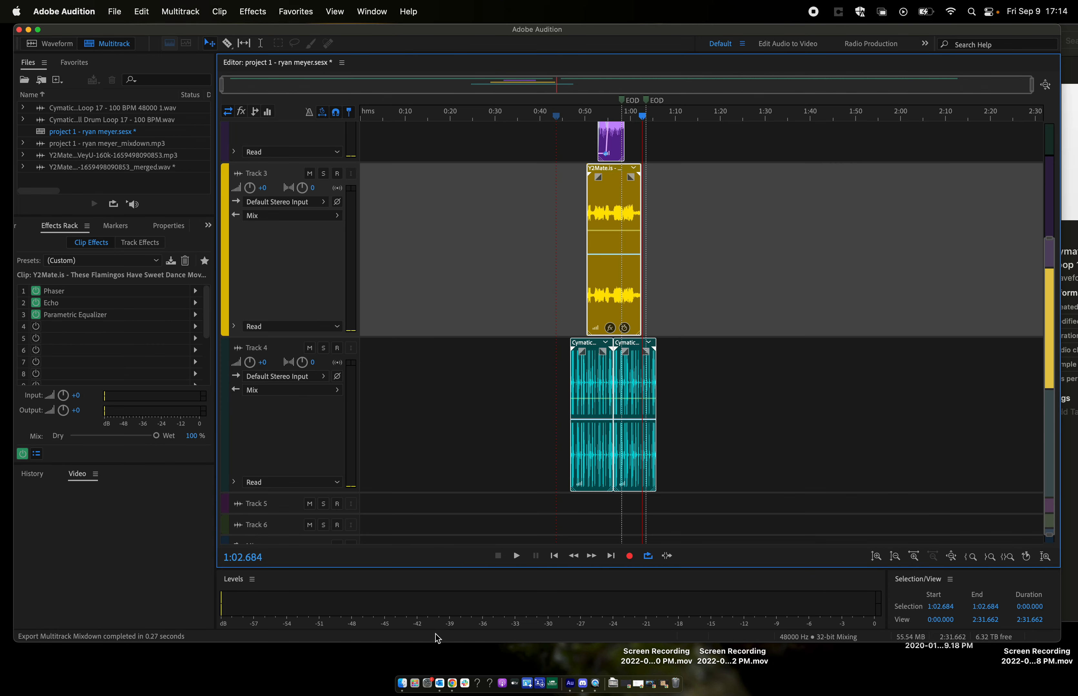
- Switch to Finder and open the exports folder inside the project 1 folder bearing the author's name, within 104
{"action": "left_click", "coordinate": [402, 684]}
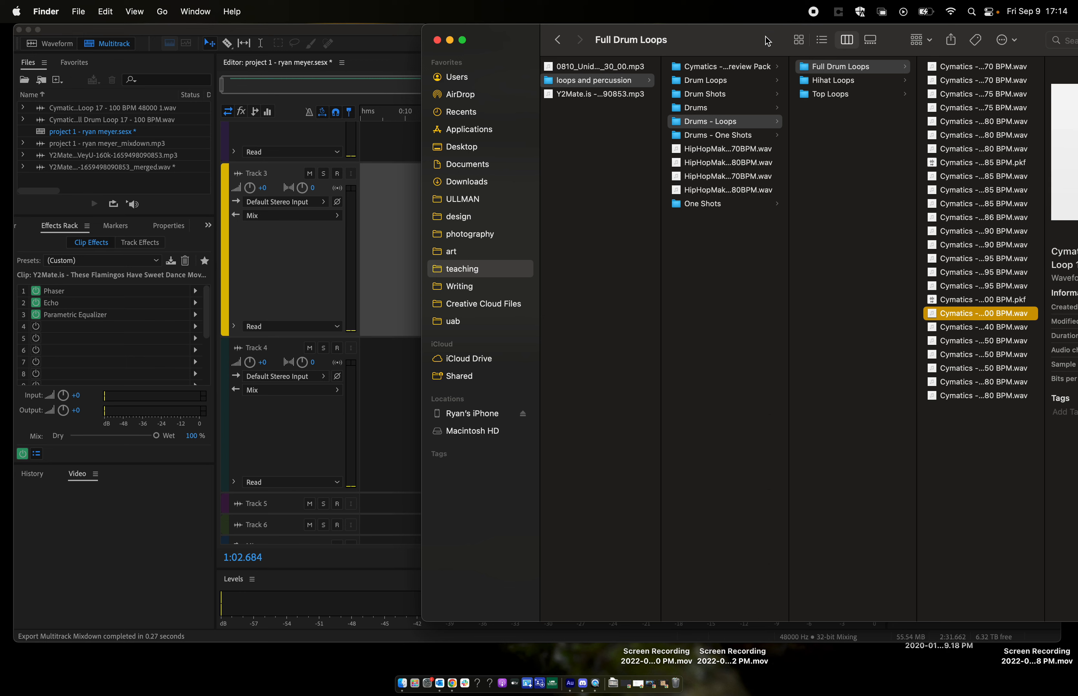
{"action": "left_click_drag", "start_coordinate": [765, 37], "coordinate": [748, 37]}
{"action": "scroll", "coordinate": [697, 81], "scroll_direction": "left", "scroll_amount": 10}
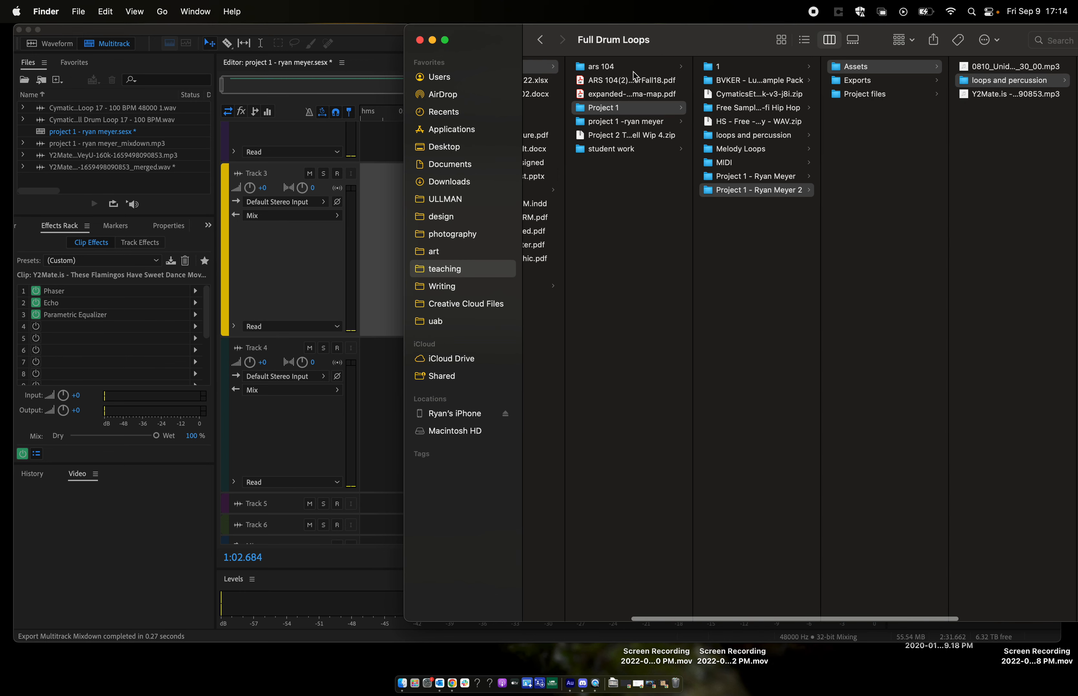
{"action": "left_click", "coordinate": [623, 68]}
{"action": "left_click", "coordinate": [617, 107]}
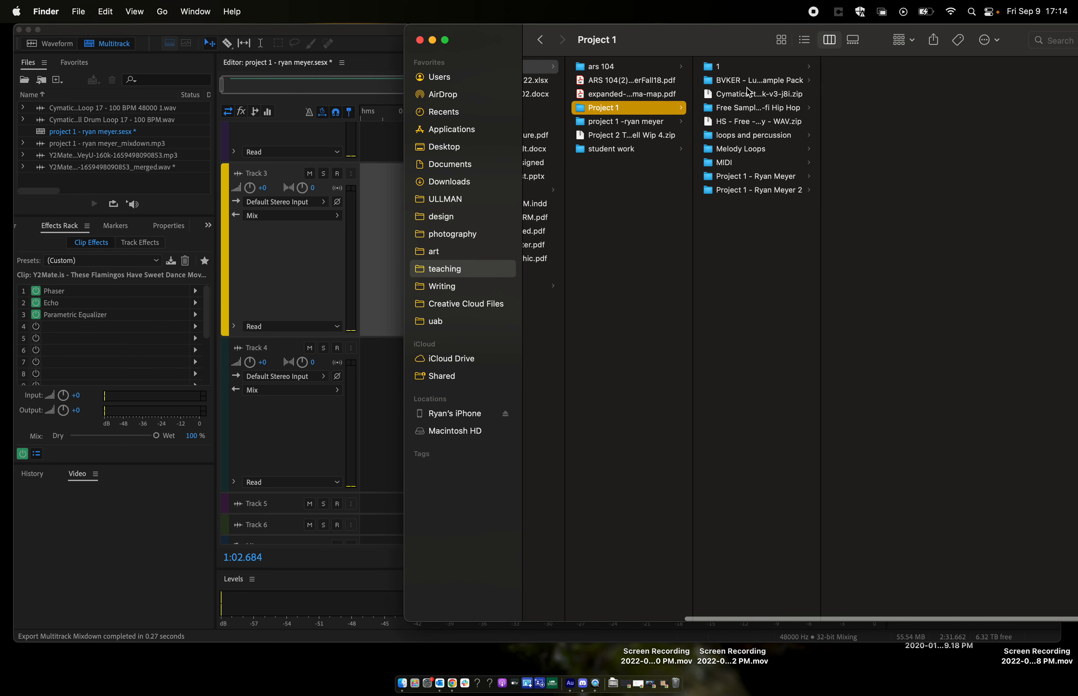
{"action": "left_click", "coordinate": [627, 123]}
{"action": "left_click", "coordinate": [733, 68]}
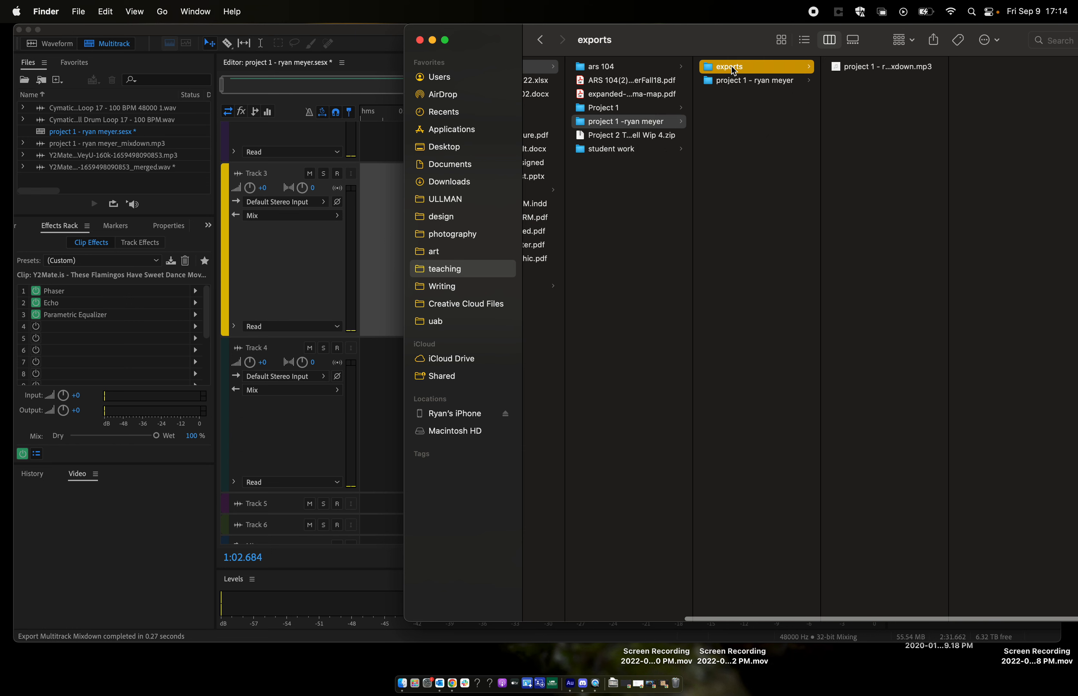
- Widen the file column to show the full mixdown name, preview the exported MP3 for about nine seconds, and close the preview
{"action": "left_click_drag", "start_coordinate": [950, 87], "coordinate": [1053, 94]}
{"action": "left_click", "coordinate": [920, 68]}
{"action": "key", "text": "space"}
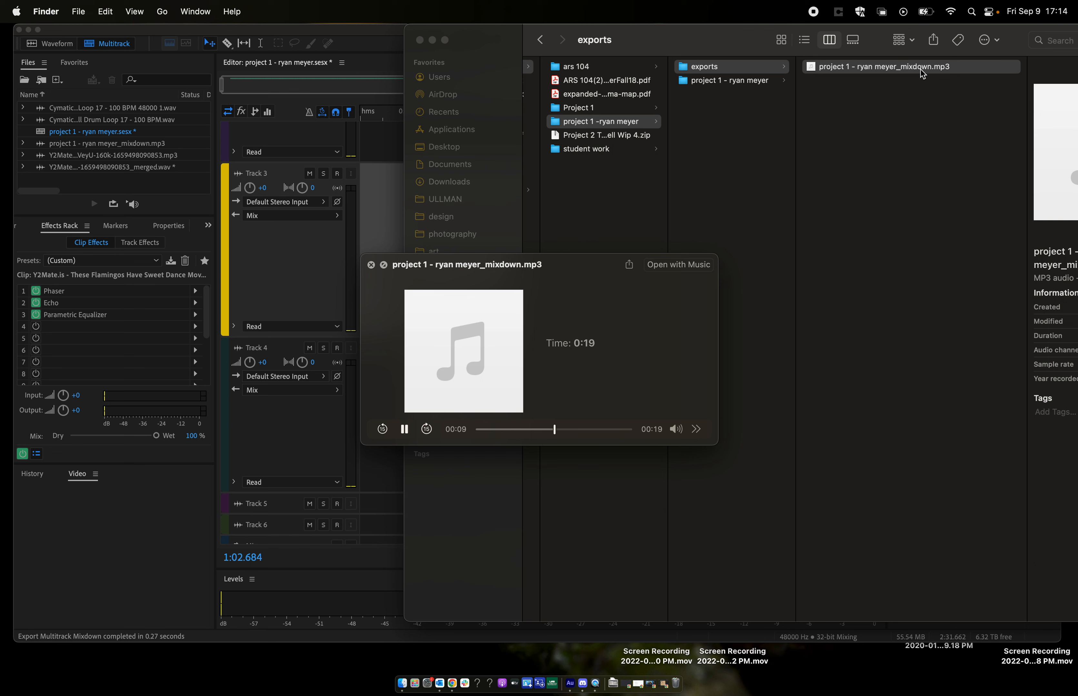
{"action": "key", "text": "space"}
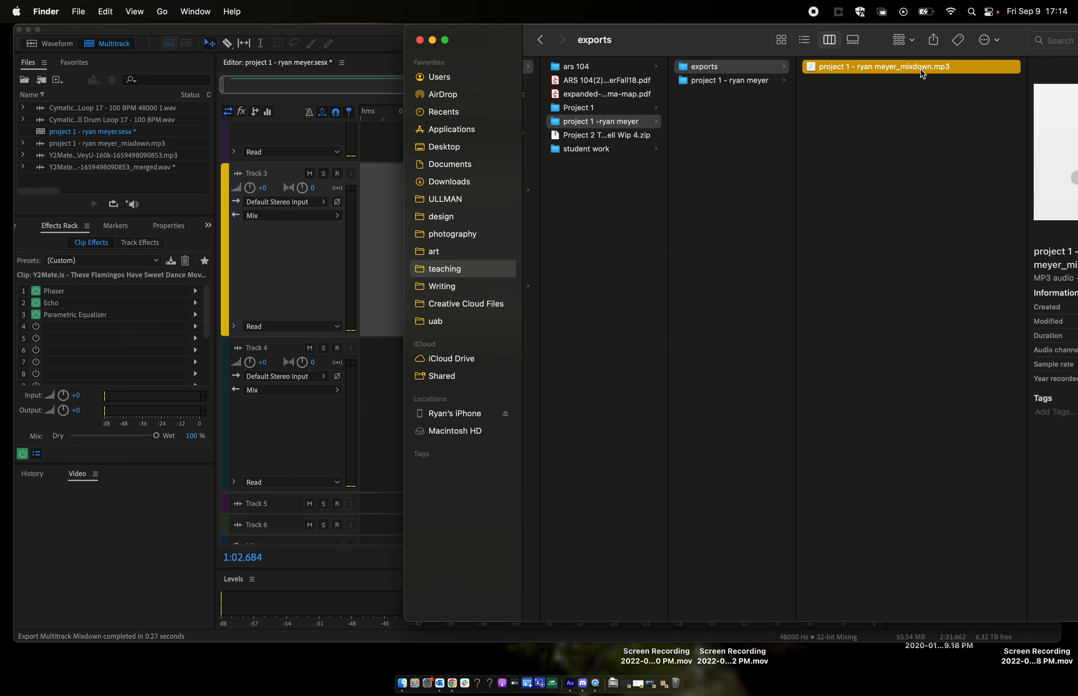